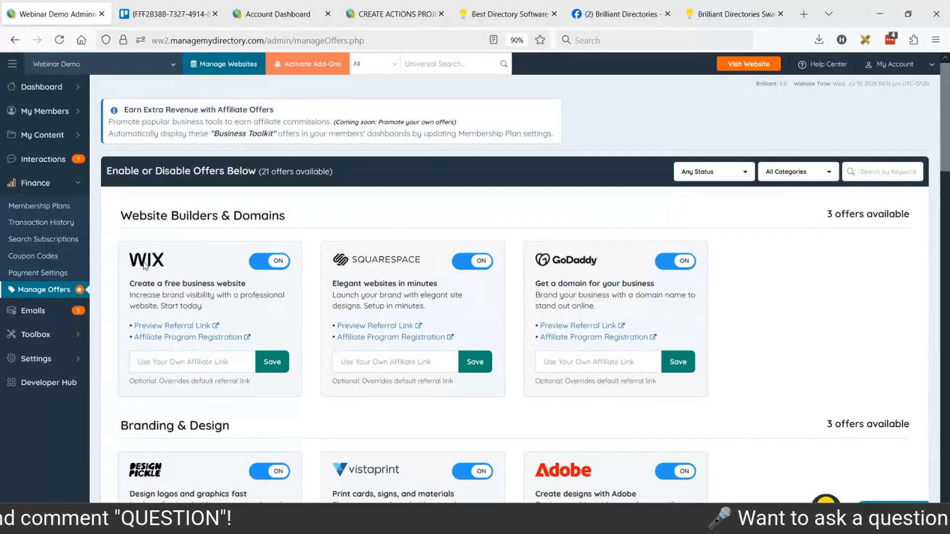
Look over the affiliate offers in Manage Offers and view the mockup with the Add New Offer tiles
{"action": "scroll", "coordinate": [216, 259], "scroll_direction": "down", "scroll_amount": 2}
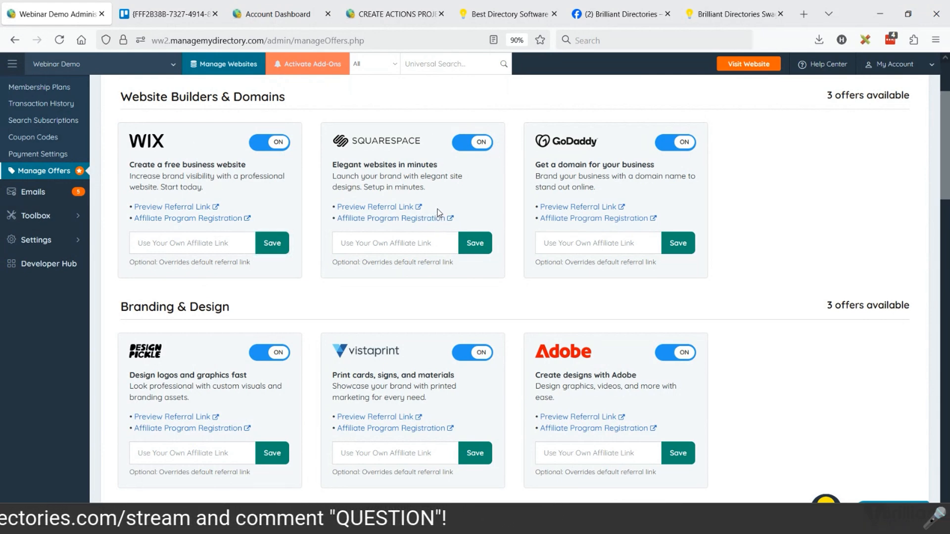
{"action": "scroll", "coordinate": [440, 213], "scroll_direction": "up", "scroll_amount": 3}
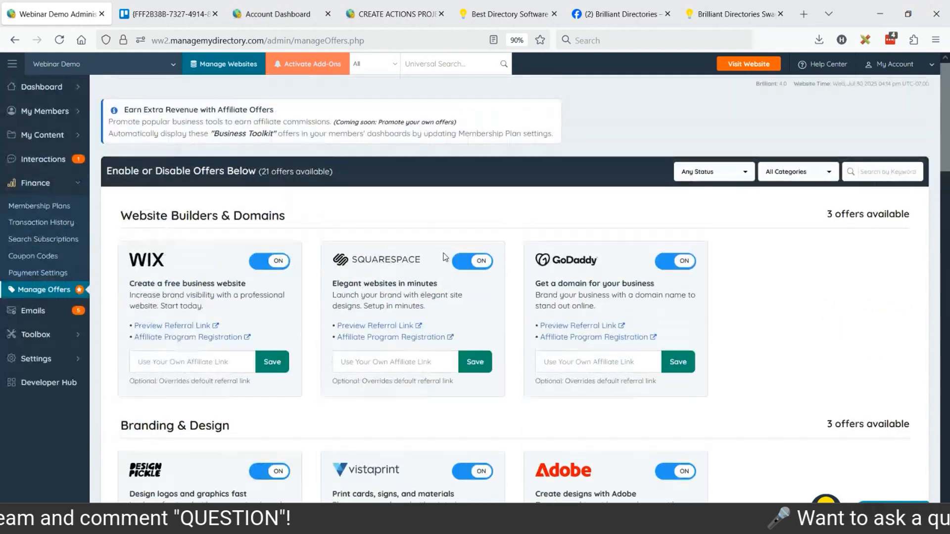
{"action": "key", "text": "ctrl+Tab"}
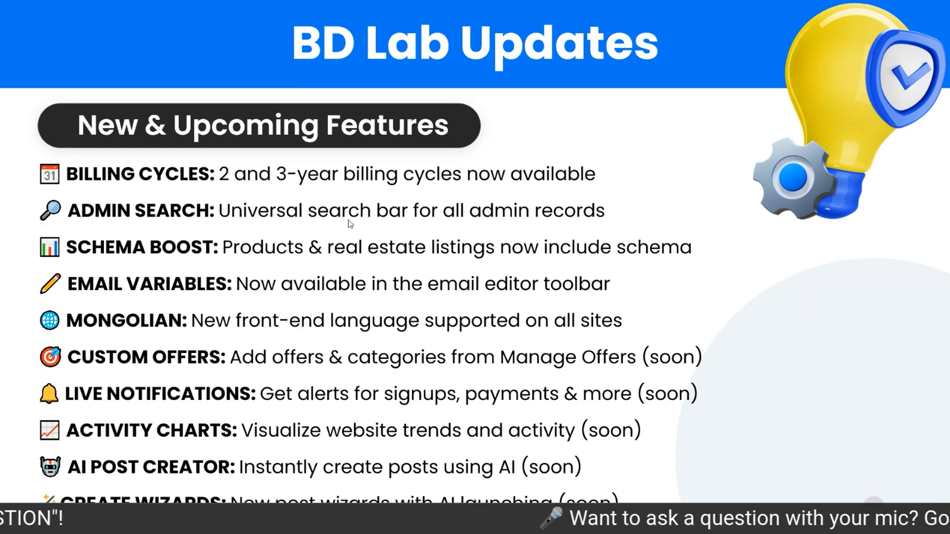
{"action": "key", "text": "alt+Tab"}
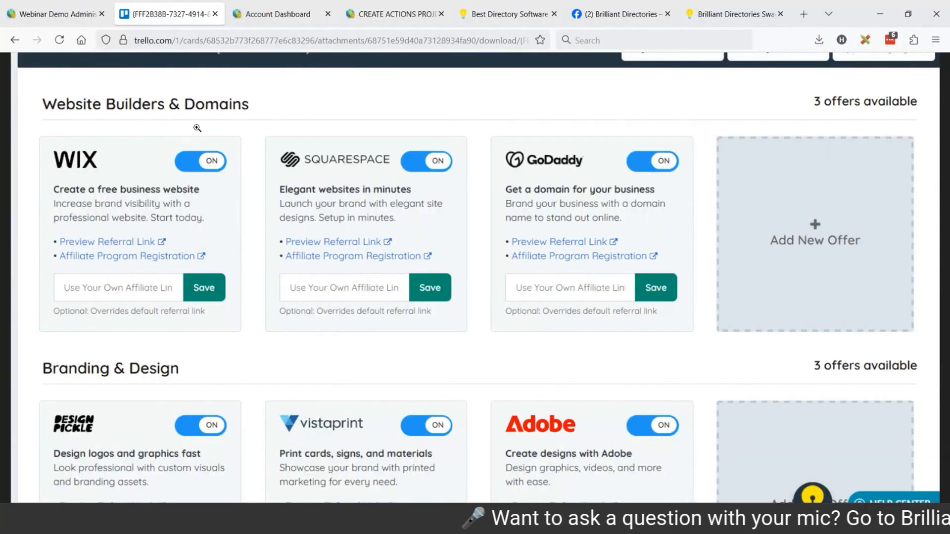
Go to the account's Notification Settings and set Settings Mode to "Per Site - Individual settings per website"
{"action": "left_click", "coordinate": [270, 19]}
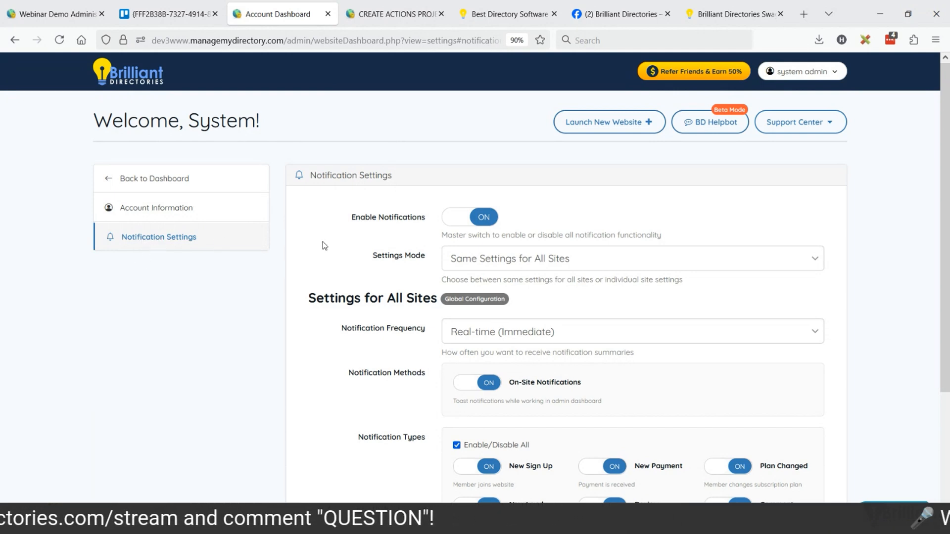
{"action": "scroll", "coordinate": [327, 277], "scroll_direction": "down", "scroll_amount": 2}
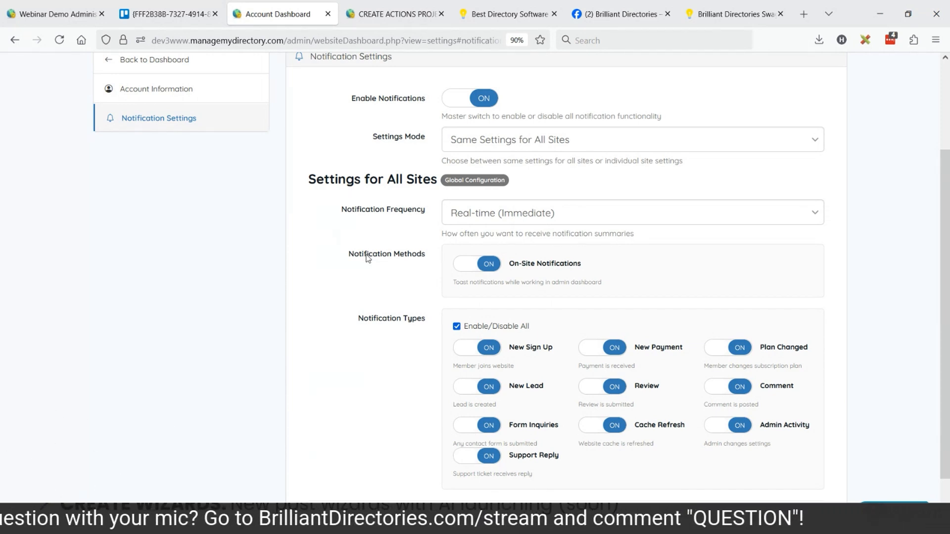
{"action": "left_click", "coordinate": [522, 148]}
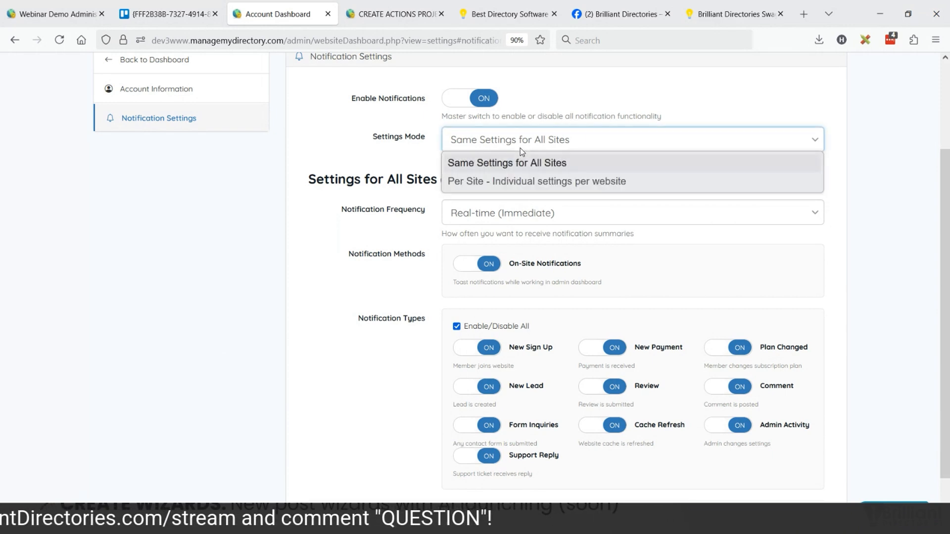
{"action": "left_click", "coordinate": [396, 168]}
{"action": "left_click", "coordinate": [448, 149]}
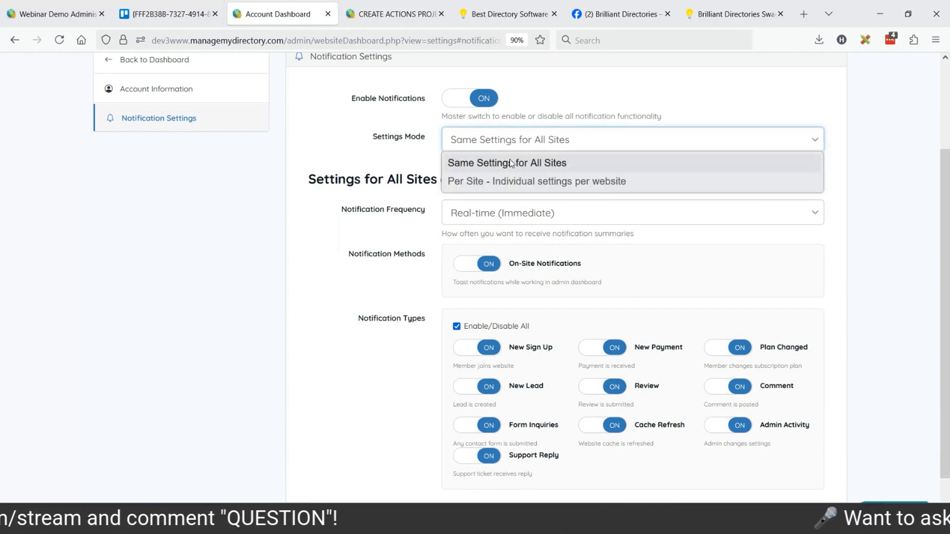
{"action": "left_click", "coordinate": [498, 182]}
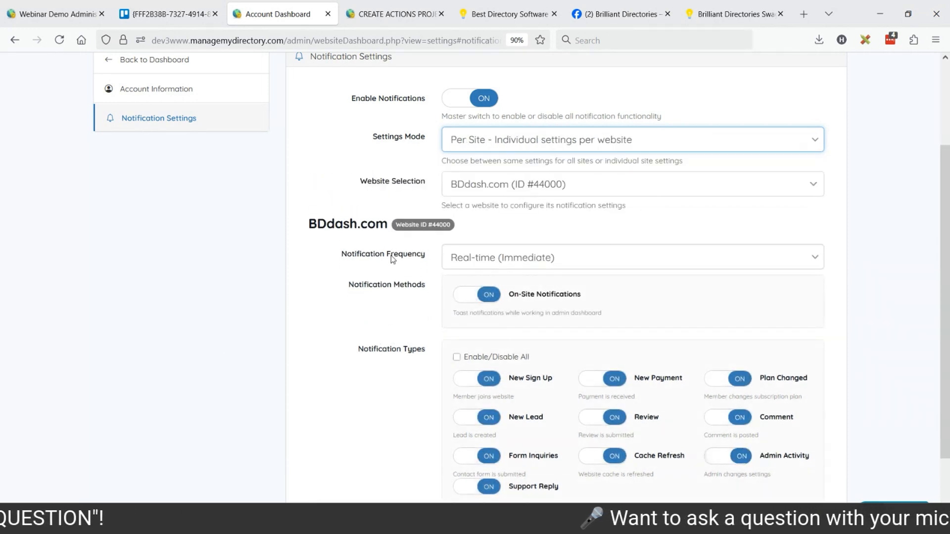
Select Best Dog Grooming NYC as the website for notification settings and check its notification frequency options
{"action": "left_click", "coordinate": [526, 186]}
{"action": "left_click", "coordinate": [512, 246]}
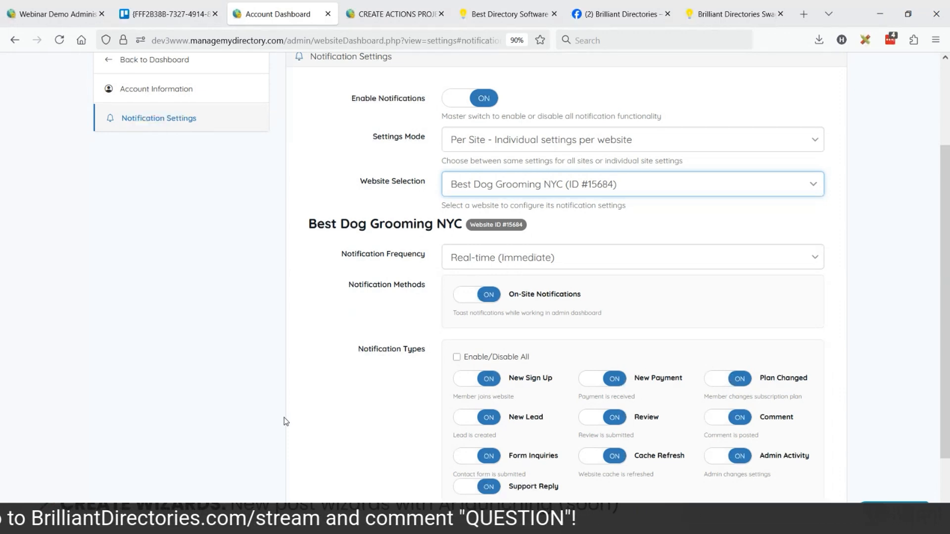
{"action": "left_click", "coordinate": [490, 258]}
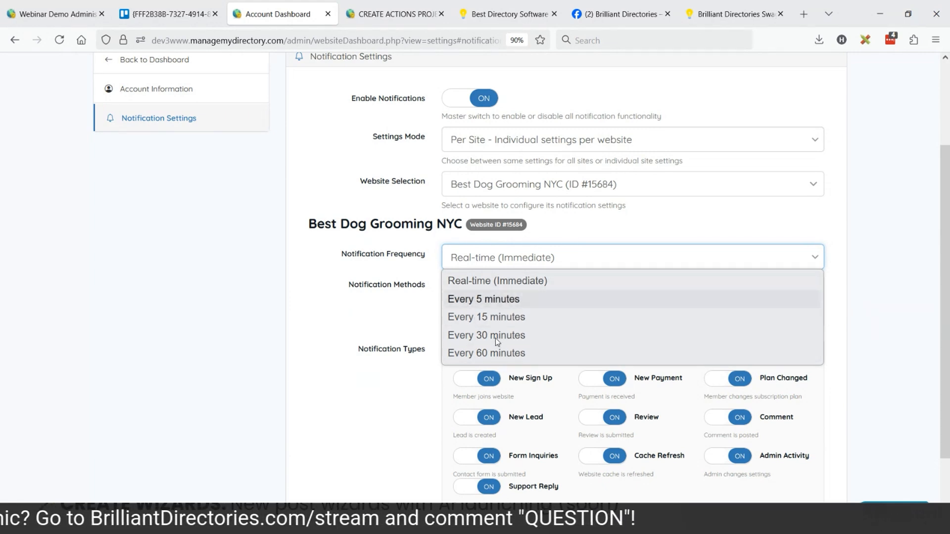
{"action": "left_click", "coordinate": [379, 302]}
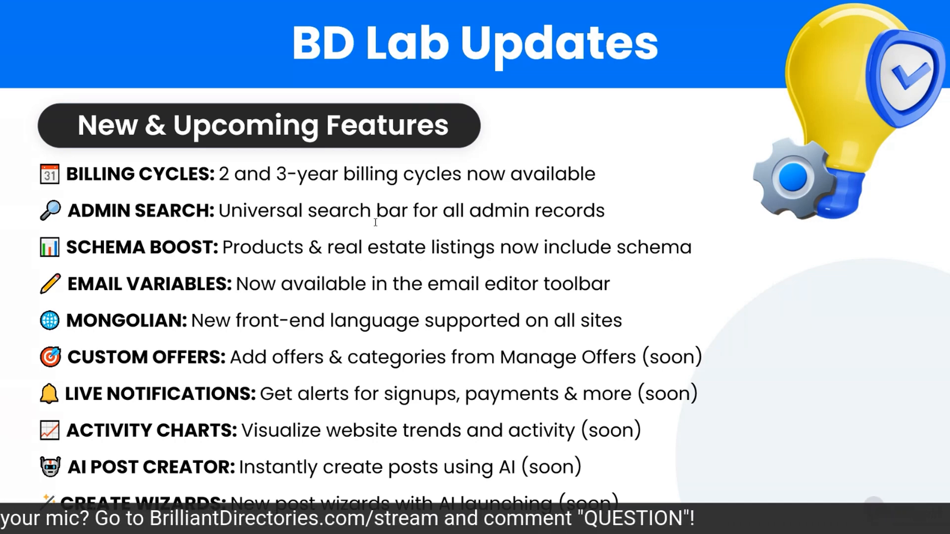
Open the Webinar Demo site's admin dashboard and look through its shortcuts, recent member logins and website resources
{"action": "key", "text": "alt+Tab"}
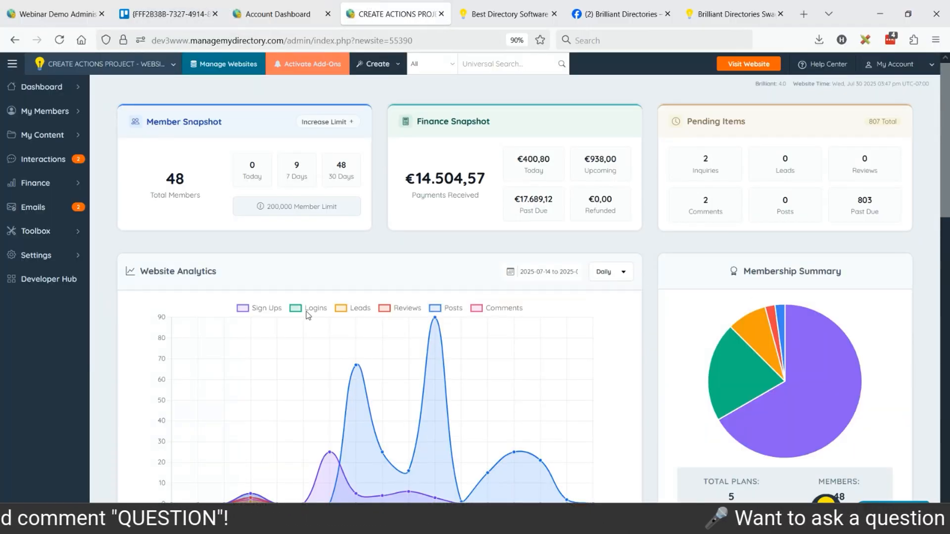
{"action": "left_click", "coordinate": [57, 14]}
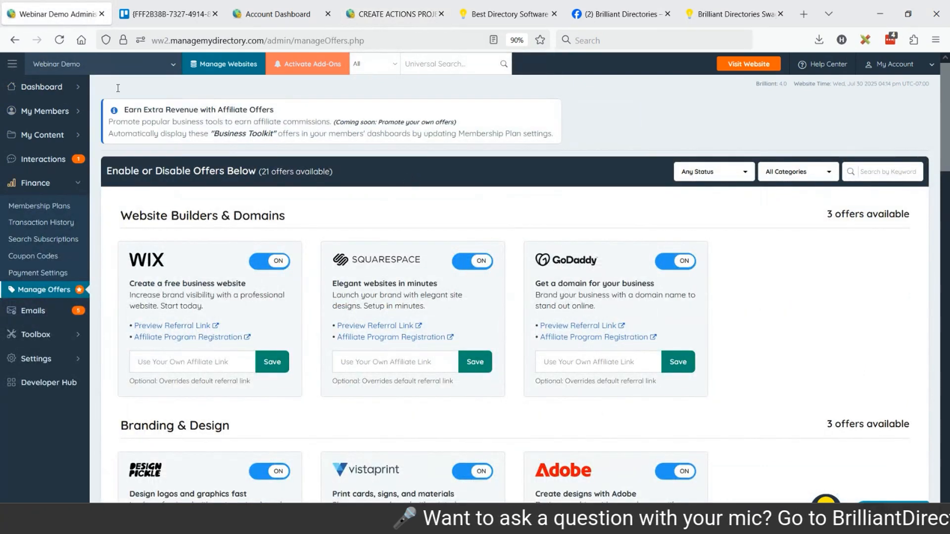
{"action": "left_click", "coordinate": [47, 86]}
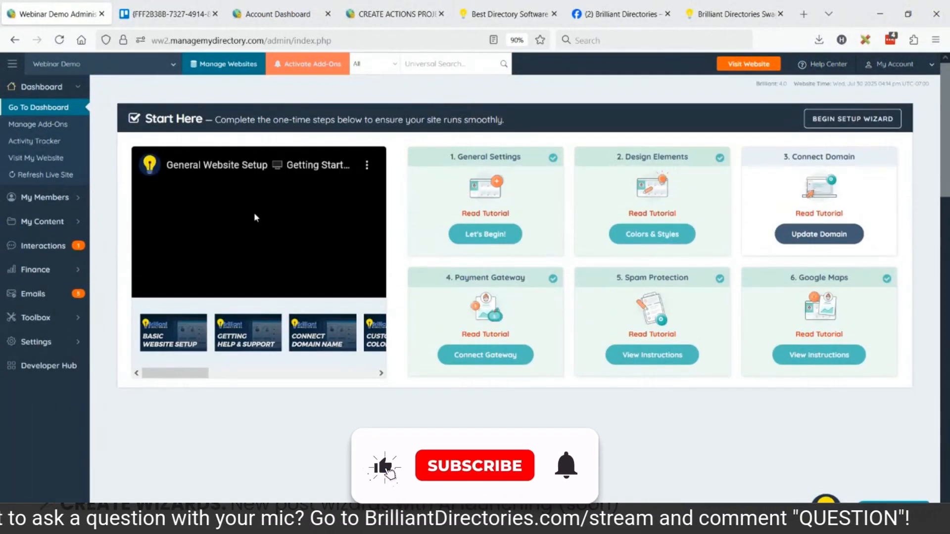
{"action": "scroll", "coordinate": [569, 202], "scroll_direction": "down", "scroll_amount": 5}
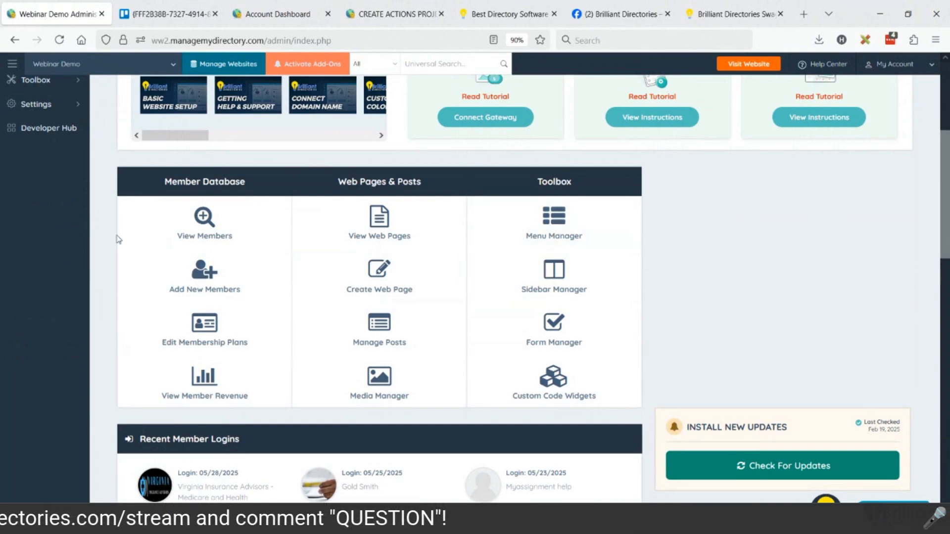
{"action": "scroll", "coordinate": [297, 246], "scroll_direction": "down", "scroll_amount": 1}
{"action": "scroll", "coordinate": [297, 246], "scroll_direction": "down", "scroll_amount": 10}
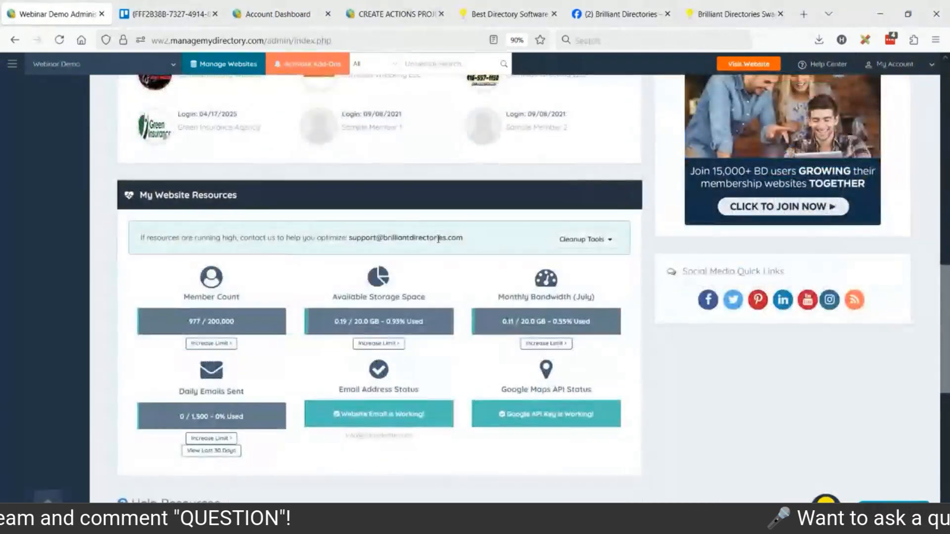
{"action": "scroll", "coordinate": [420, 334], "scroll_direction": "up", "scroll_amount": 10}
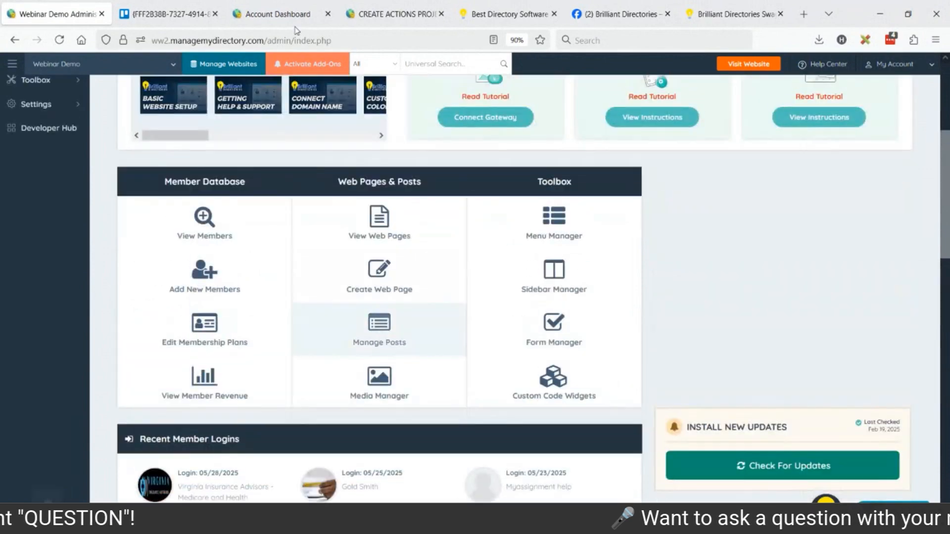
On the CREATE ACTIONS PROJECT dashboard, hide Logins, Leads, Reviews, Posts and Comments so the Website Analytics chart plots only Sign Ups
{"action": "left_click", "coordinate": [391, 14]}
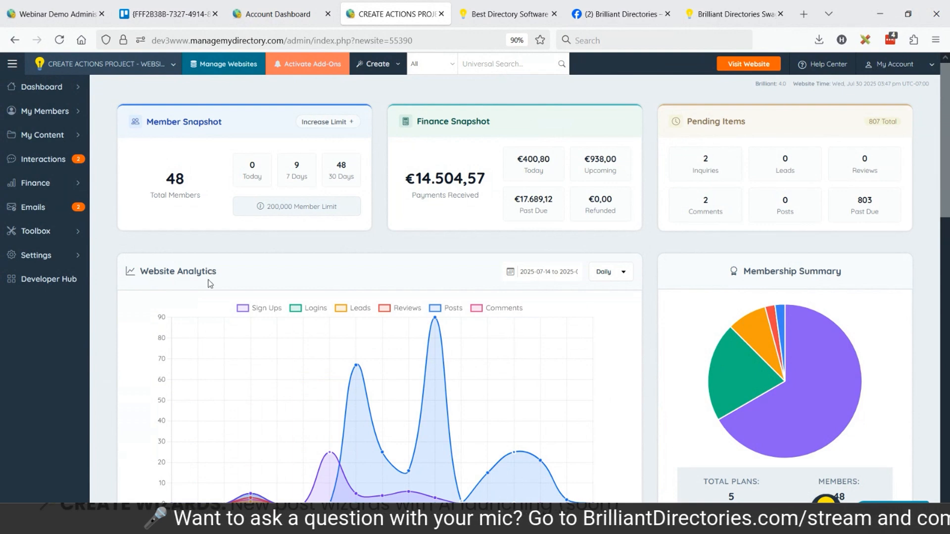
{"action": "mouse_move", "coordinate": [469, 389]}
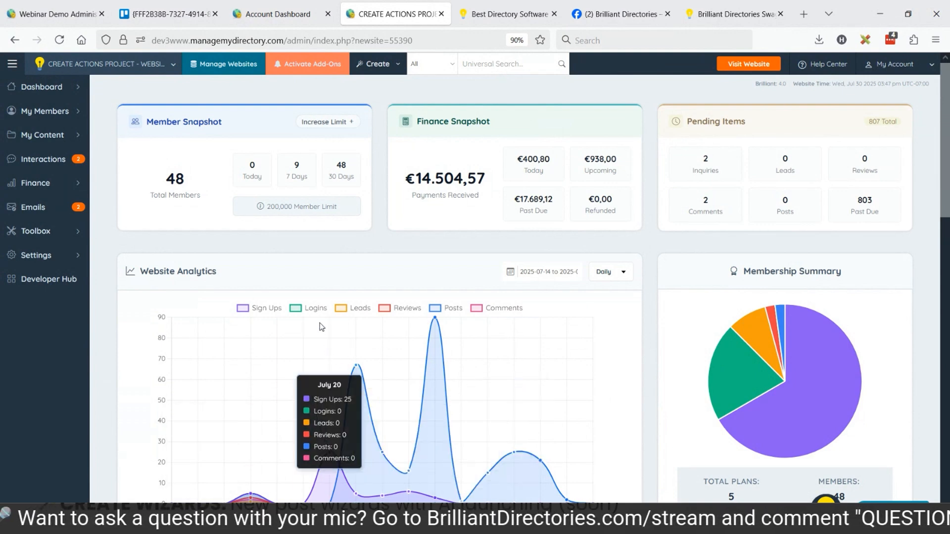
{"action": "left_click", "coordinate": [311, 308]}
{"action": "left_click", "coordinate": [340, 310]}
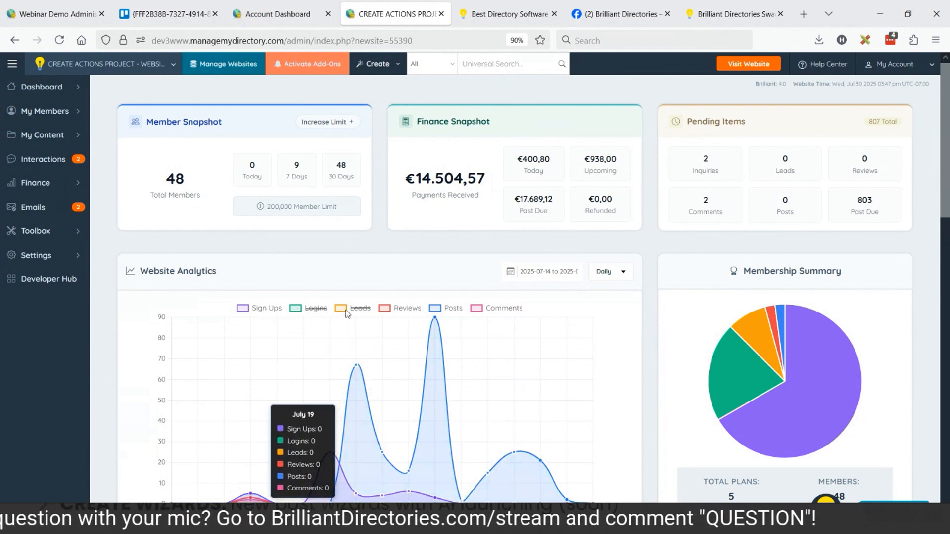
{"action": "left_click", "coordinate": [386, 309]}
{"action": "left_click", "coordinate": [435, 309]}
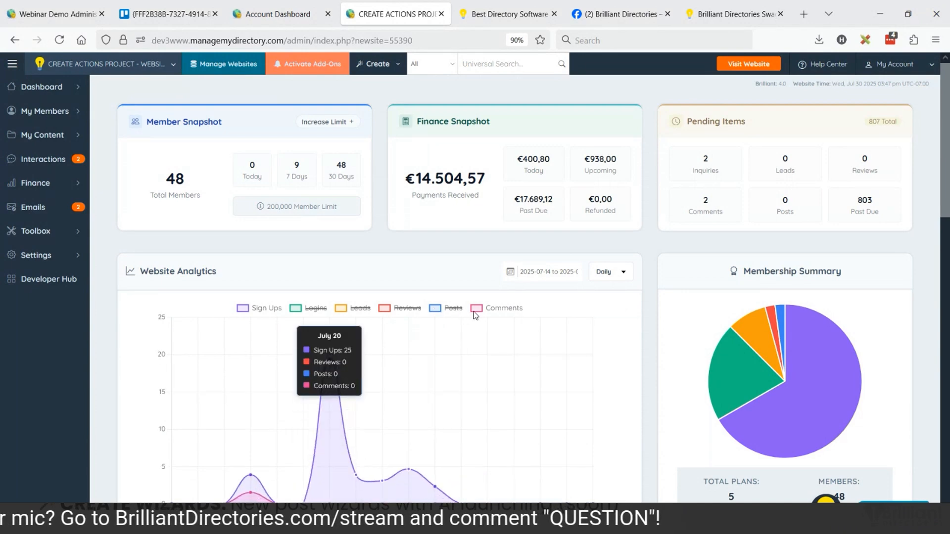
{"action": "left_click", "coordinate": [503, 308]}
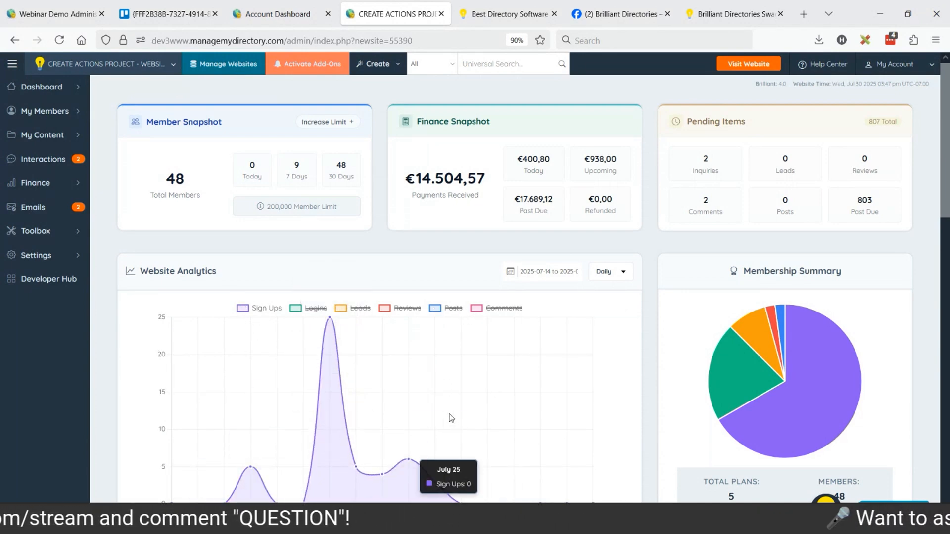
Set the Website Analytics date range to 2025-07-01 to 2025-07-30
{"action": "left_click", "coordinate": [543, 272]}
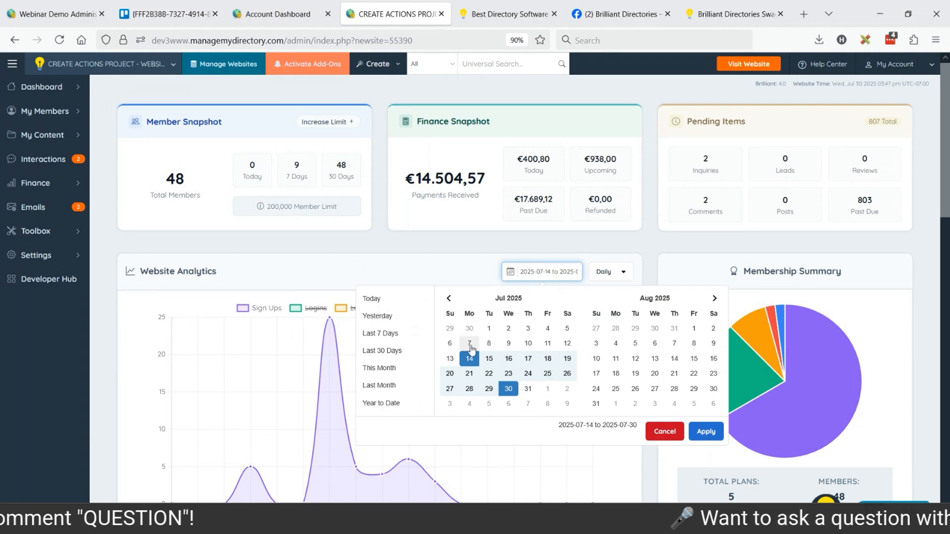
{"action": "left_click", "coordinate": [489, 328]}
{"action": "left_click", "coordinate": [508, 389]}
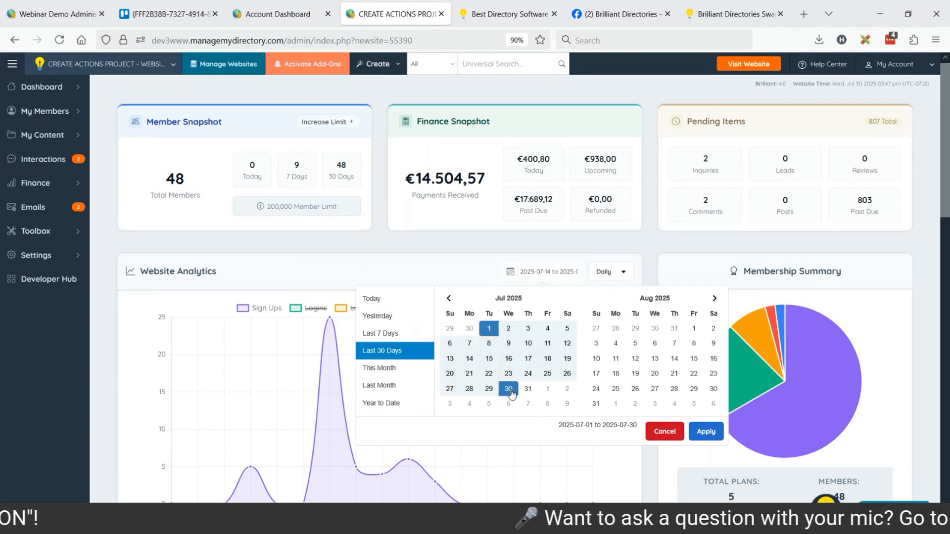
{"action": "left_click", "coordinate": [707, 432]}
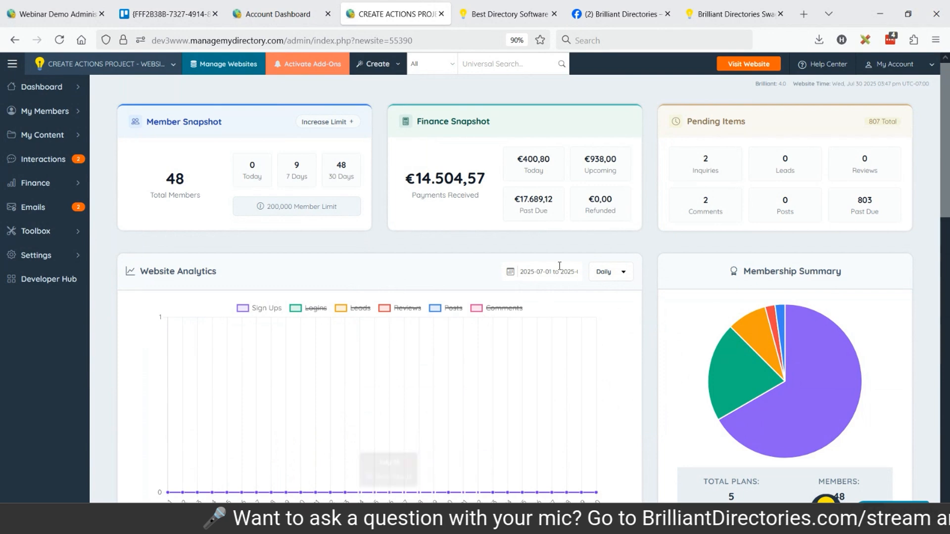
Set the Website Analytics range to Year to Date and show Logins, Leads, Reviews, Posts and Comments again
{"action": "left_click", "coordinate": [545, 271]}
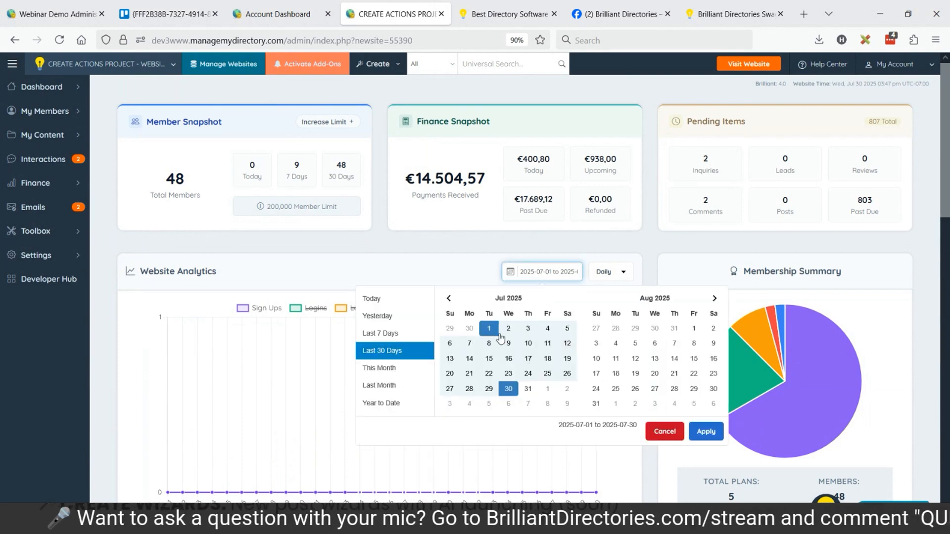
{"action": "left_click", "coordinate": [380, 403]}
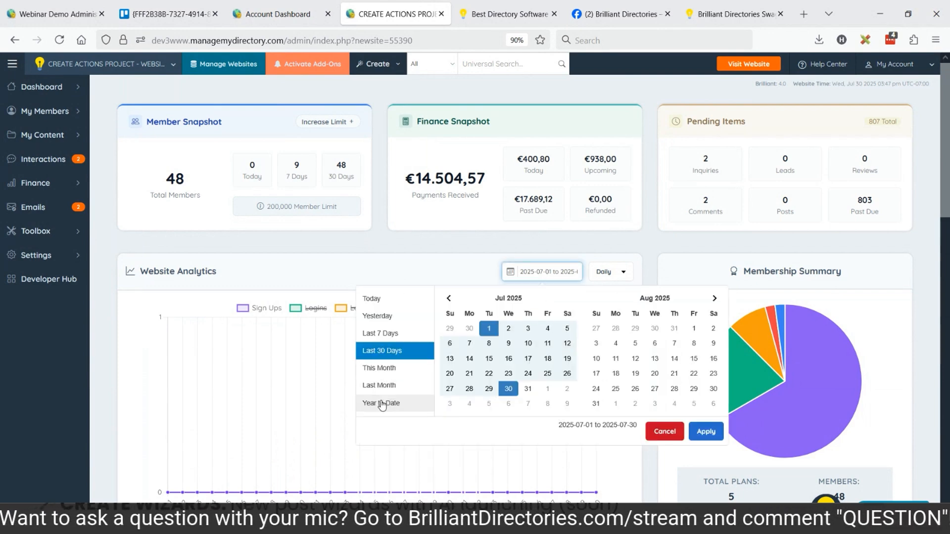
{"action": "left_click", "coordinate": [708, 433]}
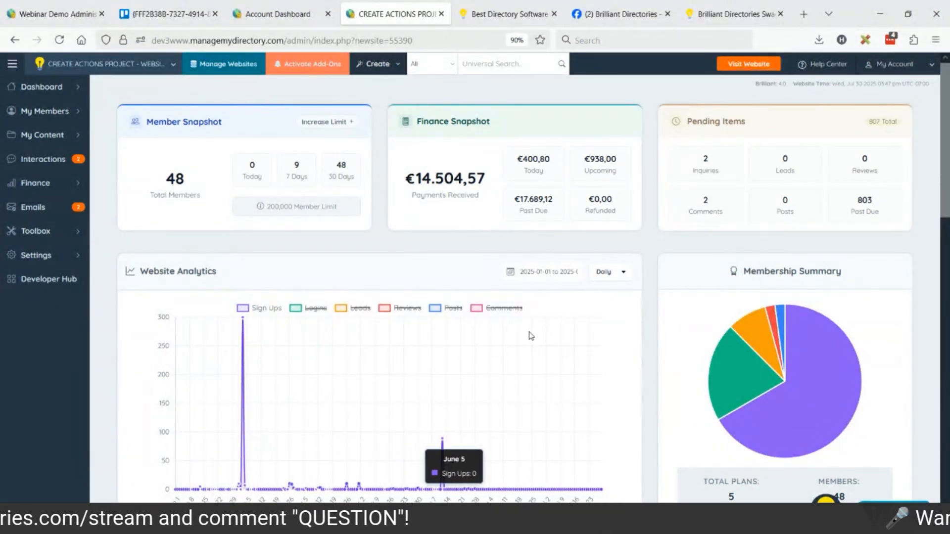
{"action": "left_click", "coordinate": [303, 311]}
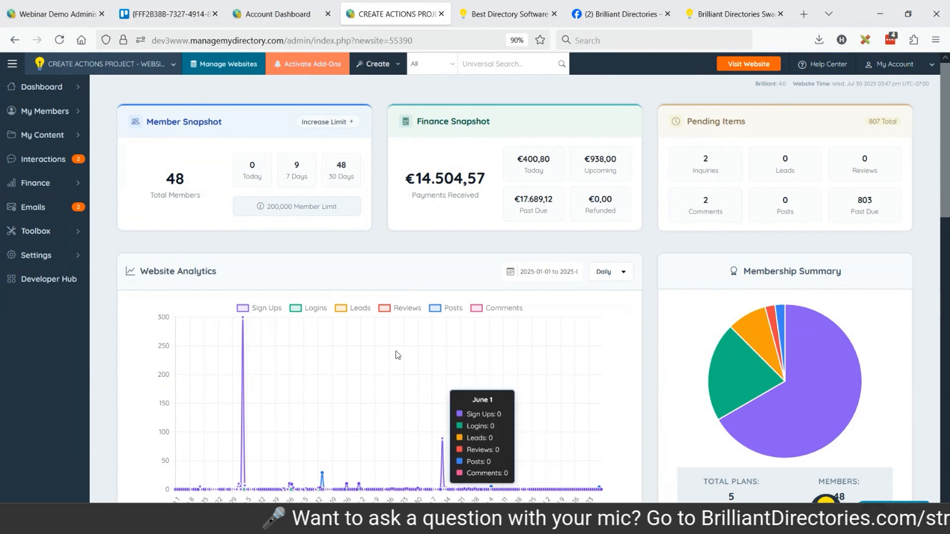
Group the Website Analytics chart by week, and switch the grouping to Monthly
{"action": "left_click", "coordinate": [612, 278]}
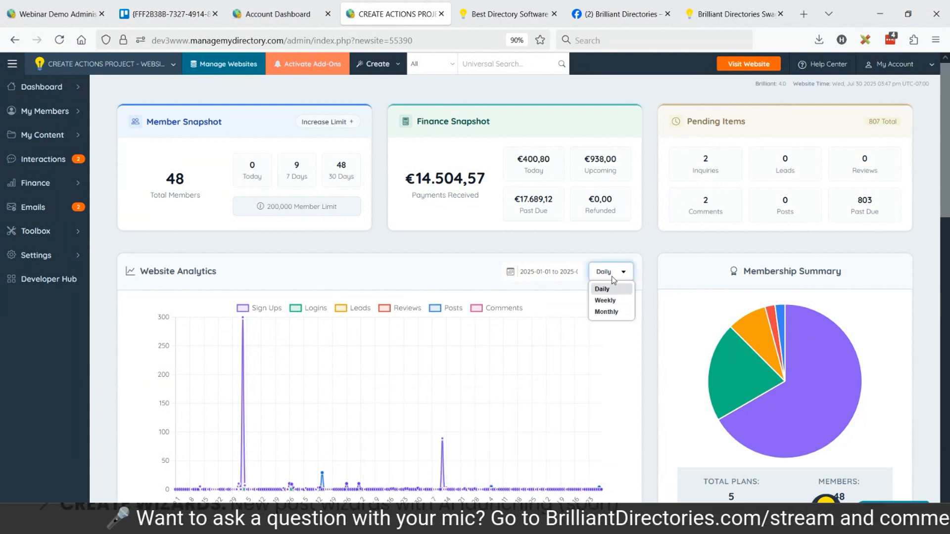
{"action": "left_click", "coordinate": [605, 301]}
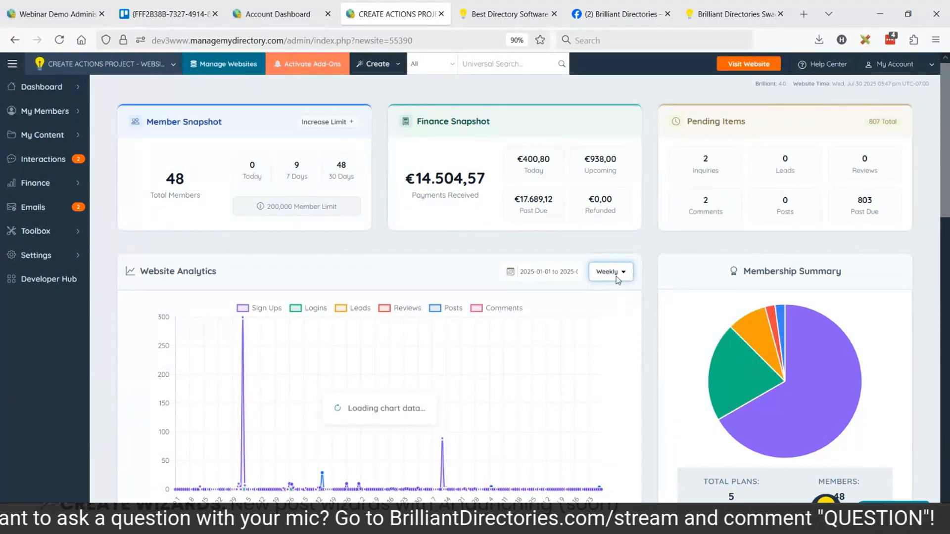
{"action": "left_click", "coordinate": [616, 273]}
{"action": "left_click", "coordinate": [607, 312]}
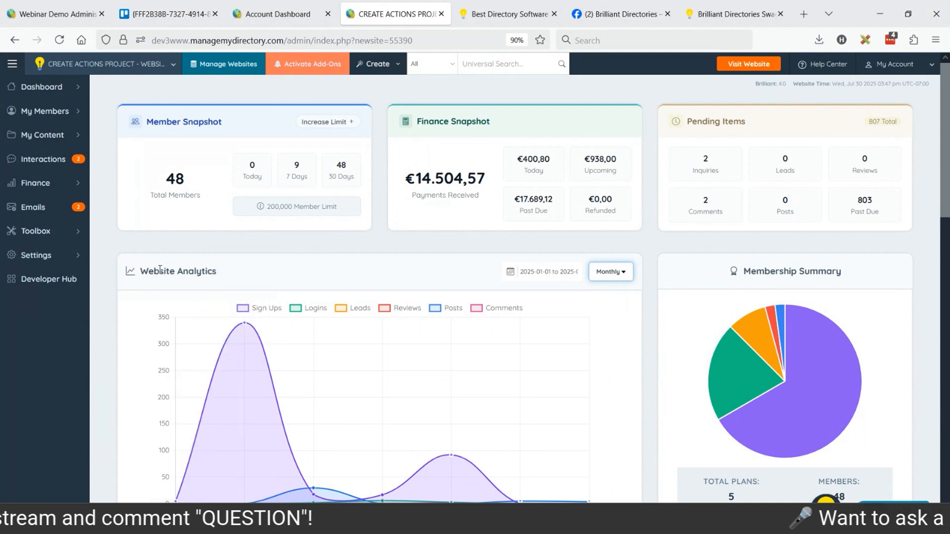
Look over the dashboard's Website Analytics, Membership Summary, task shortcuts and Recent Member Logins
{"action": "left_click_drag", "start_coordinate": [141, 268], "coordinate": [219, 273]}
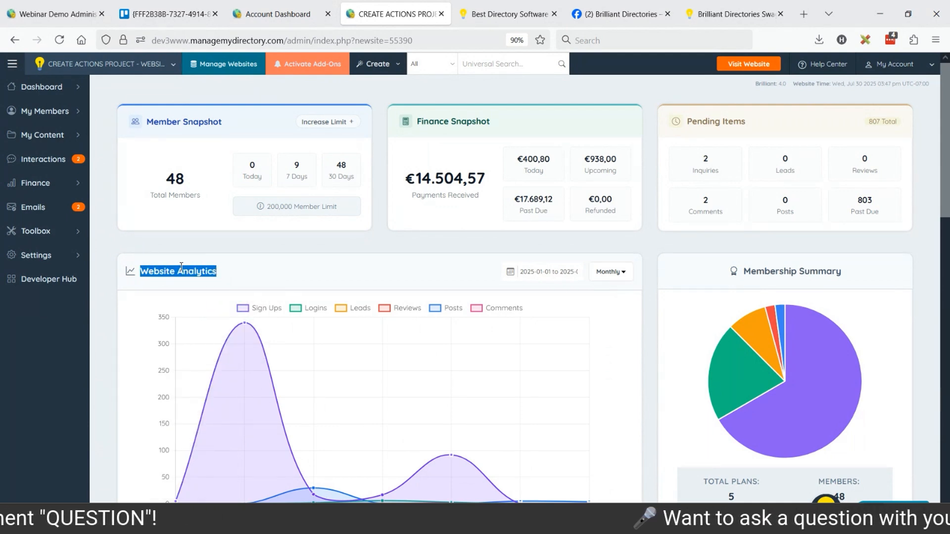
{"action": "left_click", "coordinate": [158, 269]}
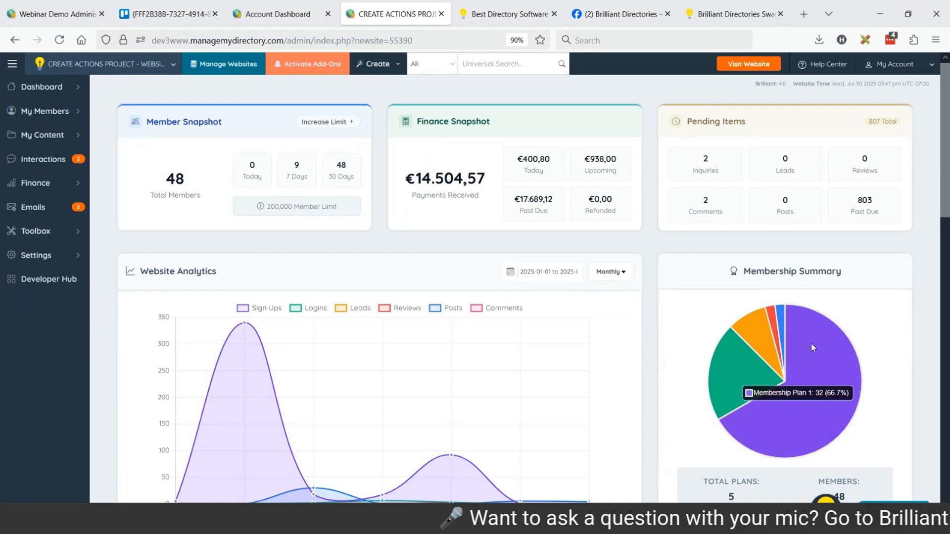
{"action": "scroll", "coordinate": [688, 316], "scroll_direction": "down", "scroll_amount": 3}
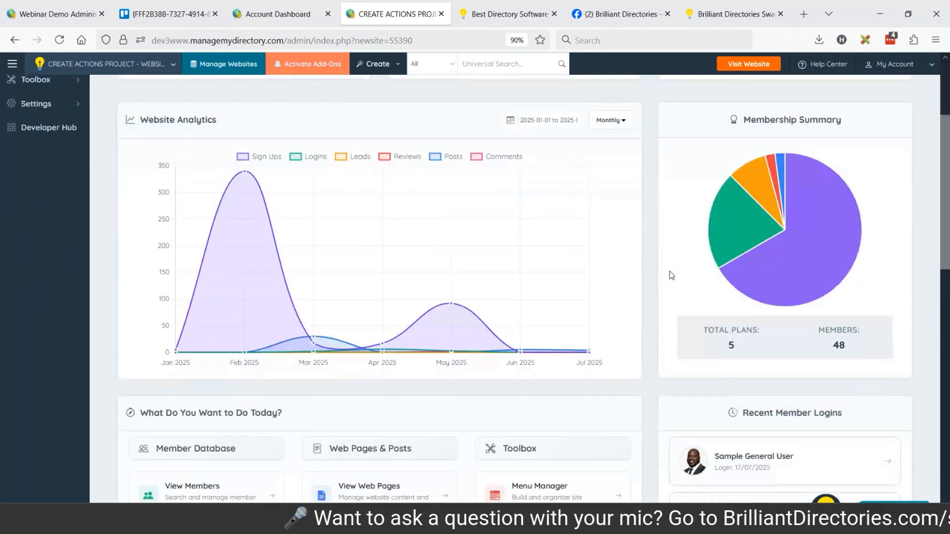
{"action": "scroll", "coordinate": [671, 275], "scroll_direction": "down", "scroll_amount": 4}
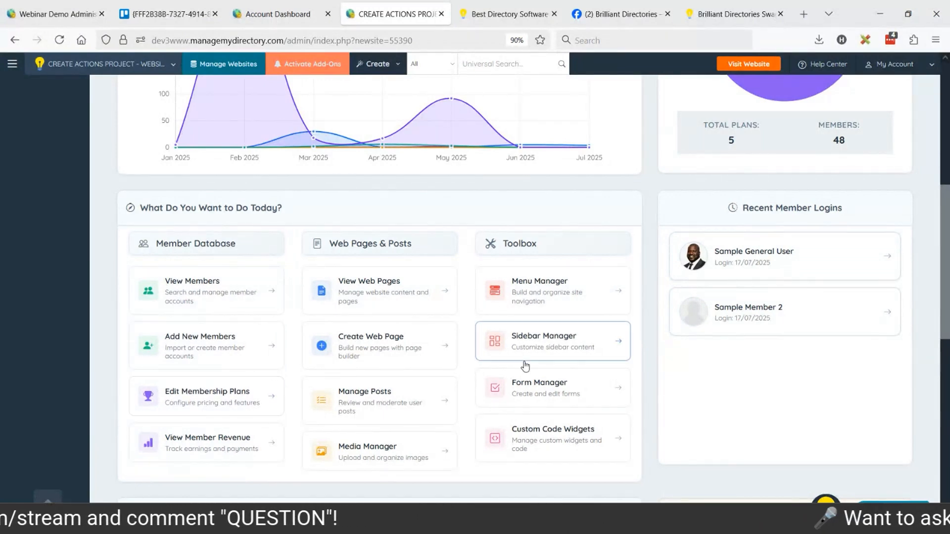
{"action": "scroll", "coordinate": [637, 313], "scroll_direction": "up", "scroll_amount": 6}
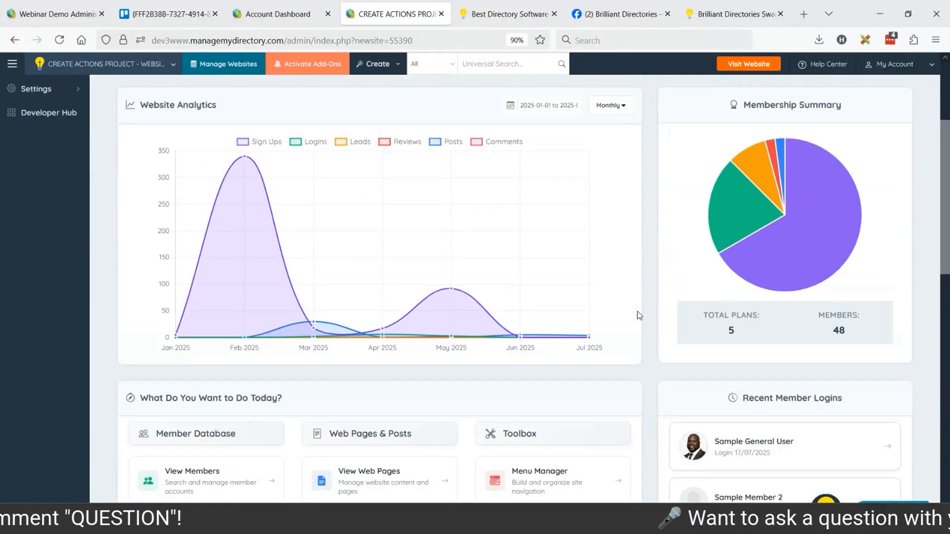
{"action": "scroll", "coordinate": [642, 307], "scroll_direction": "up", "scroll_amount": 1}
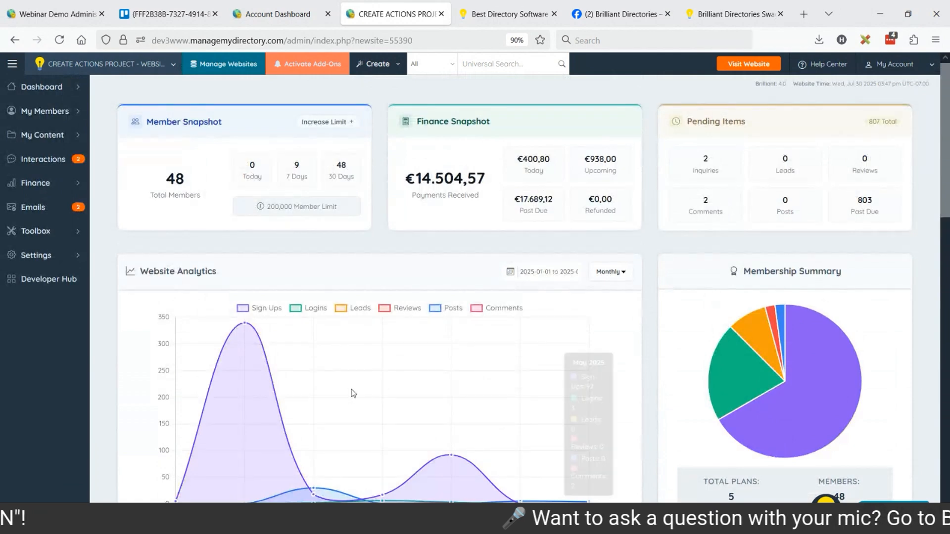
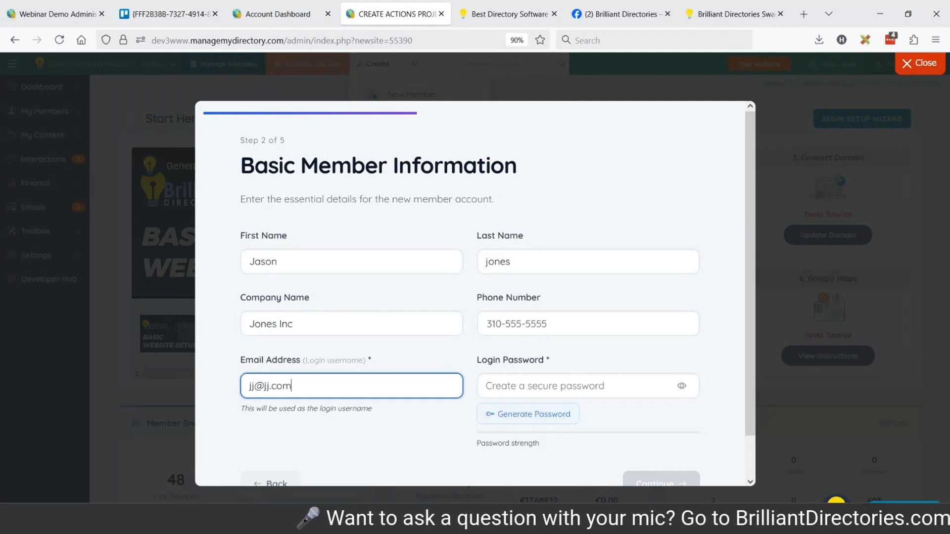
Generate and reveal the new member's login password, paste a copy into the browser's search box, and continue to the account settings
{"action": "scroll", "coordinate": [559, 361], "scroll_direction": "down", "scroll_amount": 1}
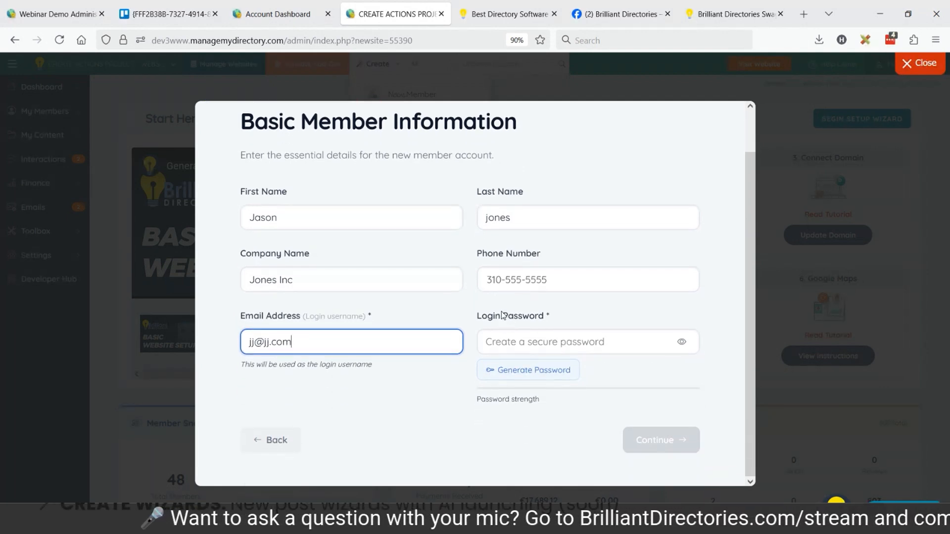
{"action": "left_click", "coordinate": [536, 378]}
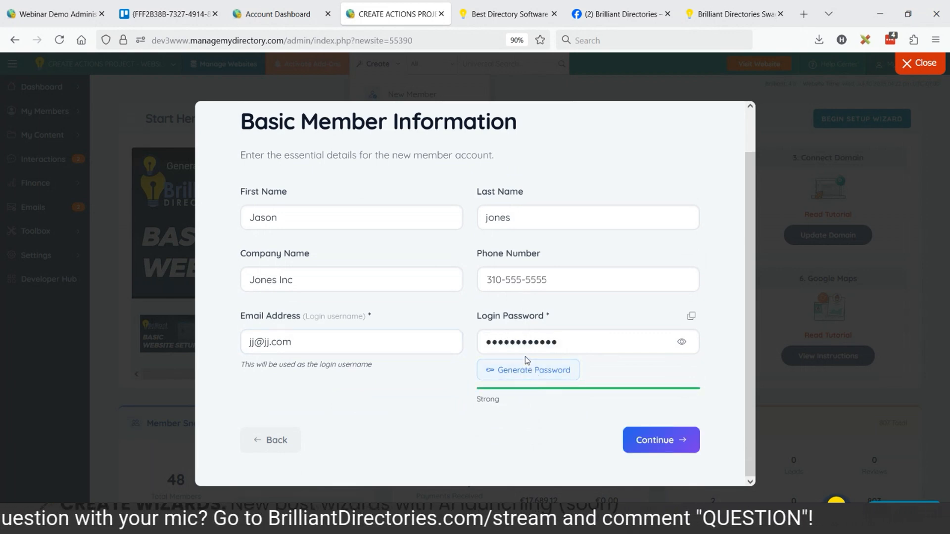
{"action": "left_click", "coordinate": [685, 343]}
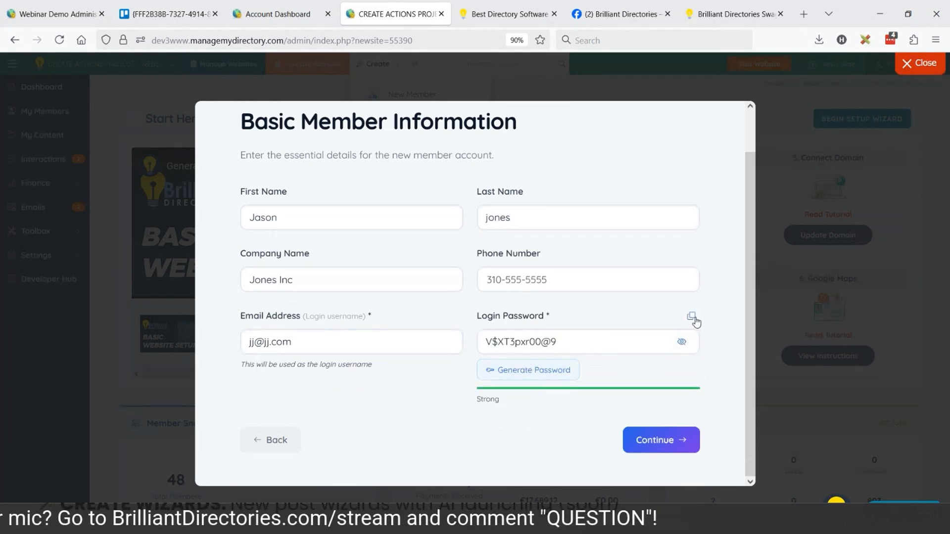
{"action": "left_click", "coordinate": [643, 40]}
{"action": "key", "text": "ctrl+v"}
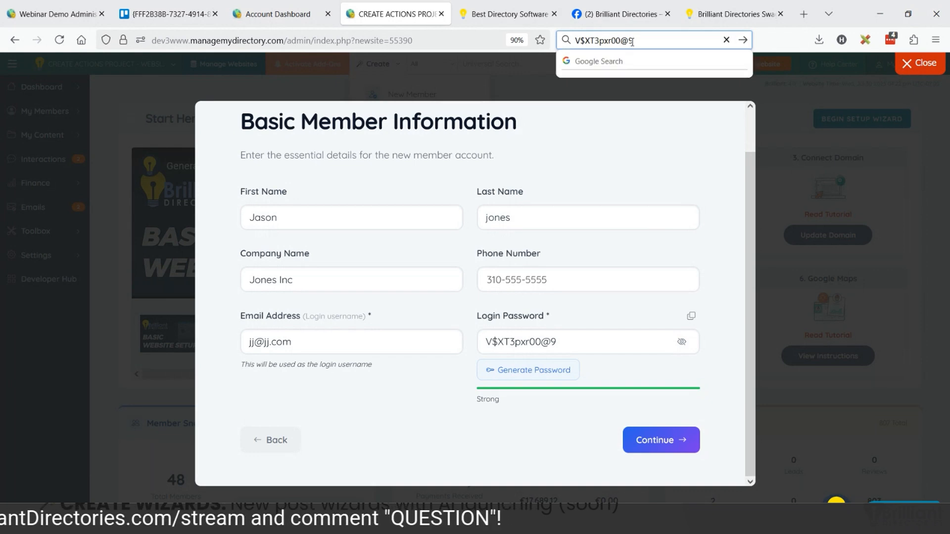
{"action": "left_click", "coordinate": [669, 439]}
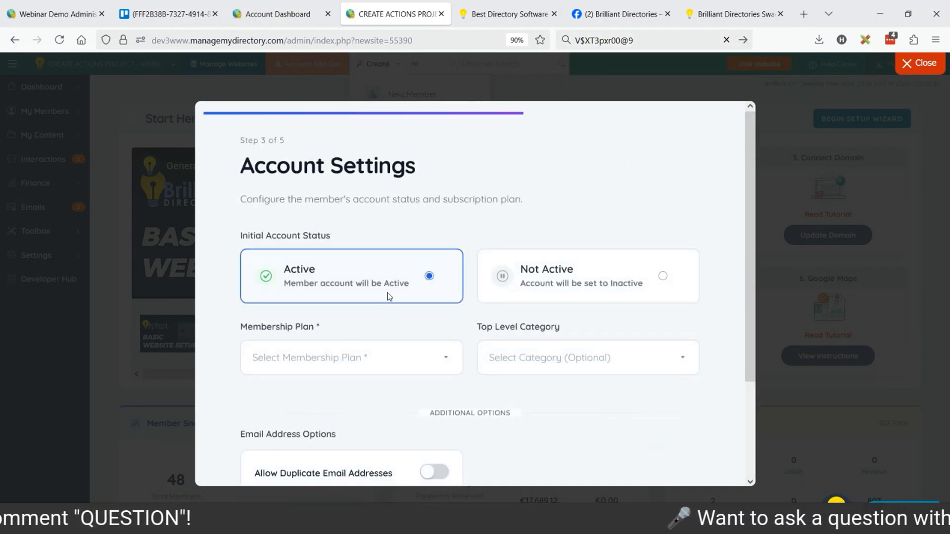
Assign Membership Plan 1 to the new member in the wizard's account settings
{"action": "scroll", "coordinate": [391, 287], "scroll_direction": "down", "scroll_amount": 1}
{"action": "scroll", "coordinate": [401, 273], "scroll_direction": "down", "scroll_amount": 3}
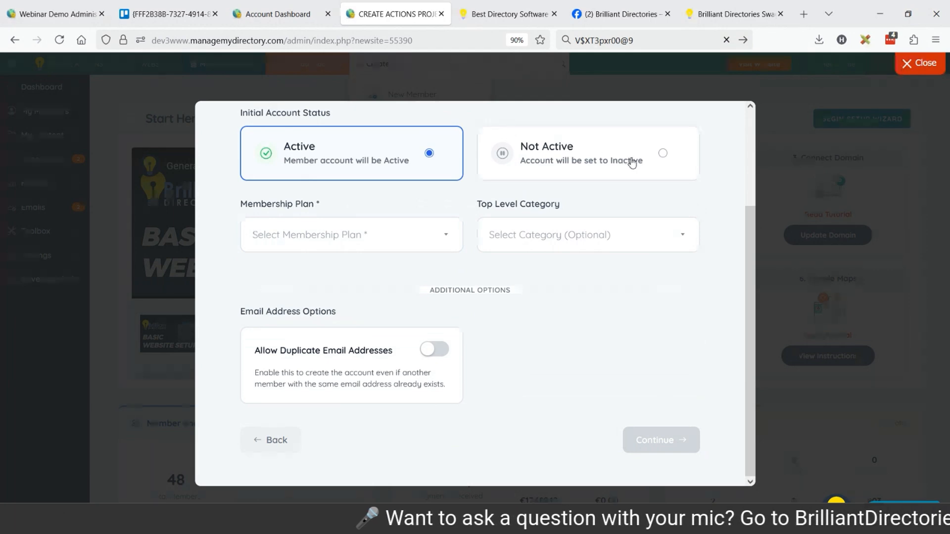
{"action": "left_click", "coordinate": [323, 242]}
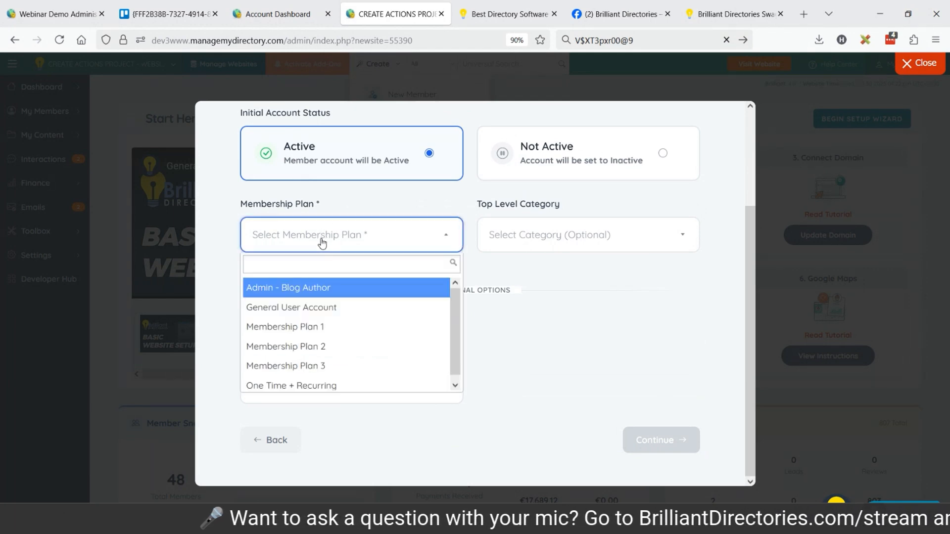
{"action": "left_click", "coordinate": [320, 329]}
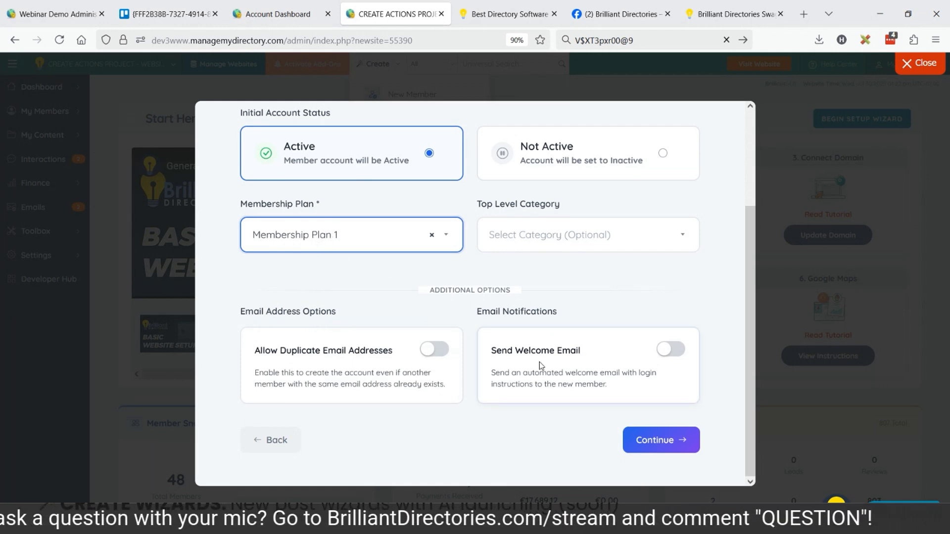
Turn on the welcome email, and switch the membership plan to Membership Plan 3 and back to Membership Plan 1
{"action": "left_click", "coordinate": [667, 352]}
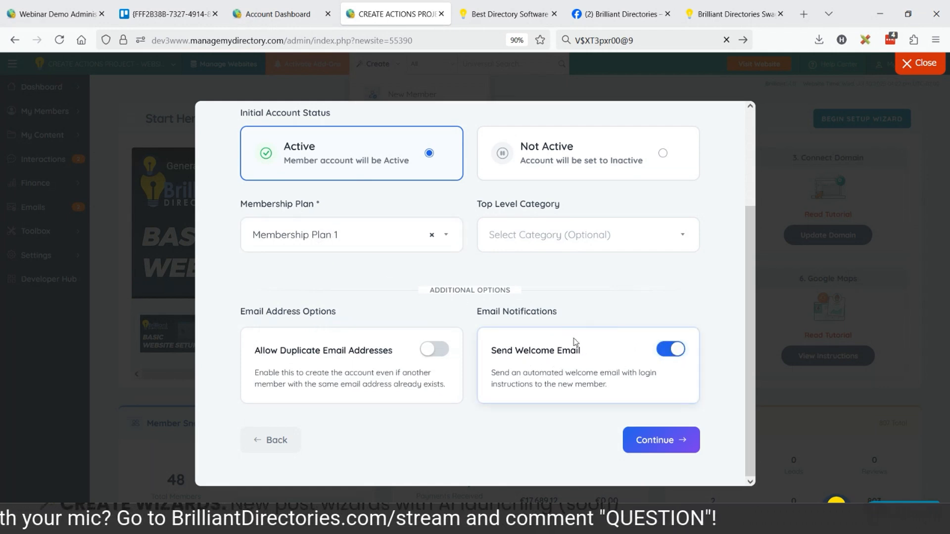
{"action": "left_click", "coordinate": [306, 232]}
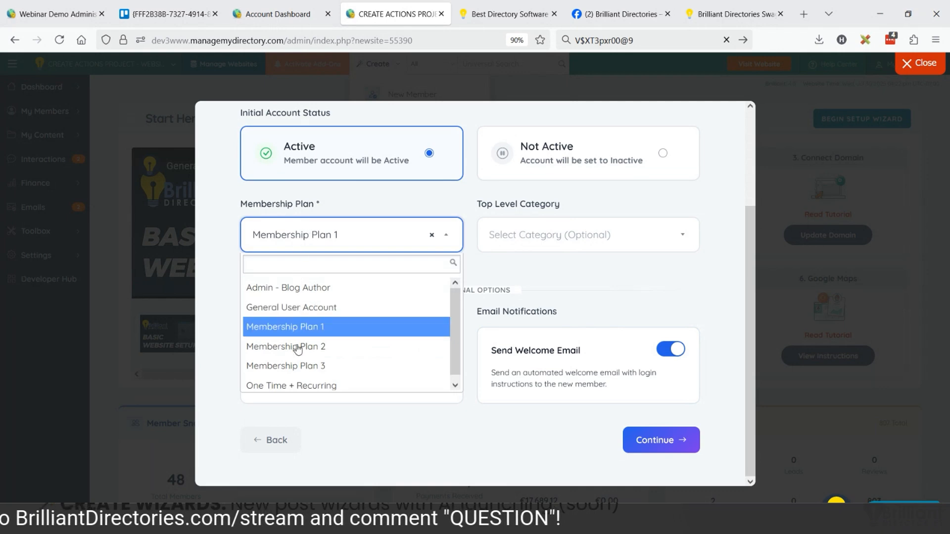
{"action": "left_click", "coordinate": [298, 366]}
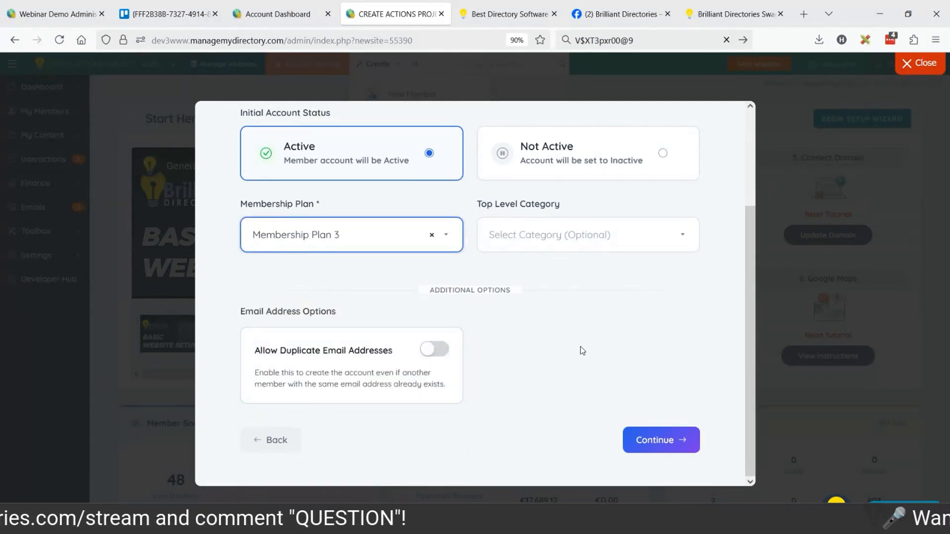
{"action": "left_click", "coordinate": [372, 243]}
{"action": "left_click", "coordinate": [321, 329]}
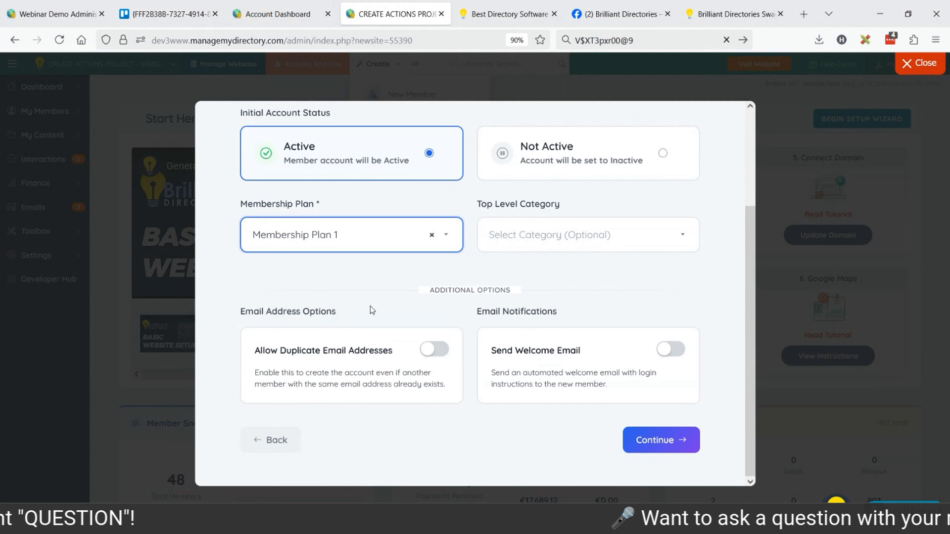
Allow duplicate email addresses for the new member and set the top level category to Top-Level Category
{"action": "left_click", "coordinate": [437, 350]}
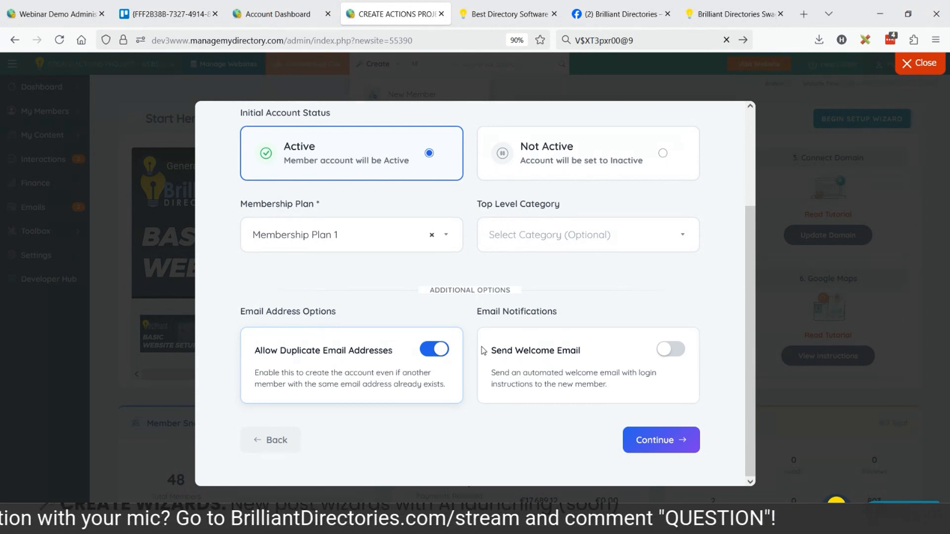
{"action": "left_click", "coordinate": [429, 352]}
{"action": "left_click", "coordinate": [427, 354]}
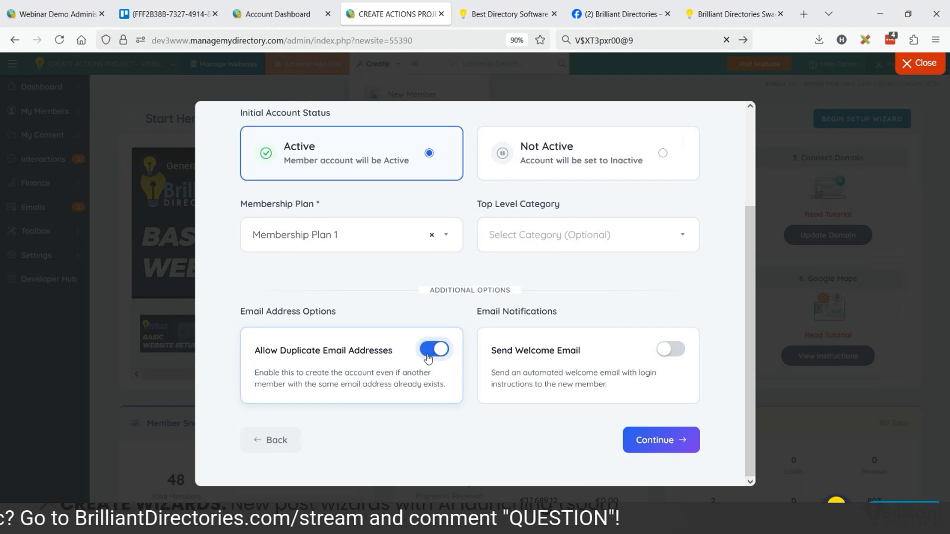
{"action": "left_click", "coordinate": [559, 236]}
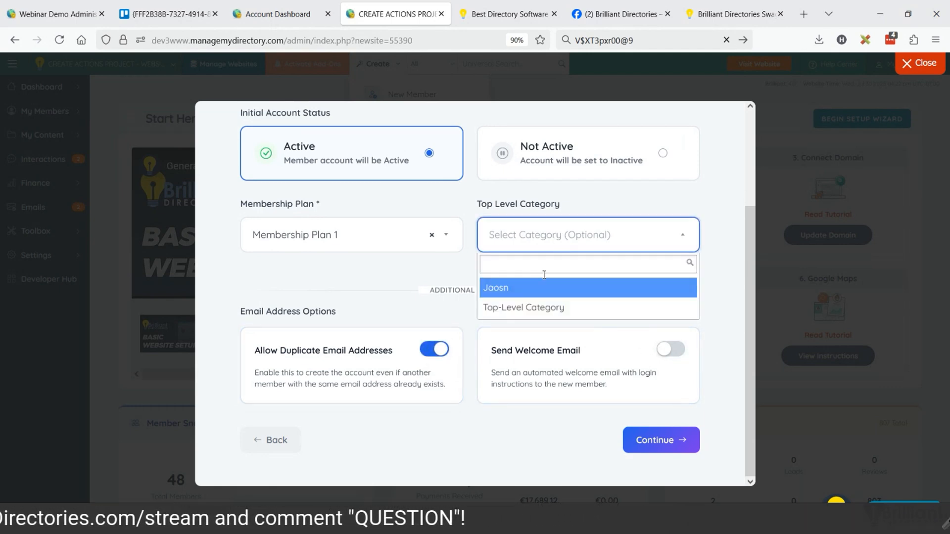
{"action": "left_click", "coordinate": [555, 307]}
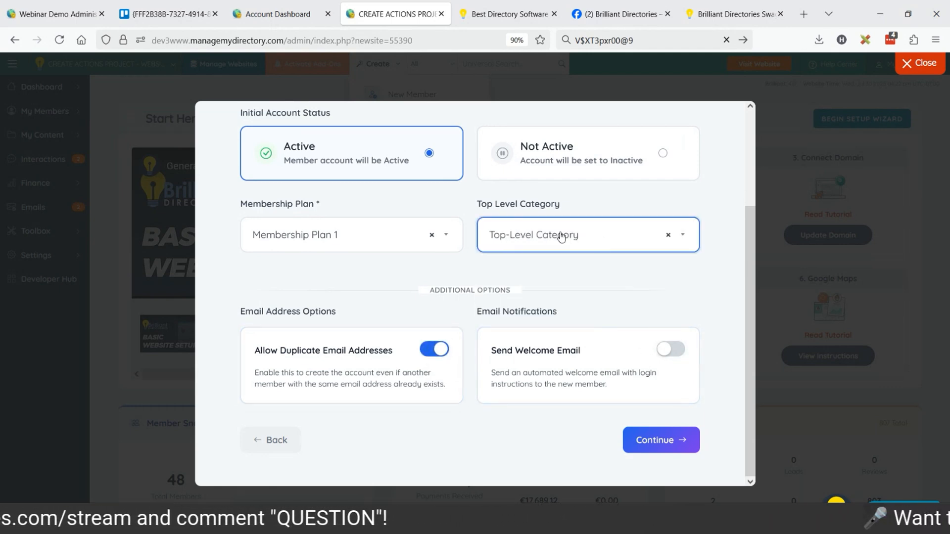
Review the new member's details in the wizard and create the member account
{"action": "left_click", "coordinate": [669, 437]}
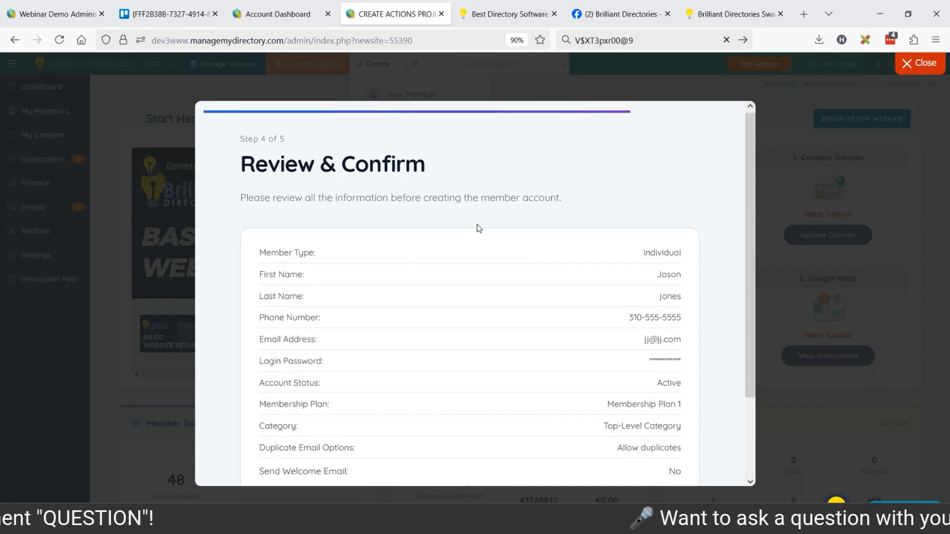
{"action": "scroll", "coordinate": [577, 209], "scroll_direction": "down", "scroll_amount": 2}
{"action": "left_click", "coordinate": [663, 439]}
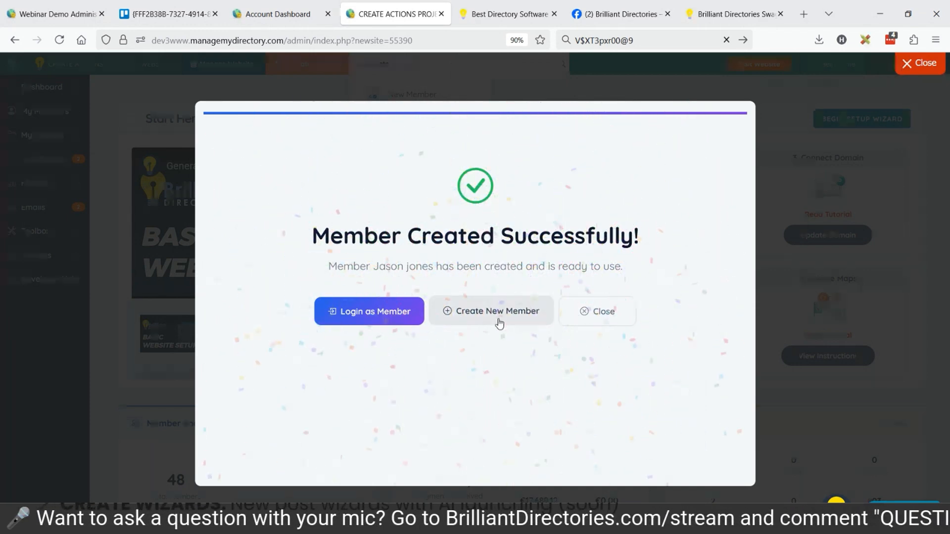
Log in as the newly created member and look over the basic contact information on the account page
{"action": "left_click", "coordinate": [386, 315]}
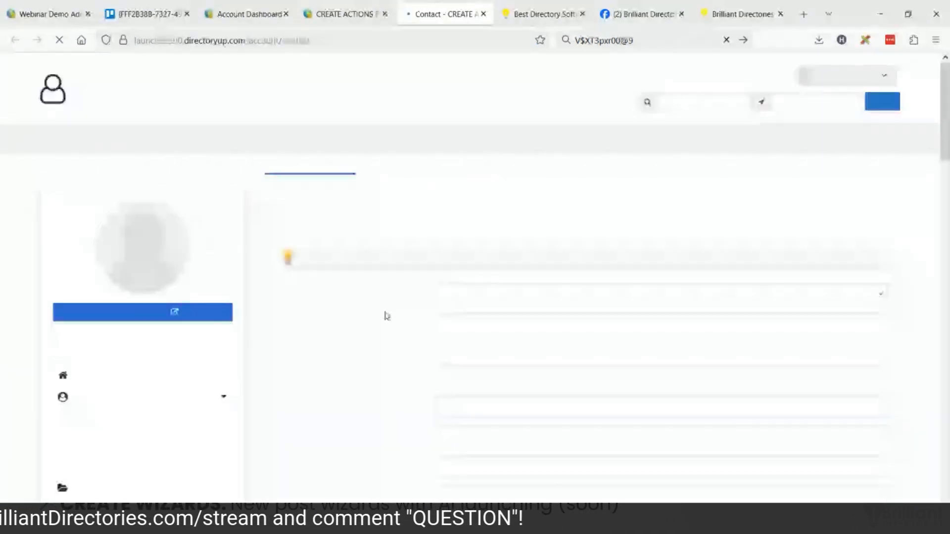
{"action": "scroll", "coordinate": [421, 272], "scroll_direction": "down", "scroll_amount": 3}
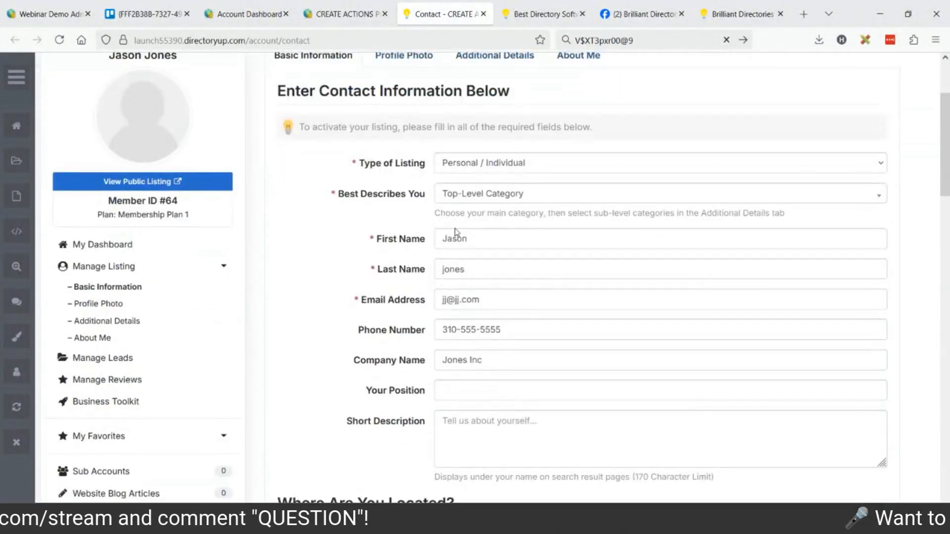
{"action": "left_click", "coordinate": [464, 388]}
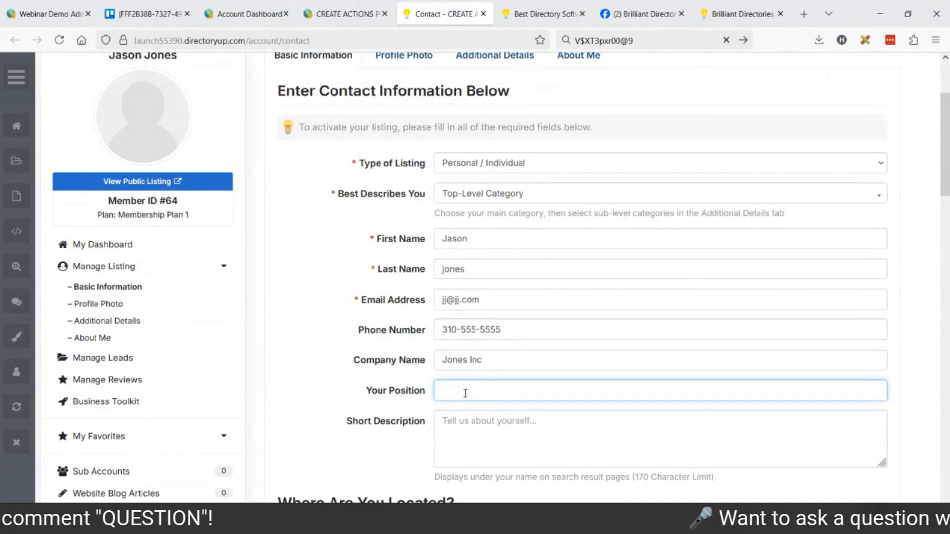
{"action": "scroll", "coordinate": [365, 322], "scroll_direction": "down", "scroll_amount": 3}
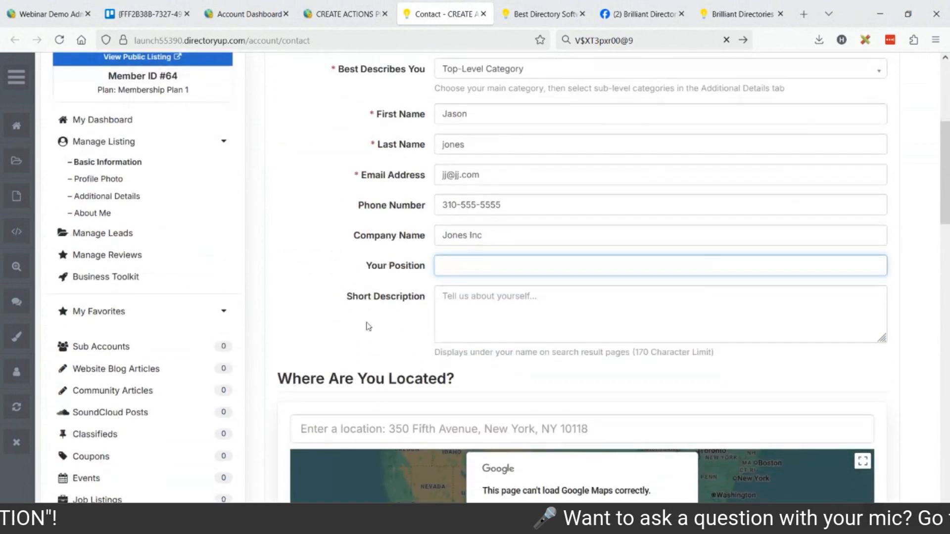
{"action": "scroll", "coordinate": [482, 321], "scroll_direction": "up", "scroll_amount": 6}
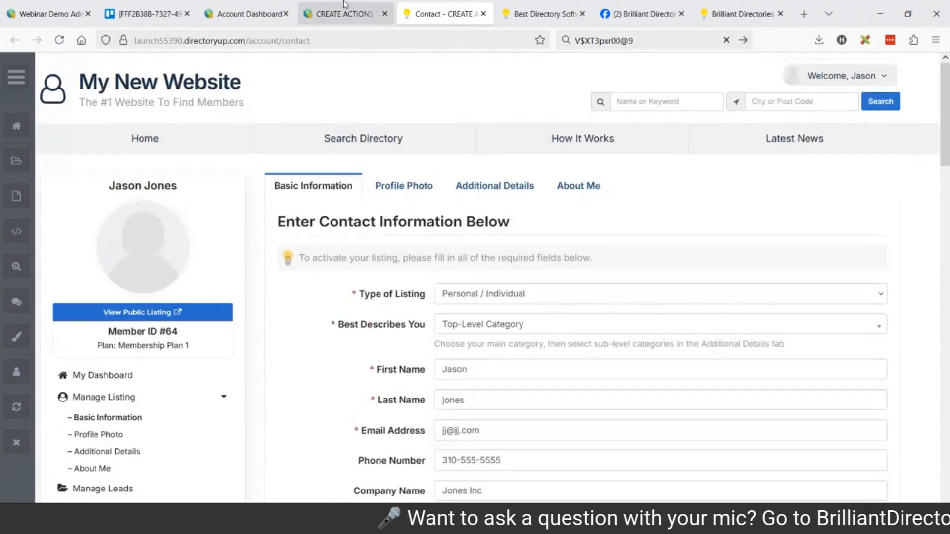
Return to the admin site and close the member creation wizard
{"action": "left_click", "coordinate": [345, 7]}
{"action": "left_click", "coordinate": [494, 317]}
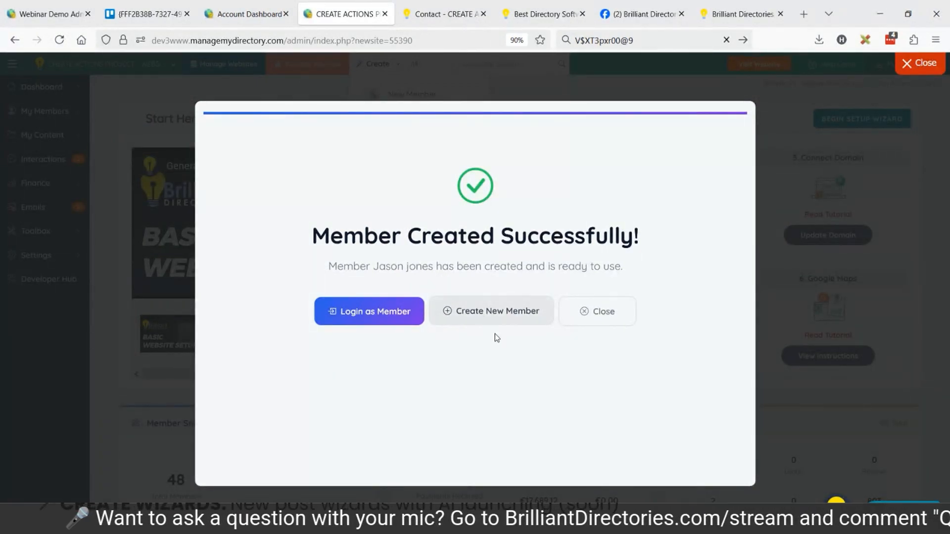
{"action": "left_click", "coordinate": [485, 312]}
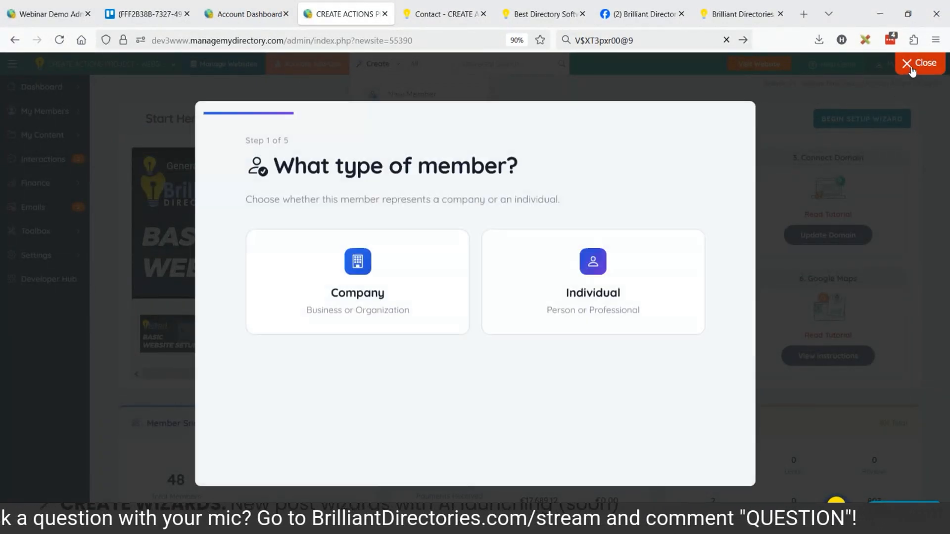
{"action": "left_click", "coordinate": [912, 69]}
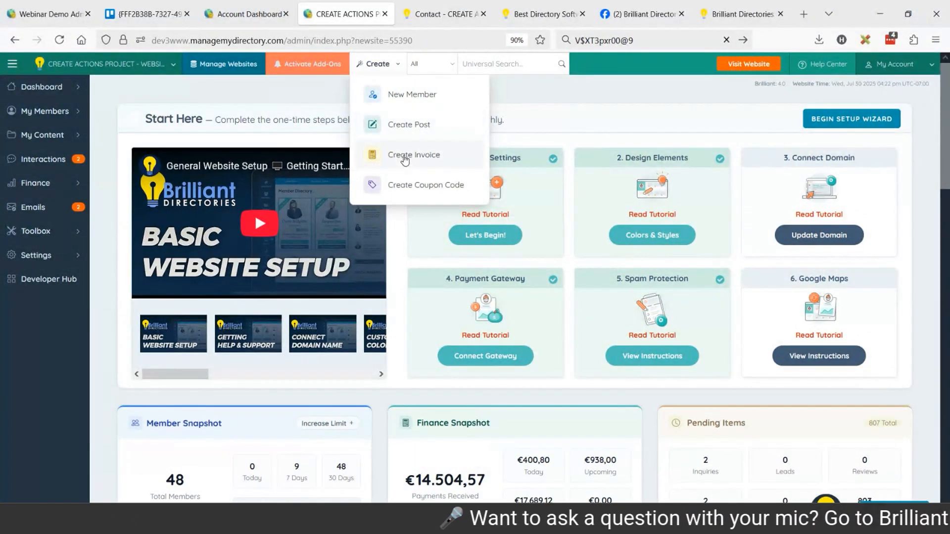
Show the Search Members list in a separate browser tab
{"action": "left_click", "coordinate": [208, 107]}
{"action": "mouse_move", "coordinate": [70, 123]}
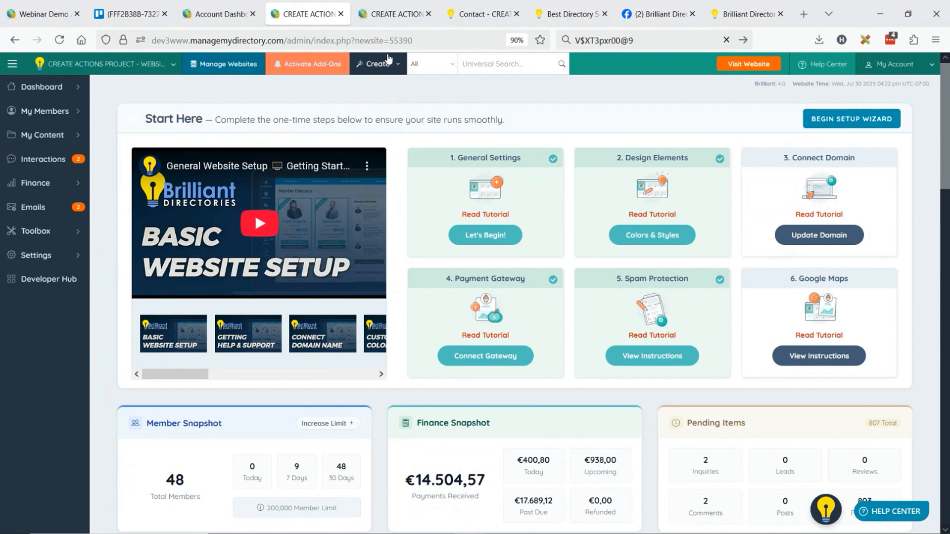
{"action": "left_click", "coordinate": [393, 14]}
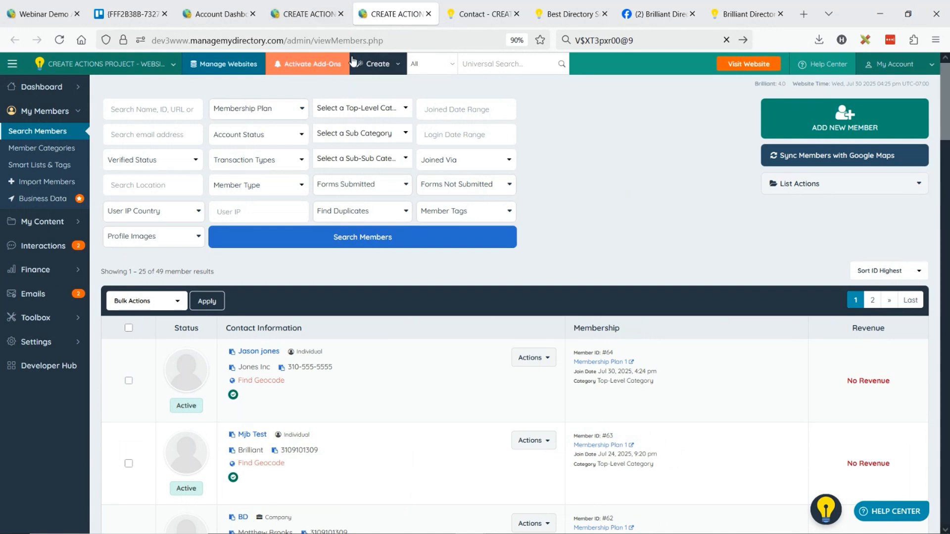
{"action": "left_click", "coordinate": [380, 65]}
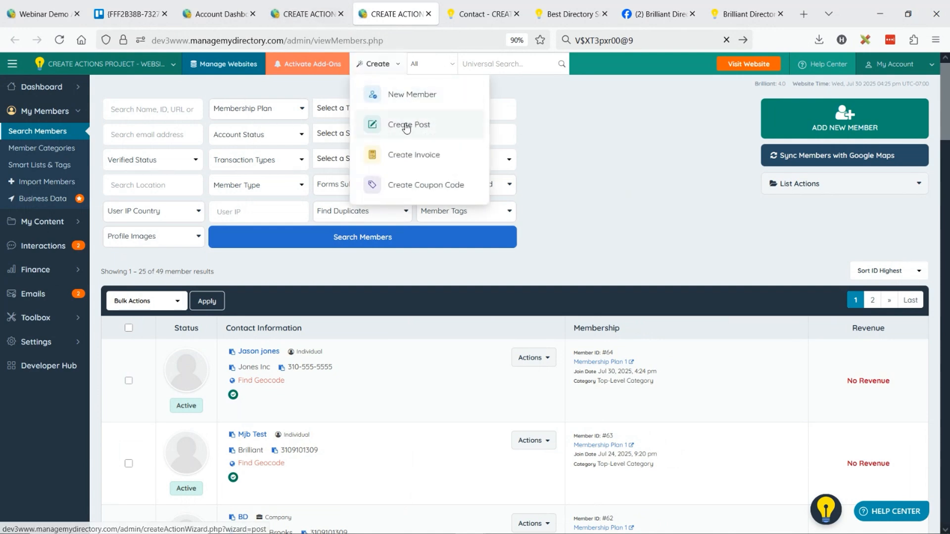
{"action": "left_click", "coordinate": [588, 157]}
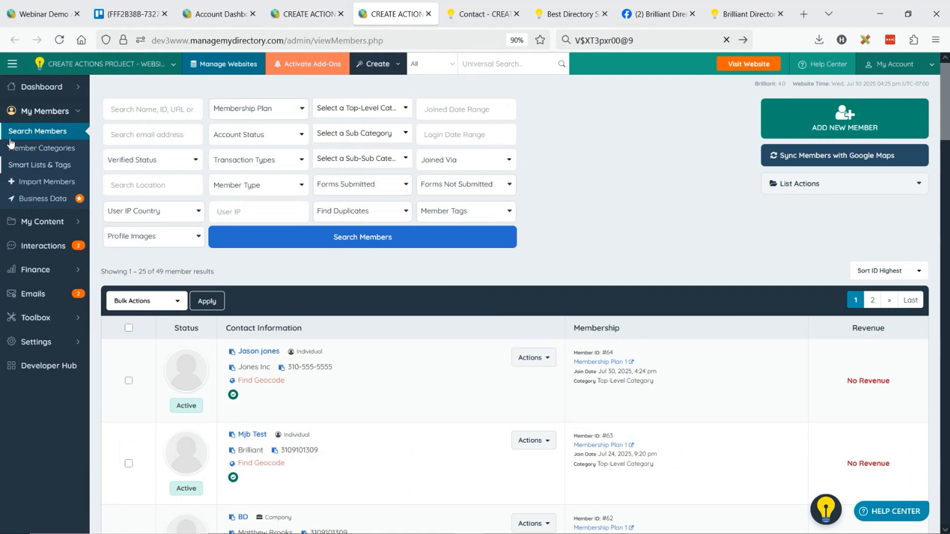
Open the newly created member's transactions and show the new order form with its membership plan choices
{"action": "left_click", "coordinate": [526, 359]}
{"action": "left_click", "coordinate": [515, 414]}
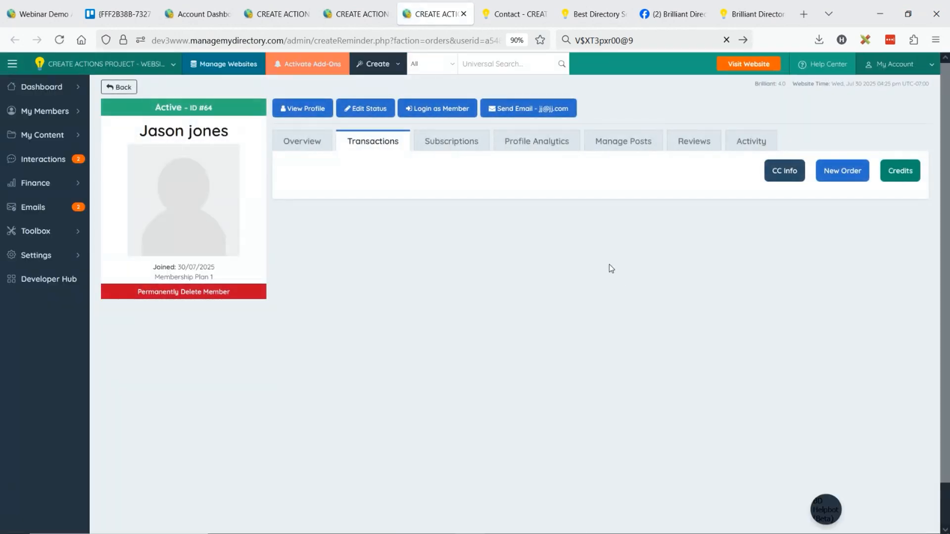
{"action": "left_click", "coordinate": [846, 179]}
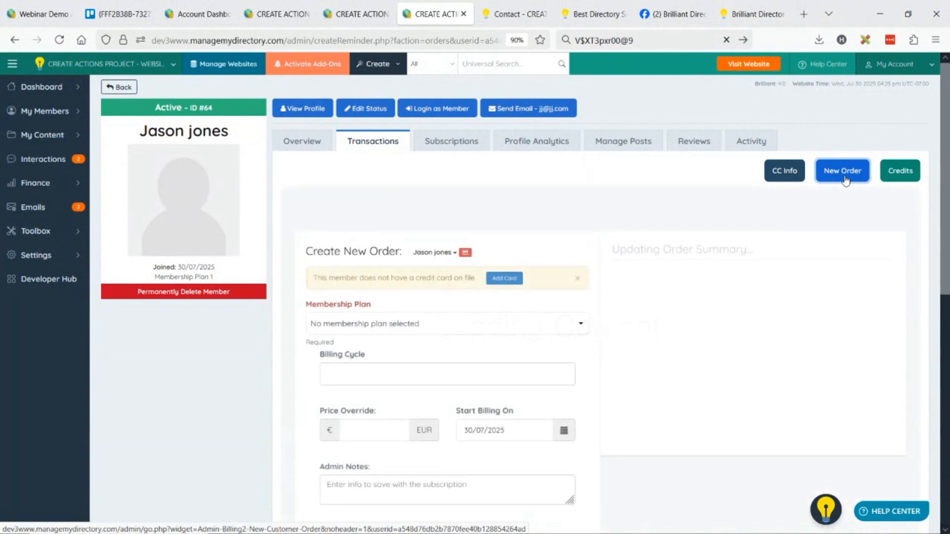
{"action": "scroll", "coordinate": [458, 326], "scroll_direction": "down", "scroll_amount": 2}
{"action": "left_click", "coordinate": [405, 208]}
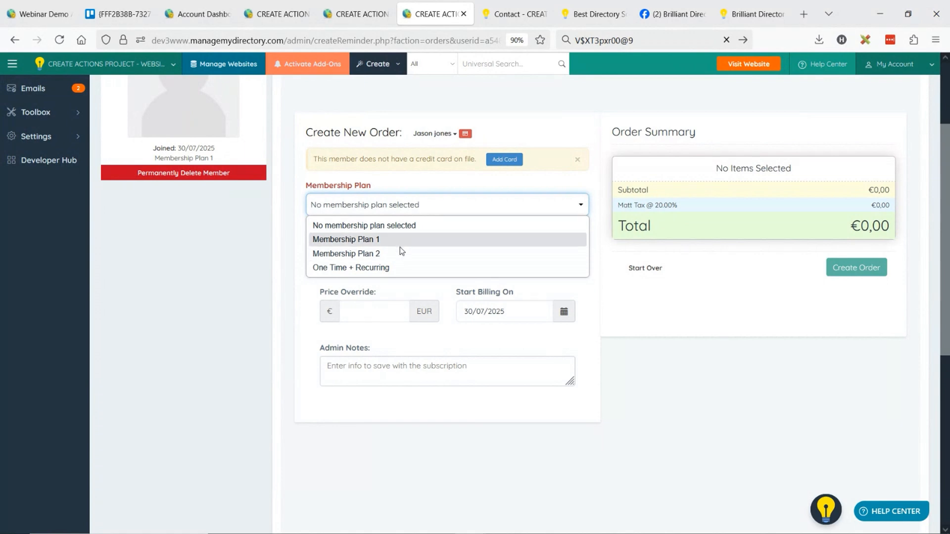
Start the Create Invoice wizard and select Sample Member 3 as the member to bill
{"action": "left_click", "coordinate": [396, 64]}
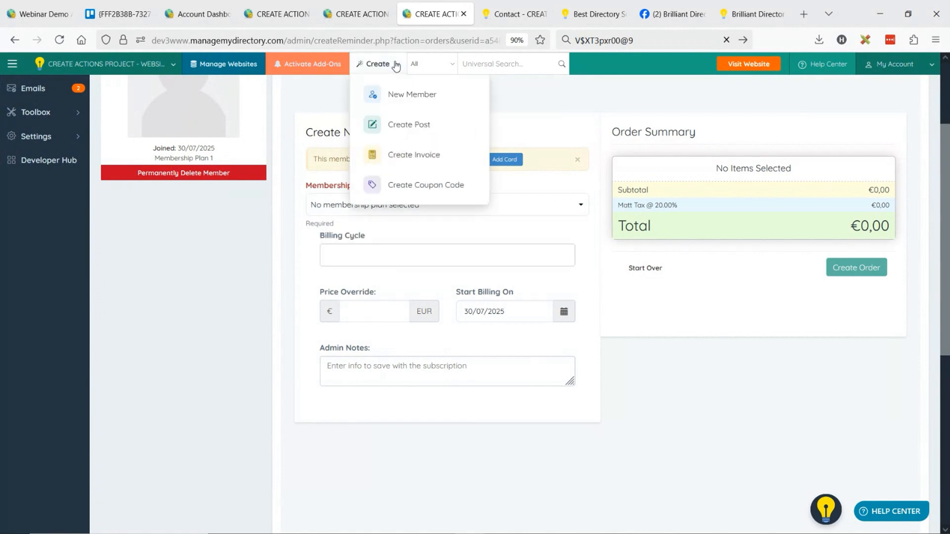
{"action": "left_click", "coordinate": [422, 159]}
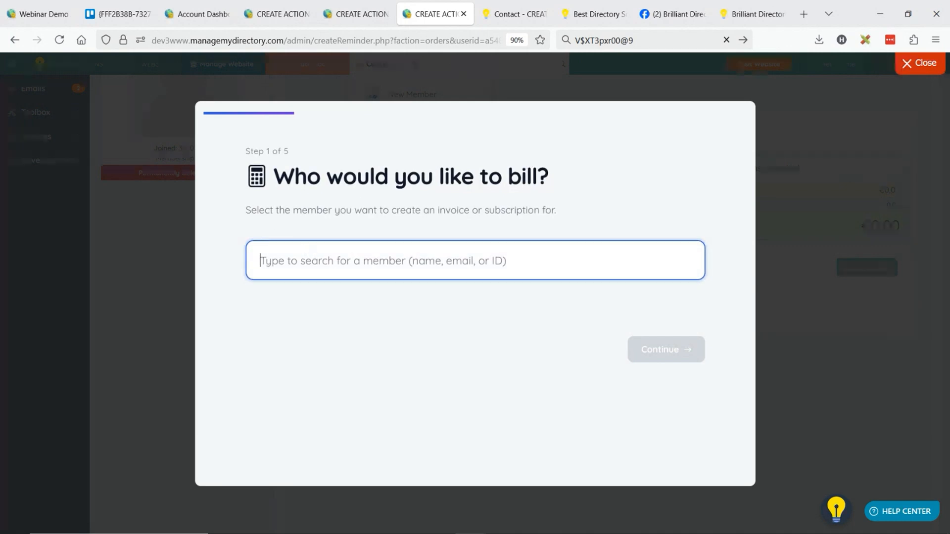
{"action": "type", "text": "sampl"}
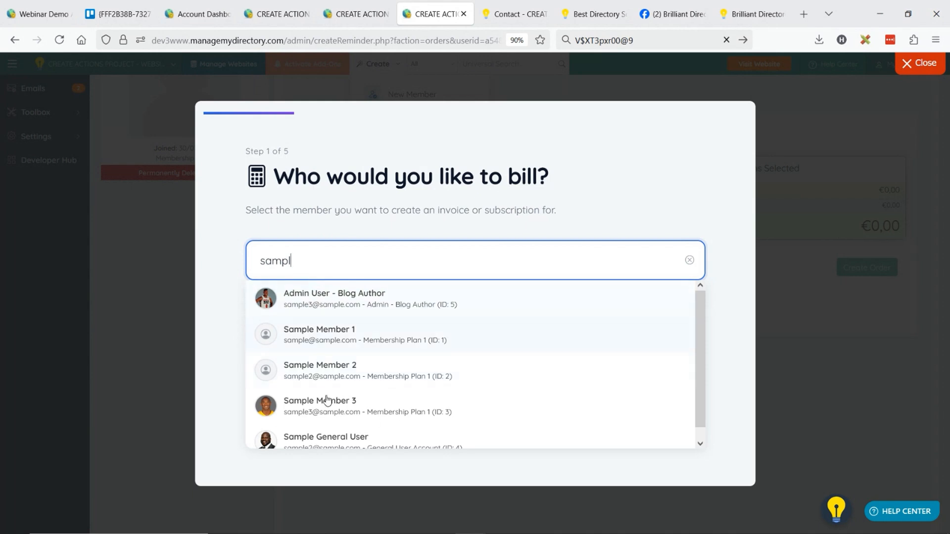
{"action": "left_click", "coordinate": [327, 298]}
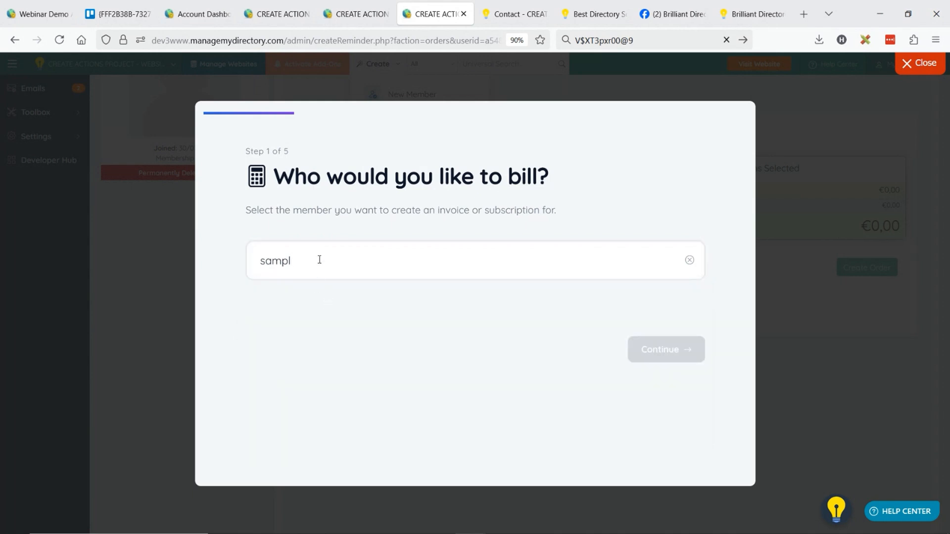
{"action": "type", "text": "pl"}
{"action": "left_click", "coordinate": [291, 409]}
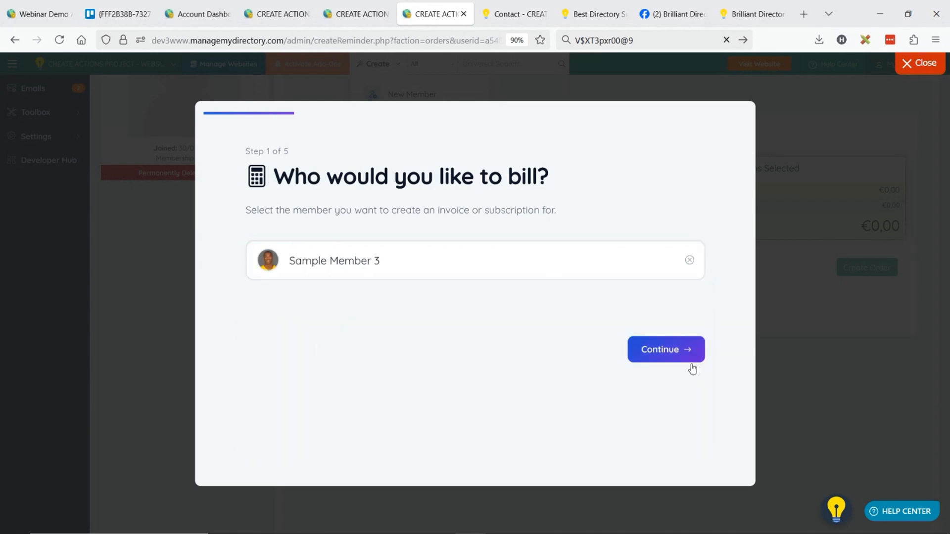
{"action": "left_click", "coordinate": [675, 357]}
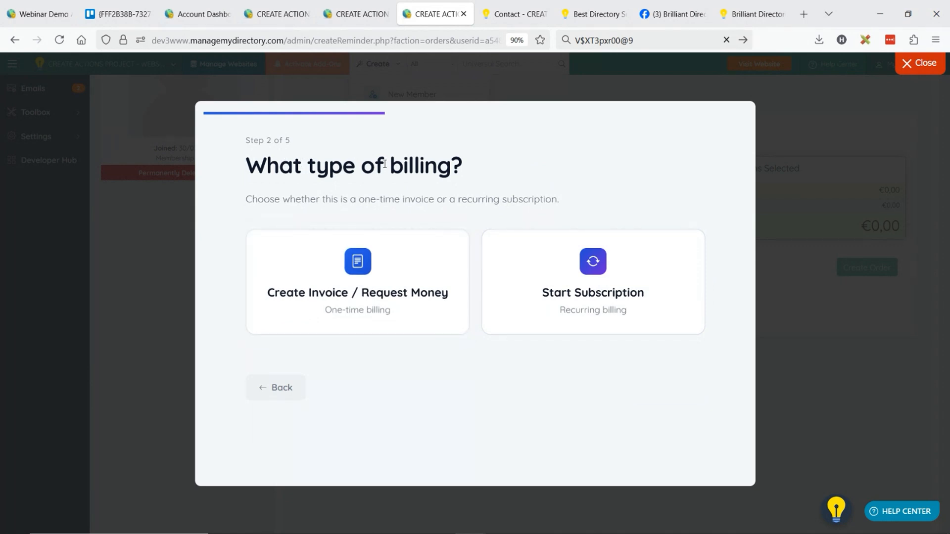
Choose Start Subscription as the billing type, with Membership Plan 2 and the One-Time €100,00 billing cycle
{"action": "left_click", "coordinate": [630, 273]}
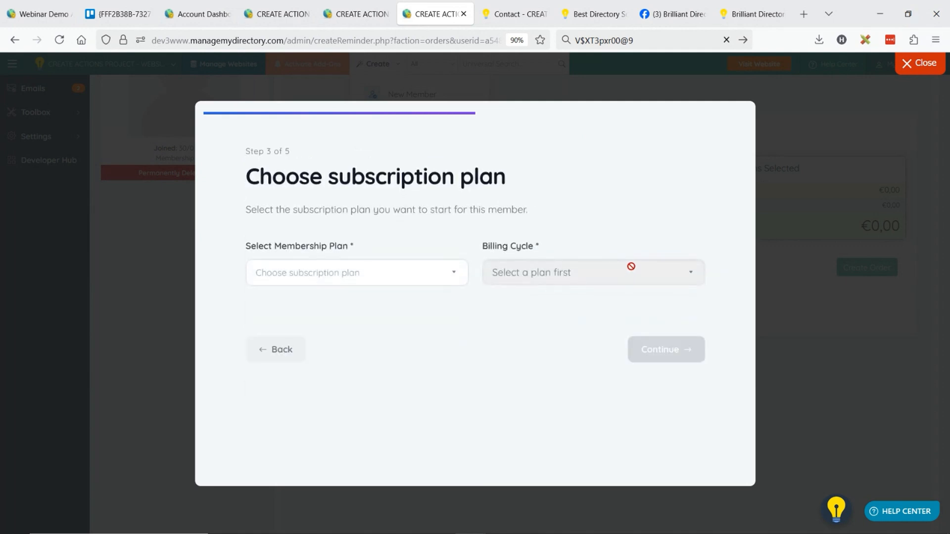
{"action": "left_click", "coordinate": [334, 274]}
{"action": "left_click", "coordinate": [319, 339]}
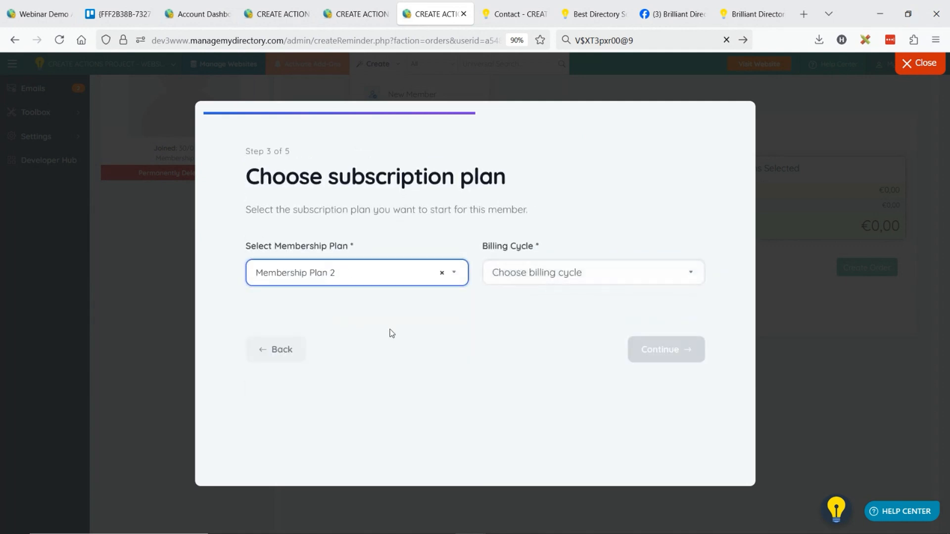
{"action": "left_click", "coordinate": [535, 274]}
{"action": "left_click", "coordinate": [548, 314]}
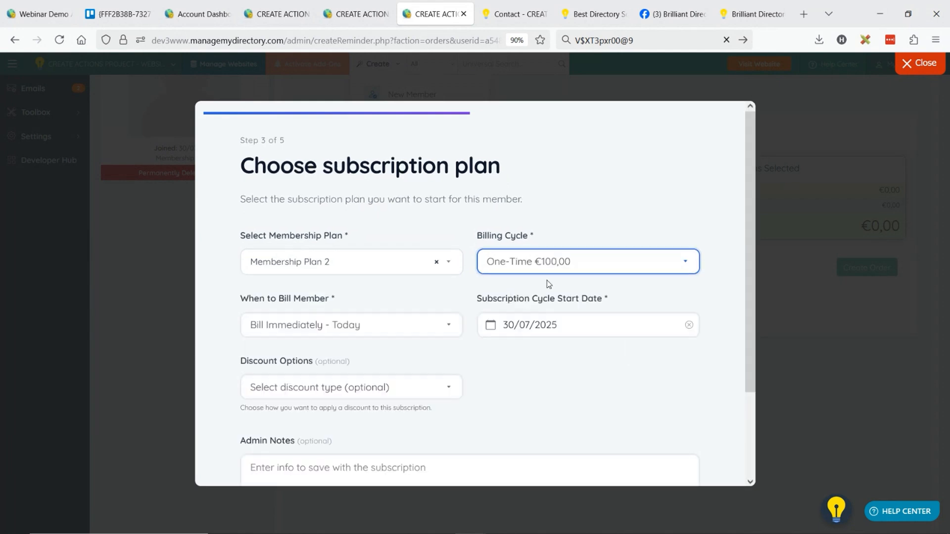
Look over the choices for when to bill the member and the calendar for the subscription cycle start date
{"action": "left_click", "coordinate": [345, 323]}
{"action": "left_click", "coordinate": [325, 346]}
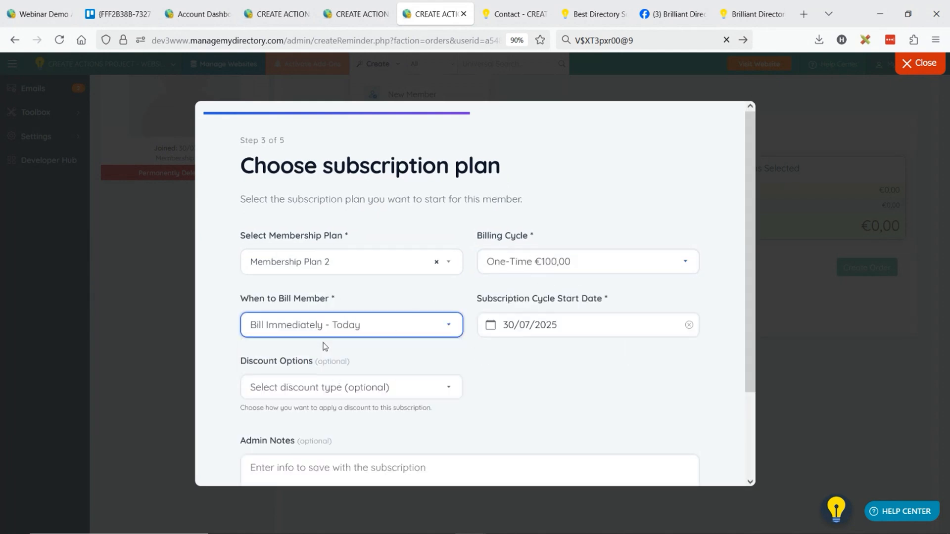
{"action": "left_click", "coordinate": [557, 324]}
{"action": "left_click", "coordinate": [490, 325]}
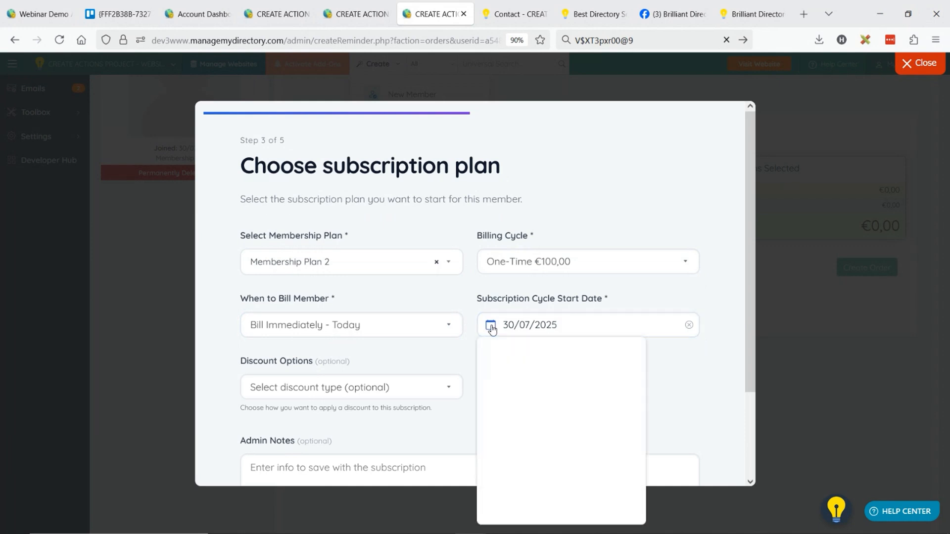
{"action": "left_click", "coordinate": [430, 336]}
Set the subscription's discount option to Use Coupon Code and show the selectable coupon codes
{"action": "scroll", "coordinate": [430, 336], "scroll_direction": "down", "scroll_amount": 3}
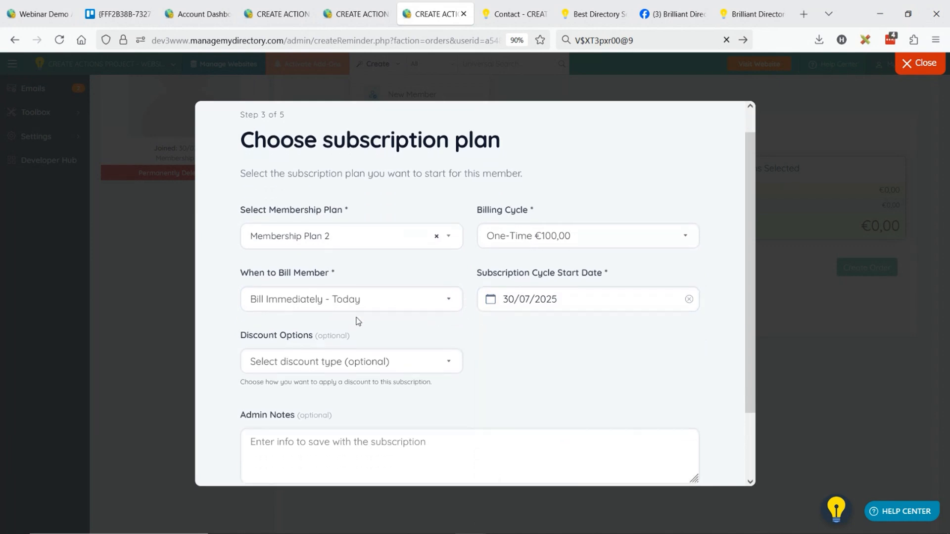
{"action": "left_click", "coordinate": [327, 286]}
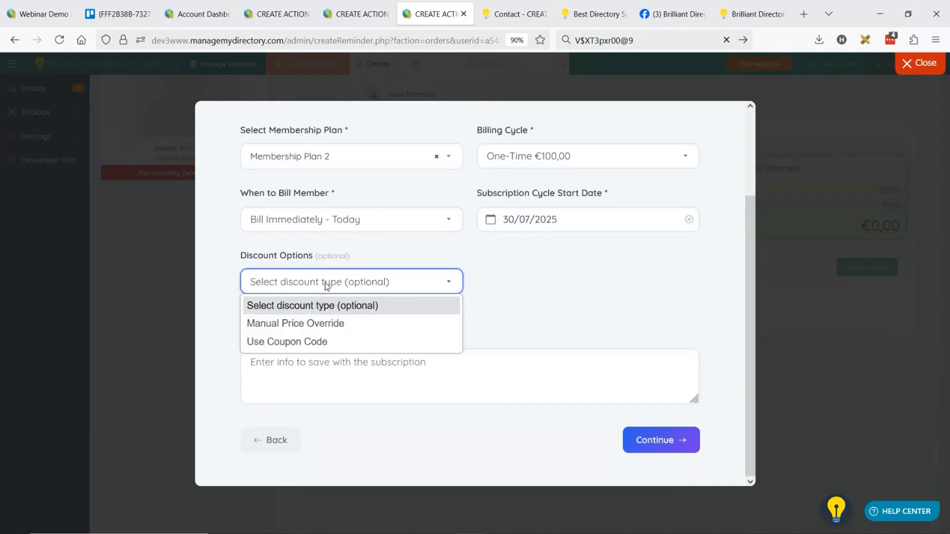
{"action": "left_click", "coordinate": [334, 342]}
{"action": "left_click", "coordinate": [556, 292]}
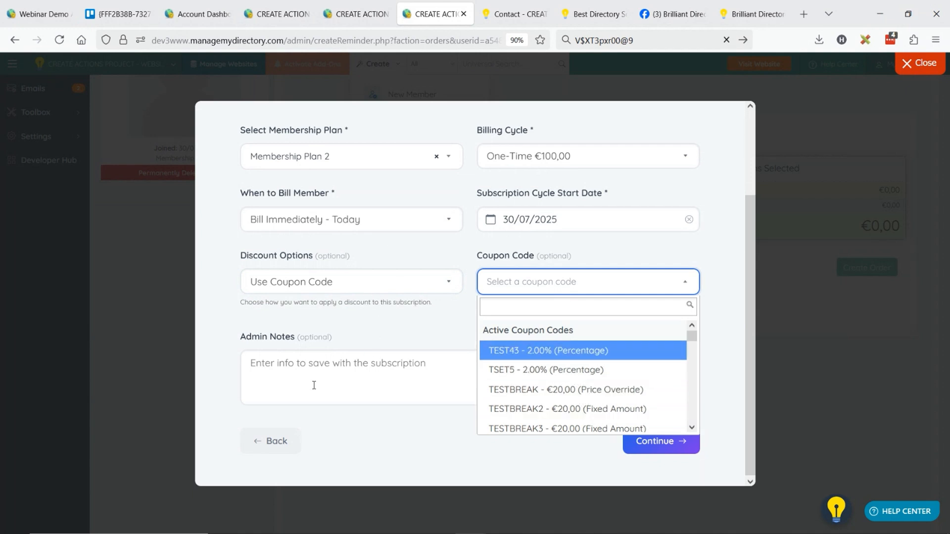
Switch the billing type to Create Invoice / Request Money and enter a Seo Services line item for €100
{"action": "left_click", "coordinate": [276, 441]}
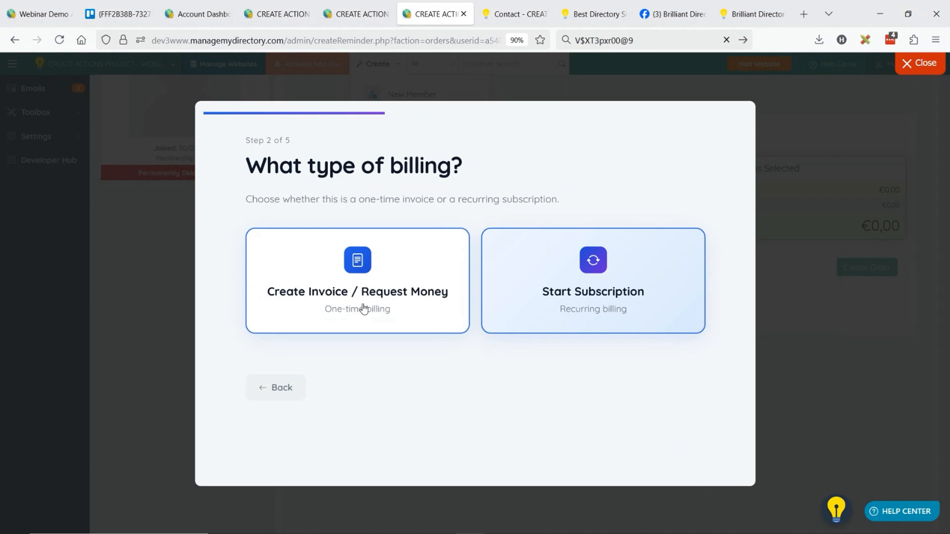
{"action": "left_click", "coordinate": [368, 293]}
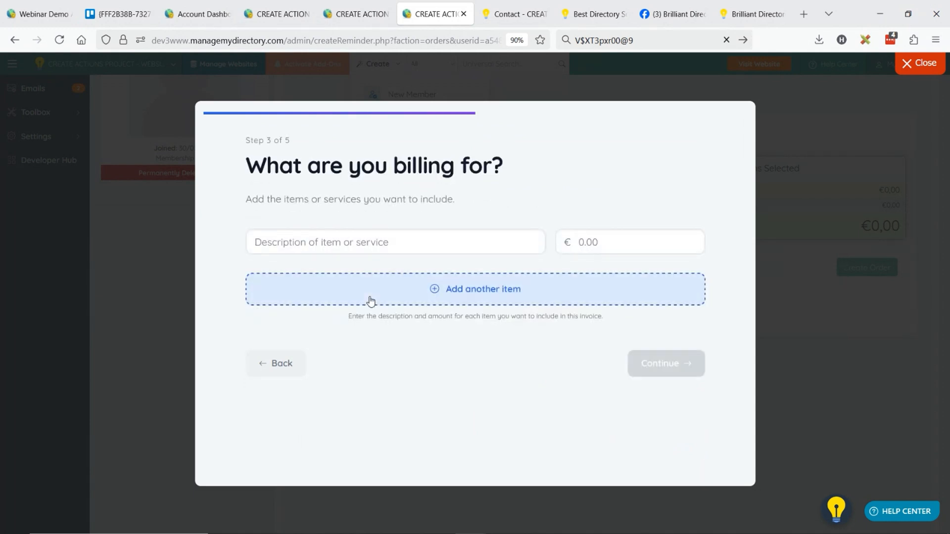
{"action": "left_click", "coordinate": [341, 242]}
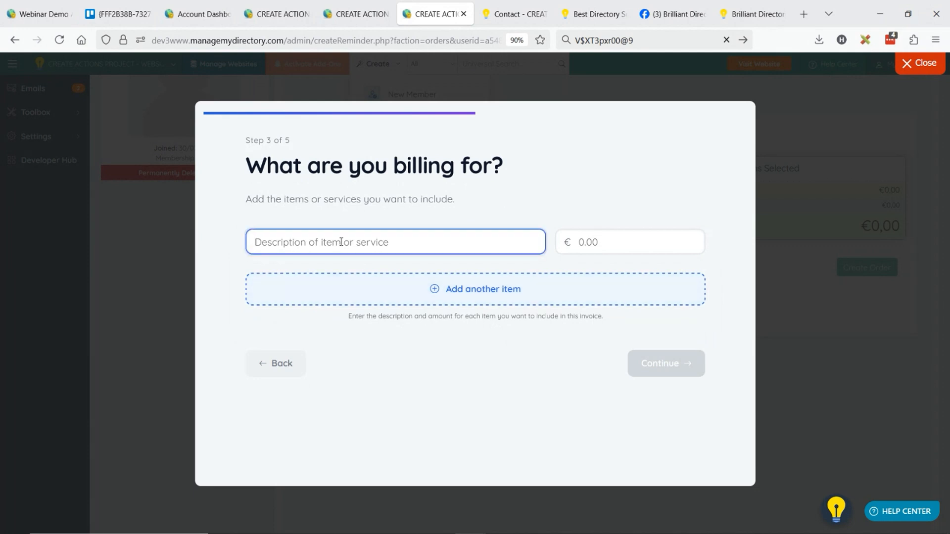
{"action": "type", "text": "Seo Services"}
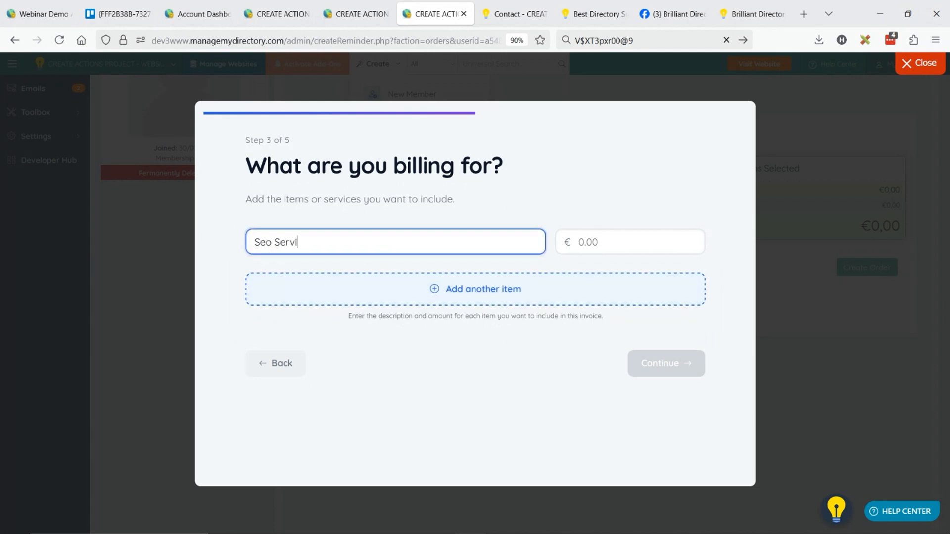
{"action": "left_click", "coordinate": [614, 244]}
{"action": "type", "text": "100"}
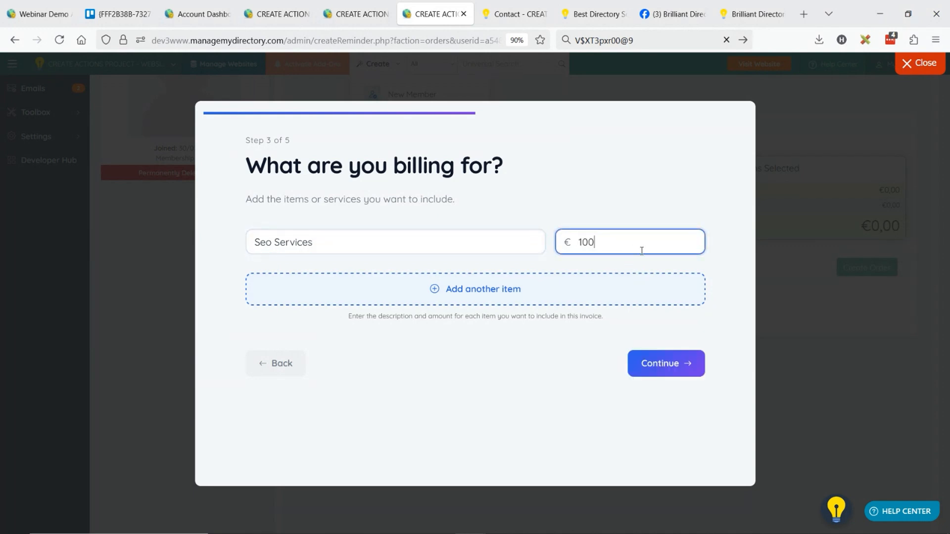
Add a second line item, Nice Guy Helping, for €50 and continue to the invoice settings
{"action": "left_click", "coordinate": [510, 290]}
{"action": "left_click", "coordinate": [282, 278]}
{"action": "type", "text": "Nice Guy Helping"}
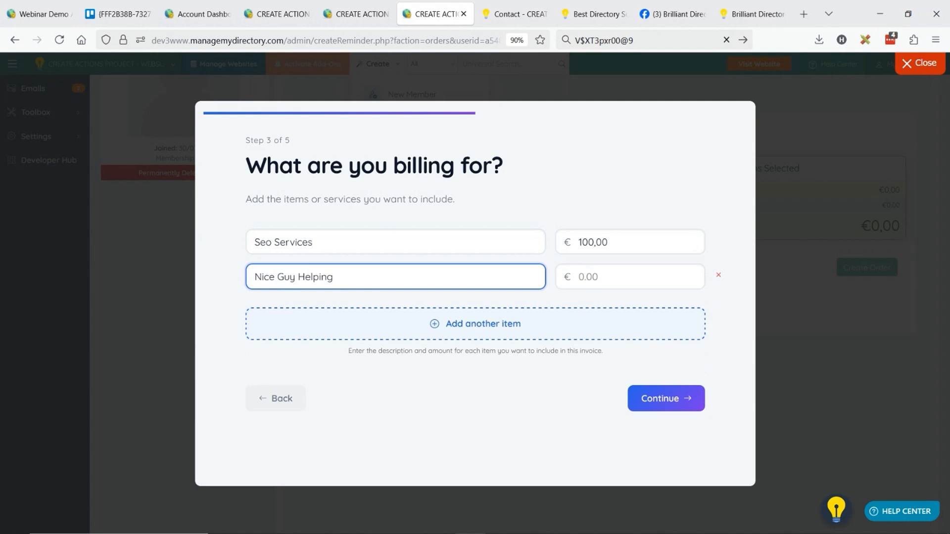
{"action": "left_click", "coordinate": [589, 278]}
{"action": "type", "text": "50"}
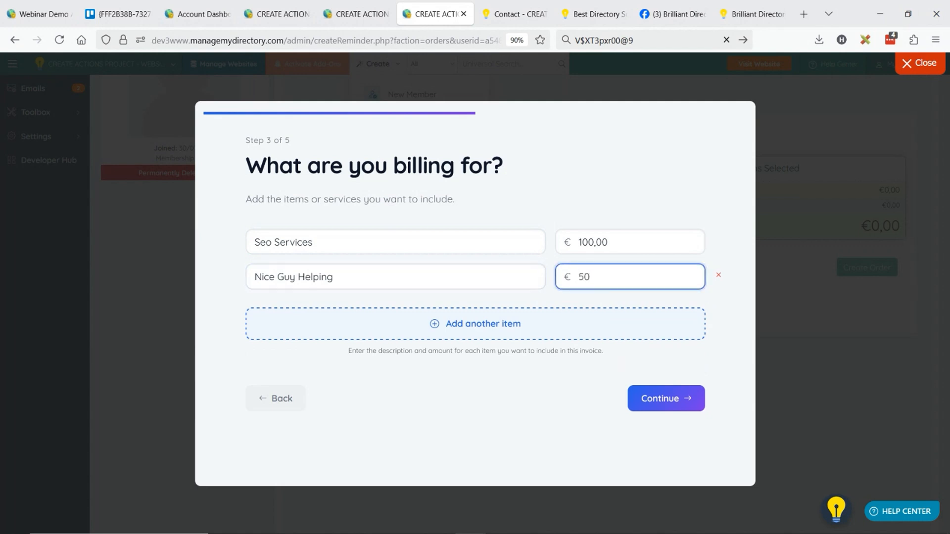
{"action": "left_click", "coordinate": [640, 398]}
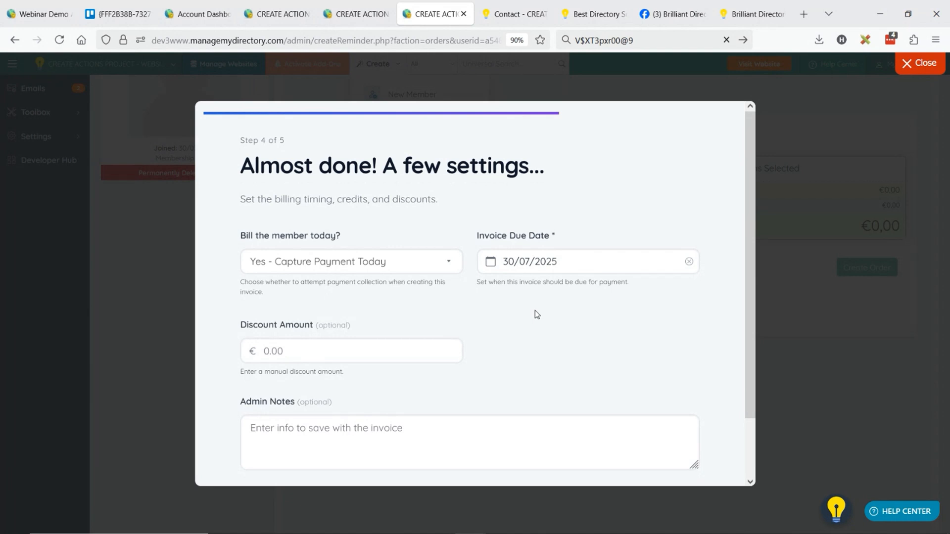
Set the invoice due date to 15/08/2025 and choose No - Do Not Capture Payment Today
{"action": "left_click", "coordinate": [365, 270]}
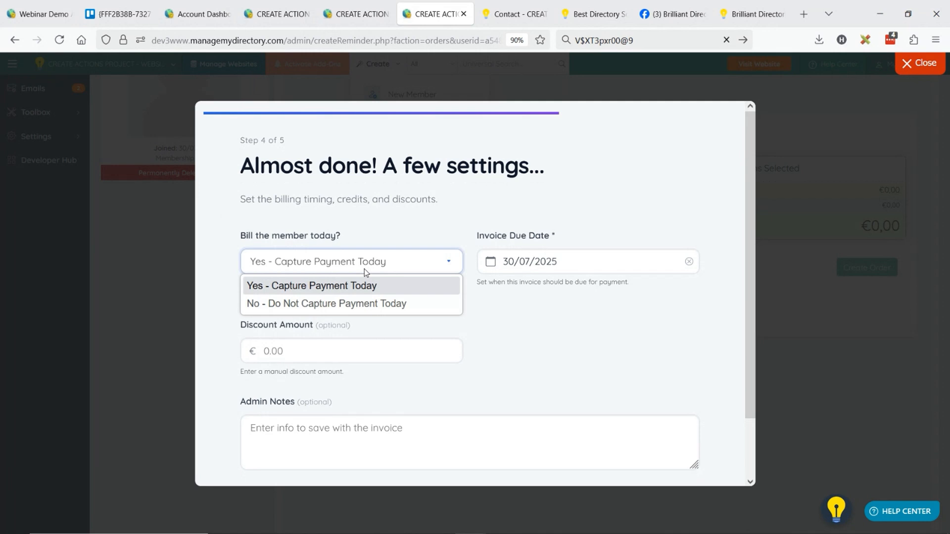
{"action": "left_click", "coordinate": [328, 297]}
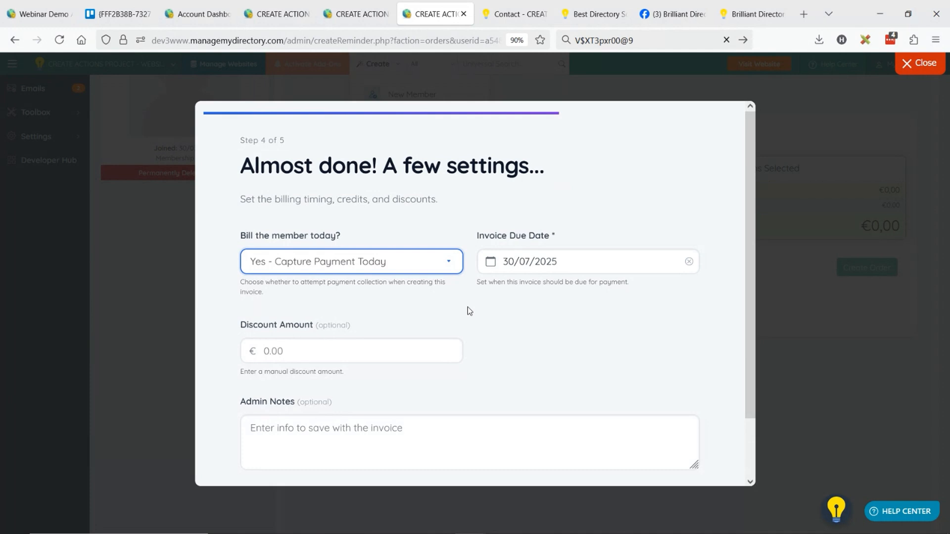
{"action": "left_click", "coordinate": [495, 266]}
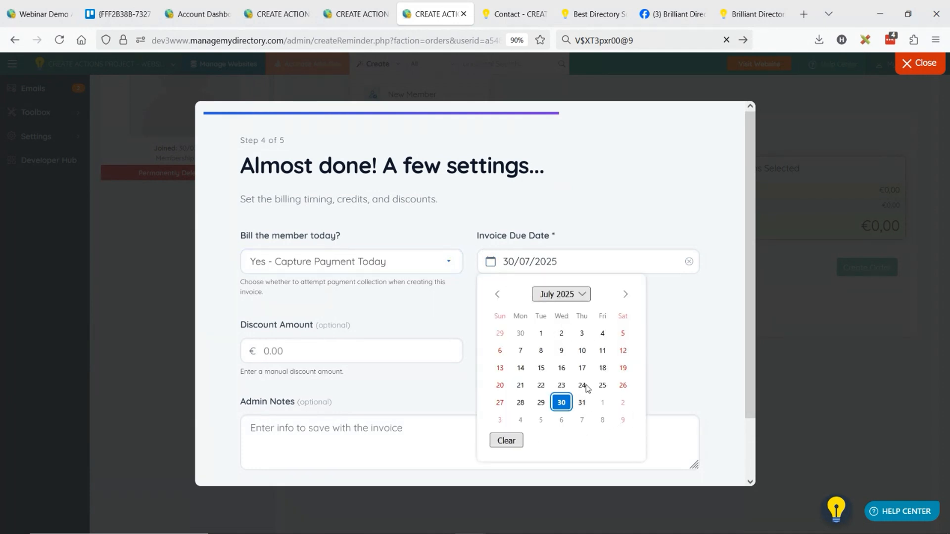
{"action": "left_click", "coordinate": [625, 294]}
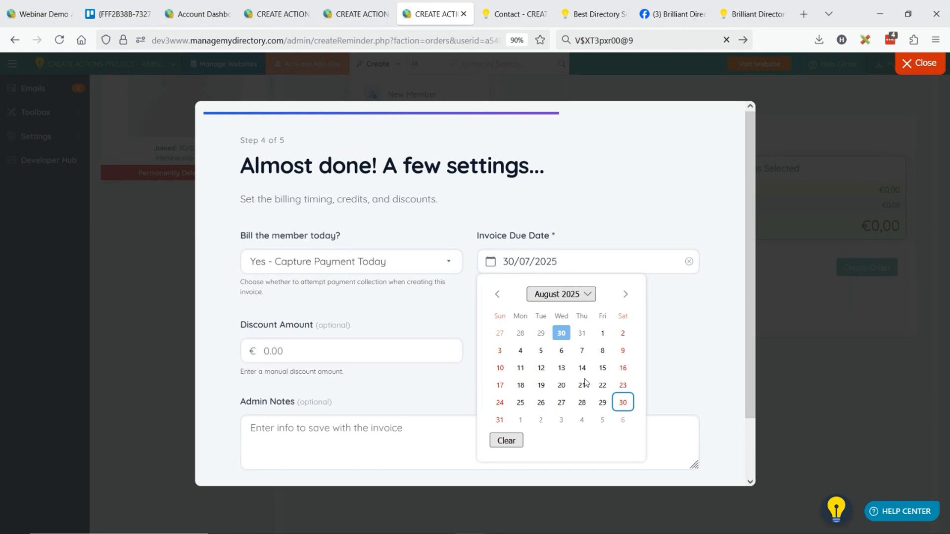
{"action": "left_click", "coordinate": [602, 368]}
{"action": "left_click", "coordinate": [369, 271]}
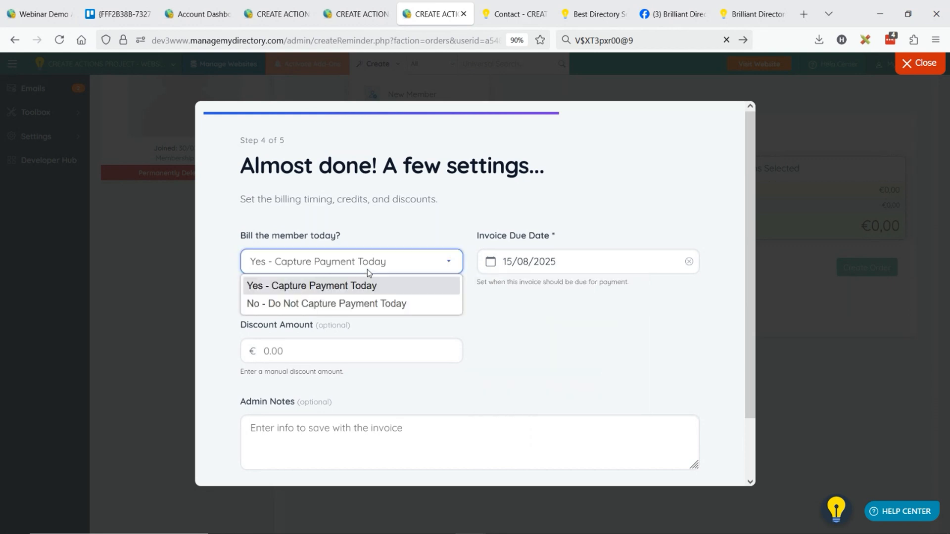
{"action": "left_click", "coordinate": [314, 303]}
Enter a discount amount of €100 and continue to the invoice review
{"action": "scroll", "coordinate": [418, 304], "scroll_direction": "down", "scroll_amount": 2}
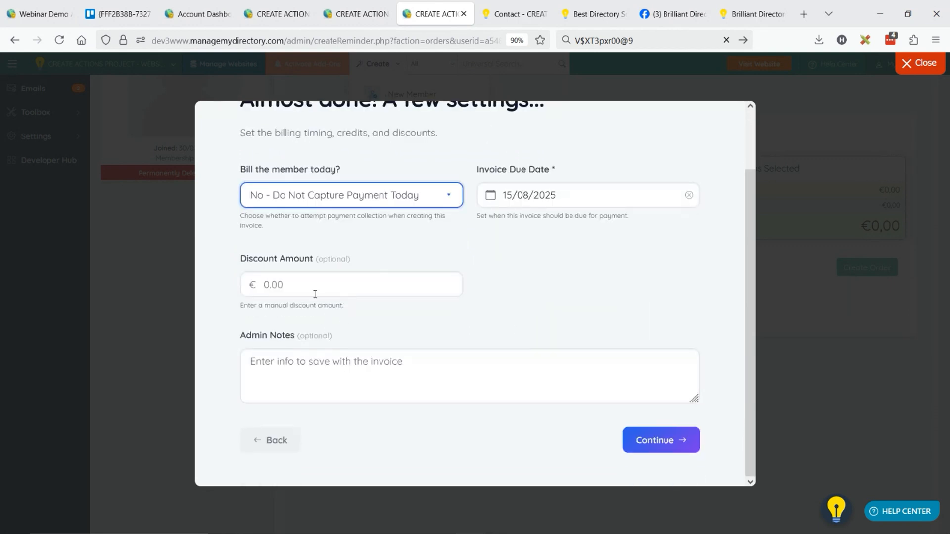
{"action": "left_click", "coordinate": [314, 293]}
{"action": "type", "text": "100"}
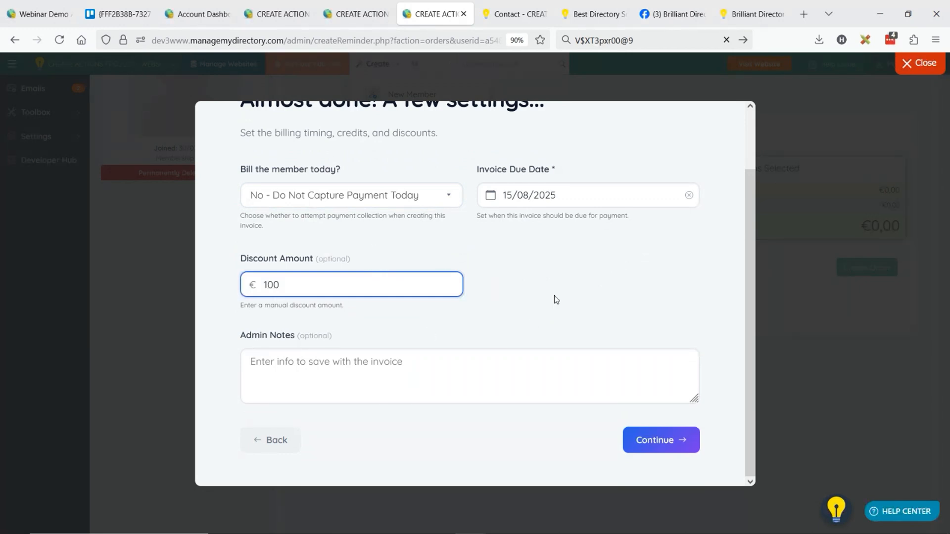
{"action": "left_click", "coordinate": [674, 425]}
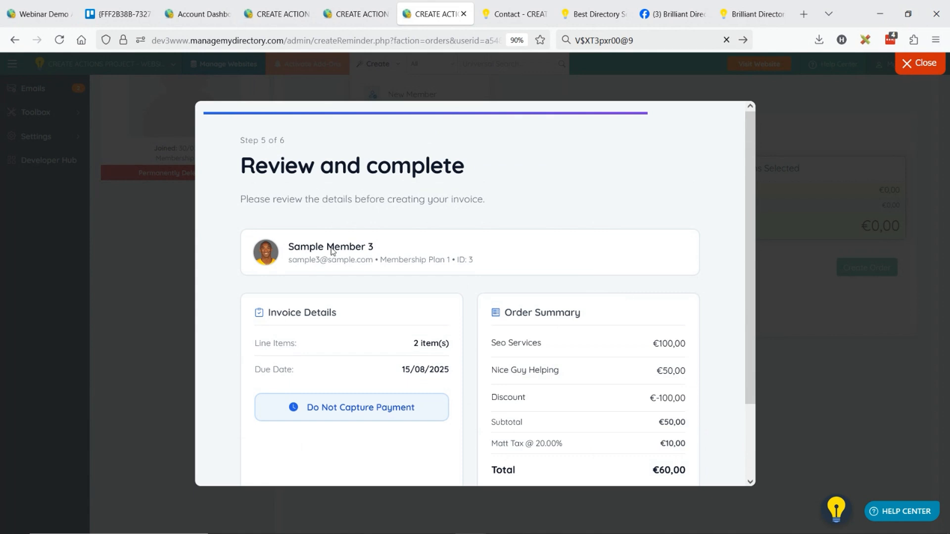
Review the invoice details and order summary, then create the invoice and close the wizard
{"action": "left_click_drag", "start_coordinate": [491, 343], "coordinate": [543, 344]}
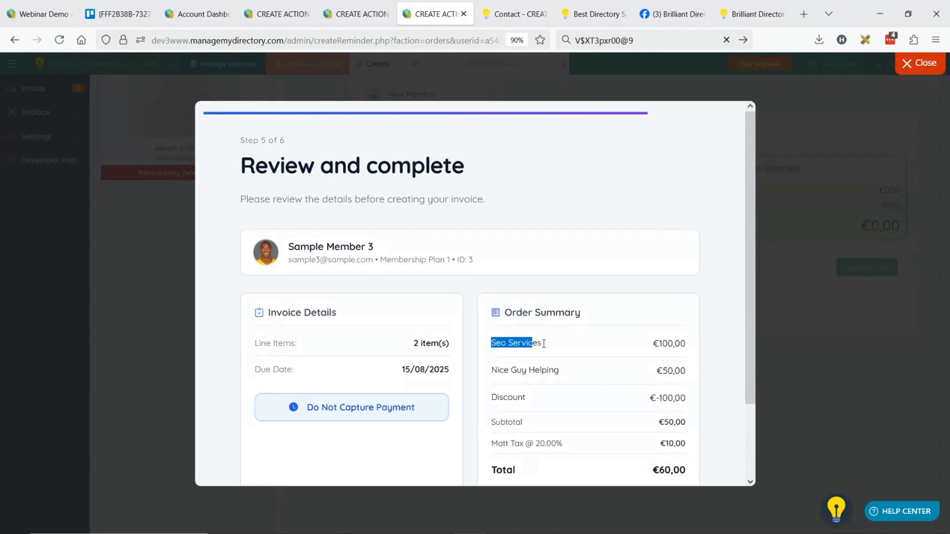
{"action": "left_click", "coordinate": [545, 343]}
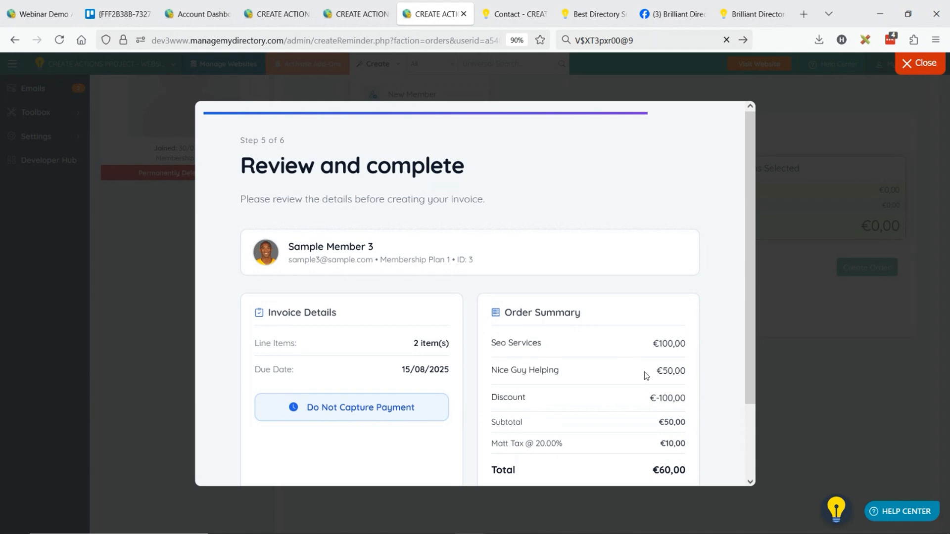
{"action": "scroll", "coordinate": [425, 245], "scroll_direction": "down", "scroll_amount": 2}
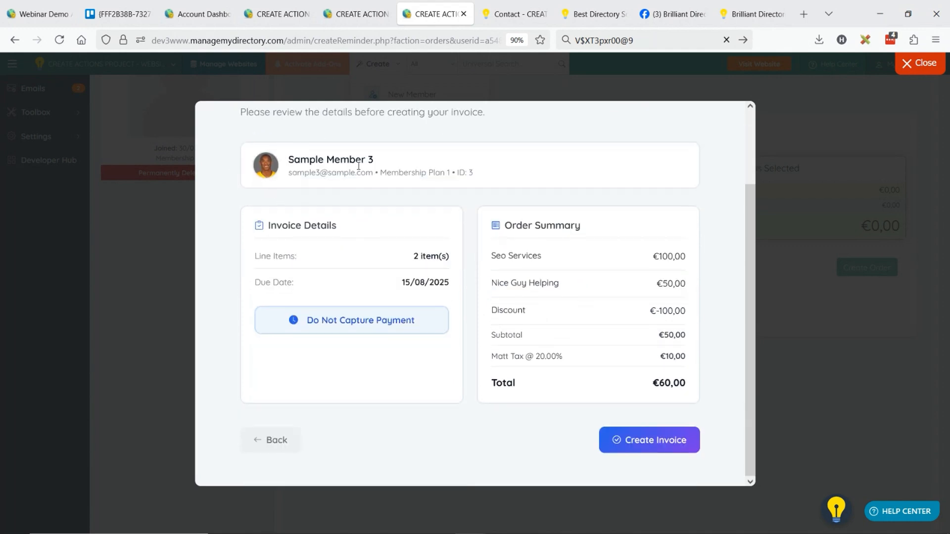
{"action": "left_click", "coordinate": [658, 447]}
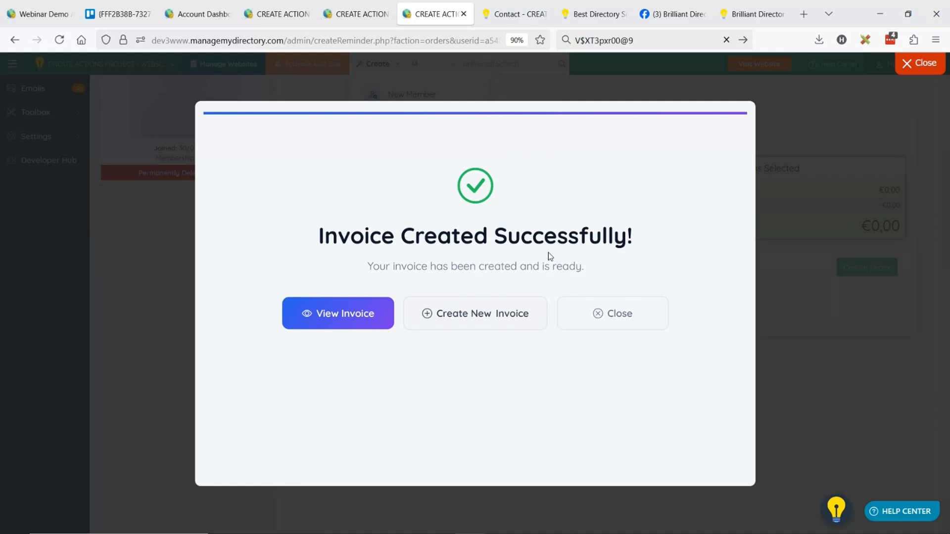
{"action": "left_click", "coordinate": [617, 327]}
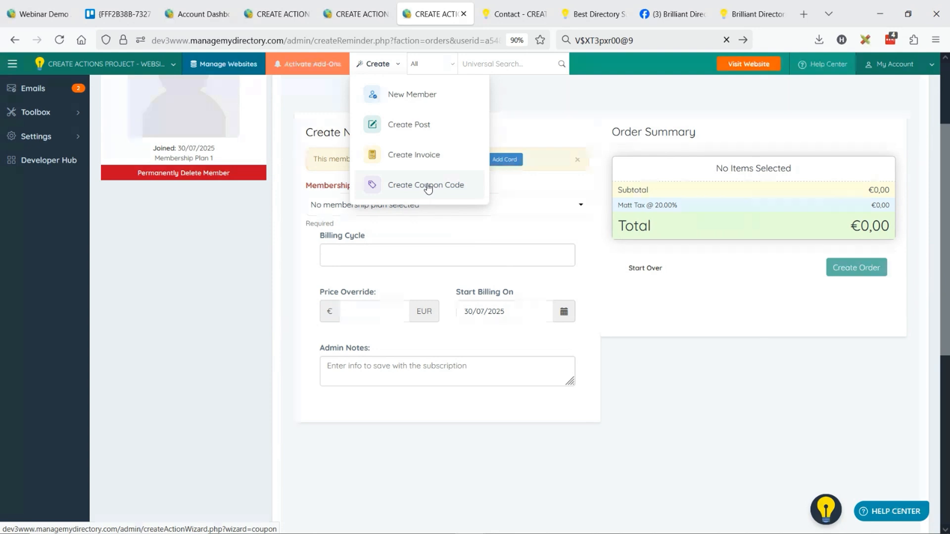
Go to the finance section's coupon codes list and open the form for adding a new coupon code
{"action": "scroll", "coordinate": [208, 239], "scroll_direction": "up", "scroll_amount": 3}
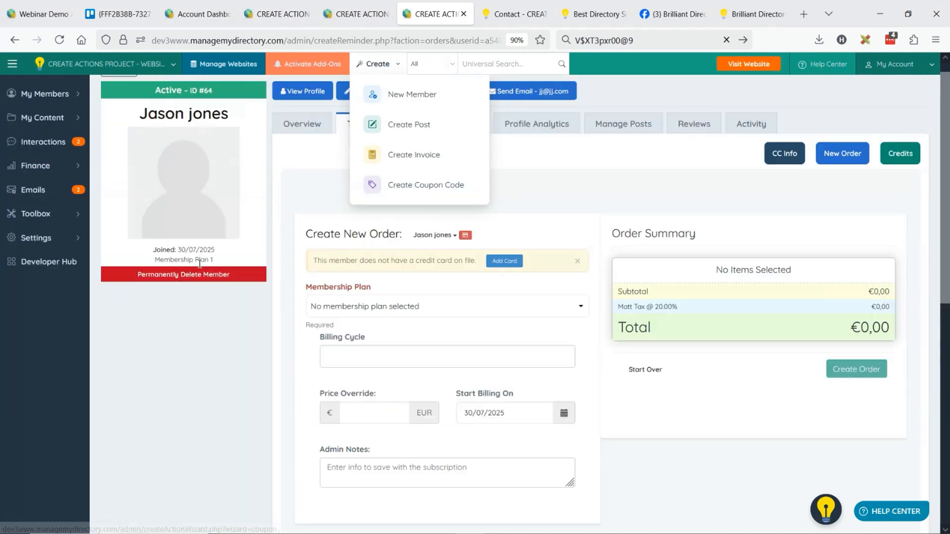
{"action": "mouse_move", "coordinate": [50, 183]}
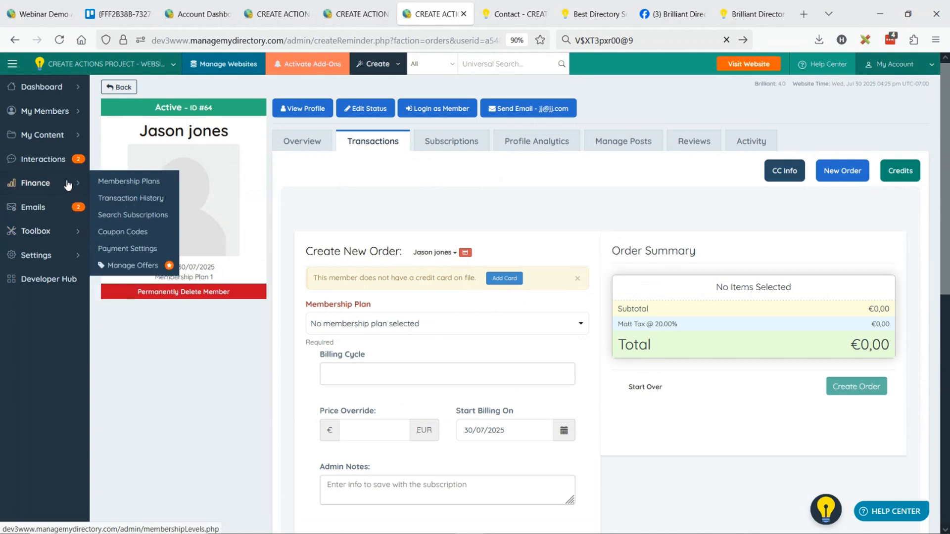
{"action": "left_click", "coordinate": [126, 232]}
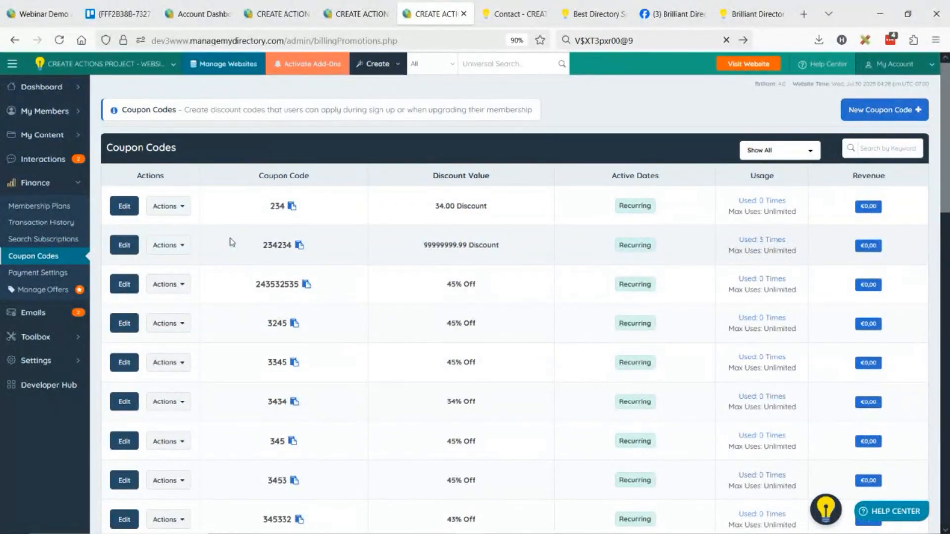
{"action": "left_click", "coordinate": [902, 114]}
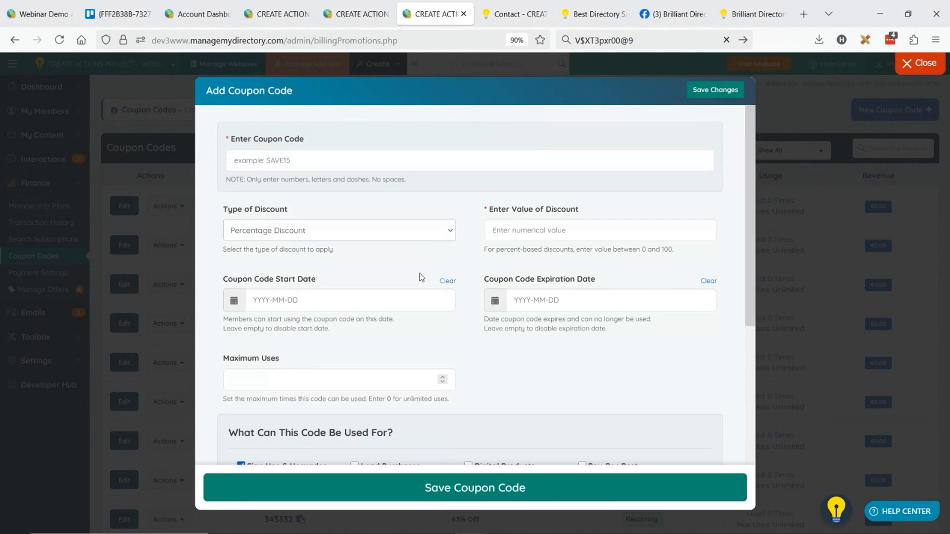
Enter JASON50 as the coupon code and set its percentage discount value to 50
{"action": "left_click", "coordinate": [265, 158]}
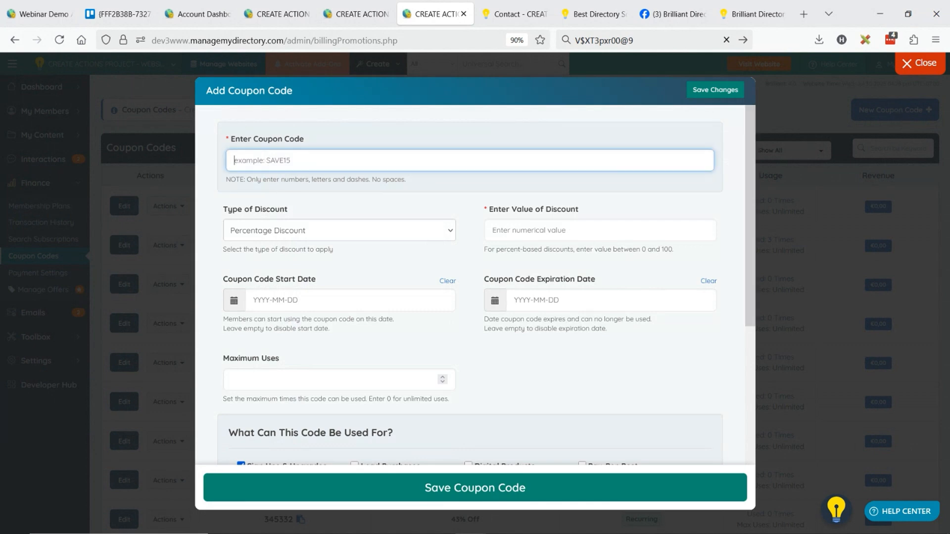
{"action": "type", "text": "JASON50"}
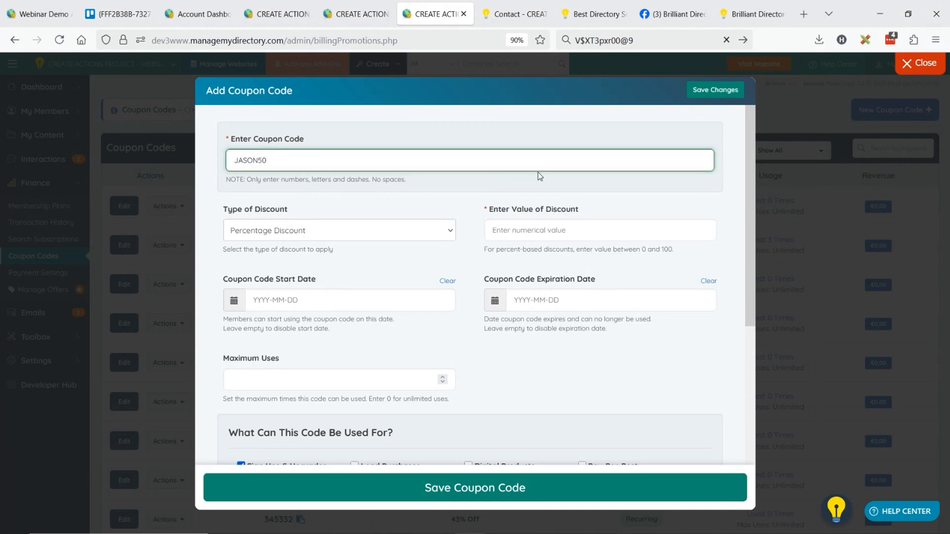
{"action": "left_click", "coordinate": [531, 237]}
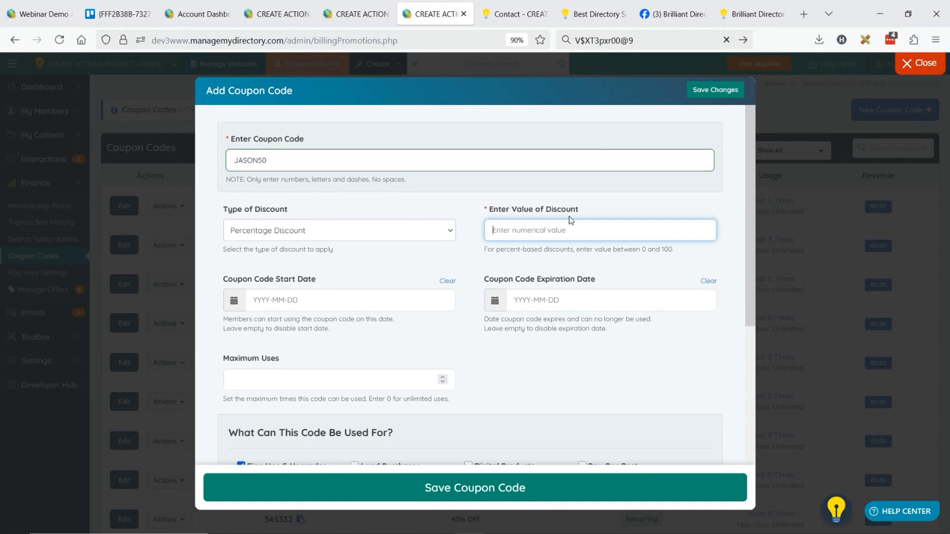
{"action": "type", "text": "50"}
Allow the coupon code for Digital Products in addition to Sign Ups & Upgrades
{"action": "scroll", "coordinate": [469, 296], "scroll_direction": "down", "scroll_amount": 4}
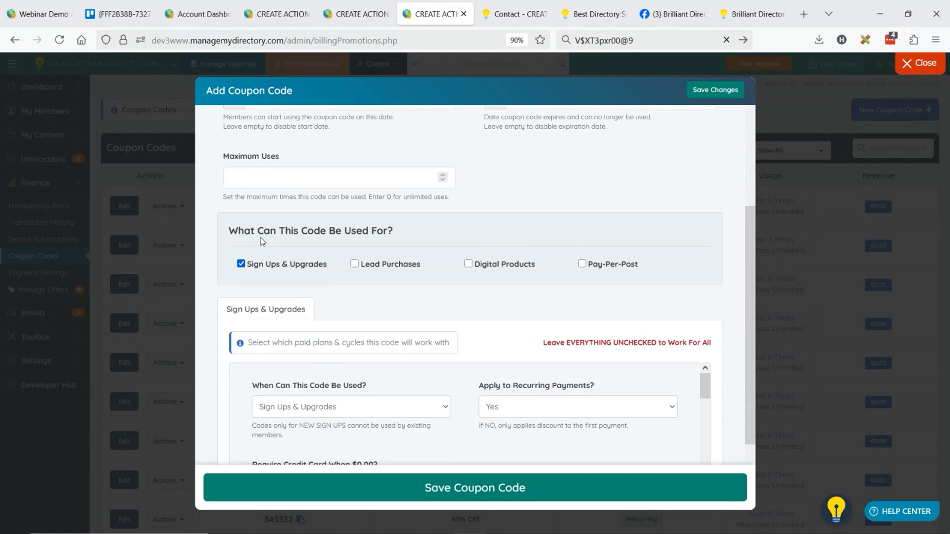
{"action": "left_click_drag", "start_coordinate": [285, 231], "coordinate": [284, 271]}
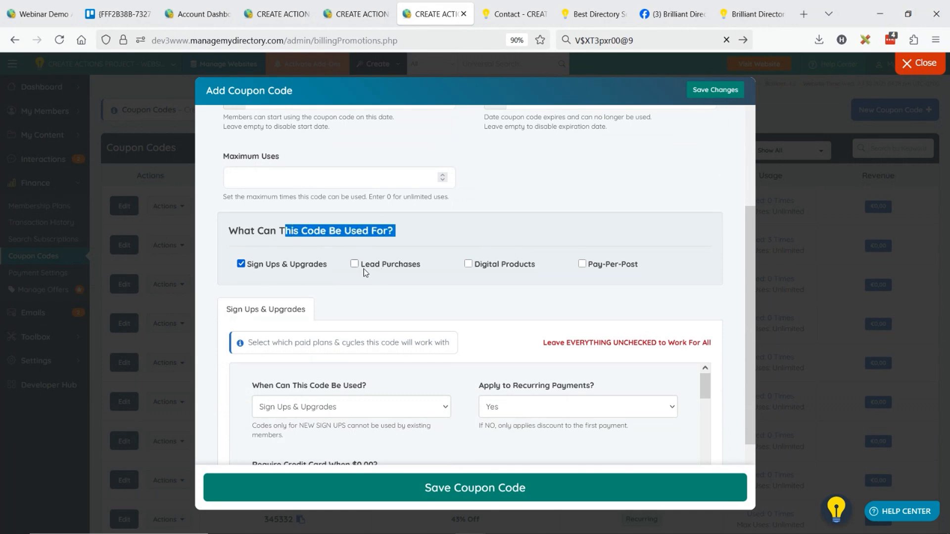
{"action": "left_click", "coordinate": [482, 266]}
{"action": "scroll", "coordinate": [488, 223], "scroll_direction": "down", "scroll_amount": 2}
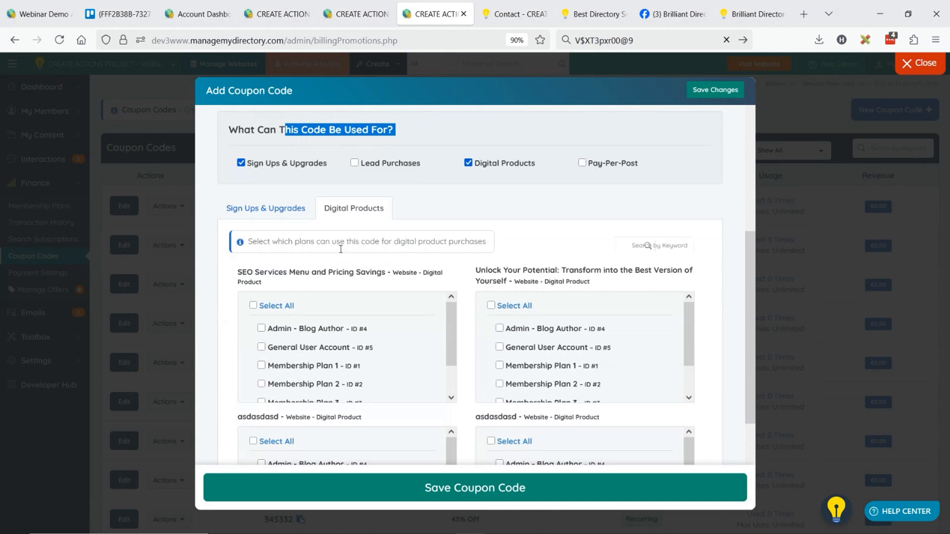
{"action": "left_click", "coordinate": [503, 274]}
{"action": "scroll", "coordinate": [447, 296], "scroll_direction": "down", "scroll_amount": 3}
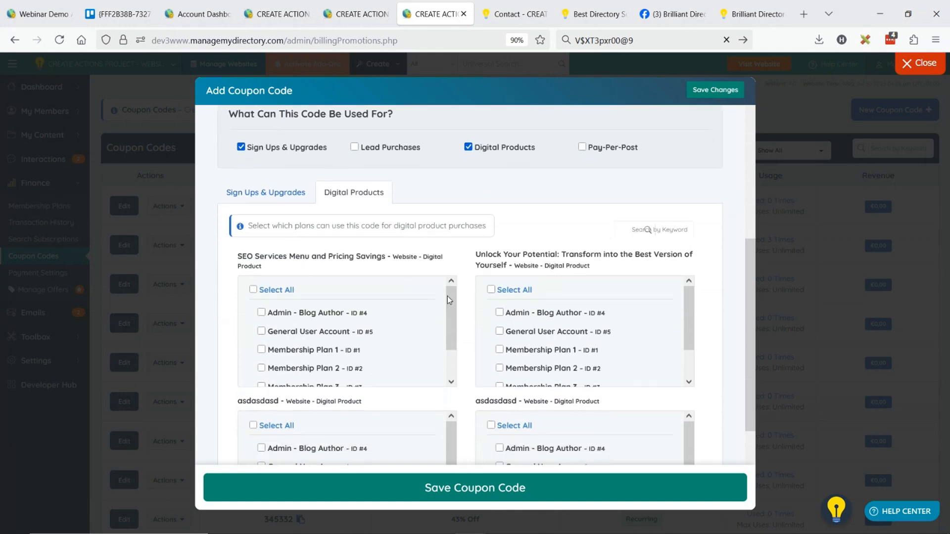
Select General User Account, Membership Plan 1 and Membership Plan 2 for the first two digital products, and close the form without saving
{"action": "left_click", "coordinate": [262, 246]}
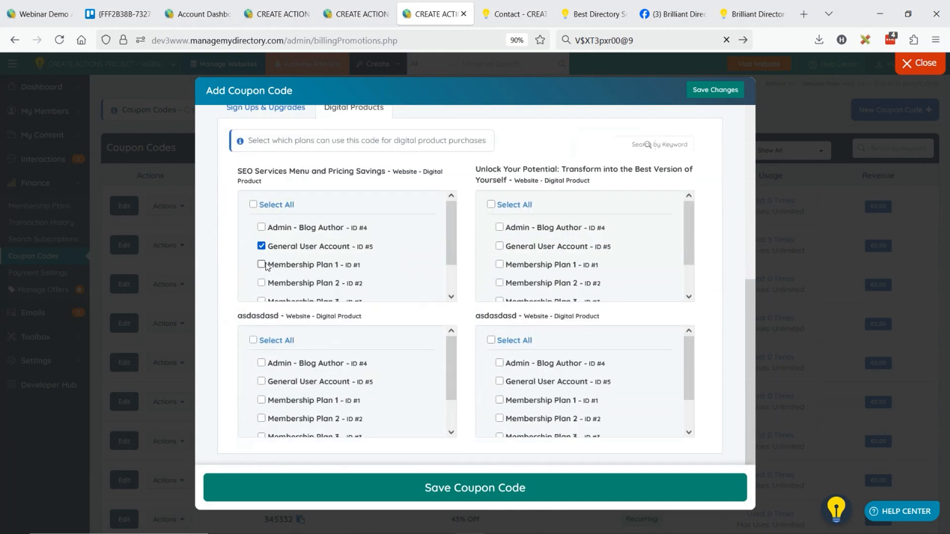
{"action": "left_click", "coordinate": [261, 265]}
{"action": "left_click", "coordinate": [261, 283]}
{"action": "left_click", "coordinate": [499, 265]}
{"action": "left_click", "coordinate": [499, 246]}
{"action": "left_click", "coordinate": [499, 283]}
{"action": "left_click", "coordinate": [919, 67]}
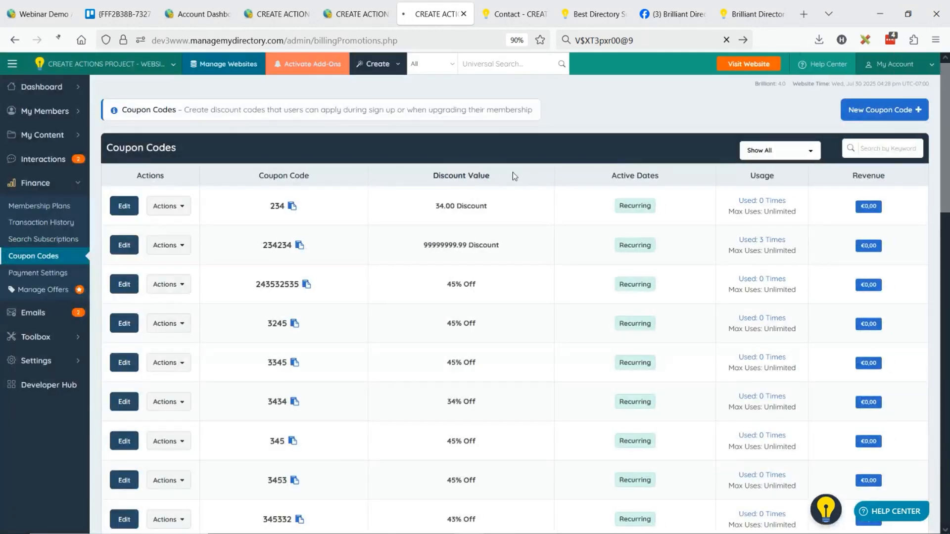
Start the Create Coupon Code wizard and enter DAVID100 as the coupon code
{"action": "left_click", "coordinate": [381, 68]}
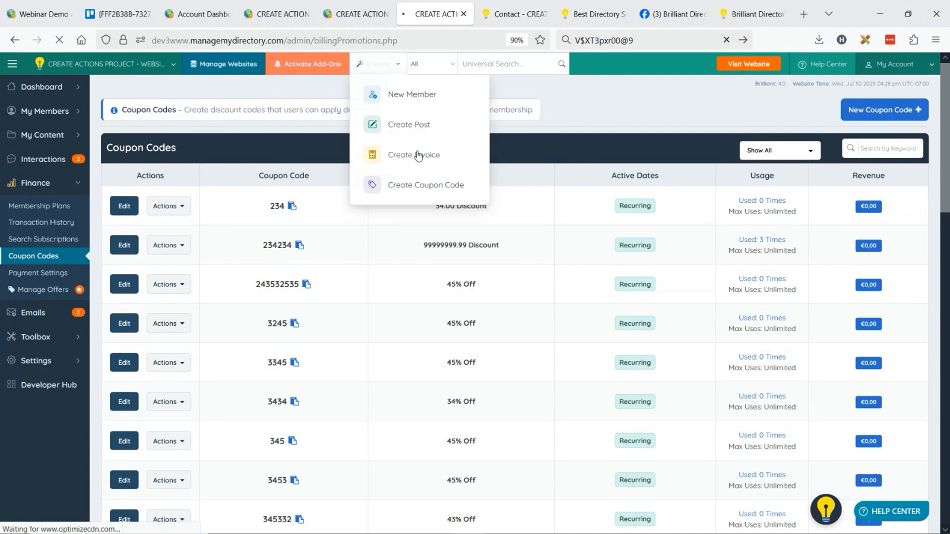
{"action": "left_click", "coordinate": [418, 185]}
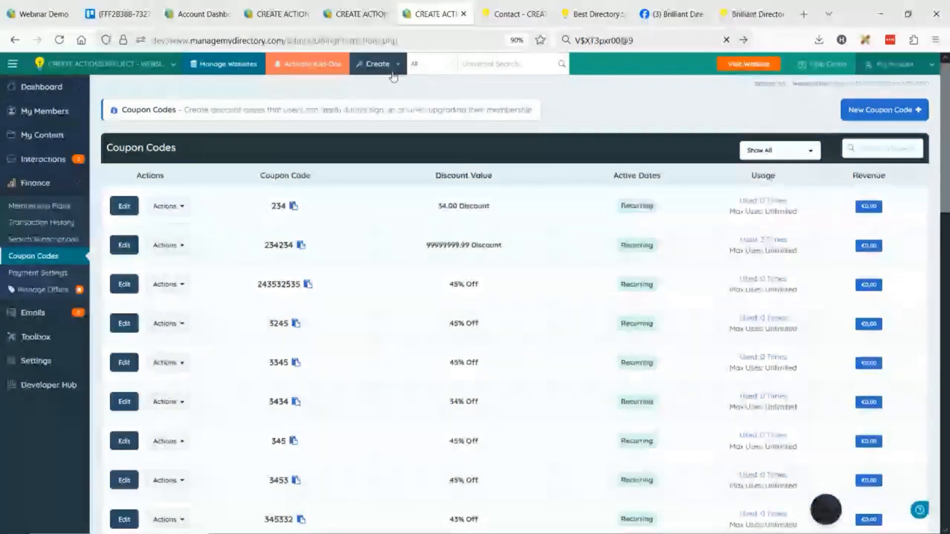
{"action": "left_click", "coordinate": [379, 64]}
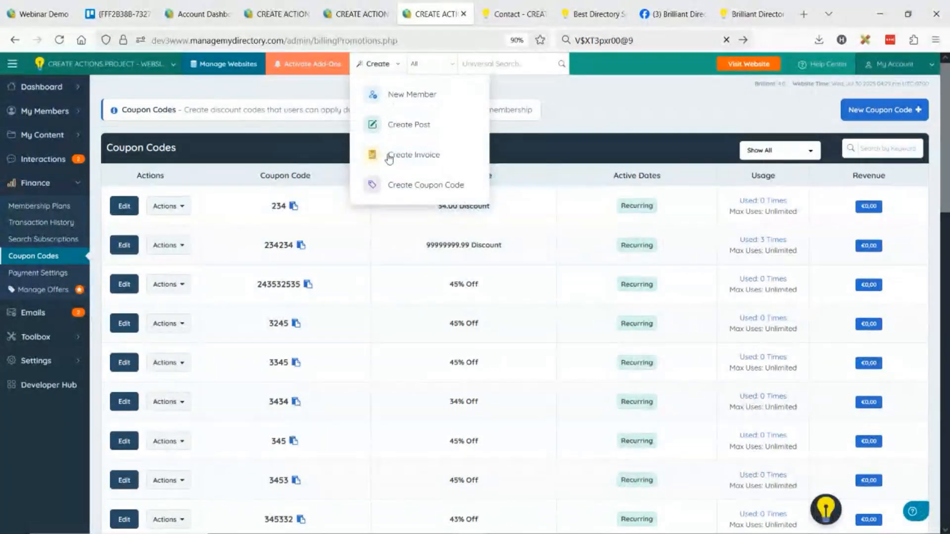
{"action": "left_click", "coordinate": [408, 197]}
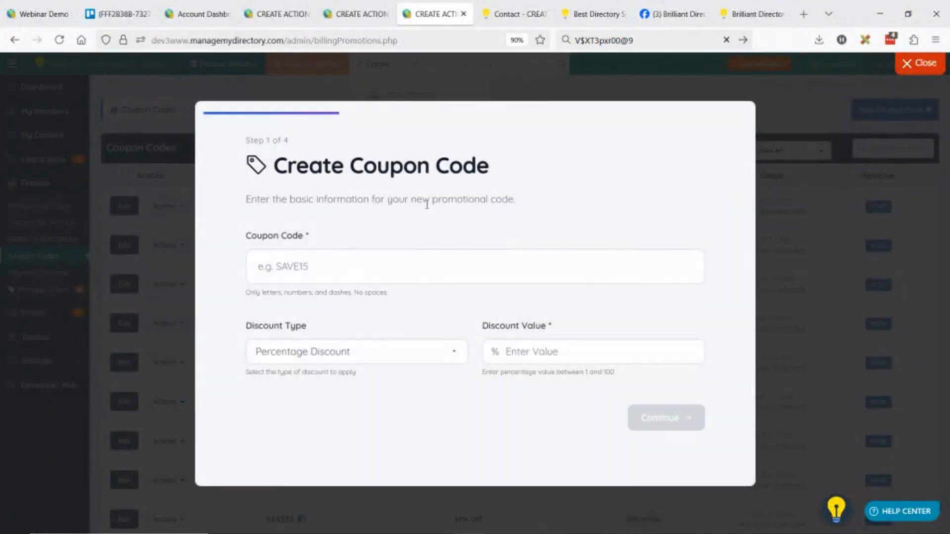
{"action": "left_click", "coordinate": [354, 274]}
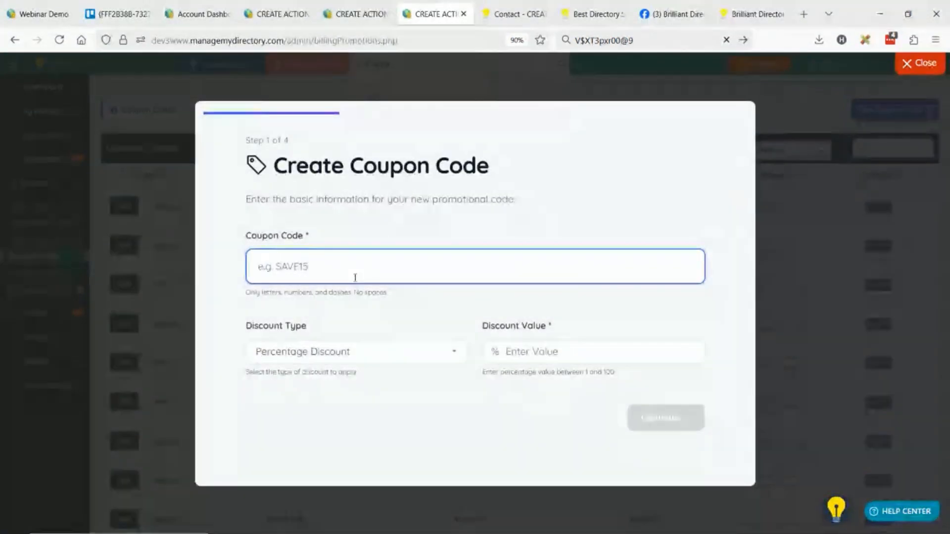
{"action": "type", "text": "DAVID100"}
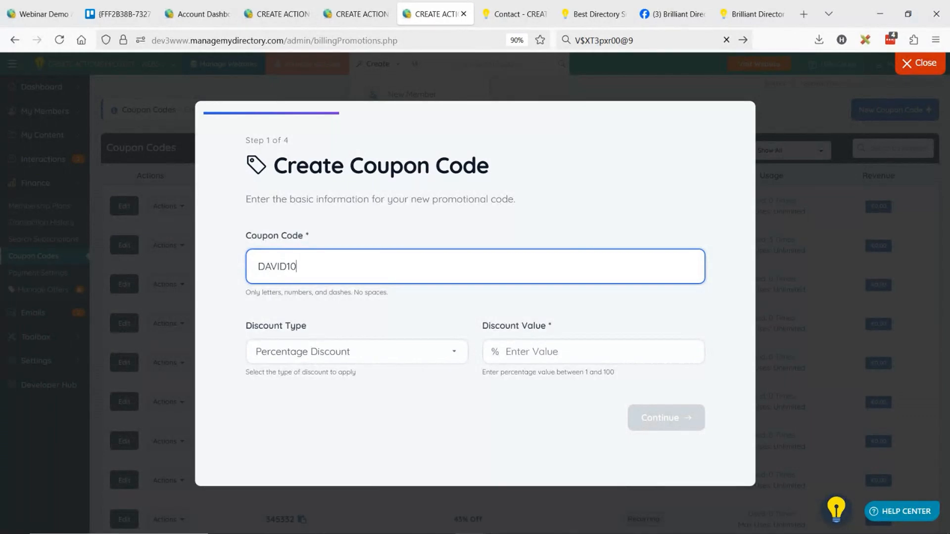
Try the Fixed Amount discount type and switch back to Percentage Discount
{"action": "left_click", "coordinate": [354, 361]}
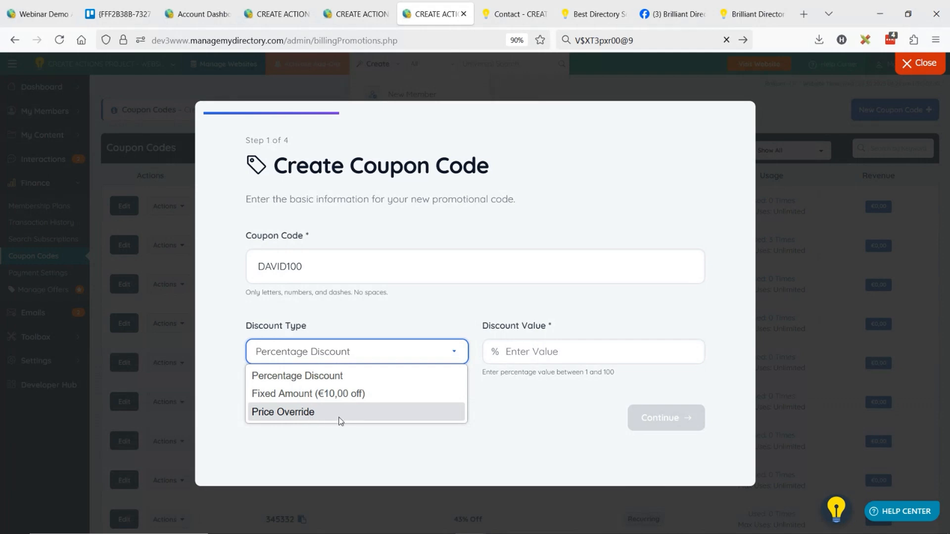
{"action": "left_click", "coordinate": [338, 394]}
{"action": "left_click", "coordinate": [320, 355]}
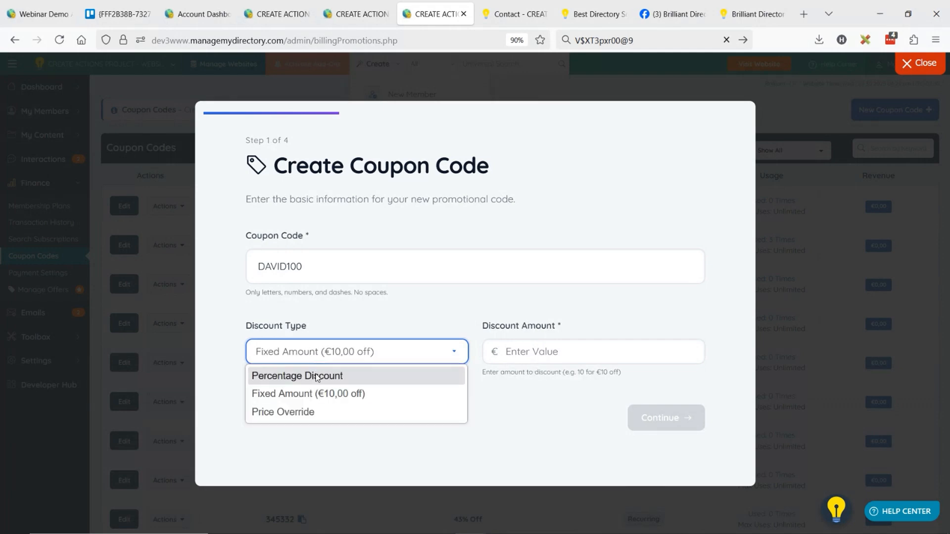
{"action": "left_click", "coordinate": [316, 377]}
Set the discount percentage to 100 and continue to the usage settings
{"action": "left_click", "coordinate": [579, 352]}
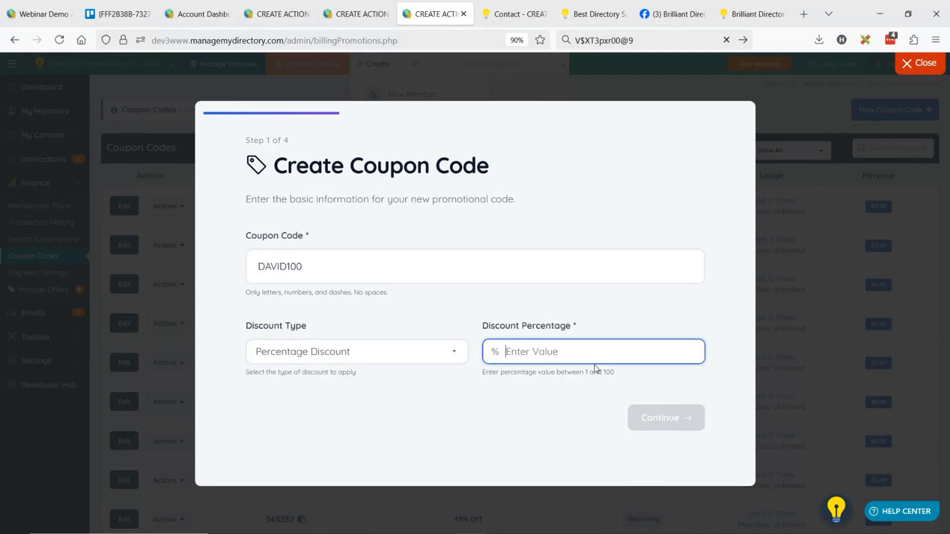
{"action": "type", "text": "50"}
{"action": "left_click_drag", "start_coordinate": [522, 353], "coordinate": [484, 359]}
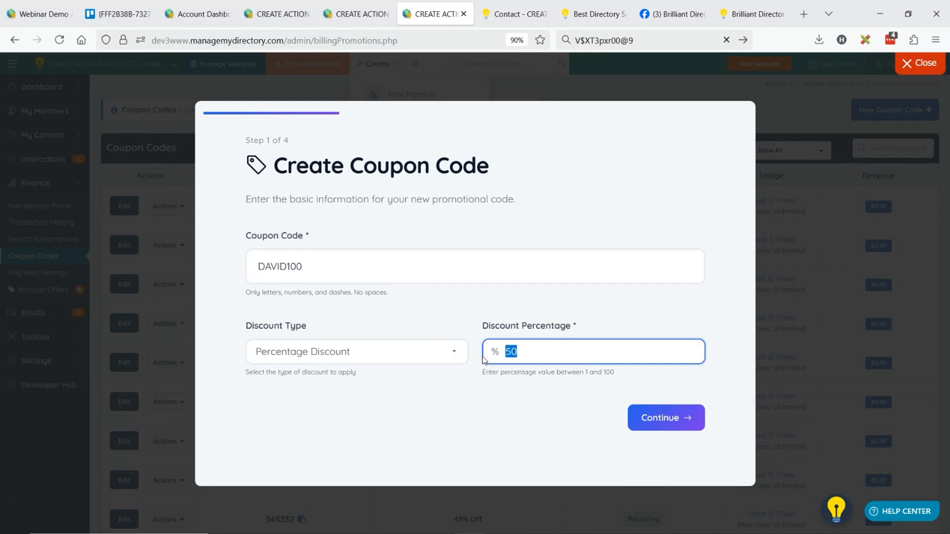
{"action": "type", "text": "100"}
{"action": "left_click", "coordinate": [671, 420]}
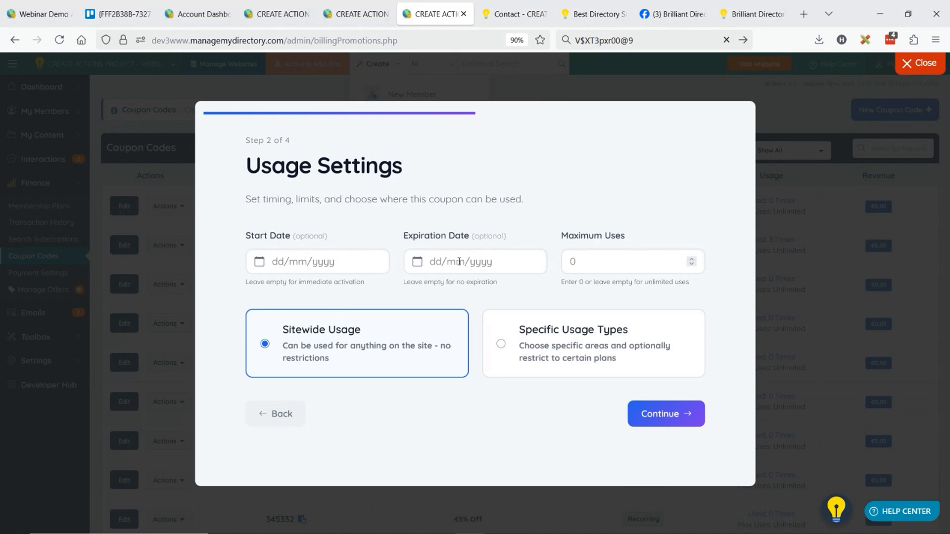
Set the coupon's maximum uses to 25 and choose Specific Usage Types
{"action": "left_click", "coordinate": [590, 265]}
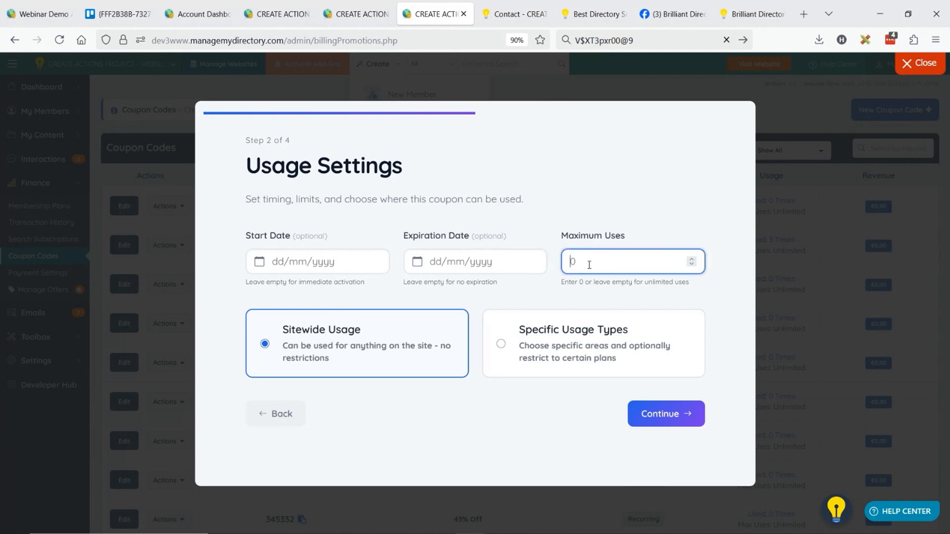
{"action": "type", "text": "25"}
{"action": "left_click", "coordinate": [507, 351]}
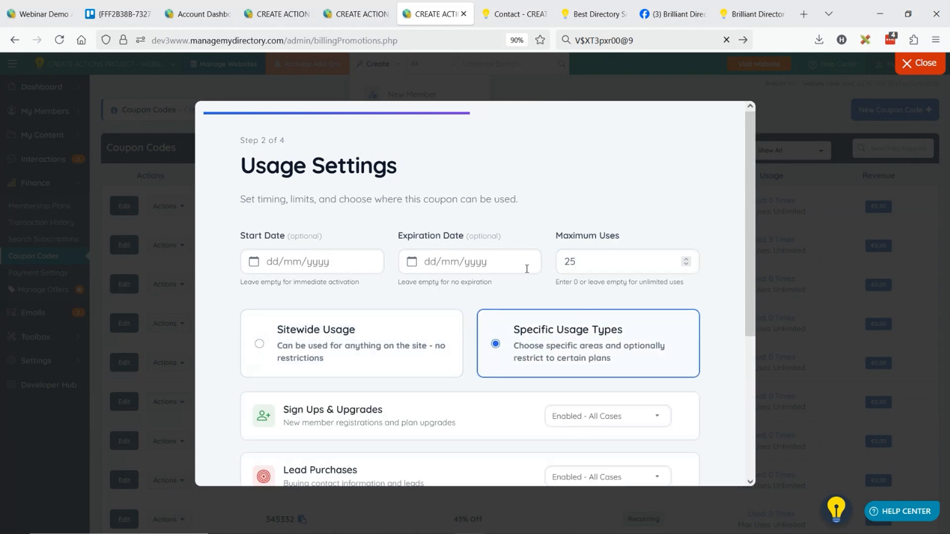
Set the Digital Products usage to Enabled - Specific Cases
{"action": "scroll", "coordinate": [511, 250], "scroll_direction": "down", "scroll_amount": 2}
{"action": "scroll", "coordinate": [510, 249], "scroll_direction": "down", "scroll_amount": 2}
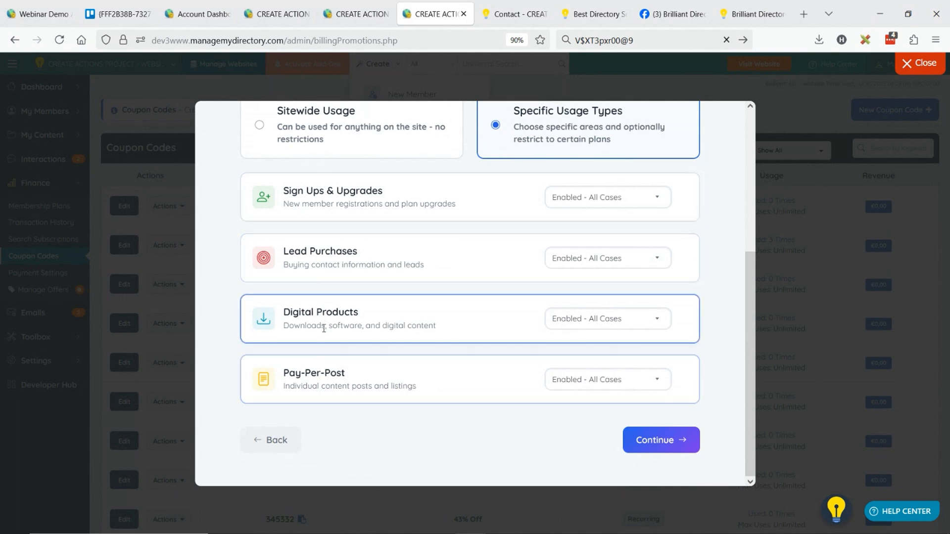
{"action": "left_click", "coordinate": [568, 324]}
{"action": "left_click", "coordinate": [587, 352]}
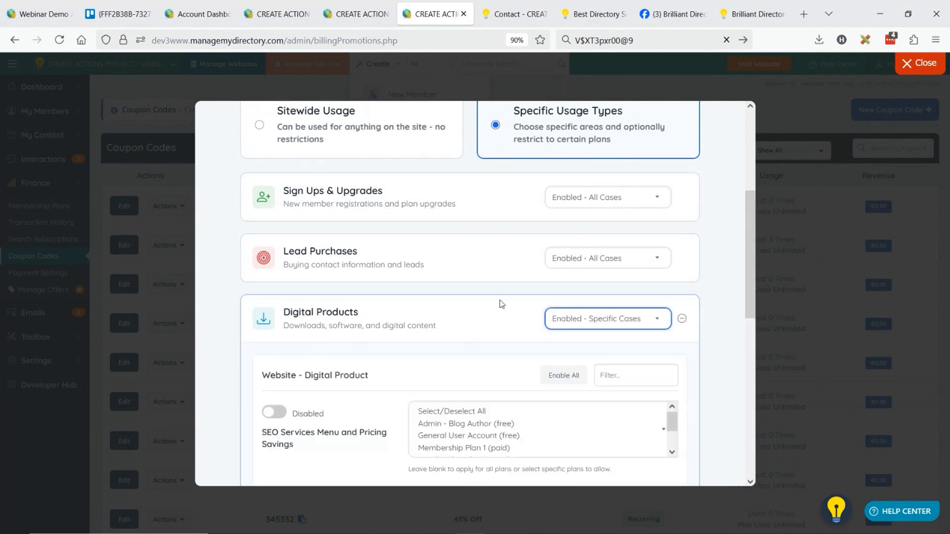
Enable the SEO Services Menu and Unlock Your Potential products, and select all membership plans for the SEO Services Menu product
{"action": "scroll", "coordinate": [425, 244], "scroll_direction": "down", "scroll_amount": 3}
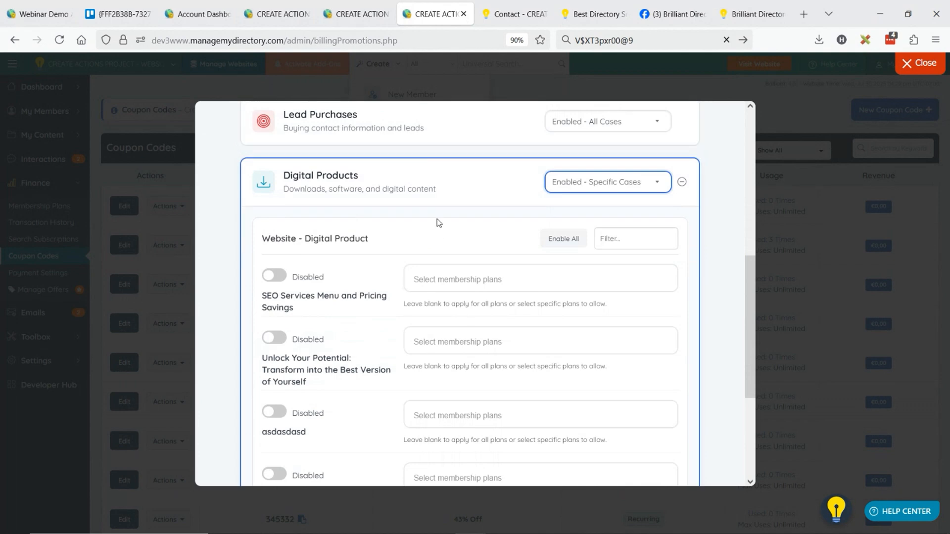
{"action": "left_click", "coordinate": [275, 277]}
{"action": "left_click", "coordinate": [276, 338]}
{"action": "left_click", "coordinate": [476, 281]}
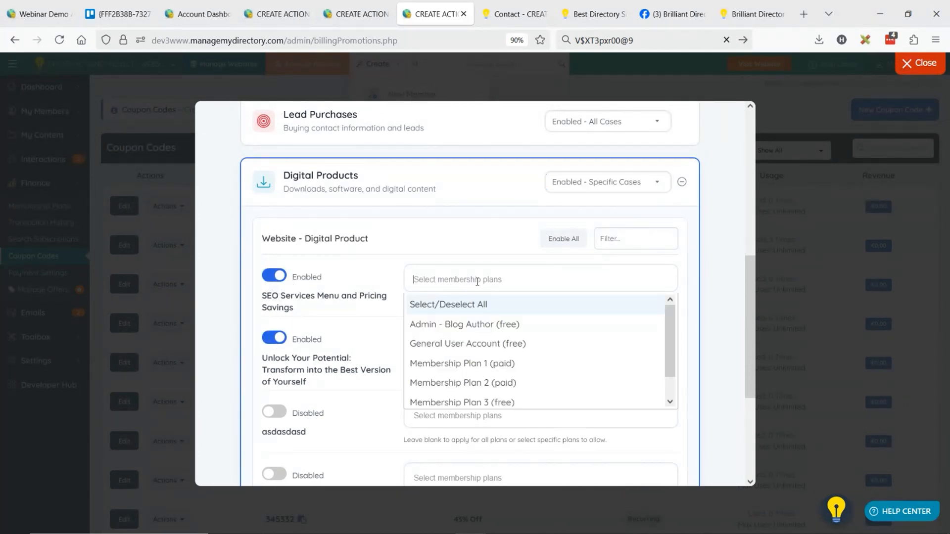
{"action": "left_click", "coordinate": [498, 372]}
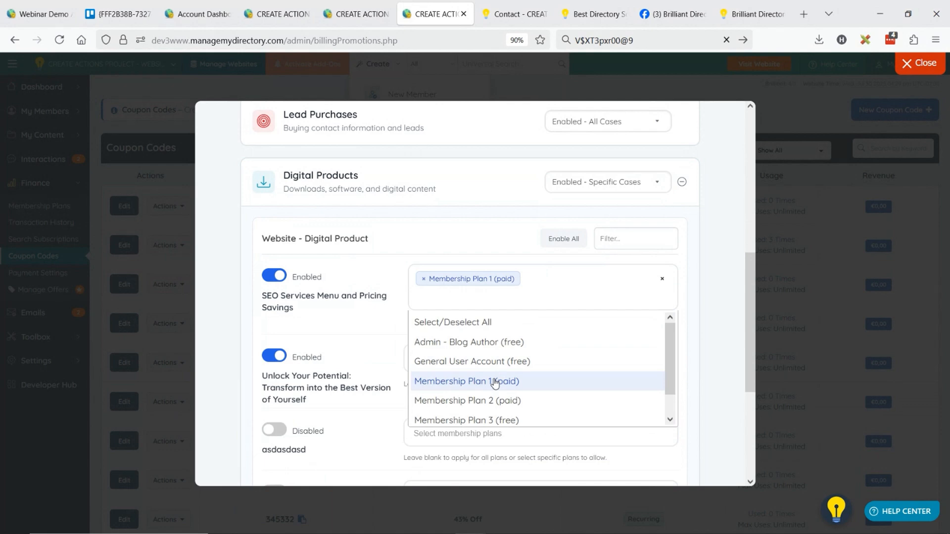
{"action": "left_click", "coordinate": [471, 325]}
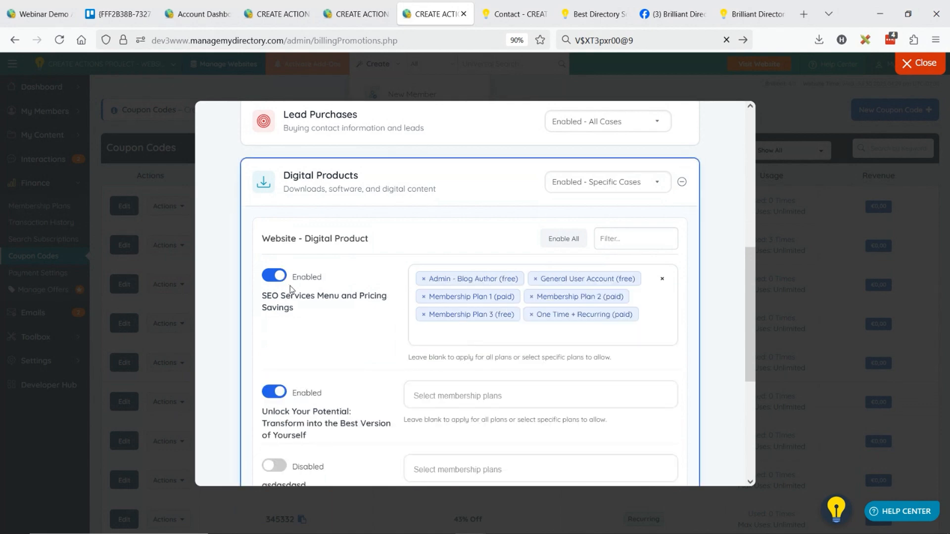
Toggle the first asdasdasd product on and back off, and disable the SEO Services Menu and Pricing Savings product
{"action": "scroll", "coordinate": [365, 294], "scroll_direction": "down", "scroll_amount": 3}
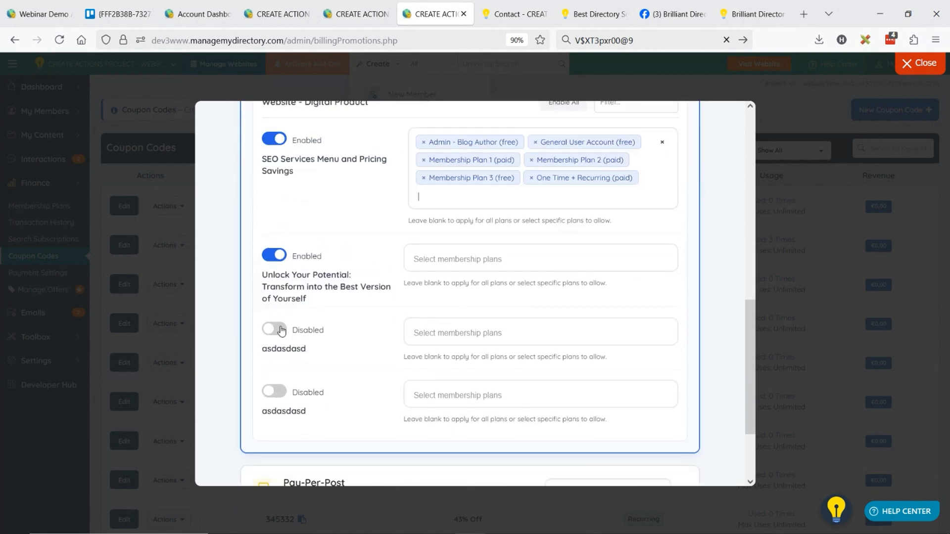
{"action": "left_click", "coordinate": [279, 331]}
{"action": "left_click", "coordinate": [279, 331]}
{"action": "left_click", "coordinate": [275, 139]}
{"action": "scroll", "coordinate": [366, 266], "scroll_direction": "down", "scroll_amount": 2}
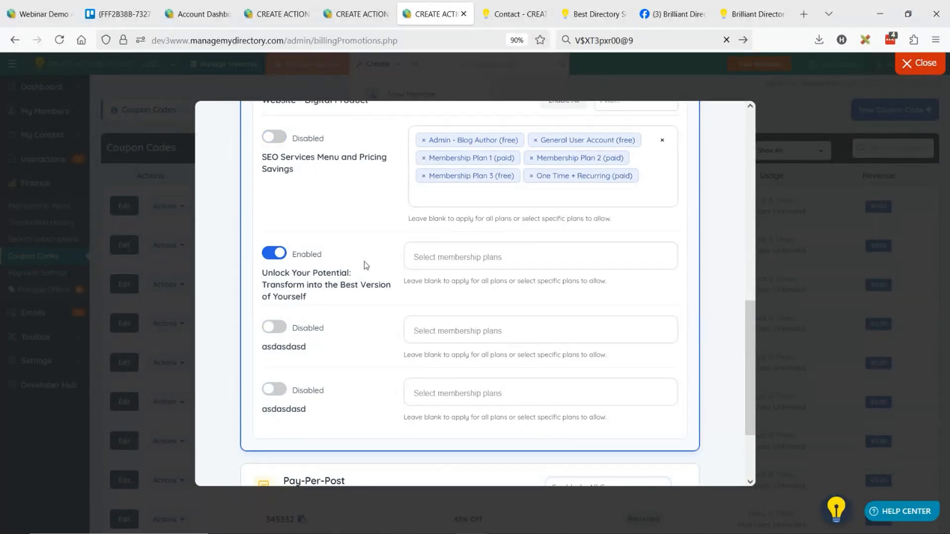
{"action": "scroll", "coordinate": [365, 266], "scroll_direction": "up", "scroll_amount": 12}
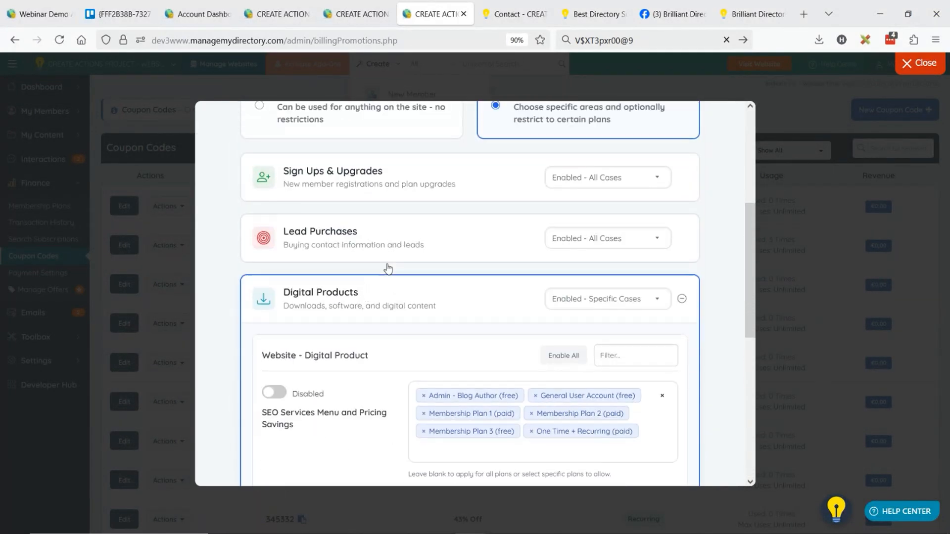
Proceed to the review, create the 100% percentage coupon with 25 maximum uses, and return to the admin dashboard
{"action": "scroll", "coordinate": [513, 257], "scroll_direction": "down", "scroll_amount": 12}
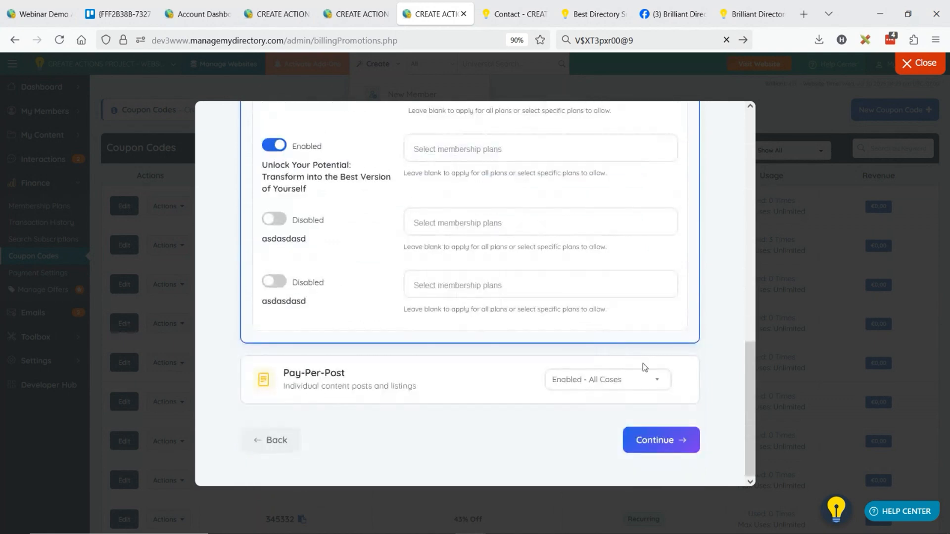
{"action": "left_click", "coordinate": [673, 435]}
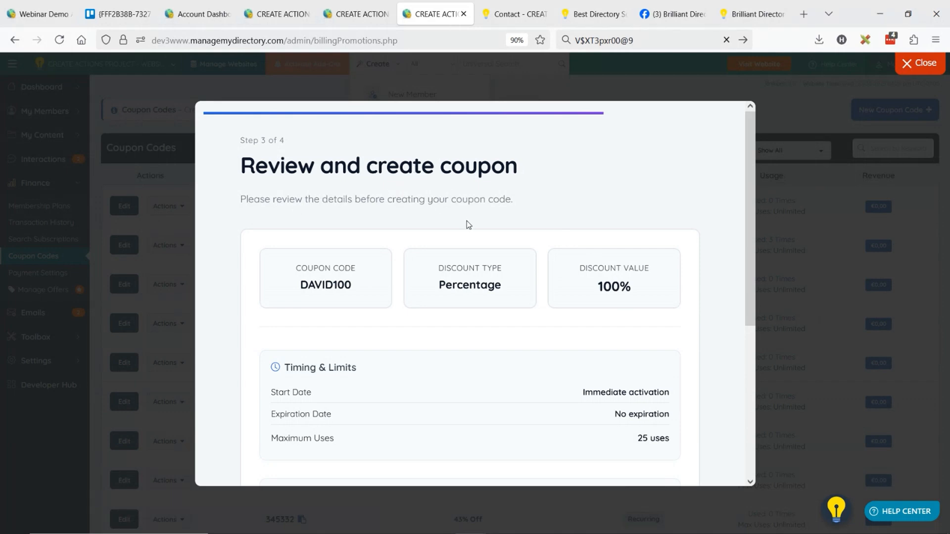
{"action": "scroll", "coordinate": [469, 224], "scroll_direction": "down", "scroll_amount": 5}
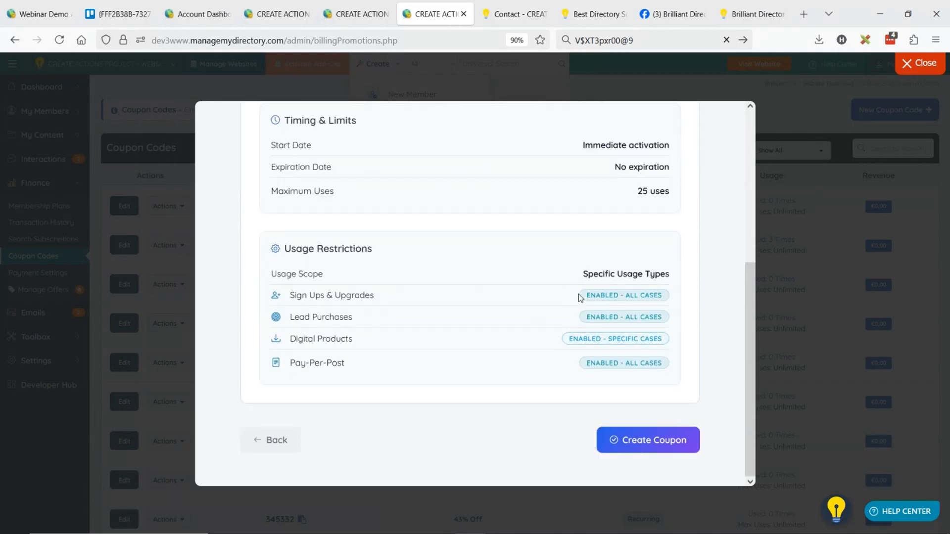
{"action": "left_click", "coordinate": [635, 447]}
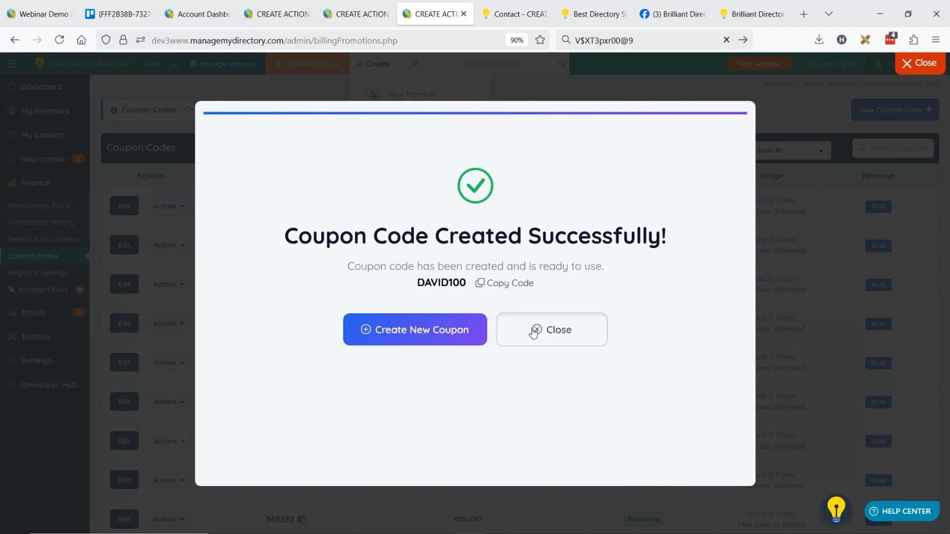
{"action": "left_click", "coordinate": [535, 330]}
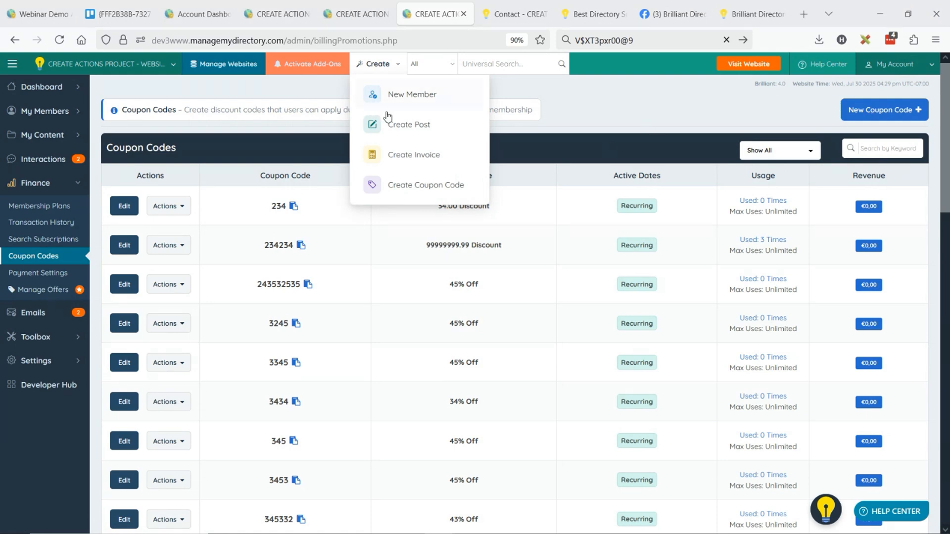
{"action": "mouse_move", "coordinate": [127, 94]}
{"action": "left_click", "coordinate": [59, 87]}
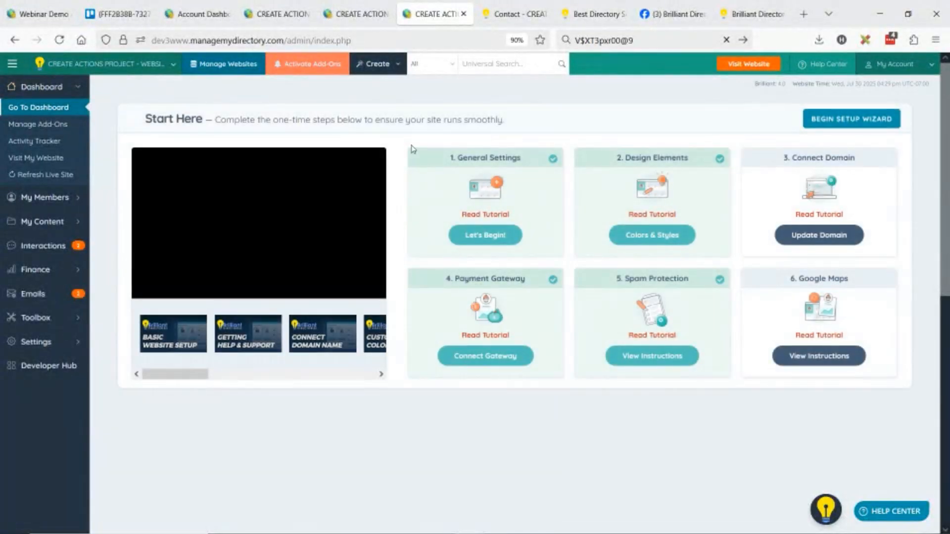
{"action": "mouse_move", "coordinate": [378, 531]}
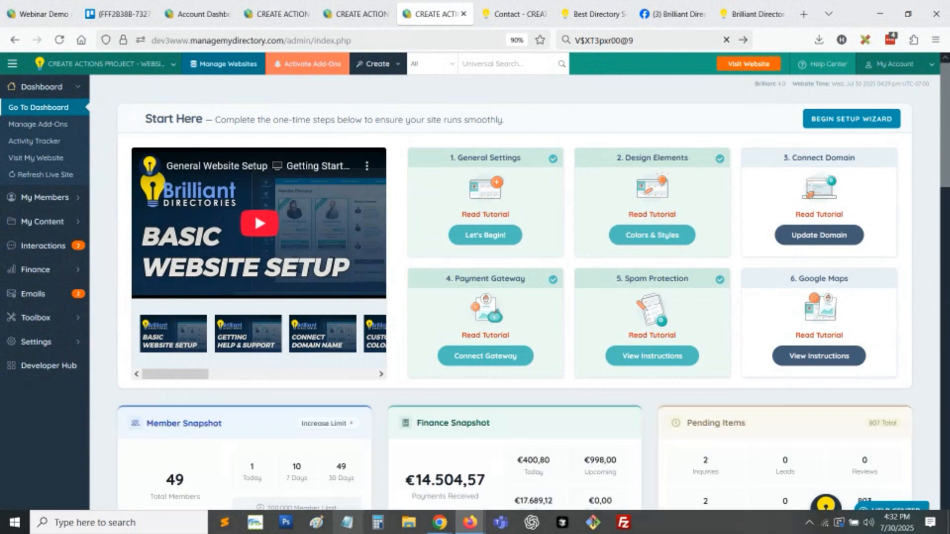
{"action": "left_click", "coordinate": [354, 528]}
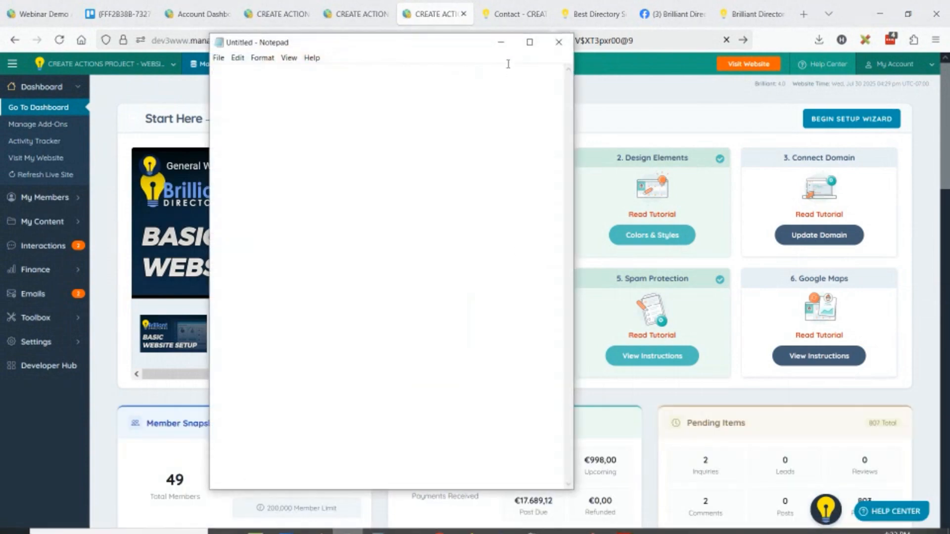
{"action": "left_click", "coordinate": [497, 45]}
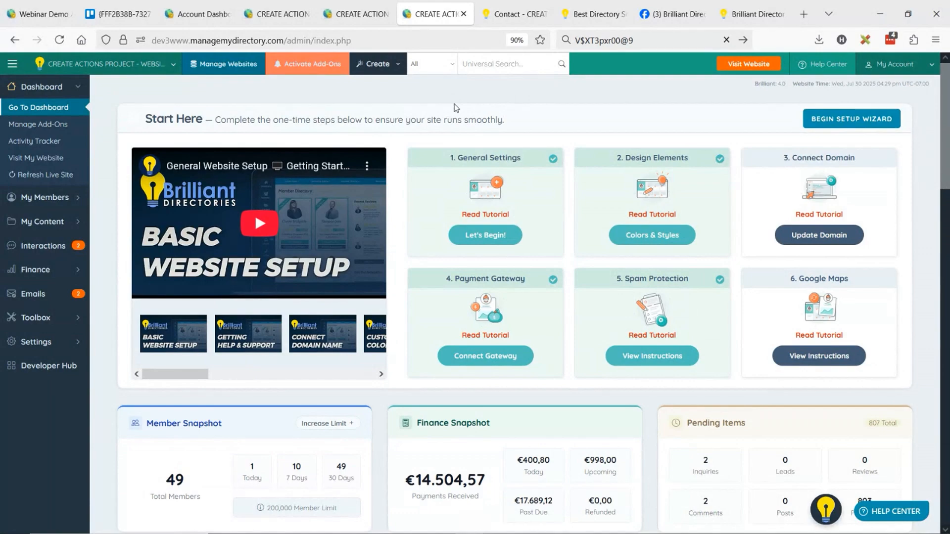
Start creating a new post and choose Community Article as its post type
{"action": "left_click", "coordinate": [393, 72]}
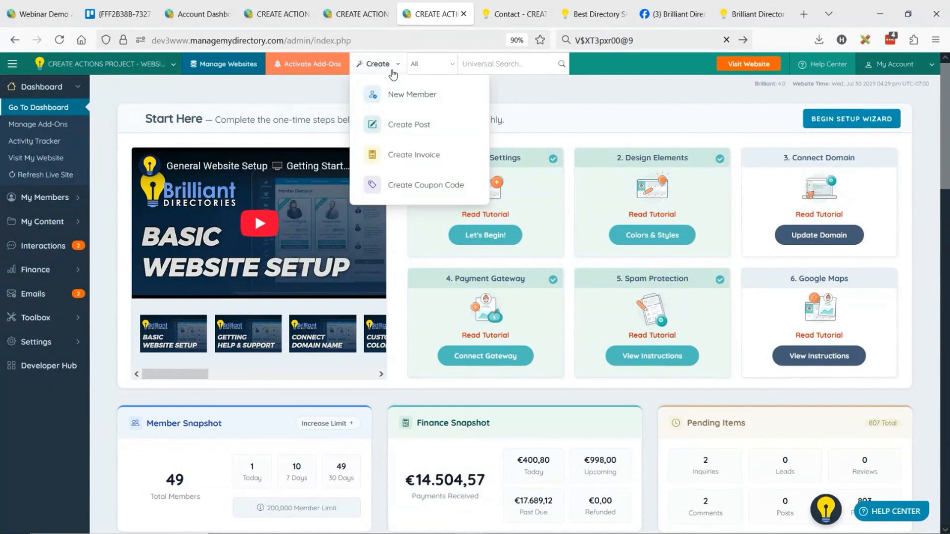
{"action": "left_click", "coordinate": [426, 129]}
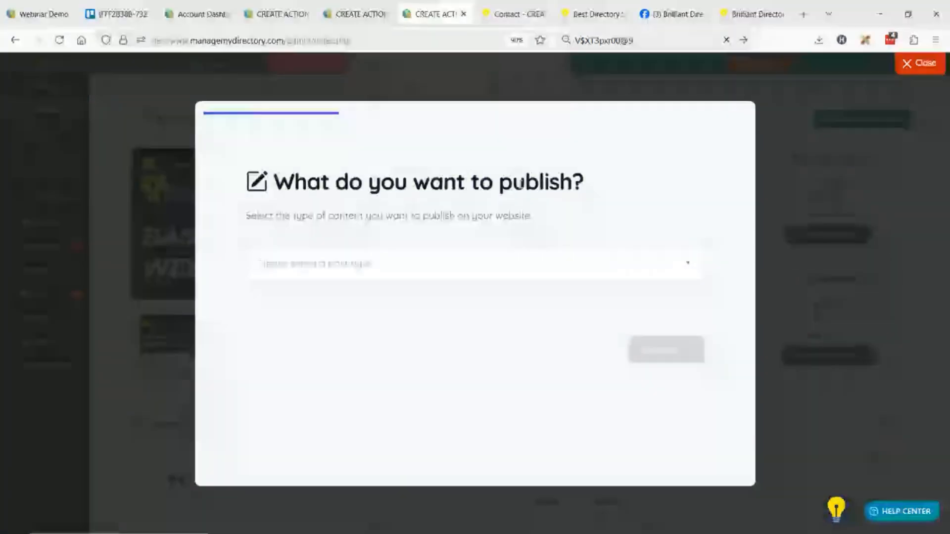
{"action": "left_click", "coordinate": [314, 275]}
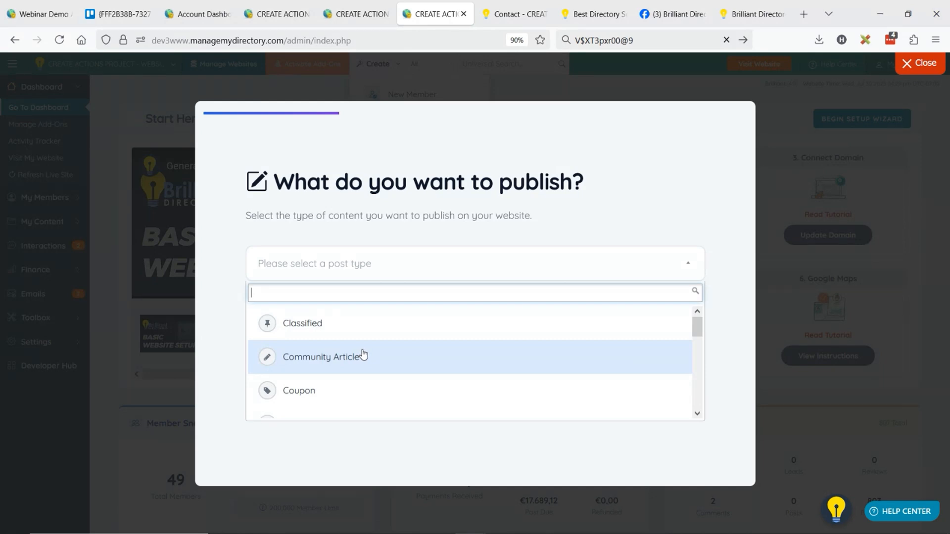
{"action": "left_click", "coordinate": [320, 357]}
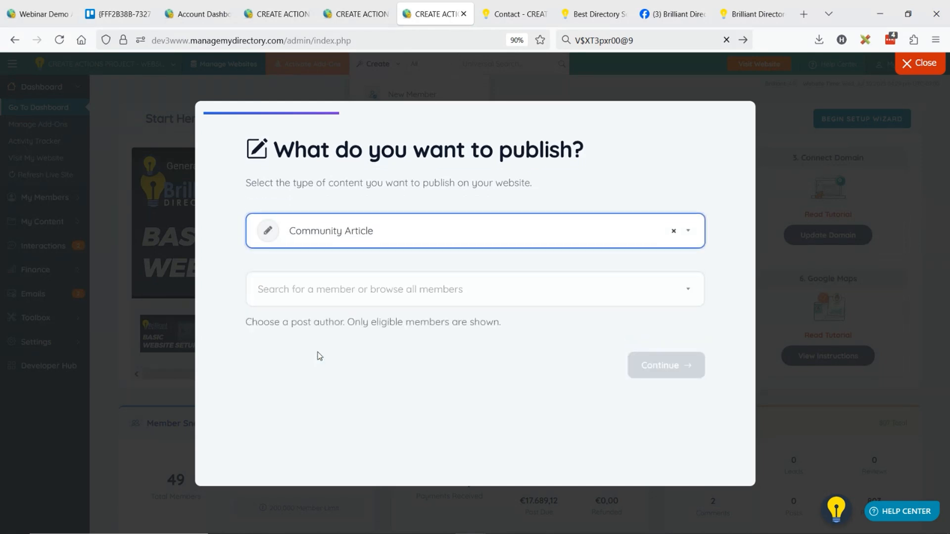
Search for and select Sample Member 2 as the post author, and choose to start the post from scratch
{"action": "left_click", "coordinate": [358, 292]}
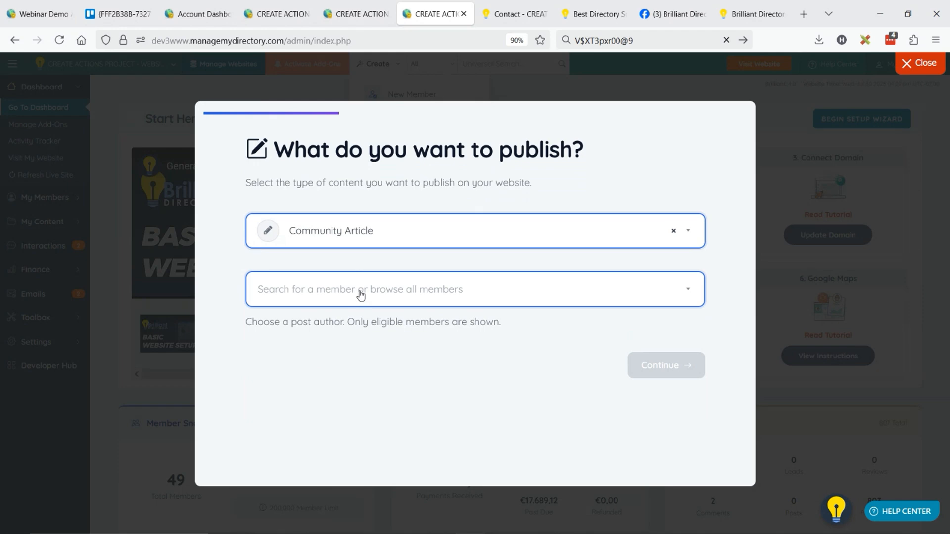
{"action": "left_click", "coordinate": [358, 293]}
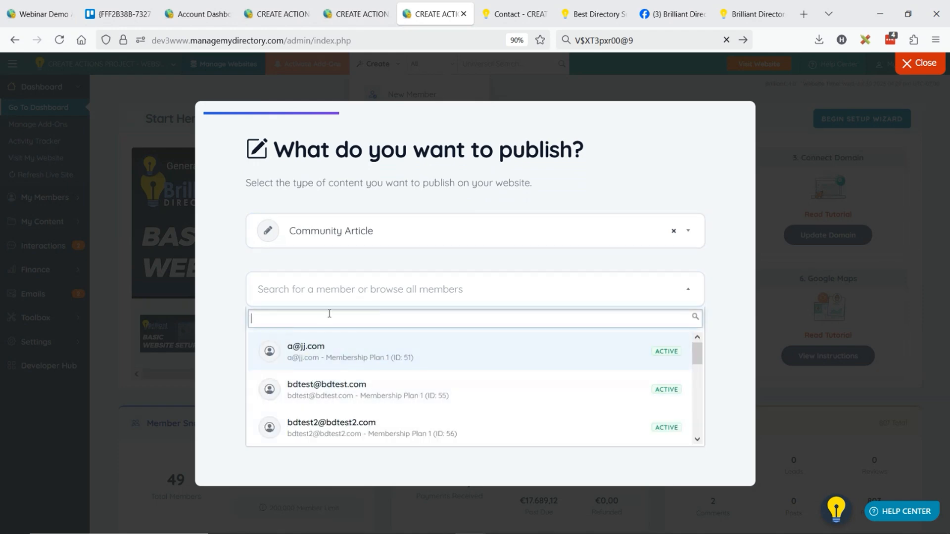
{"action": "type", "text": "sampl"}
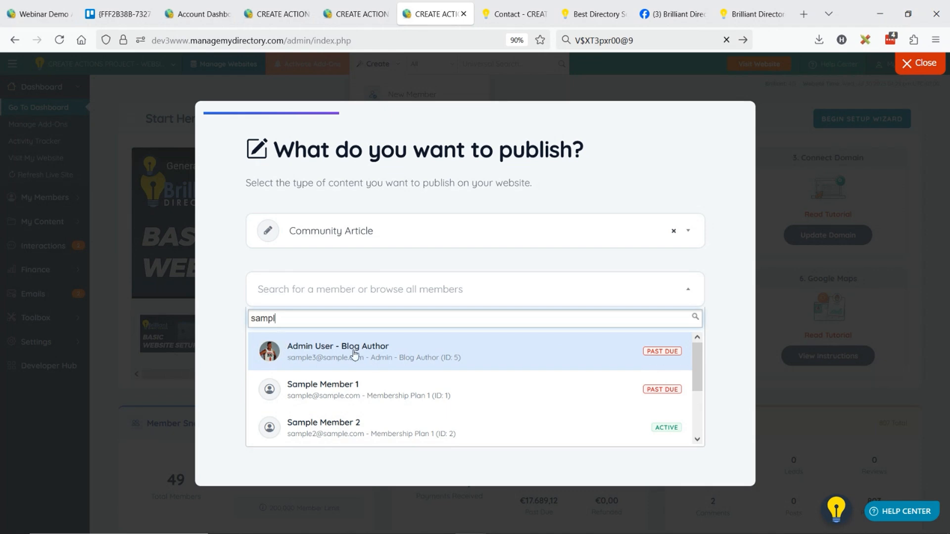
{"action": "left_click", "coordinate": [347, 426]}
{"action": "scroll", "coordinate": [490, 325], "scroll_direction": "down", "scroll_amount": 2}
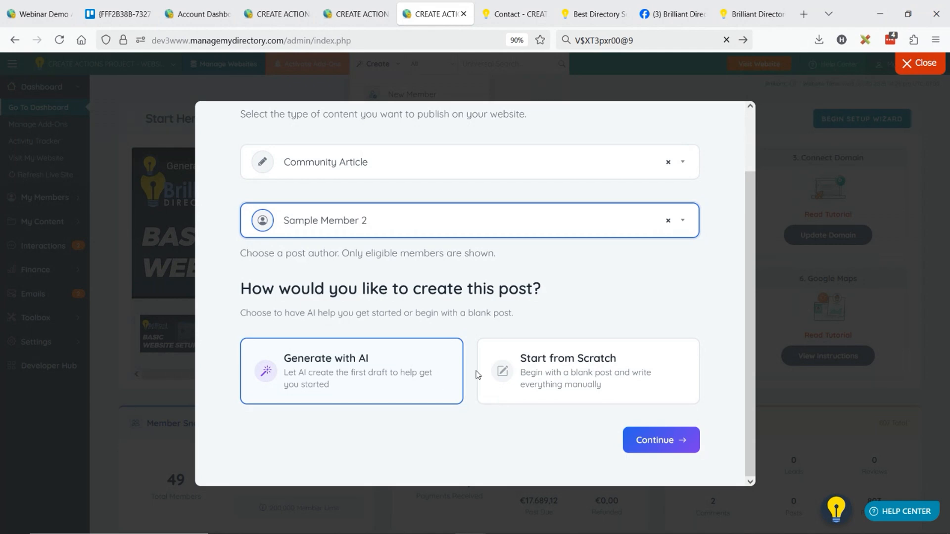
{"action": "left_click", "coordinate": [581, 364]}
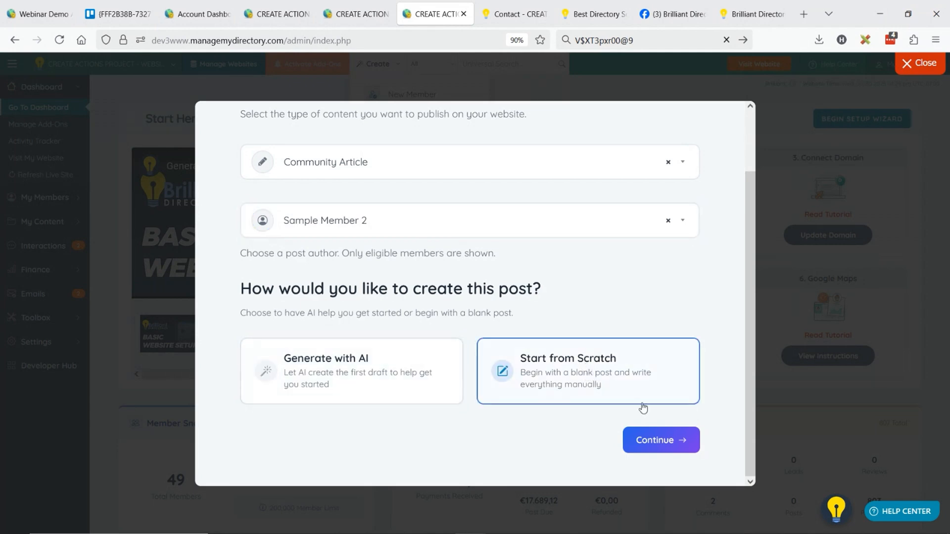
{"action": "left_click", "coordinate": [654, 440]}
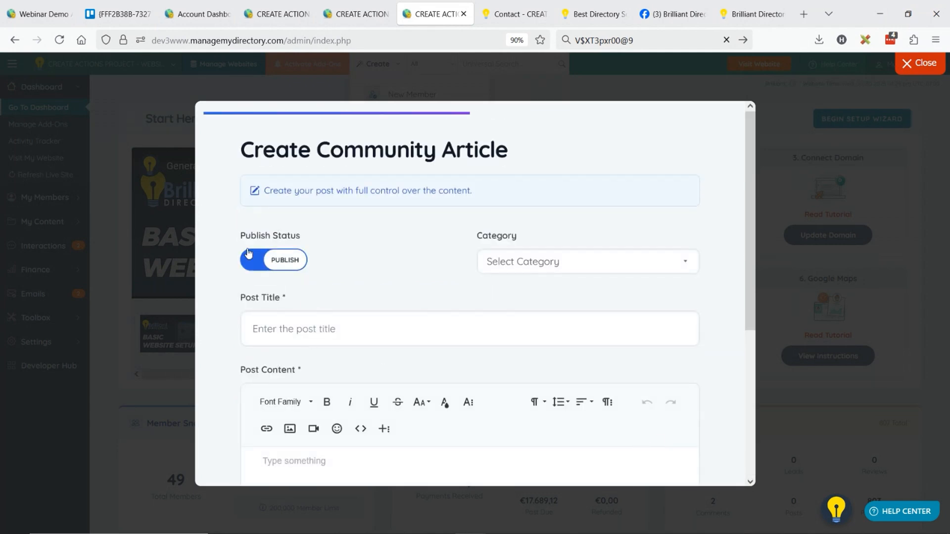
Assign the community article to Category 2 and title it "Sample title"
{"action": "left_click", "coordinate": [526, 263]}
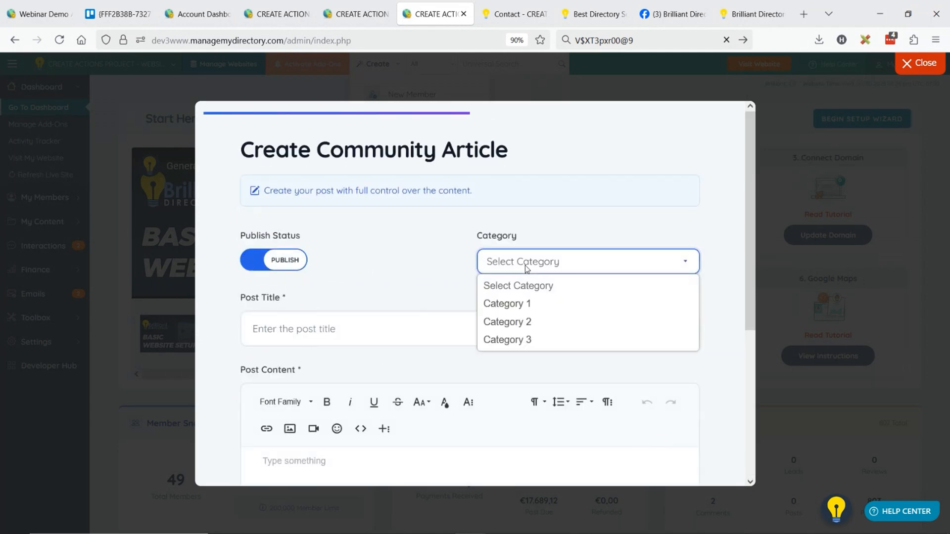
{"action": "left_click", "coordinate": [535, 322]}
{"action": "left_click", "coordinate": [345, 333]}
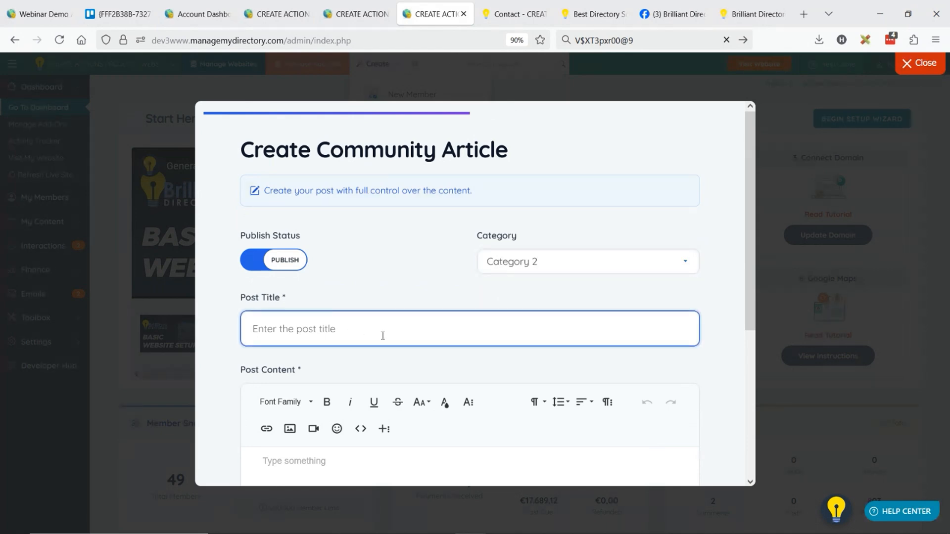
{"action": "type", "text": "Sample tiutle"}
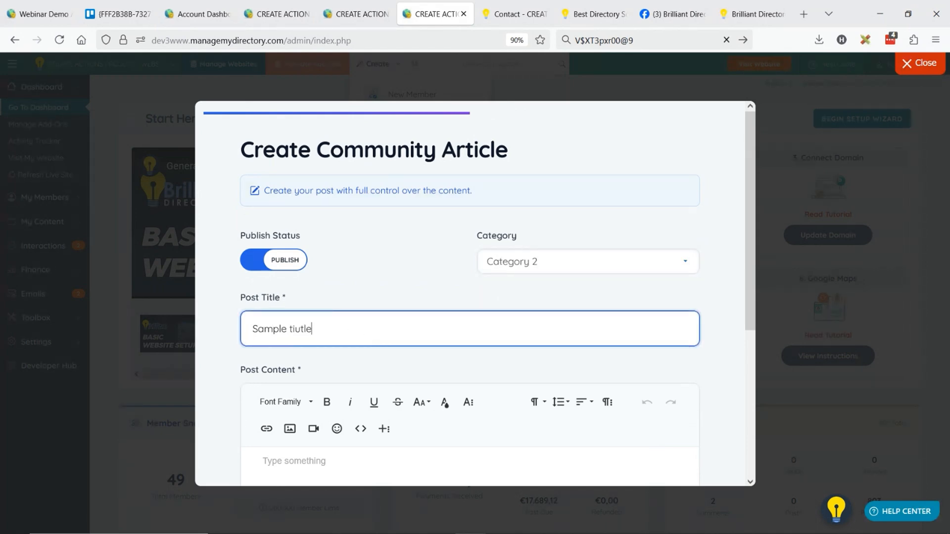
{"action": "key", "text": "BackSpace"}
{"action": "key", "text": "BackSpace"}
{"action": "key", "text": "BackSpace"}
{"action": "key", "text": "BackSpace"}
{"action": "type", "text": "tle"}
Enter "Content" as the article's post content and create the post
{"action": "scroll", "coordinate": [381, 333], "scroll_direction": "down", "scroll_amount": 3}
{"action": "left_click", "coordinate": [353, 397]}
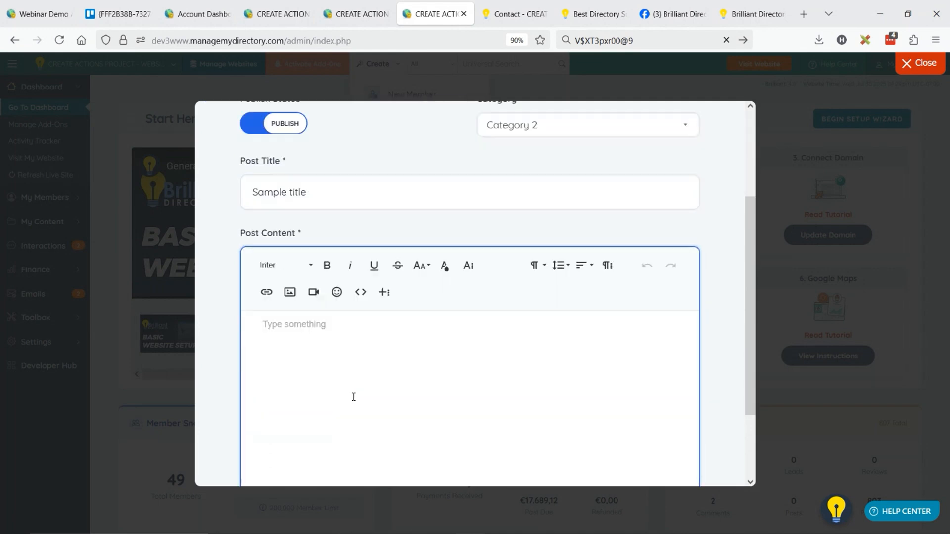
{"action": "type", "text": "Content"}
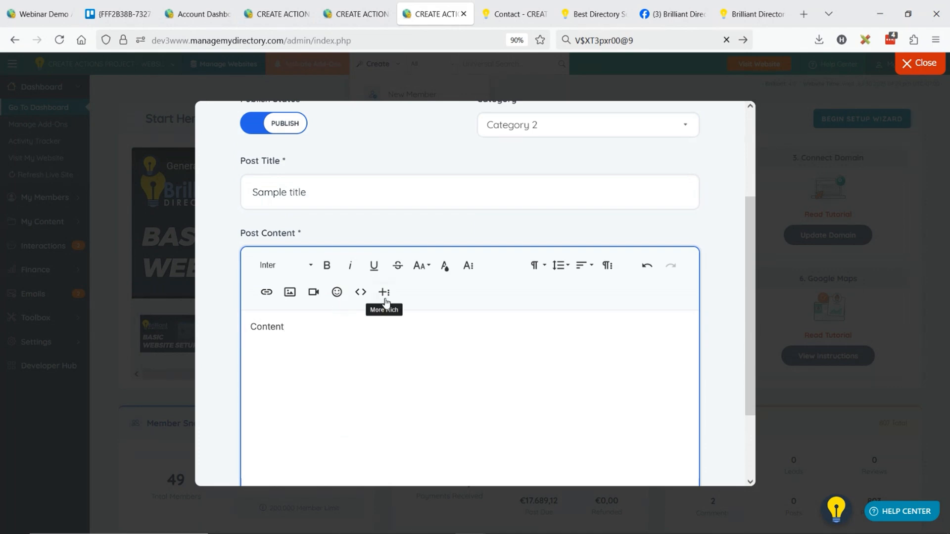
{"action": "scroll", "coordinate": [519, 250], "scroll_direction": "down", "scroll_amount": 2}
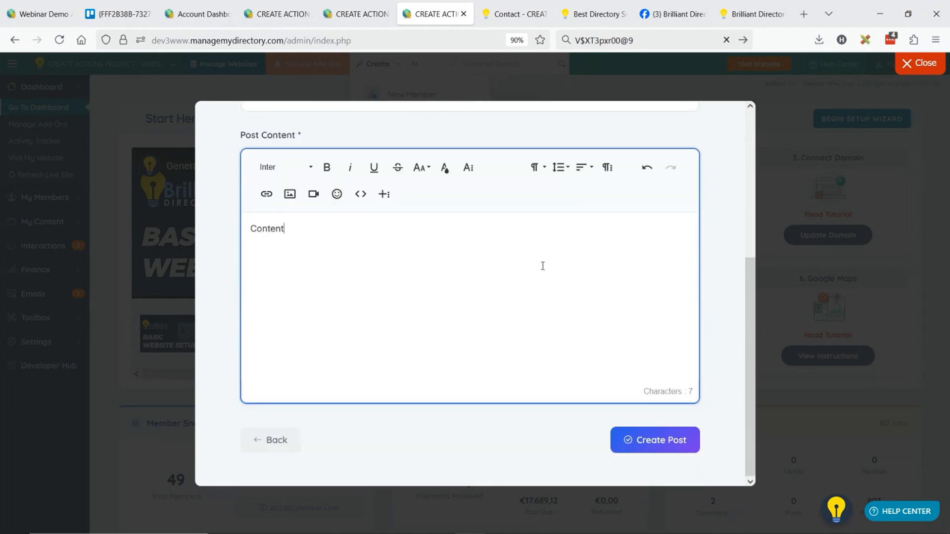
{"action": "left_click", "coordinate": [654, 441]}
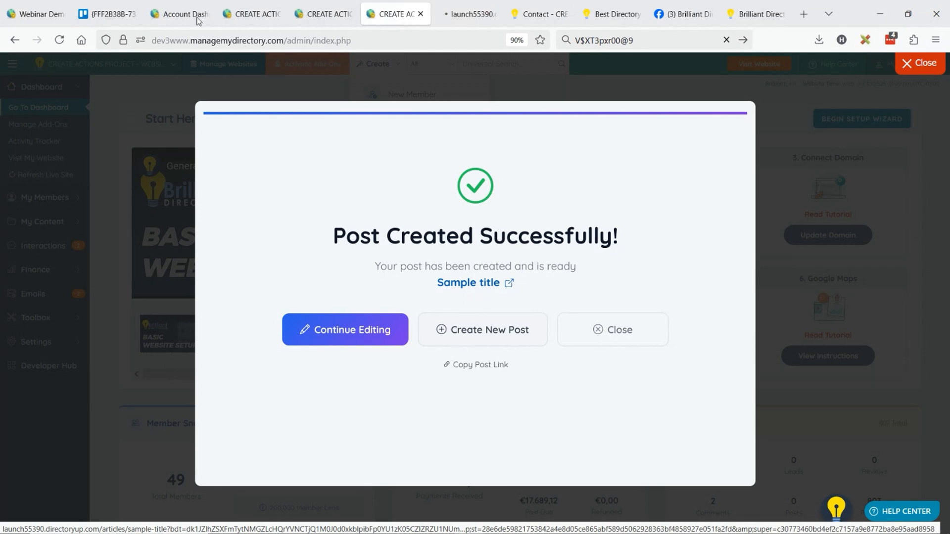
View the published "Sample title" article on the live site, and copy its post link into the browser's address field
{"action": "left_click", "coordinate": [467, 14]}
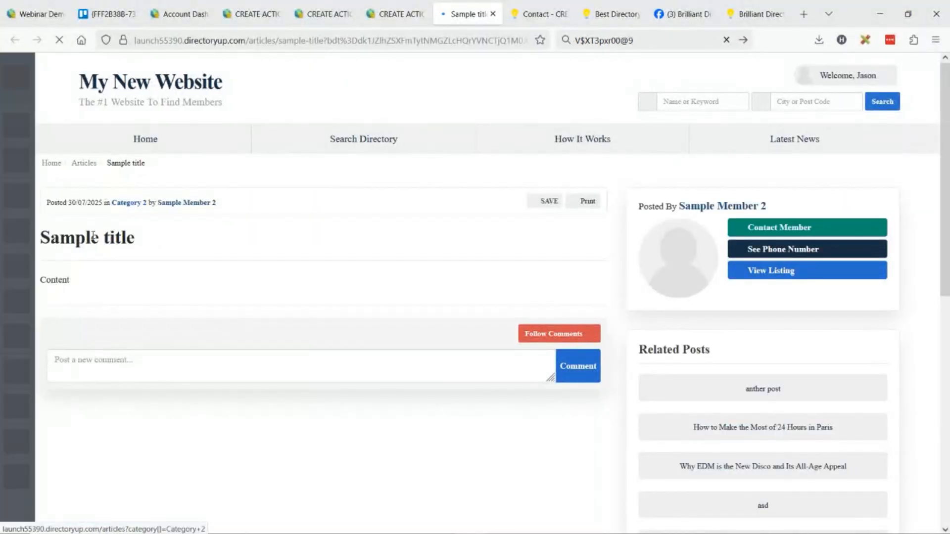
{"action": "left_click", "coordinate": [387, 9]}
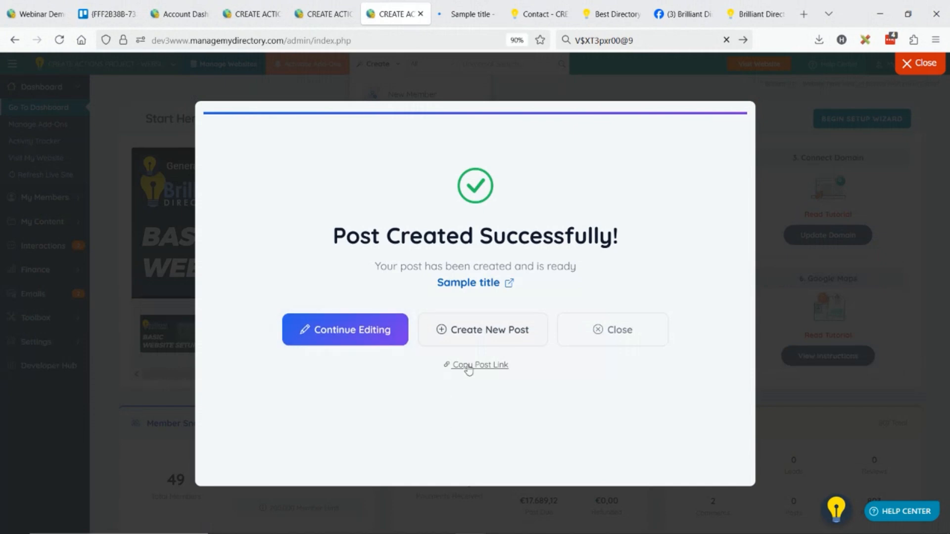
{"action": "left_click", "coordinate": [498, 365]}
{"action": "left_click", "coordinate": [636, 40]}
{"action": "key", "text": "ctrl+a"}
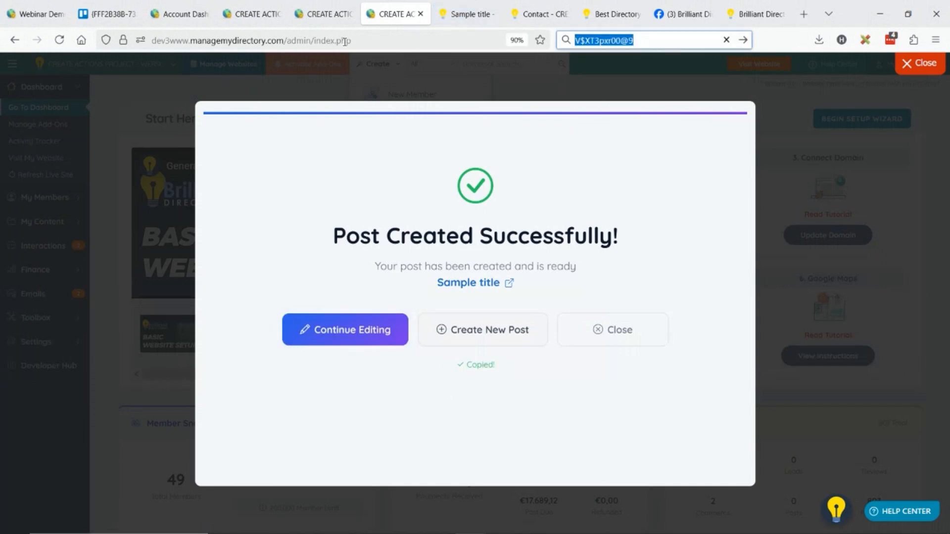
{"action": "key", "text": "ctrl+l"}
{"action": "type", "text": "https://launch55390.directoryup.com/articles/sample-title"}
{"action": "left_click", "coordinate": [597, 424]}
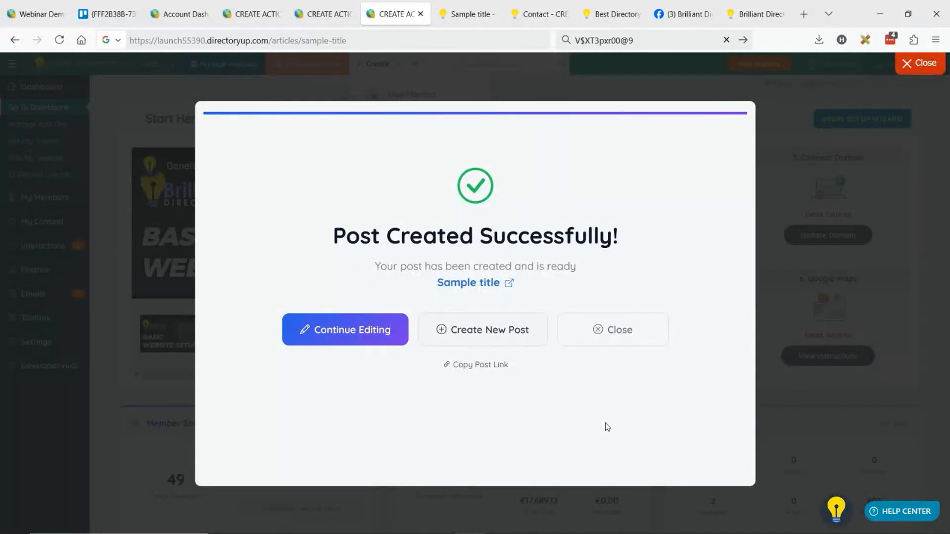
Start another new post of type Community Article and select the second listed member as its author
{"action": "left_click", "coordinate": [492, 330]}
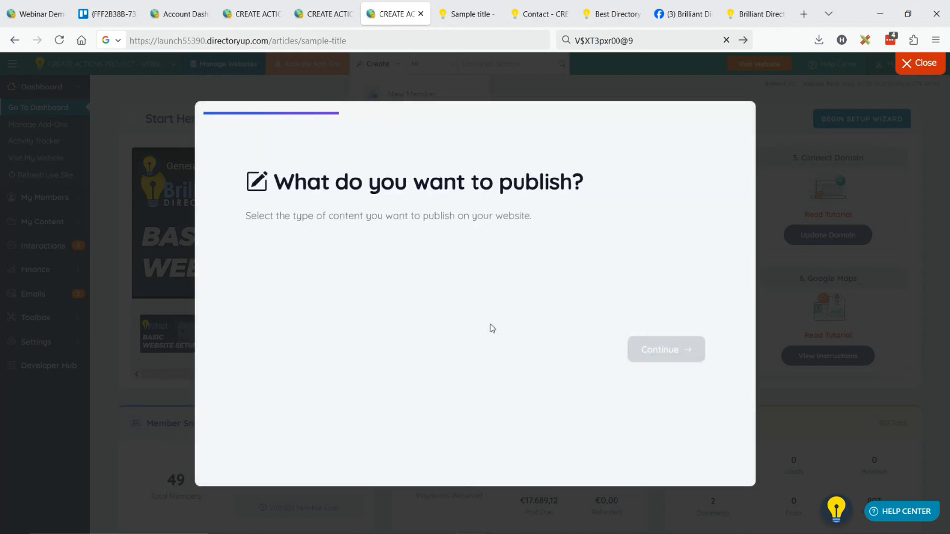
{"action": "left_click", "coordinate": [328, 278]}
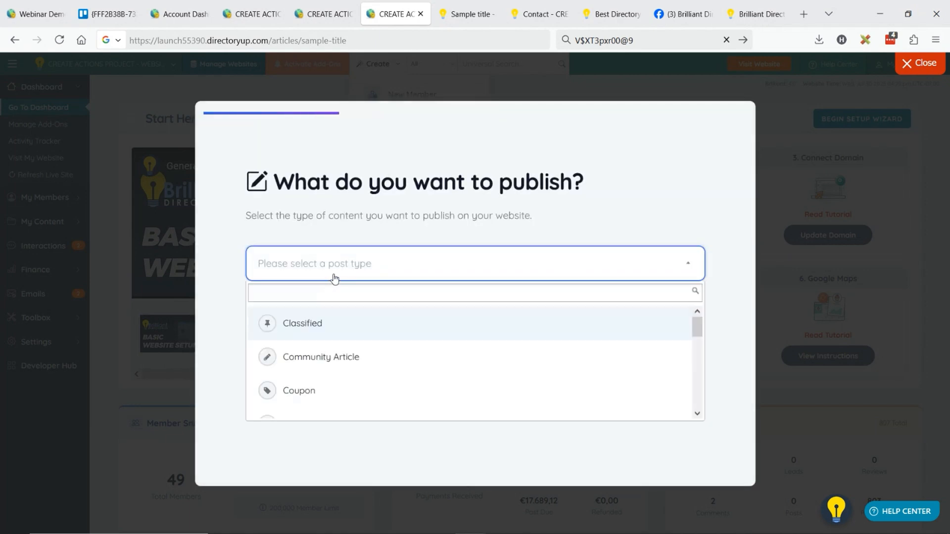
{"action": "left_click", "coordinate": [321, 366]}
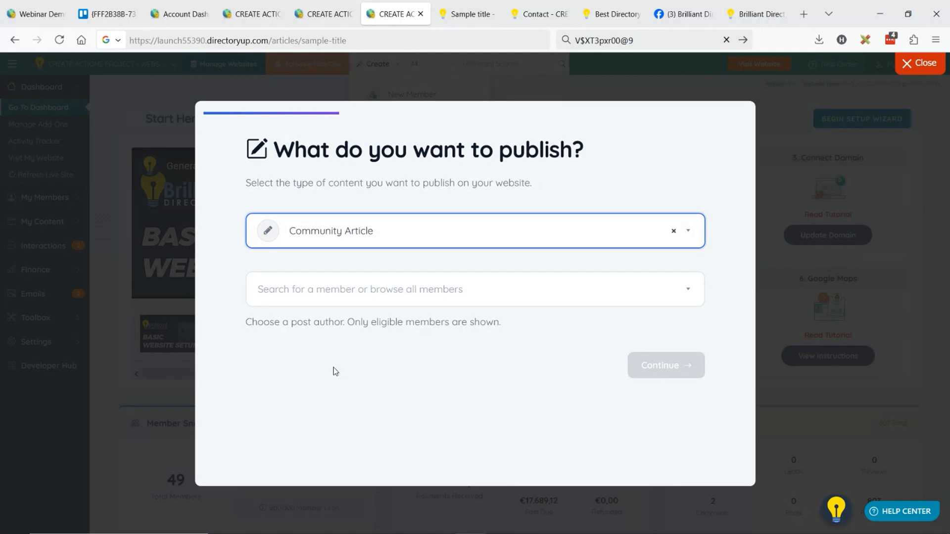
{"action": "left_click", "coordinate": [368, 304]}
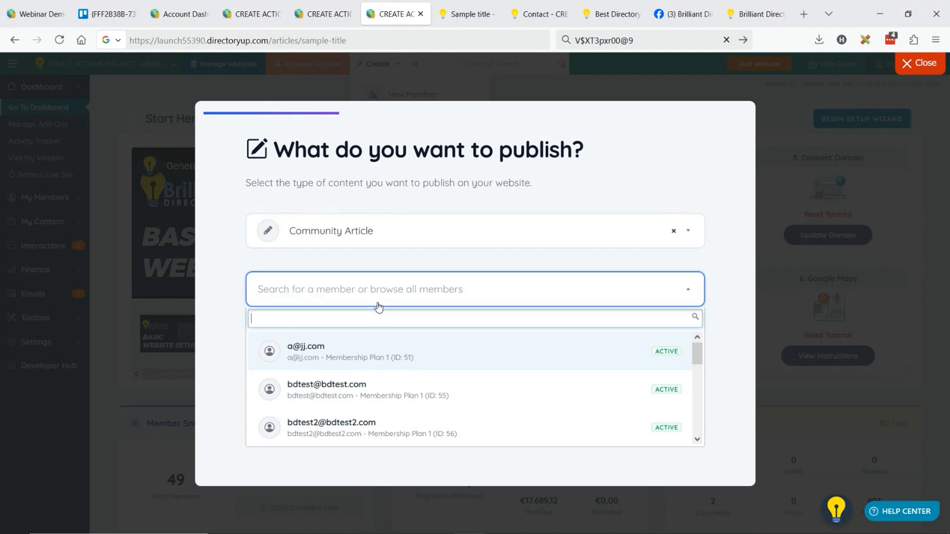
{"action": "left_click", "coordinate": [359, 389]}
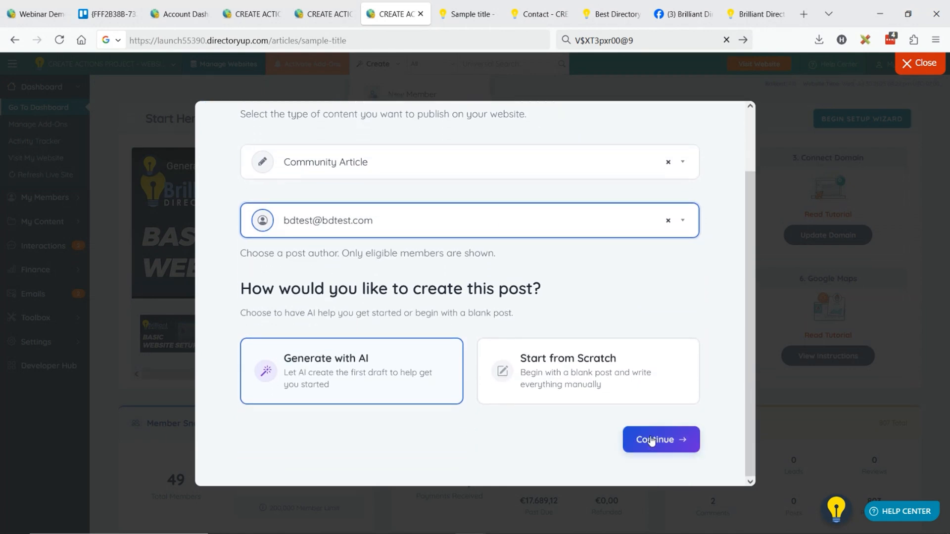
Continue with AI generation and begin the post prompt with "I run a doctor directory online,"
{"action": "left_click", "coordinate": [648, 440]}
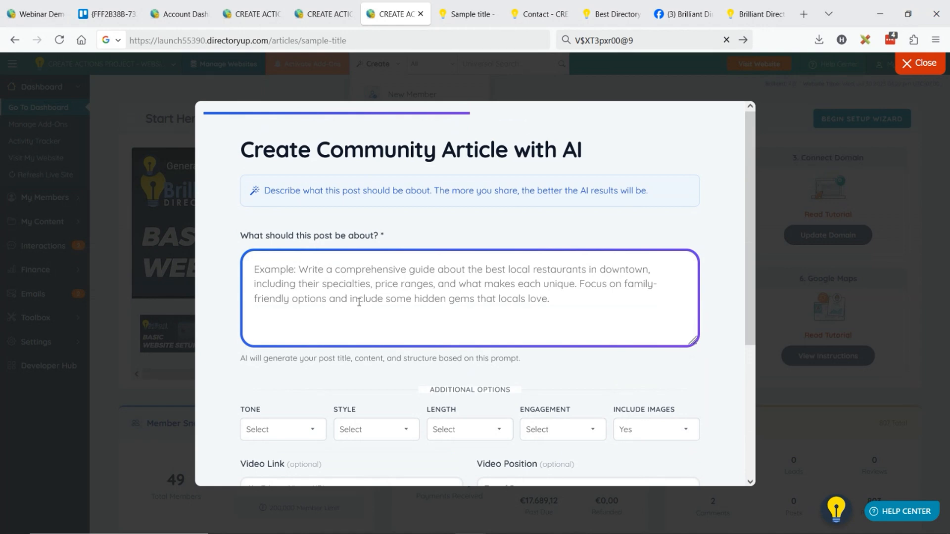
{"action": "left_click", "coordinate": [359, 302]}
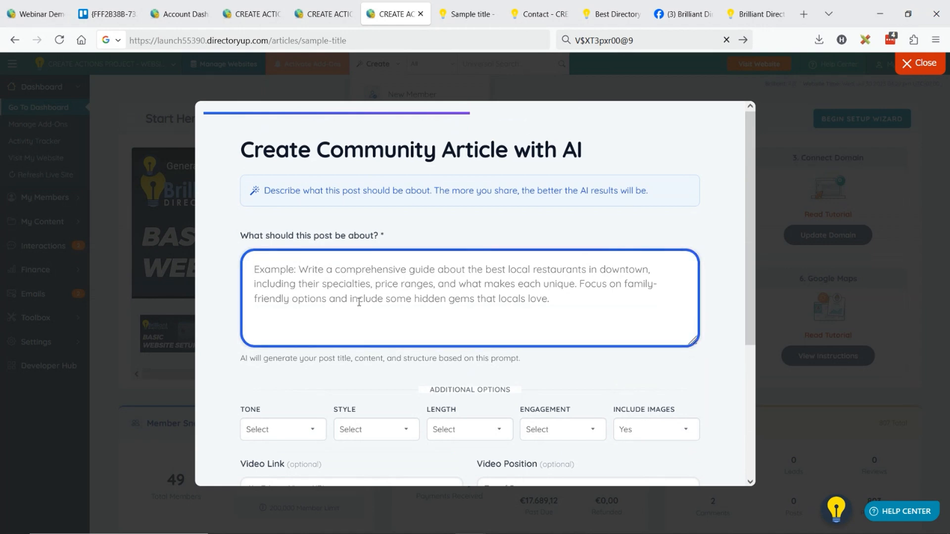
{"action": "type", "text": "I run a doctor"}
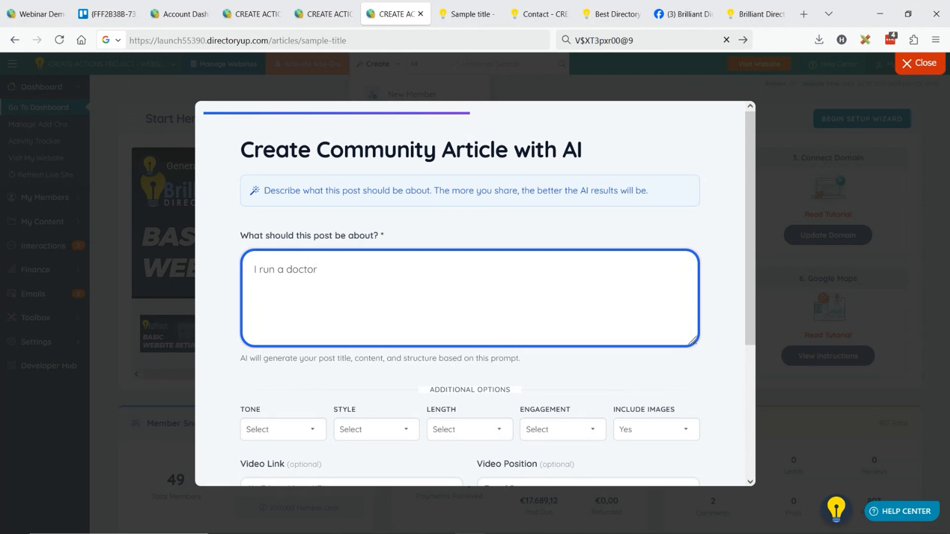
{"action": "type", "text": " directorey on"}
{"action": "key", "text": "BackSpace"}
{"action": "key", "text": "BackSpace"}
{"action": "key", "text": "BackSpace"}
{"action": "key", "text": "BackSpace"}
{"action": "key", "text": "BackSpace"}
{"action": "type", "text": "y online, and i need"}
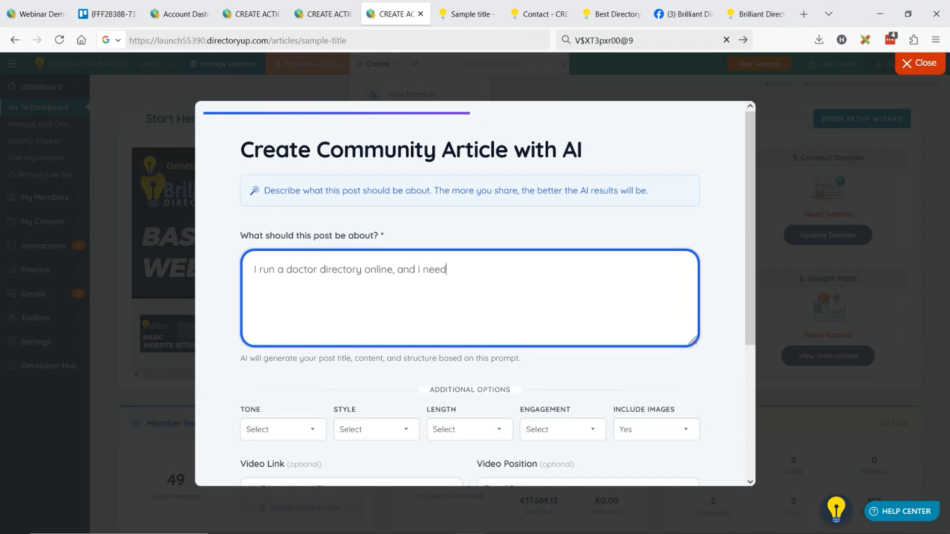
{"action": "type", "text": " an article explaining why d"}
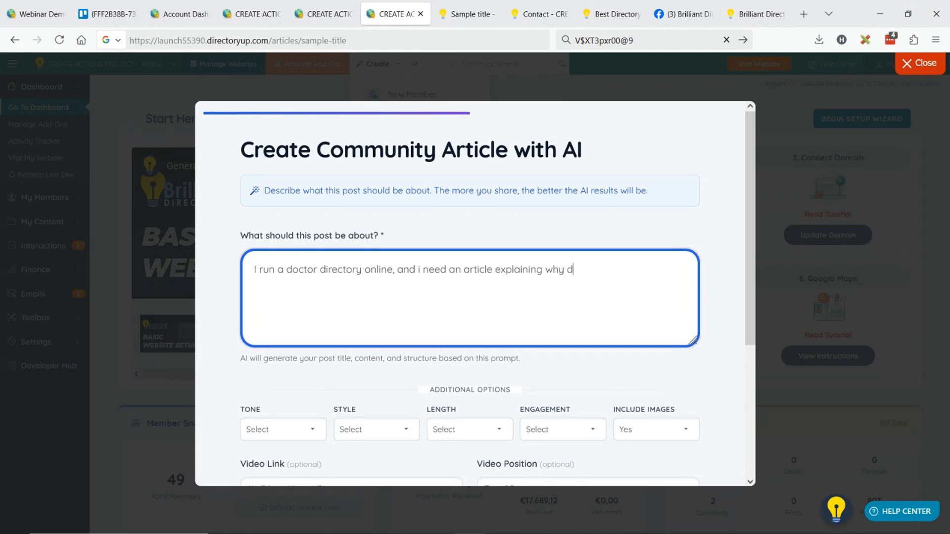
{"action": "type", "text": "octors sshould b"}
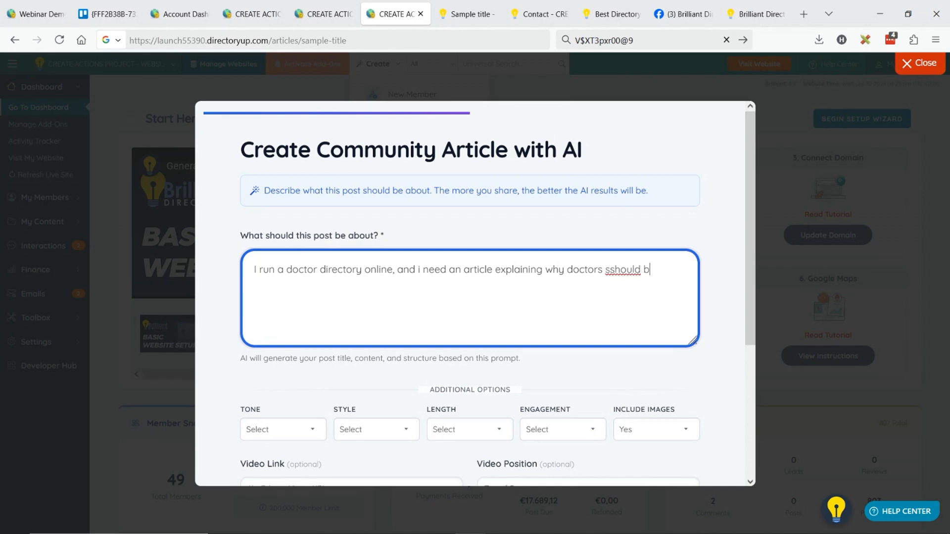
{"action": "type", "text": "e listed "}
{"action": "type", "text": "to be found in my "}
{"action": "type", "text": "directory"}
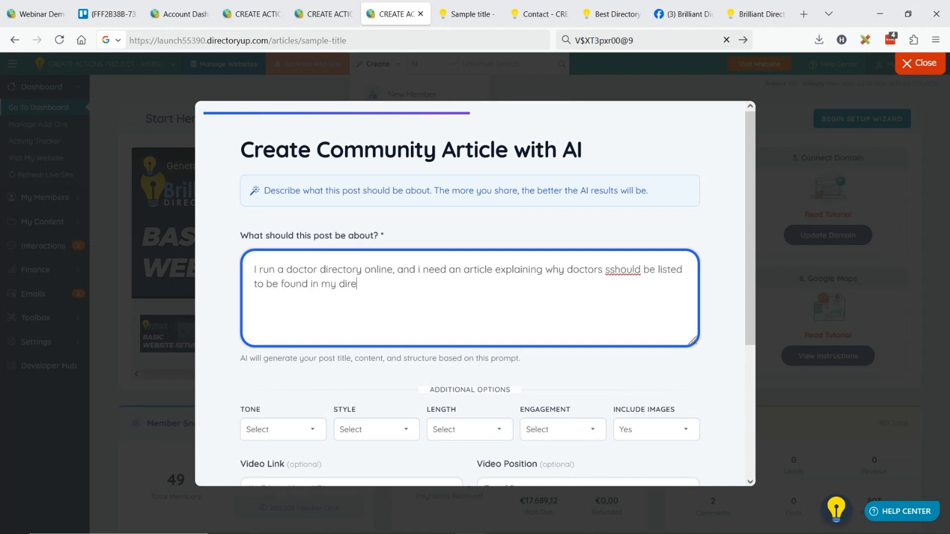
{"action": "type", "text": ". Include success sotries"}
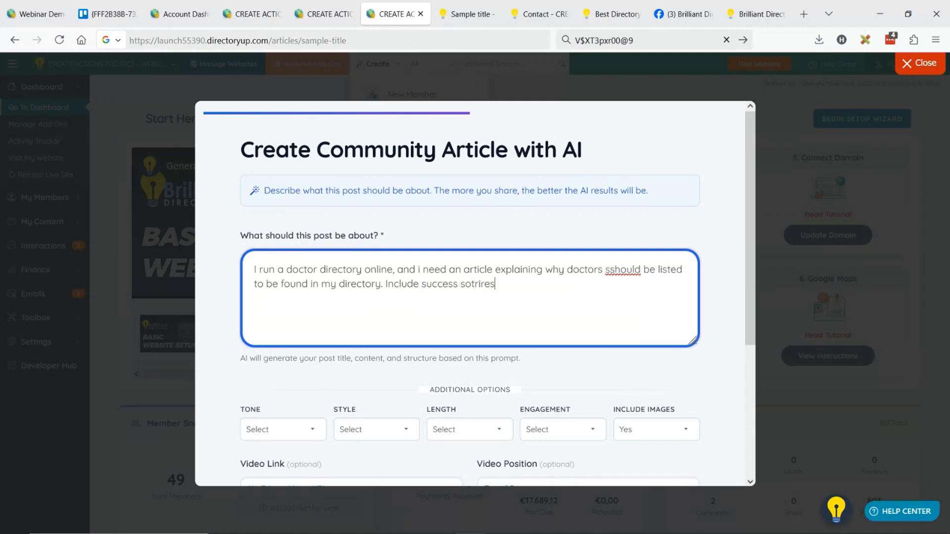
End the prompt's first sentence and add "Include success stories, why it's better than google alone,"
{"action": "key", "text": "BackSpace"}
{"action": "key", "text": "BackSpace"}
{"action": "key", "text": "BackSpace"}
{"action": "key", "text": "BackSpace"}
{"action": "key", "text": "BackSpace"}
{"action": "key", "text": "BackSpace"}
{"action": "type", "text": "tories, why it's better a"}
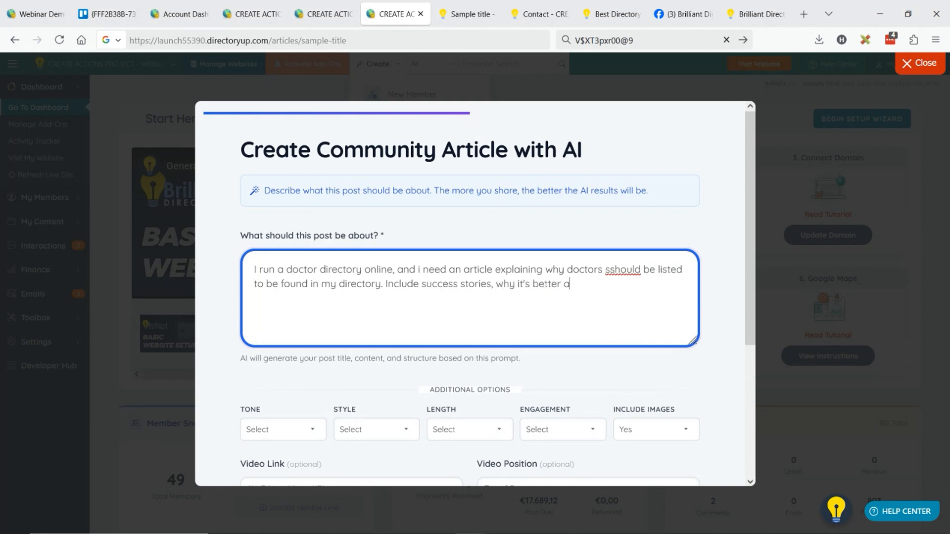
{"action": "key", "text": "BackSpace"}
{"action": "type", "text": "than google alone"}
{"action": "type", "text": ", an"}
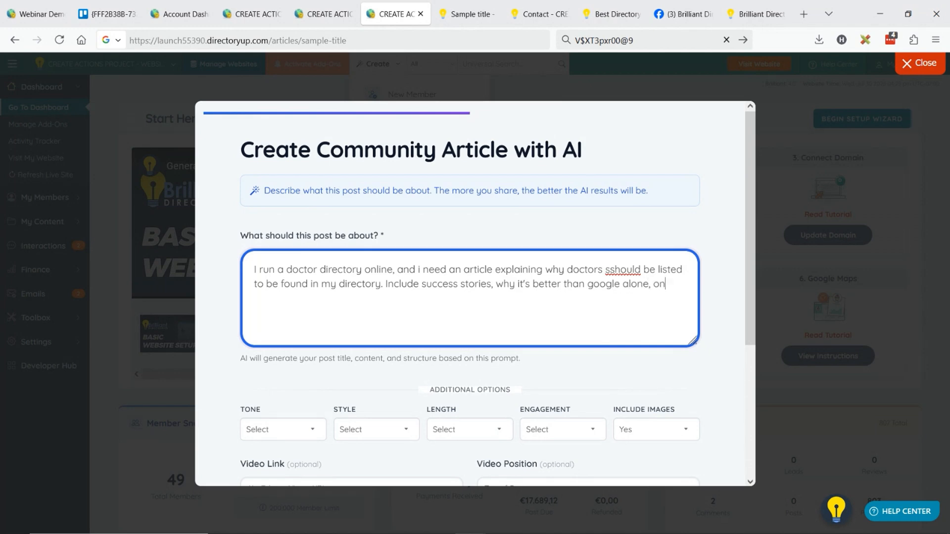
Continue the prompt with "include deep analysis and be really persuasive, ask"
{"action": "key", "text": "BackSpace"}
{"action": "key", "text": "BackSpace"}
{"action": "type", "text": "include deep analysis "}
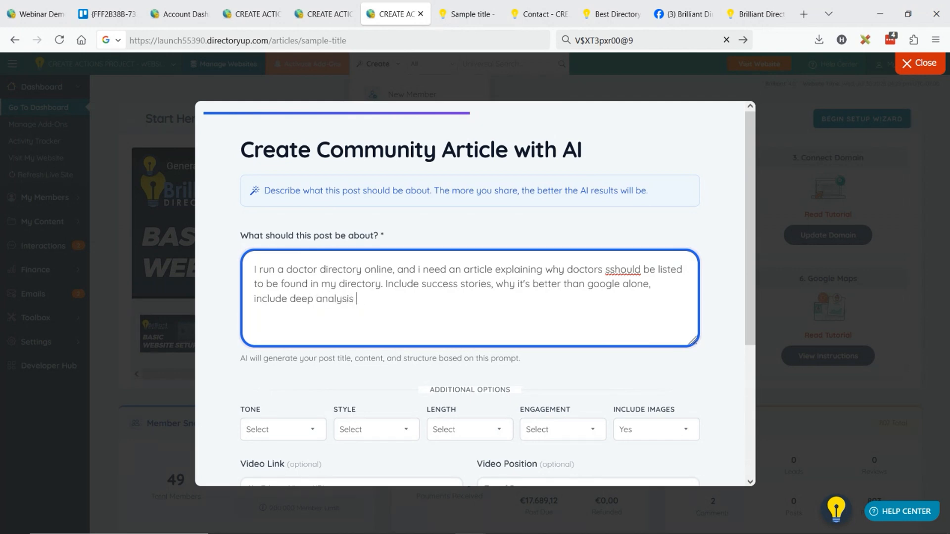
{"action": "type", "text": "and be really persuasive, ask "}
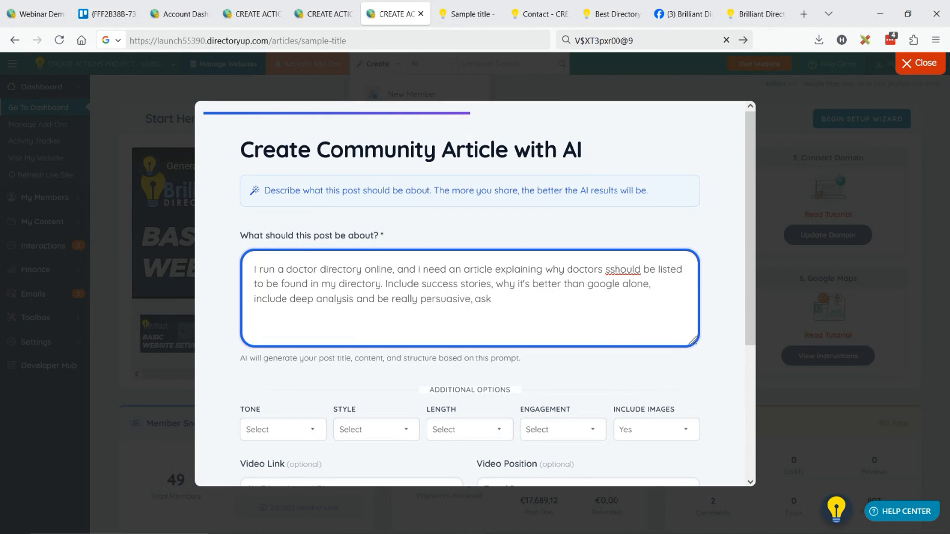
{"action": "type", "text": "the readers some que"}
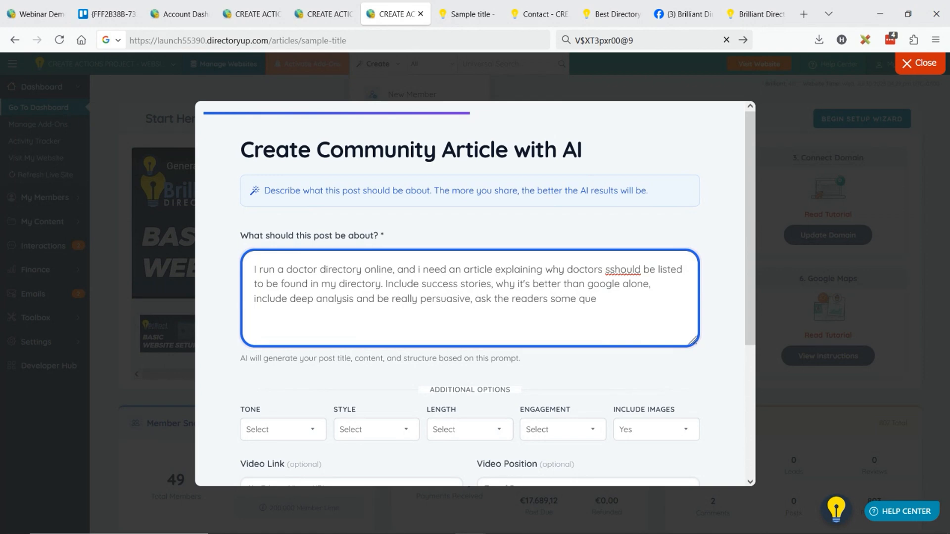
{"action": "type", "text": "stions about hwere "}
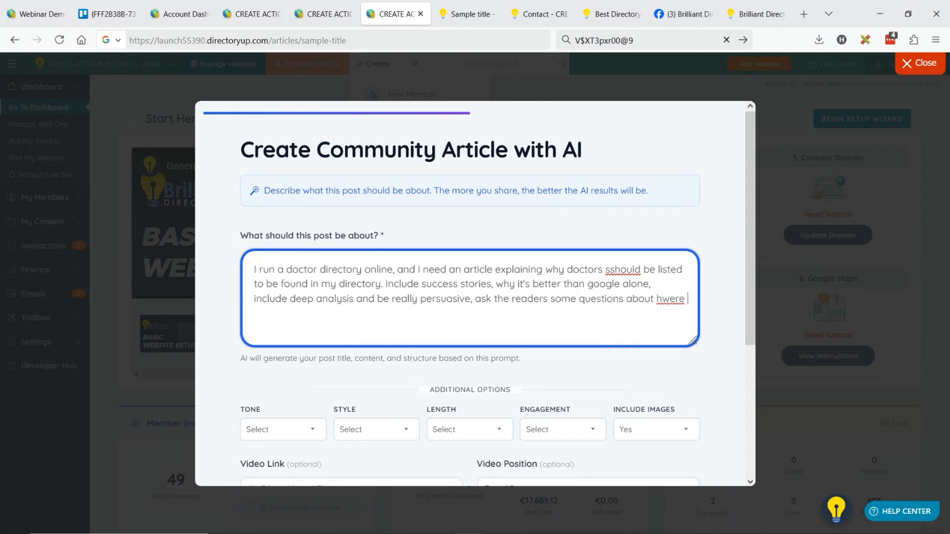
{"action": "type", "text": "they want to be with reard to "}
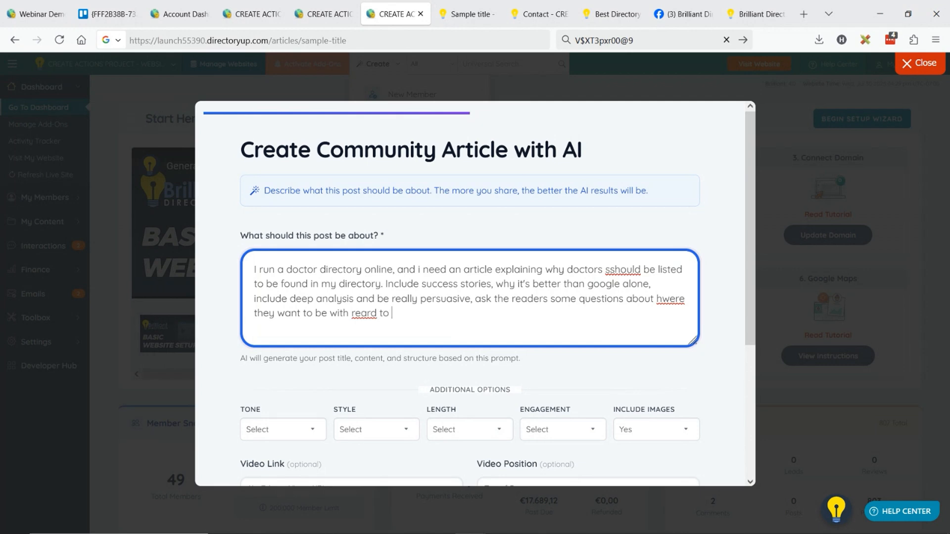
{"action": "type", "text": "being busy with client"}
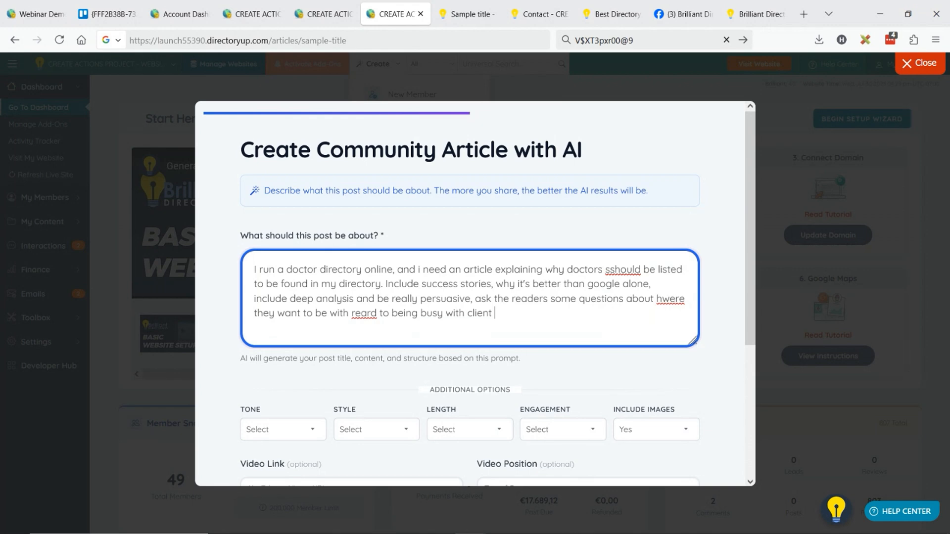
Complete the prompt's second sentence with "the readers some questions about hwere they want to be with reward to being busy with client."
{"action": "left_click", "coordinate": [358, 314]}
{"action": "type", "text": "w"}
{"action": "left_click", "coordinate": [519, 317]}
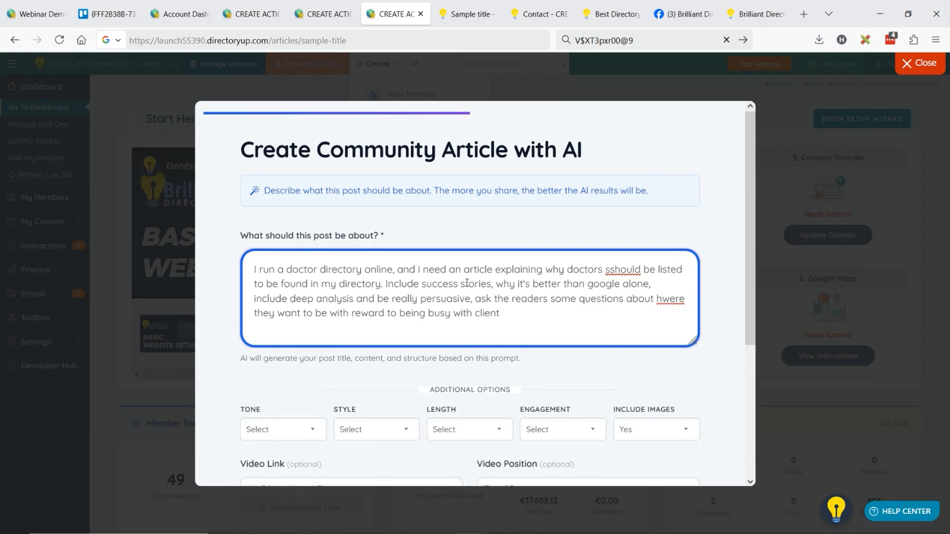
Add the image request "Include large images with captions throughout mixed in" to the end of the prompt
{"action": "scroll", "coordinate": [470, 285], "scroll_direction": "down", "scroll_amount": 3}
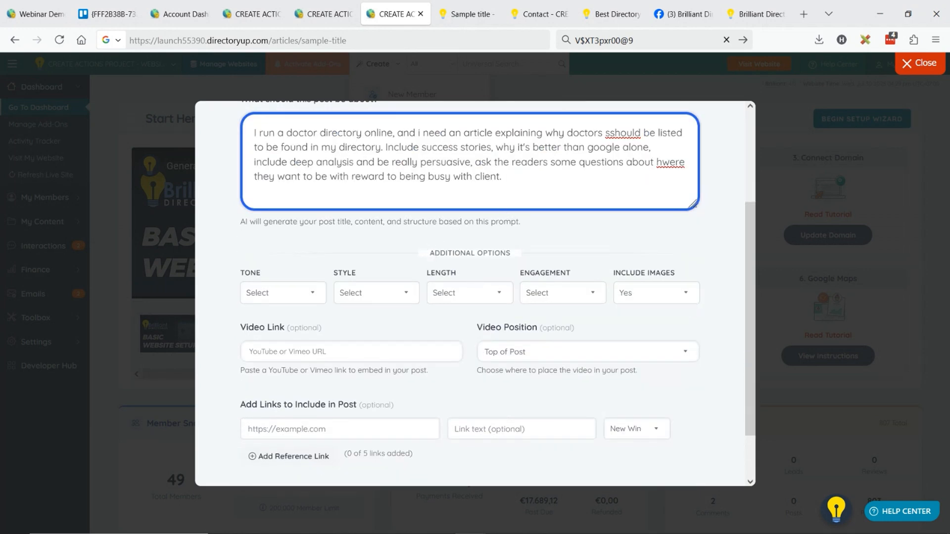
{"action": "type", "text": "Include large images wi"}
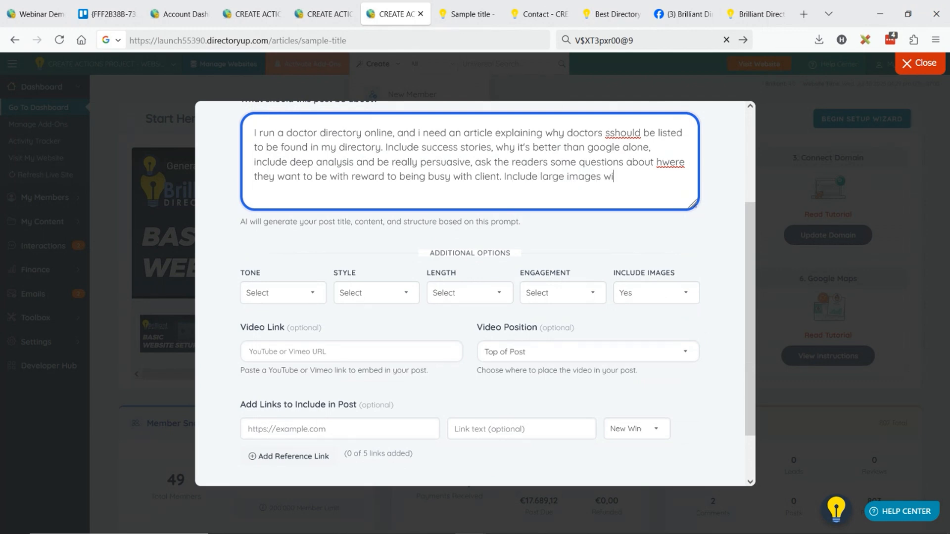
{"action": "type", "text": "th captions throughout mixed in"}
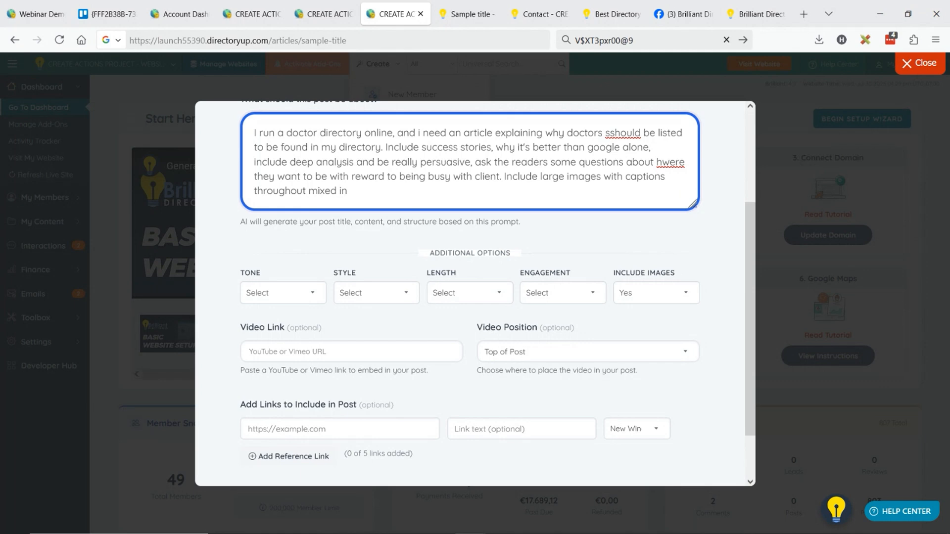
Set the AI post's tone to Persuasive, style to Promotional and length to Long (1000 words)
{"action": "left_click", "coordinate": [293, 296]}
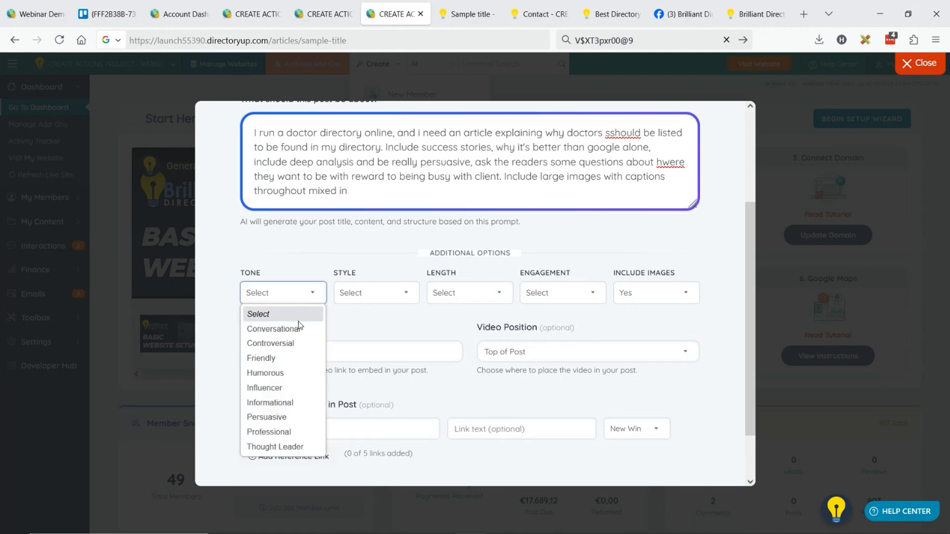
{"action": "left_click", "coordinate": [289, 416]}
{"action": "left_click", "coordinate": [376, 297]}
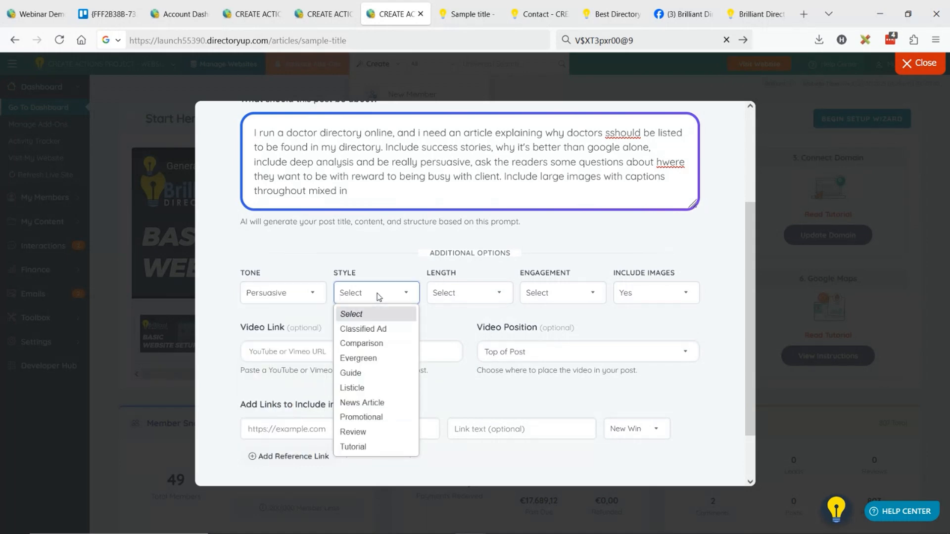
{"action": "left_click", "coordinate": [386, 418]}
{"action": "left_click", "coordinate": [486, 293]}
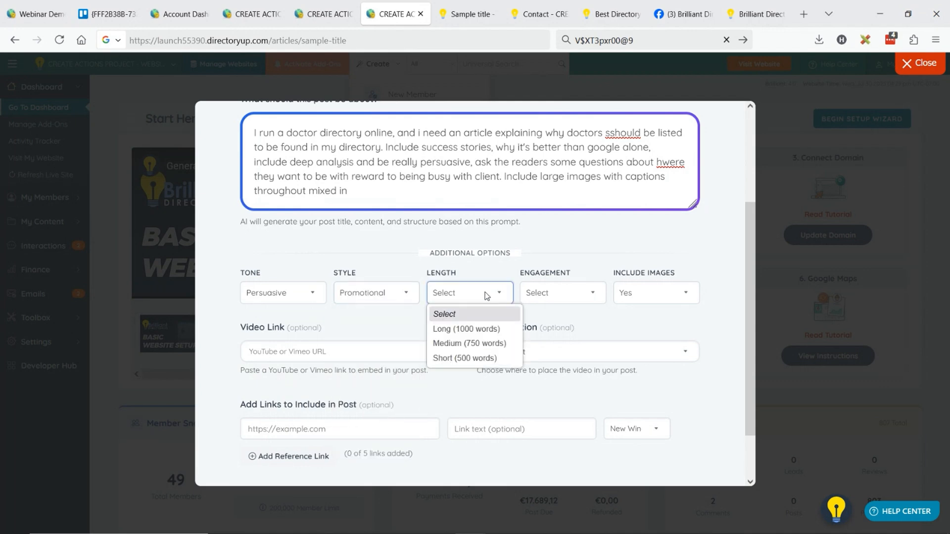
{"action": "left_click", "coordinate": [485, 330]}
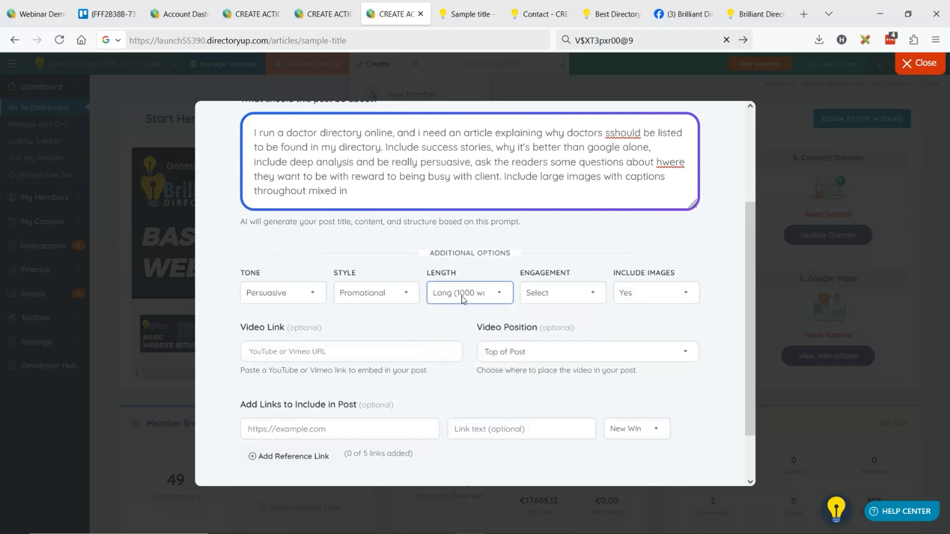
Set the AI post's engagement level to 10 (Irresistible) and Include Images to Yes
{"action": "left_click", "coordinate": [594, 302]}
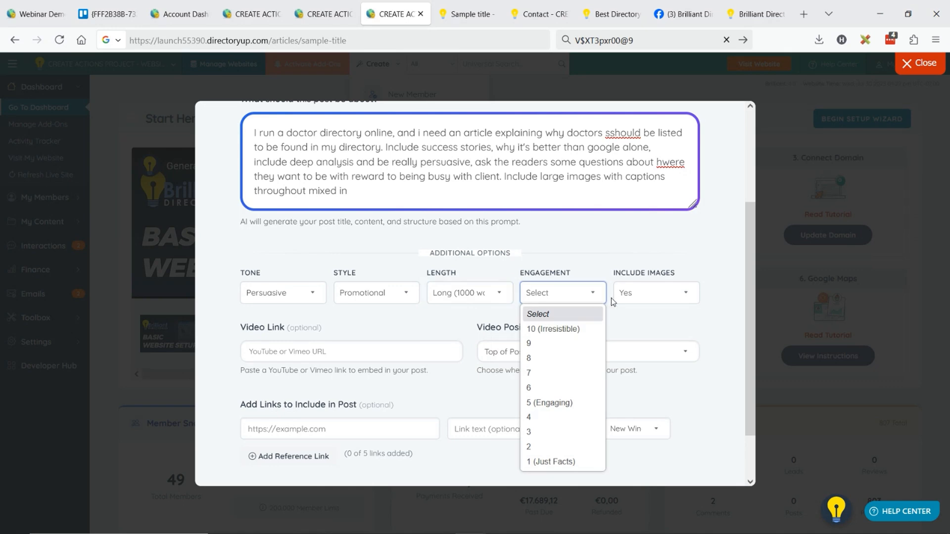
{"action": "left_click", "coordinate": [555, 329]}
{"action": "left_click", "coordinate": [555, 295]}
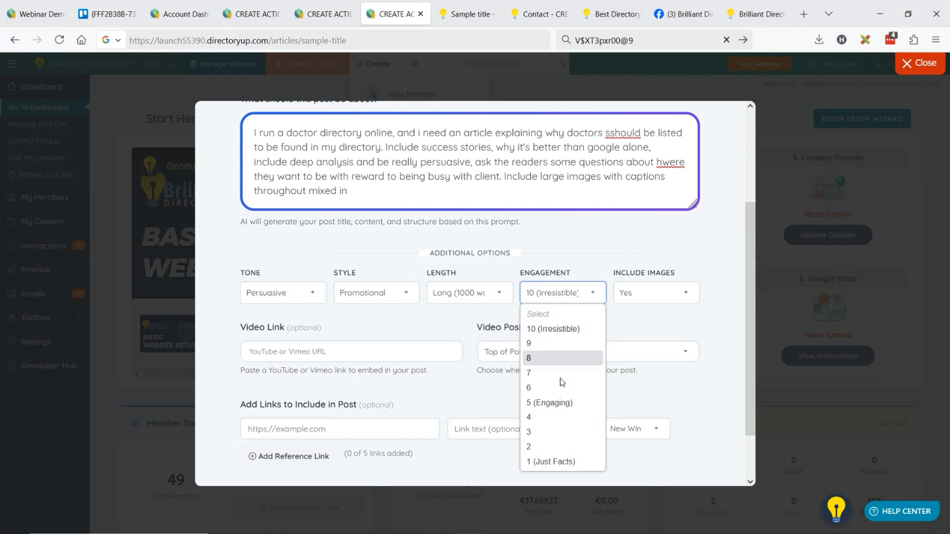
{"action": "left_click", "coordinate": [580, 287]}
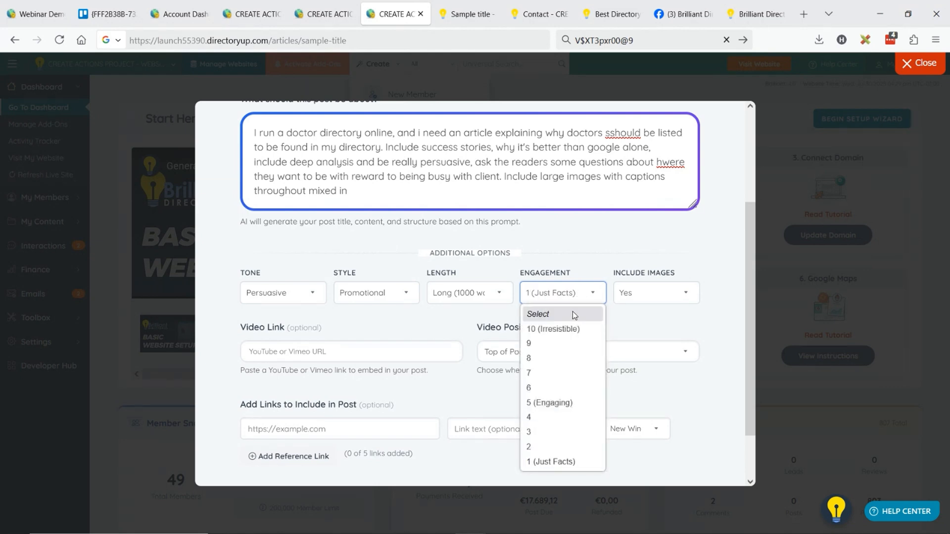
{"action": "left_click", "coordinate": [570, 329]}
{"action": "left_click", "coordinate": [651, 295]}
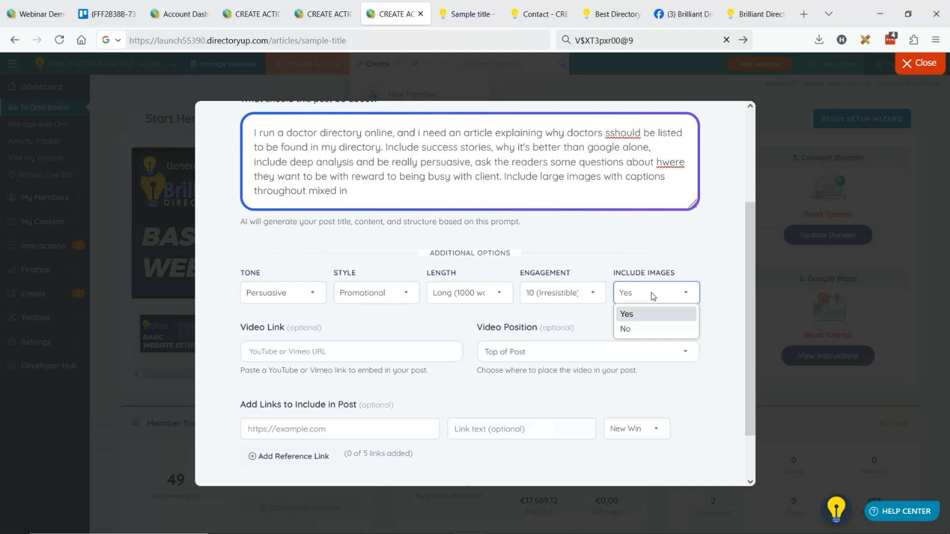
{"action": "left_click", "coordinate": [644, 314]}
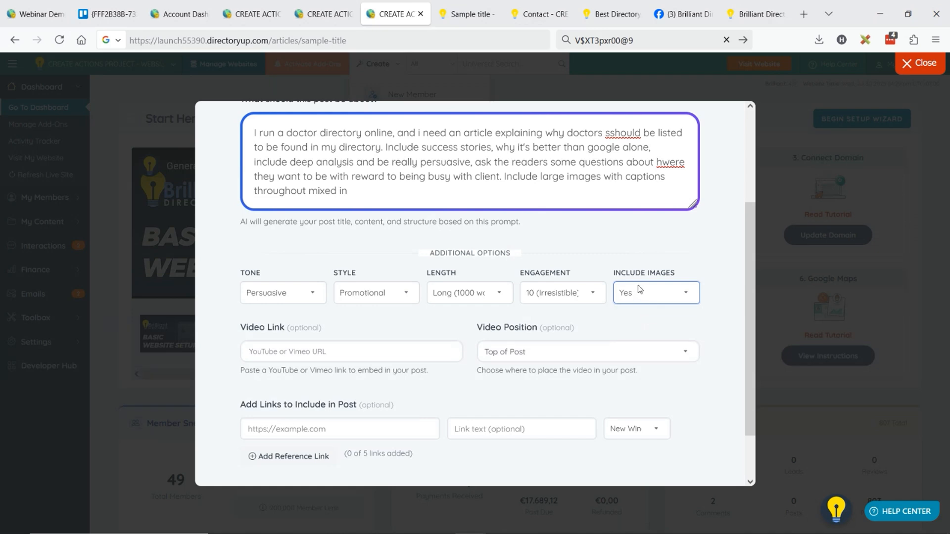
Generate the community article with AI from the completed prompt and options
{"action": "scroll", "coordinate": [376, 297], "scroll_direction": "down", "scroll_amount": 2}
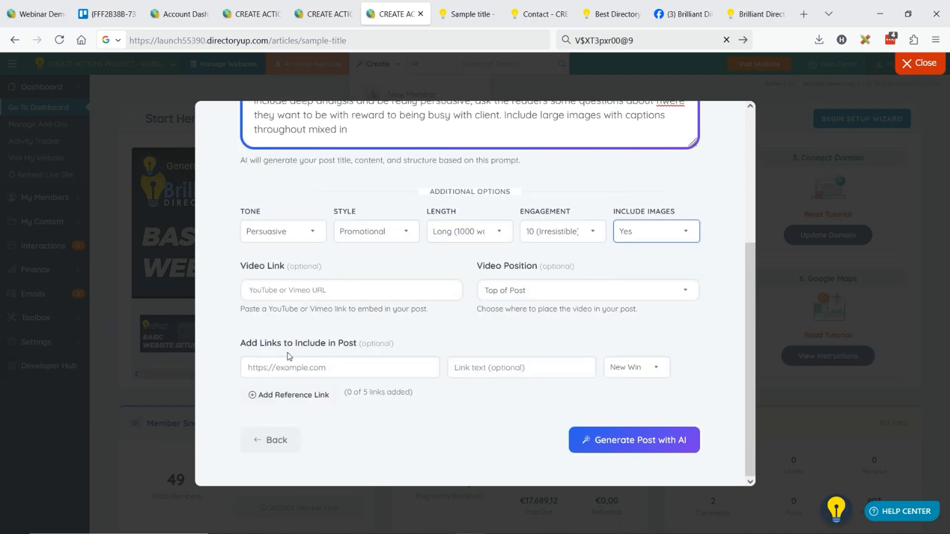
{"action": "left_click", "coordinate": [639, 439]}
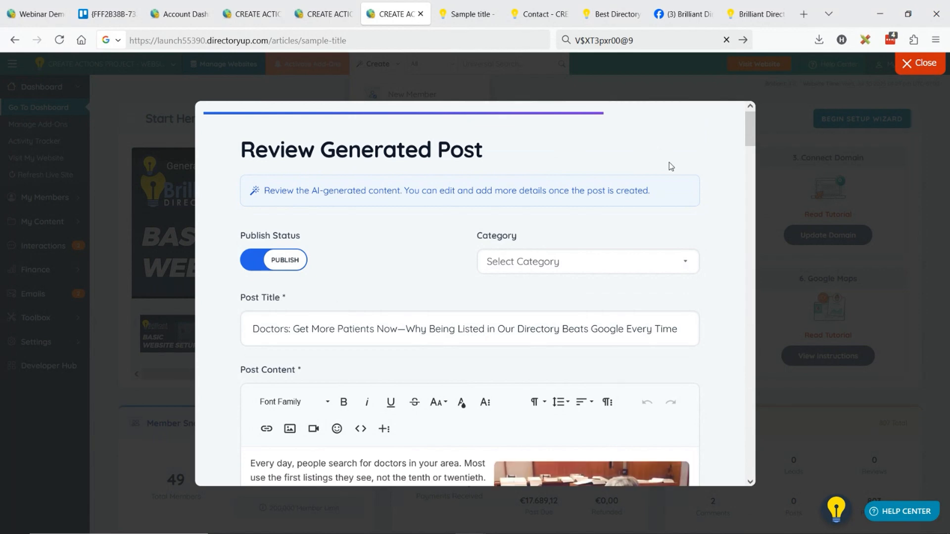
Review the generated article's title, images, captions and sections down to "Questions Every Doctor Should Ask"
{"action": "key", "text": "ctrl+minus"}
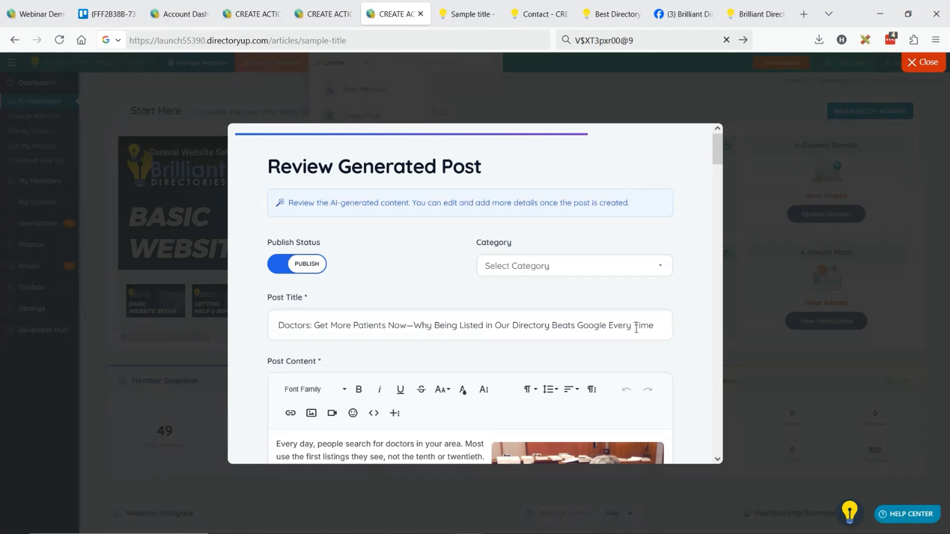
{"action": "scroll", "coordinate": [517, 255], "scroll_direction": "down", "scroll_amount": 5}
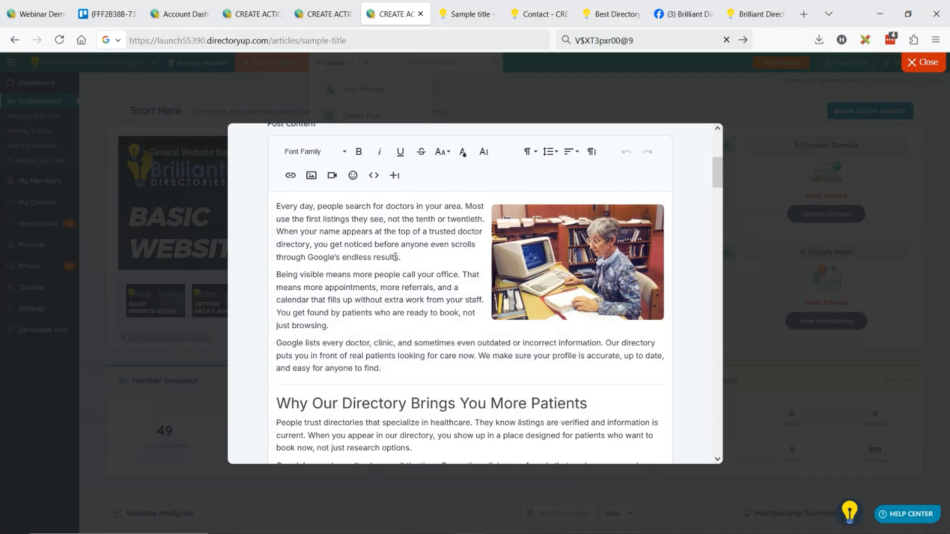
{"action": "scroll", "coordinate": [395, 257], "scroll_direction": "down", "scroll_amount": 5}
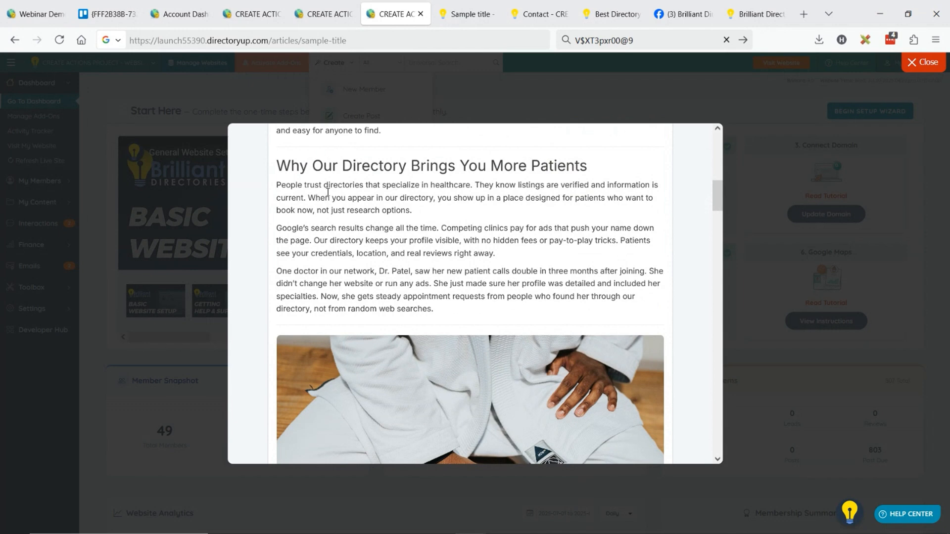
{"action": "scroll", "coordinate": [405, 198], "scroll_direction": "down", "scroll_amount": 2}
{"action": "scroll", "coordinate": [405, 201], "scroll_direction": "down", "scroll_amount": 5}
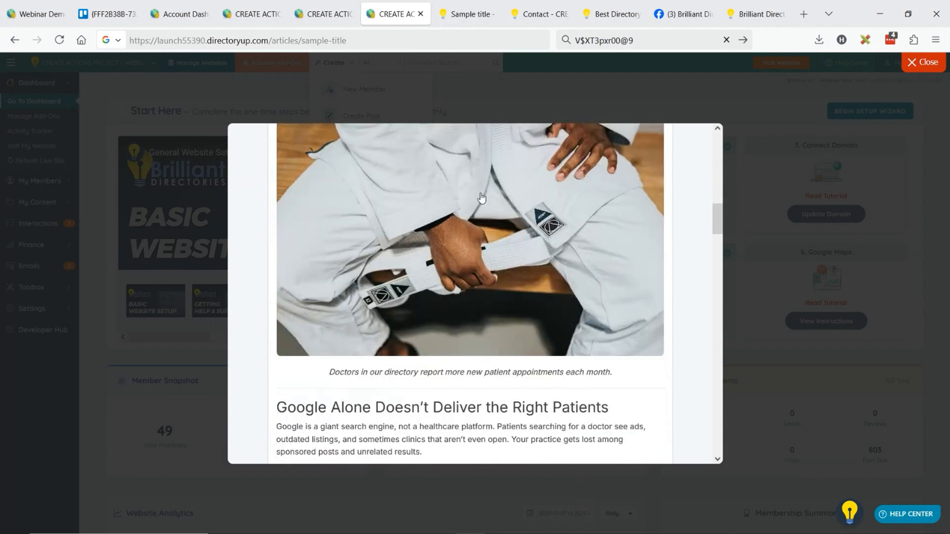
{"action": "scroll", "coordinate": [471, 240], "scroll_direction": "down", "scroll_amount": 2}
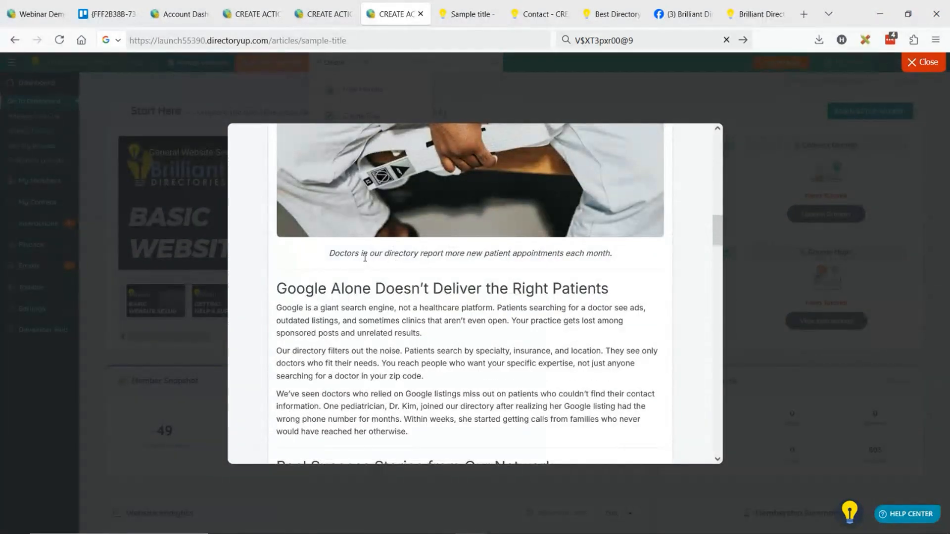
{"action": "left_click_drag", "start_coordinate": [346, 254], "coordinate": [433, 254]}
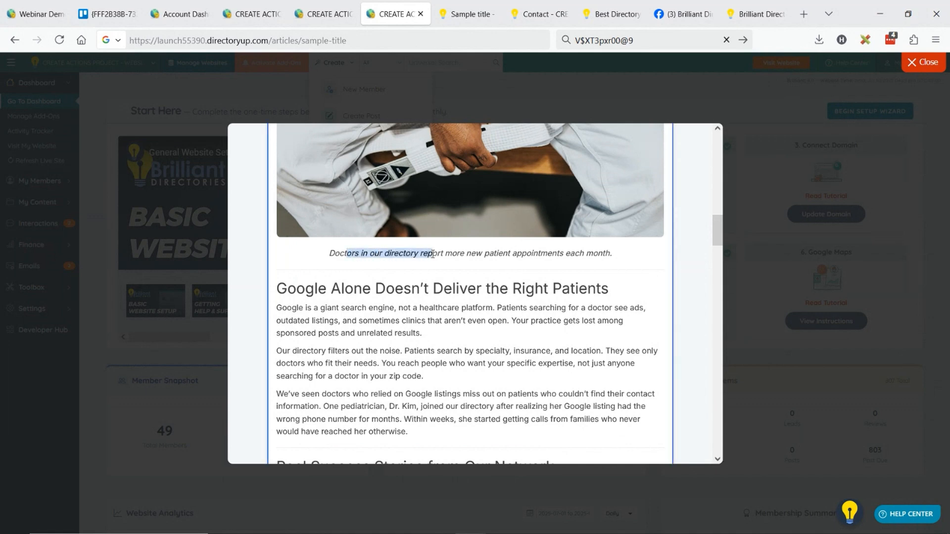
{"action": "left_click", "coordinate": [429, 254]}
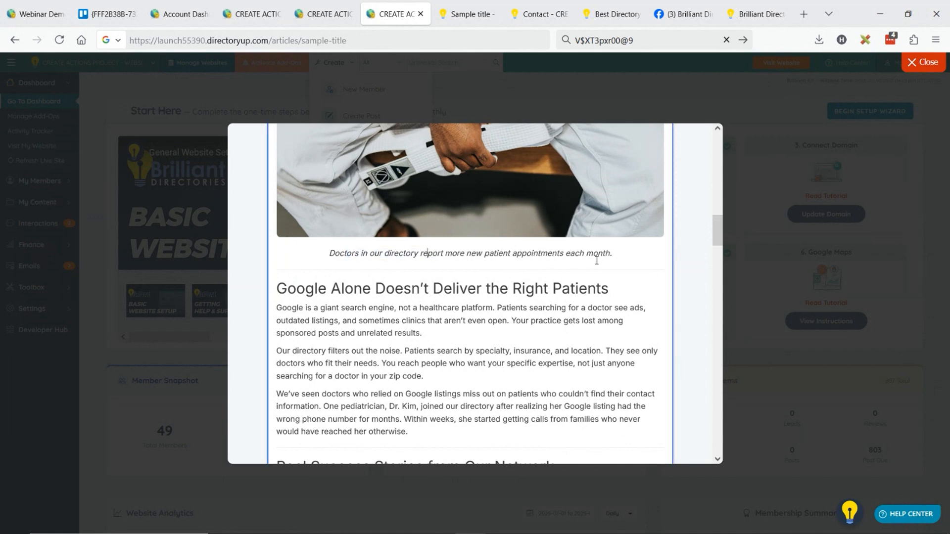
{"action": "left_click_drag", "start_coordinate": [354, 289], "coordinate": [549, 289]}
{"action": "scroll", "coordinate": [423, 288], "scroll_direction": "down", "scroll_amount": 5}
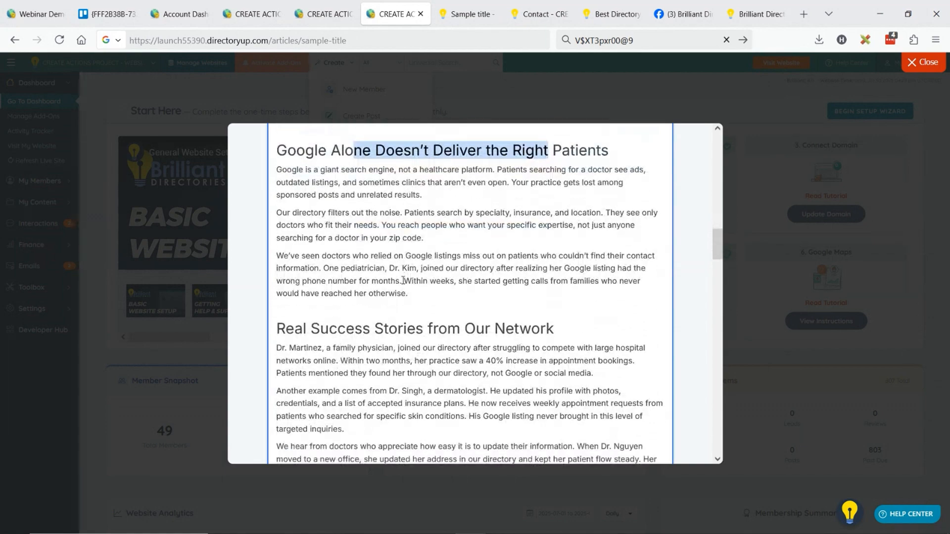
{"action": "scroll", "coordinate": [435, 236], "scroll_direction": "down", "scroll_amount": 3}
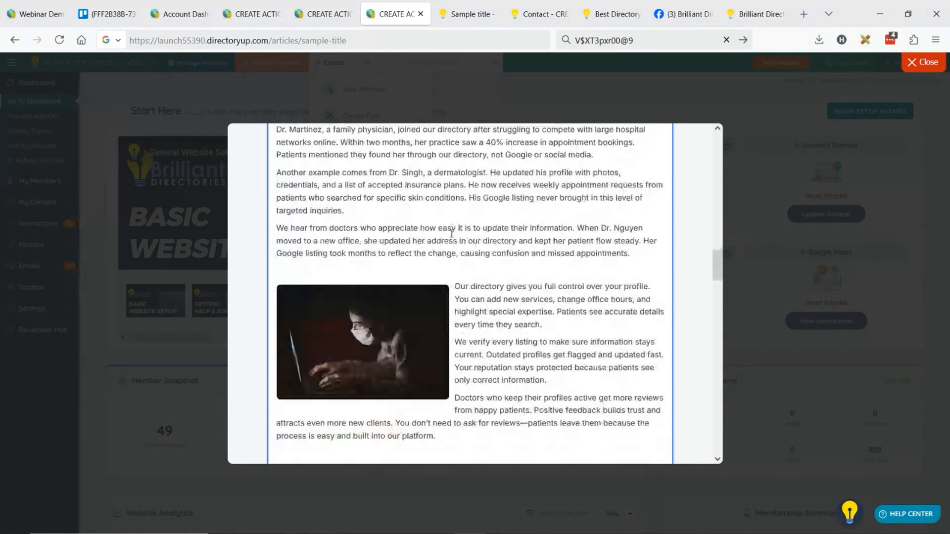
{"action": "scroll", "coordinate": [443, 245], "scroll_direction": "down", "scroll_amount": 10}
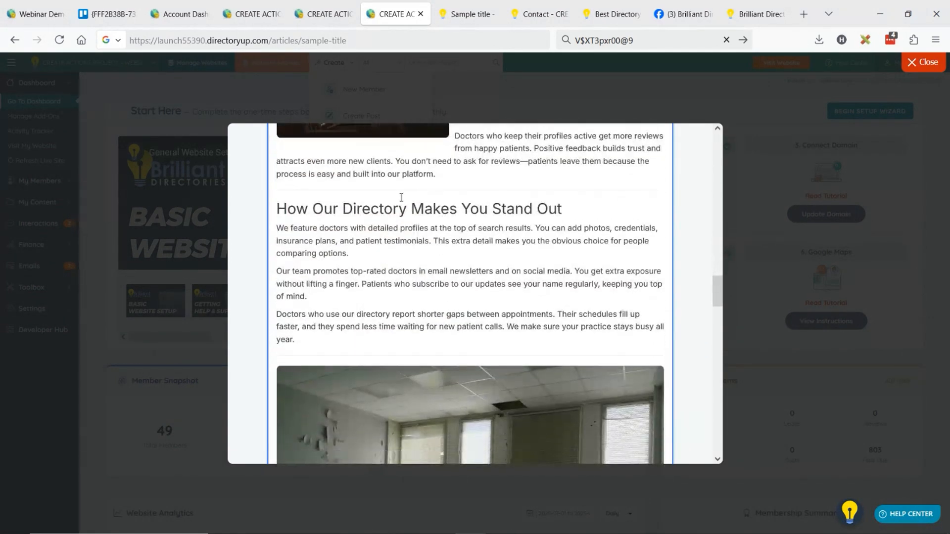
{"action": "scroll", "coordinate": [484, 241], "scroll_direction": "down", "scroll_amount": 2}
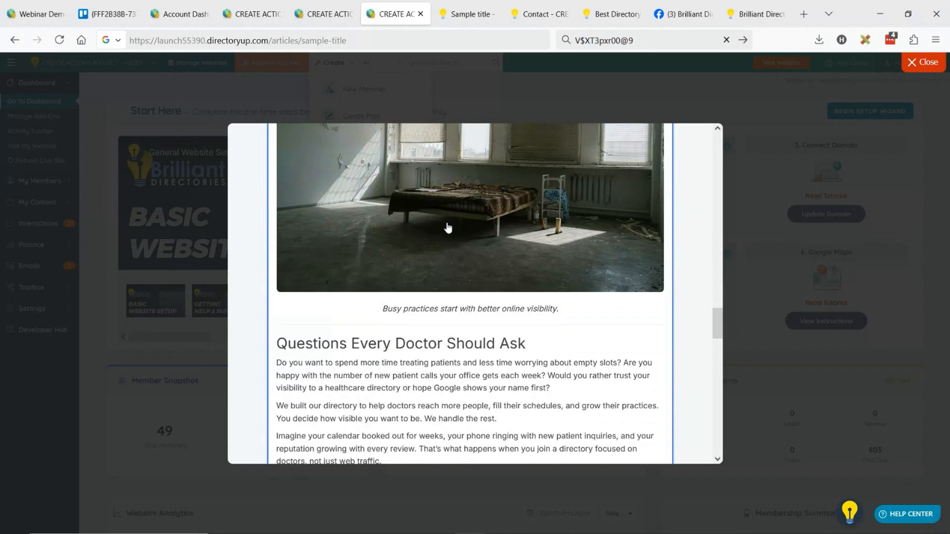
Start replacing the image captioned "Busy practices start with better online visibility." and search the Pexels library for "happy doctor"
{"action": "scroll", "coordinate": [455, 242], "scroll_direction": "up", "scroll_amount": 3}
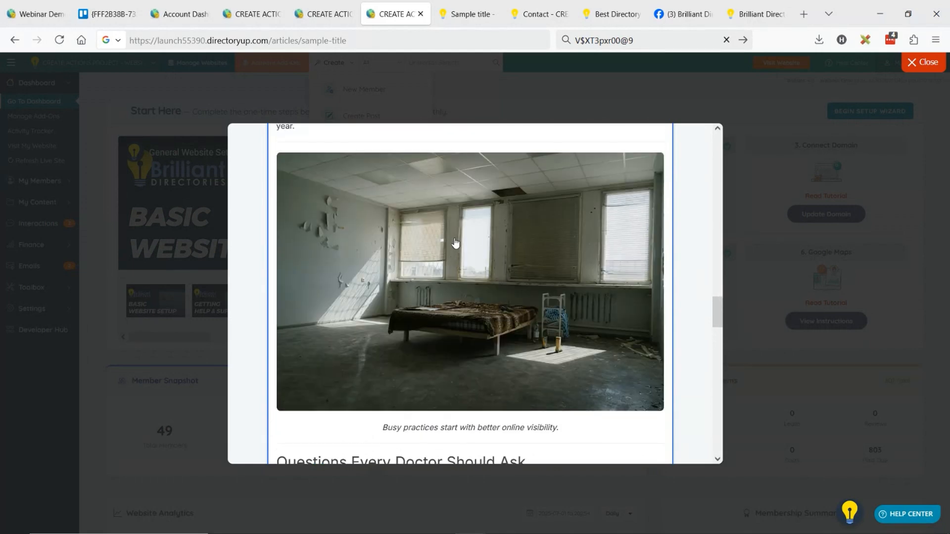
{"action": "left_click", "coordinate": [456, 243]}
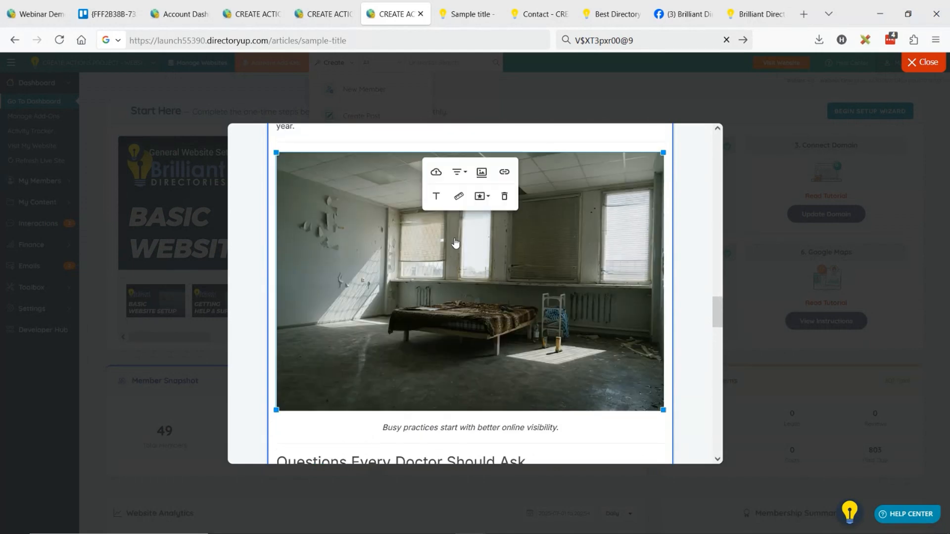
{"action": "left_click", "coordinate": [434, 171]}
{"action": "left_click", "coordinate": [512, 427]}
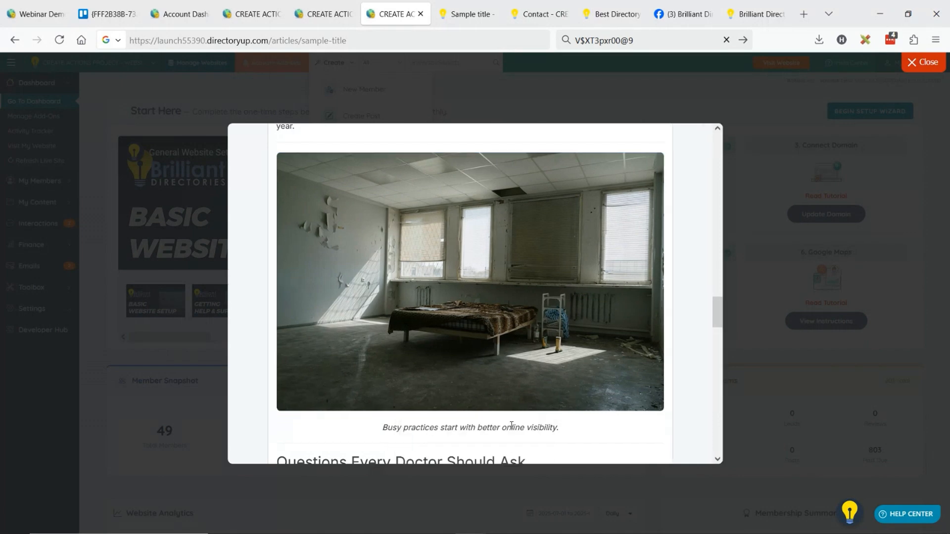
{"action": "double_click", "coordinate": [307, 177]}
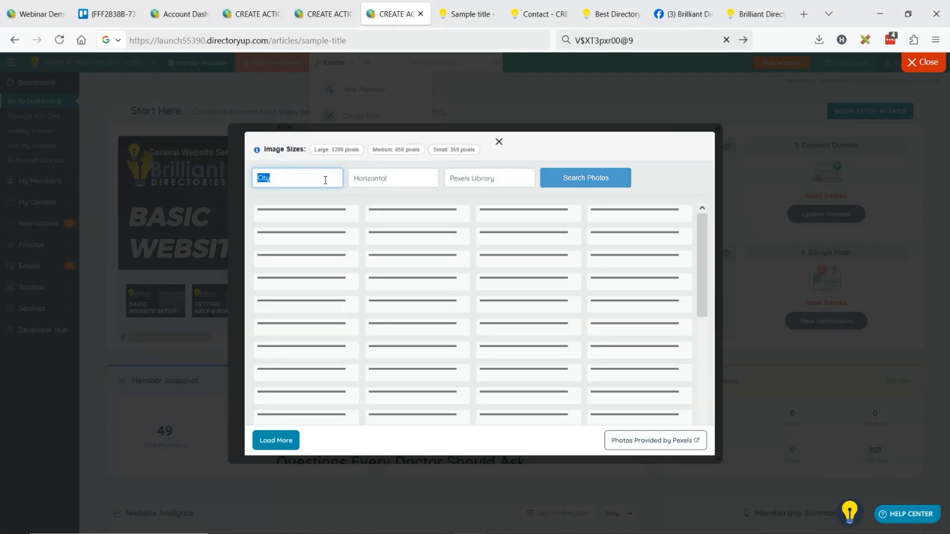
{"action": "type", "text": "happy doctor"}
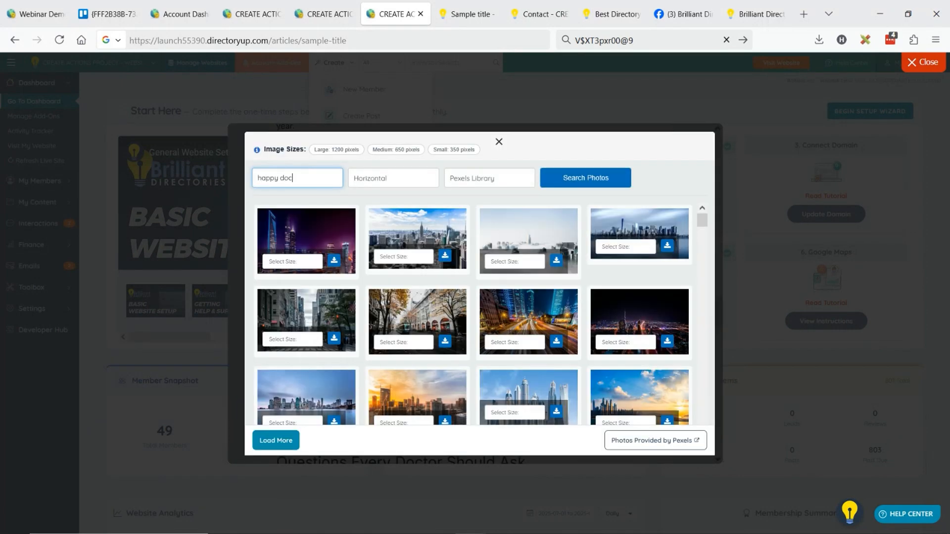
{"action": "left_click", "coordinate": [576, 182]}
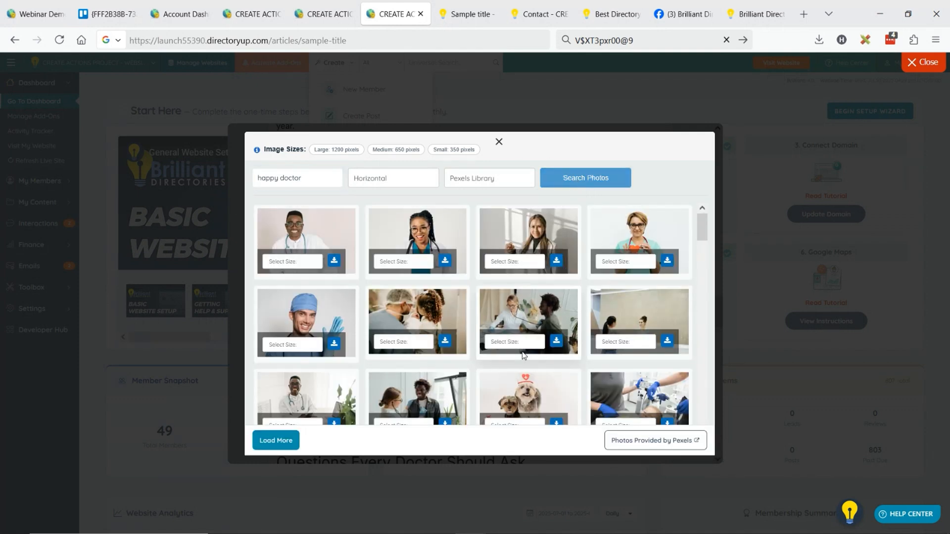
Choose a size for the photo of the doctor examining a patient with a stethoscope and insert it in the article
{"action": "left_click", "coordinate": [526, 343]}
{"action": "left_click", "coordinate": [500, 372]}
{"action": "left_click", "coordinate": [556, 341]}
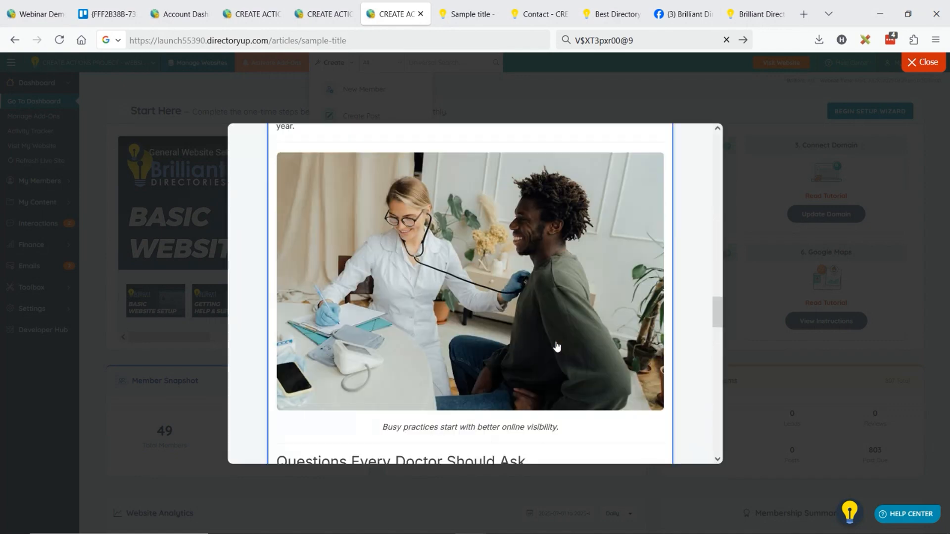
Review the remaining article sections through "Next Steps for Busy Doctors" and go back to the AI prompt form
{"action": "scroll", "coordinate": [556, 342], "scroll_direction": "up", "scroll_amount": 3}
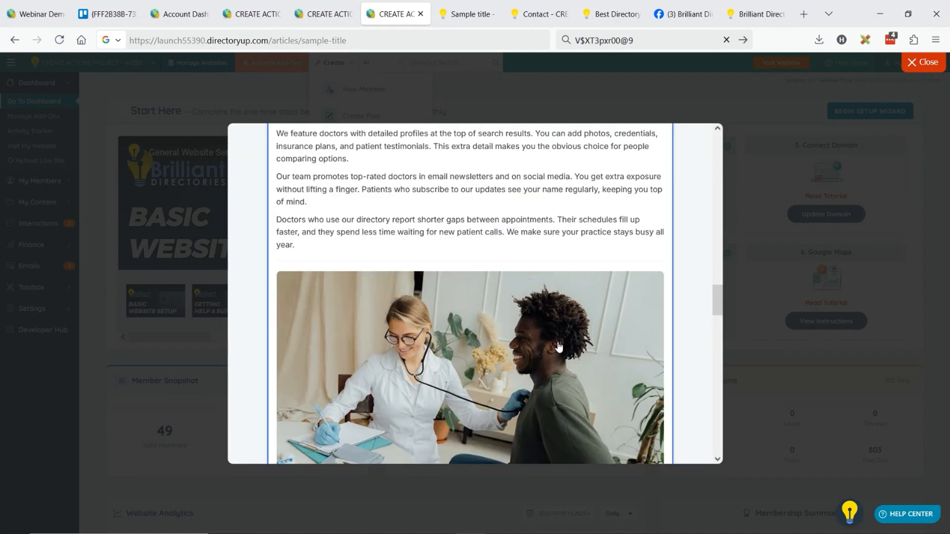
{"action": "scroll", "coordinate": [559, 342], "scroll_direction": "down", "scroll_amount": 3}
{"action": "scroll", "coordinate": [560, 341], "scroll_direction": "down", "scroll_amount": 5}
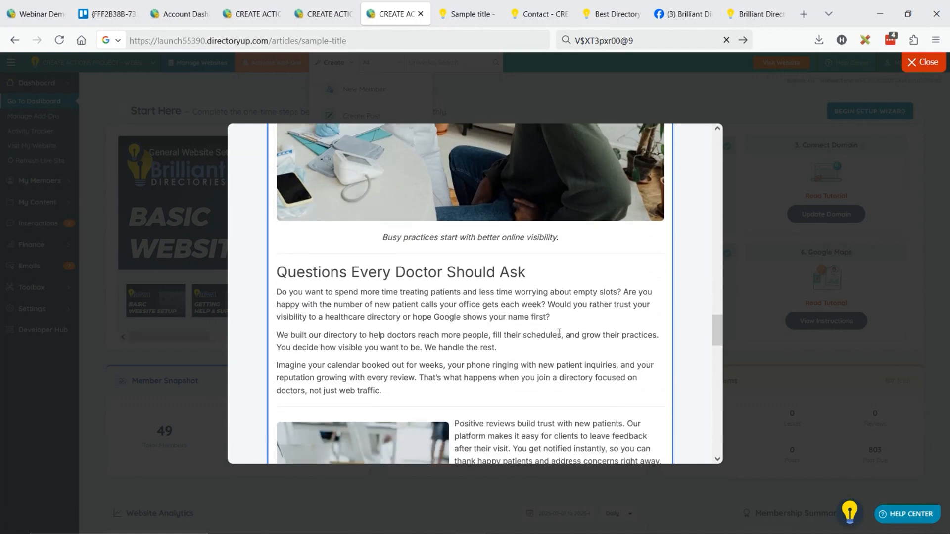
{"action": "scroll", "coordinate": [527, 257], "scroll_direction": "down", "scroll_amount": 7}
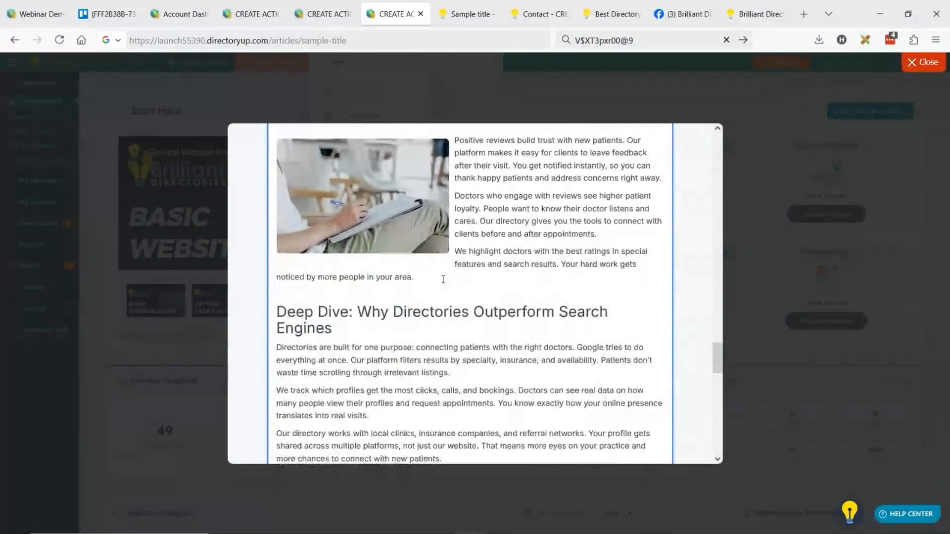
{"action": "scroll", "coordinate": [450, 269], "scroll_direction": "down", "scroll_amount": 7}
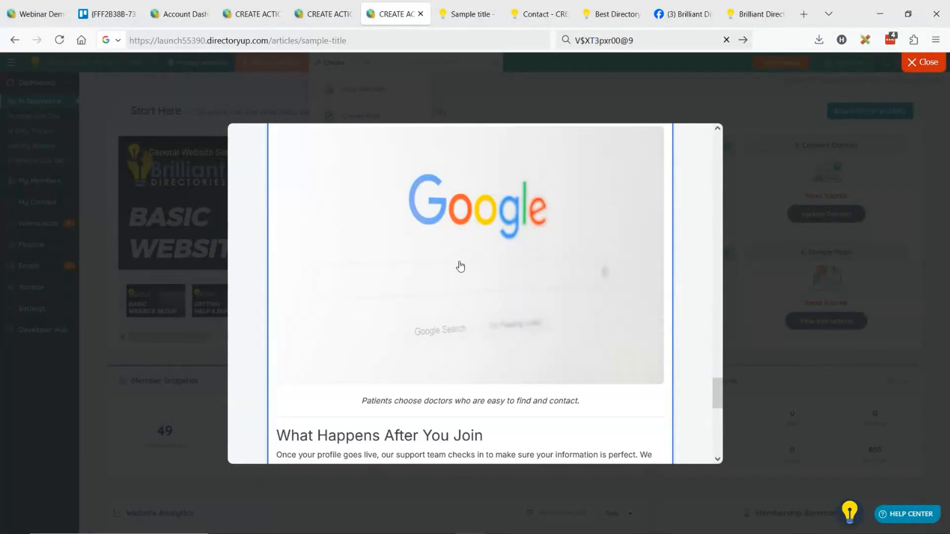
{"action": "scroll", "coordinate": [460, 261], "scroll_direction": "down", "scroll_amount": 3}
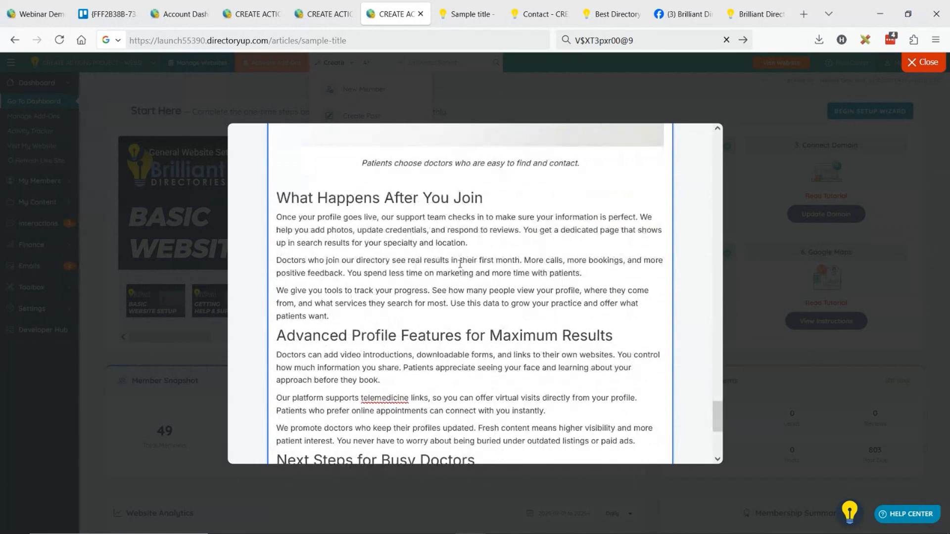
{"action": "scroll", "coordinate": [441, 267], "scroll_direction": "down", "scroll_amount": 6}
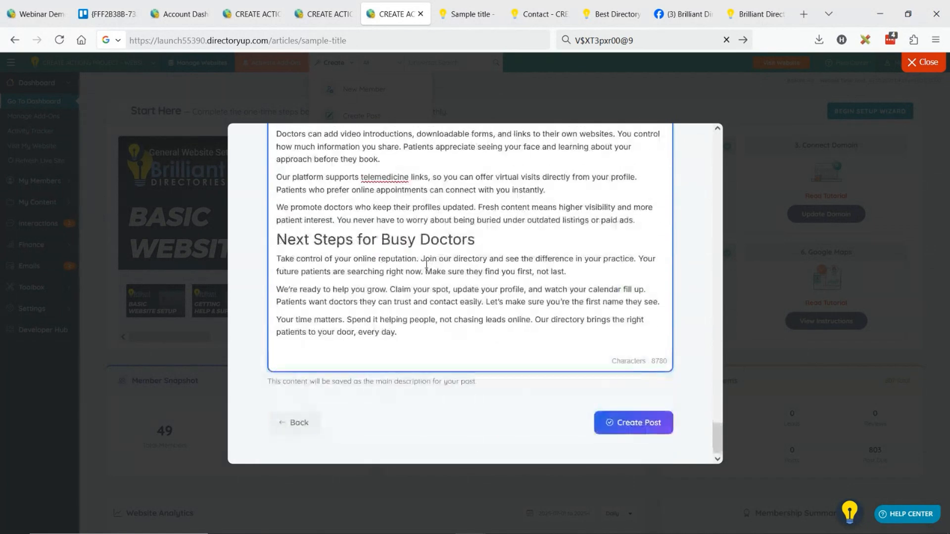
{"action": "left_click", "coordinate": [292, 425]}
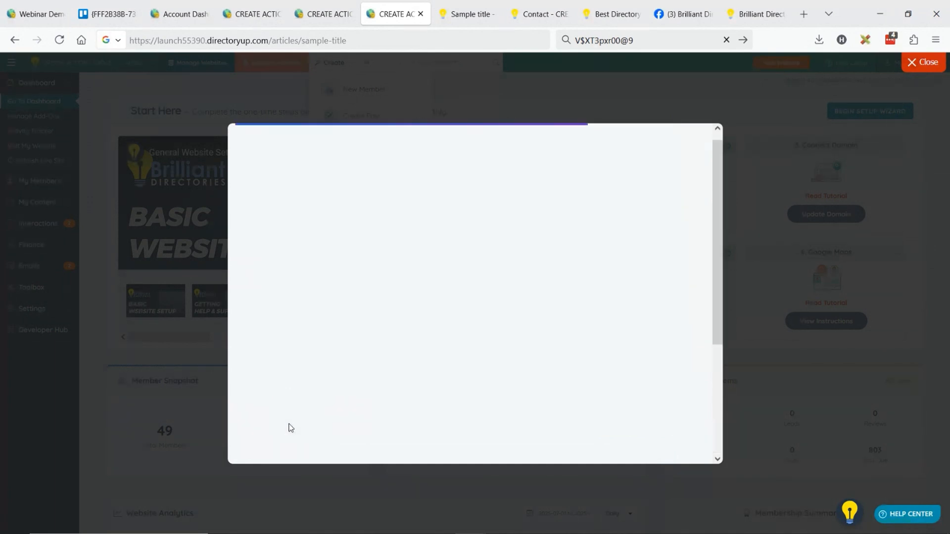
Open YouTube in a new tab and search for "doctors get patients"
{"action": "left_click", "coordinate": [804, 14]}
{"action": "type", "text": "youtube.com"}
{"action": "key", "text": "Return"}
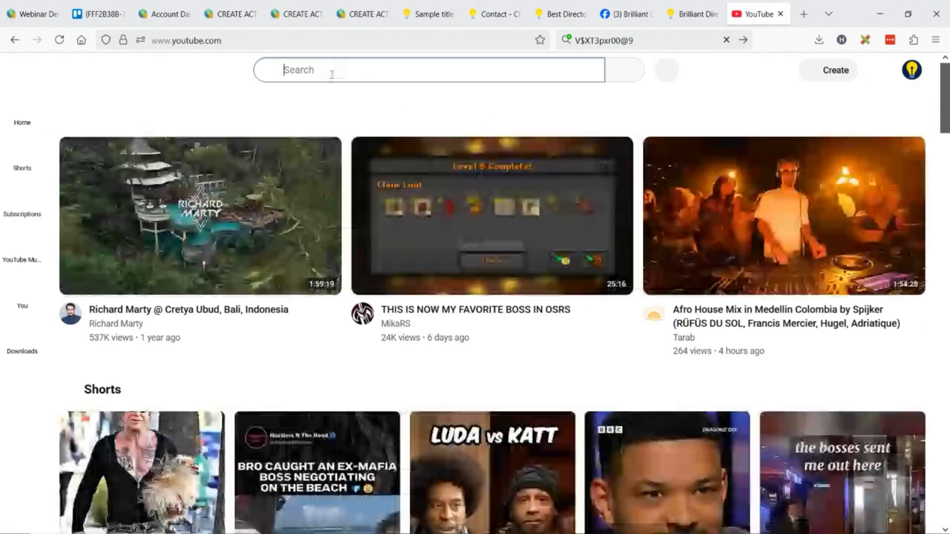
{"action": "type", "text": "doct"}
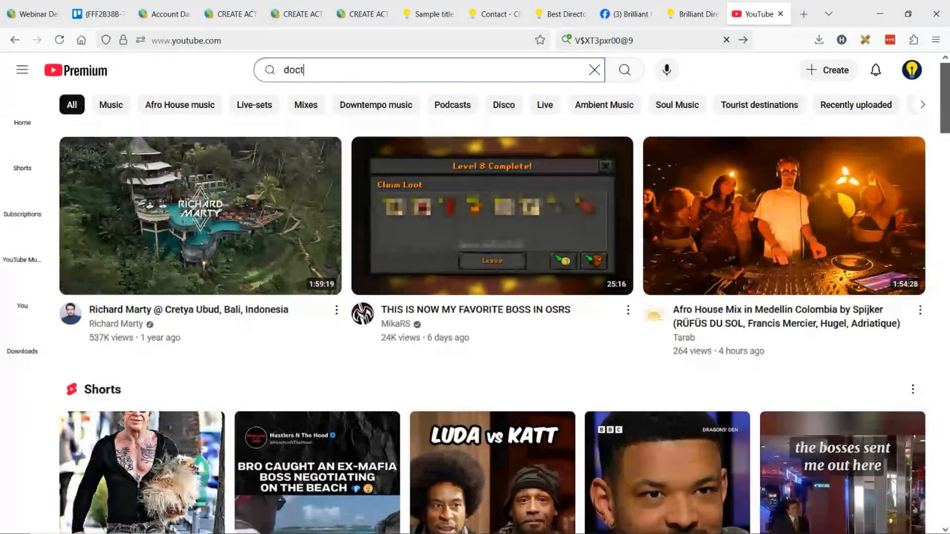
{"action": "type", "text": "ors get "}
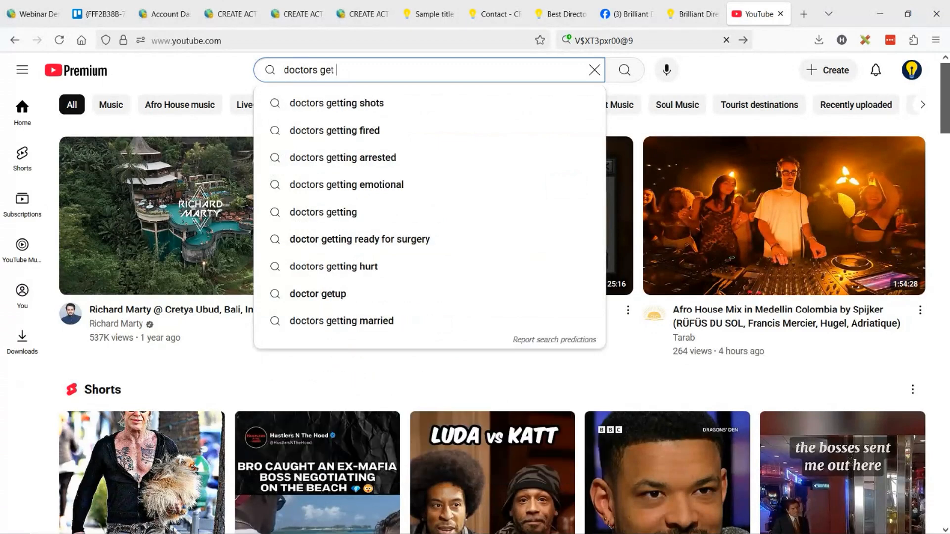
{"action": "type", "text": "patients"}
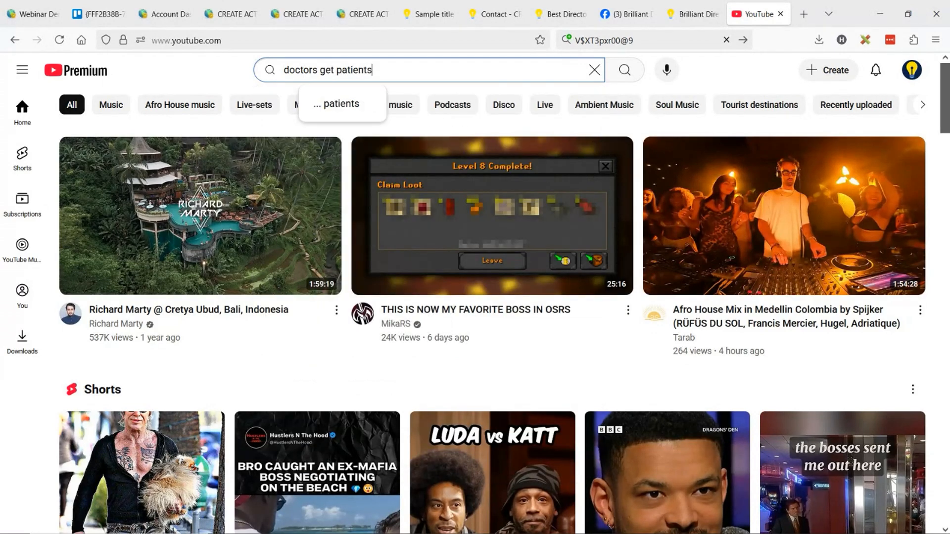
{"action": "key", "text": "Return"}
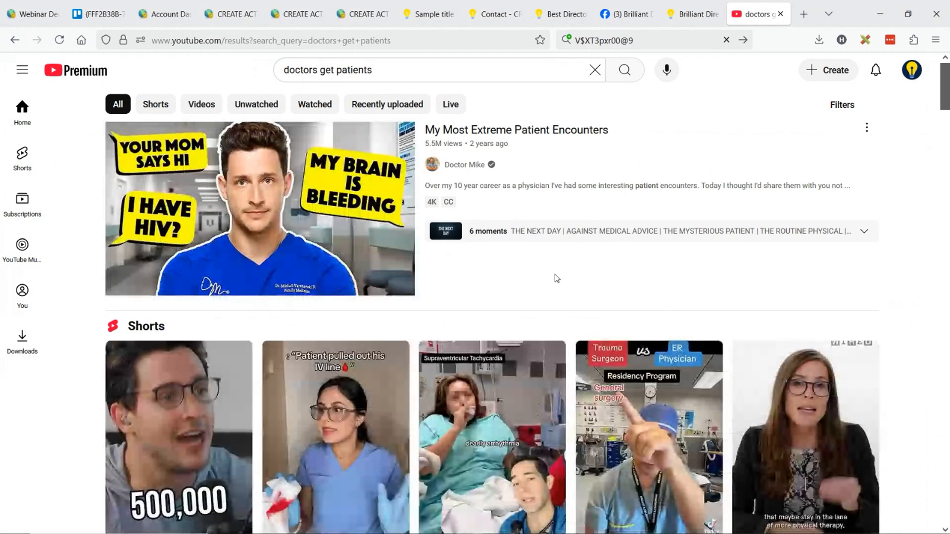
Open the video "My Most Extreme Patient Encounters", copy its URL and return to the AI article form by closing YouTube
{"action": "mouse_move", "coordinate": [238, 157]}
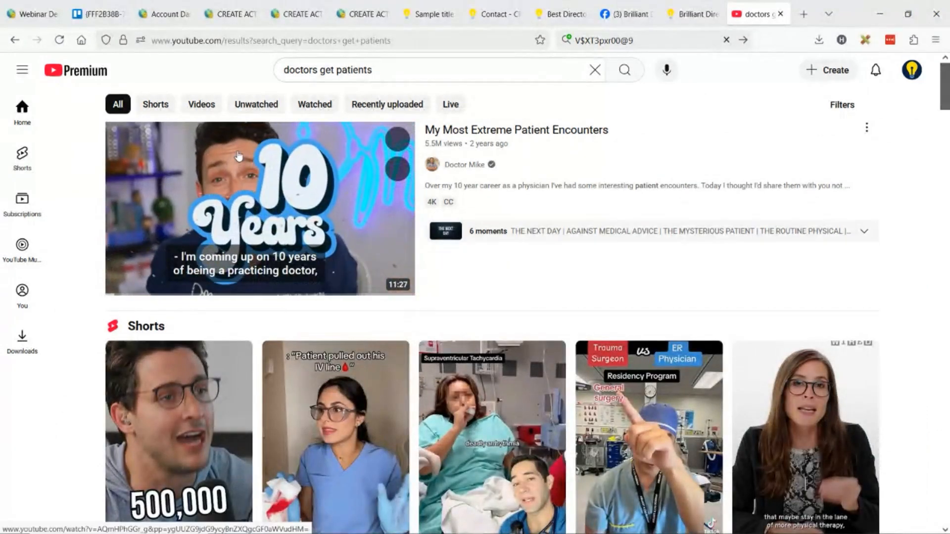
{"action": "left_click", "coordinate": [280, 181]}
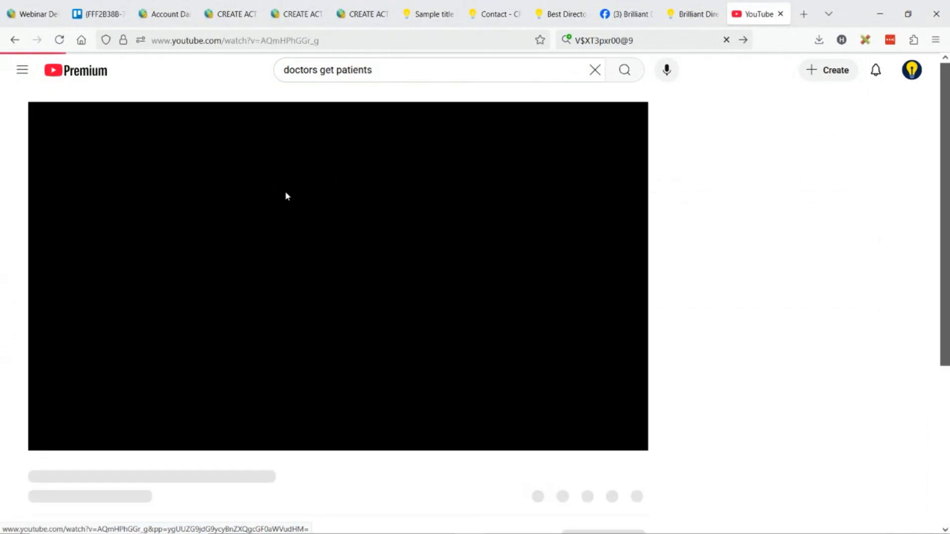
{"action": "key", "text": "ctrl+l"}
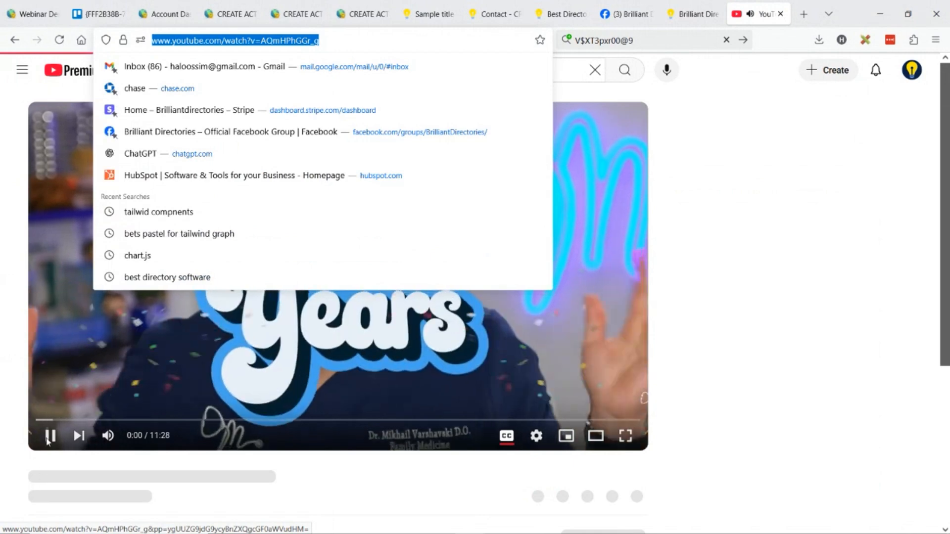
{"action": "left_click", "coordinate": [326, 378]}
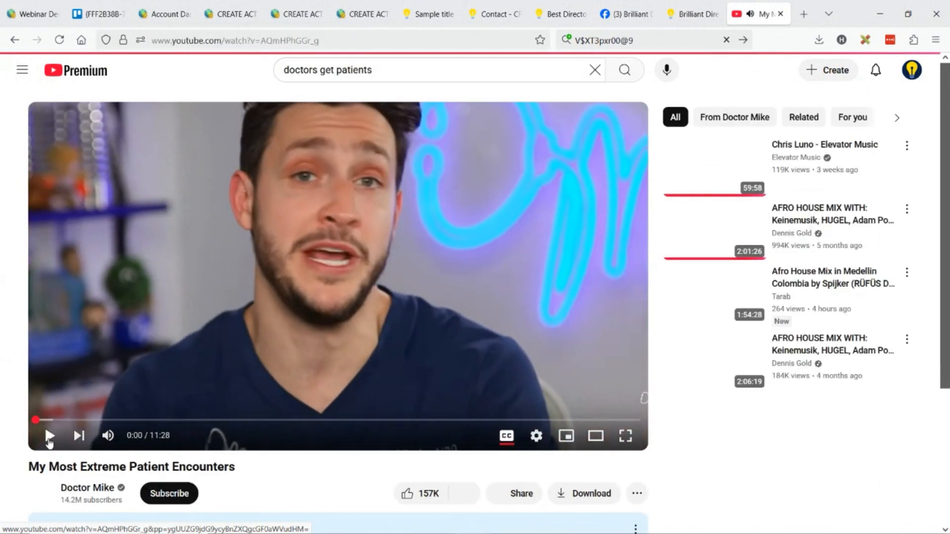
{"action": "left_click", "coordinate": [50, 437]}
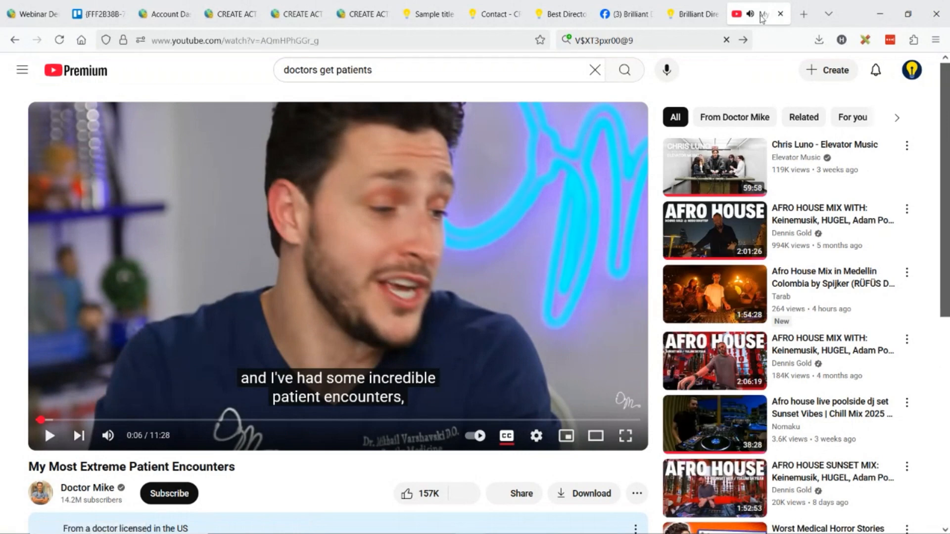
{"action": "key", "text": "ctrl+w"}
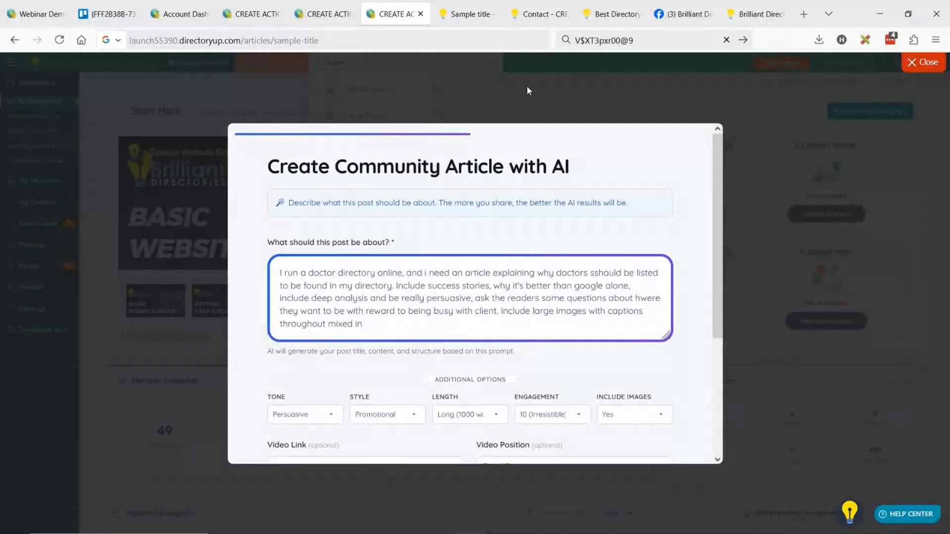
Paste the copied YouTube URL as the video link in the AI article form's additional options
{"action": "scroll", "coordinate": [262, 220], "scroll_direction": "down", "scroll_amount": 3}
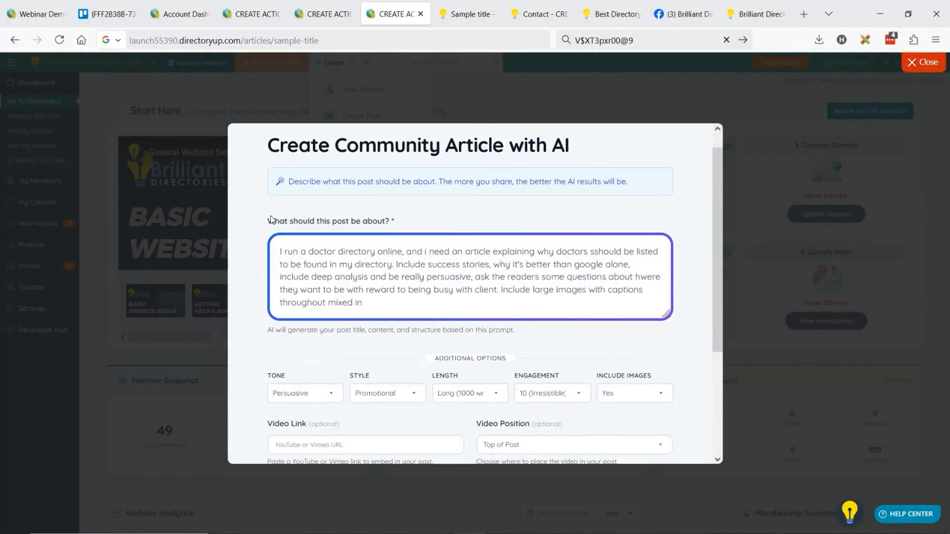
{"action": "scroll", "coordinate": [262, 220], "scroll_direction": "down", "scroll_amount": 1}
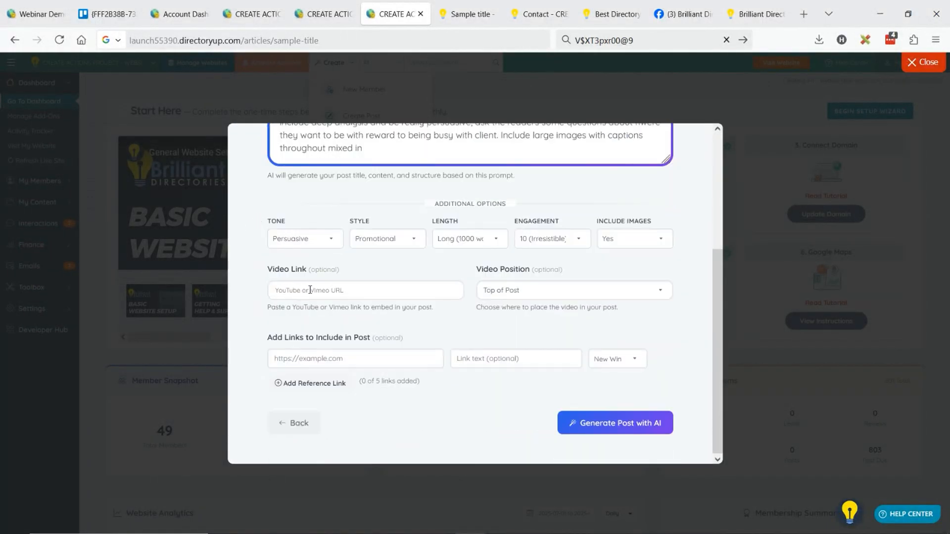
{"action": "left_click", "coordinate": [310, 290]}
{"action": "type", "text": "https://www.youtube.com/watch?v=AQmHPhGGr_g"}
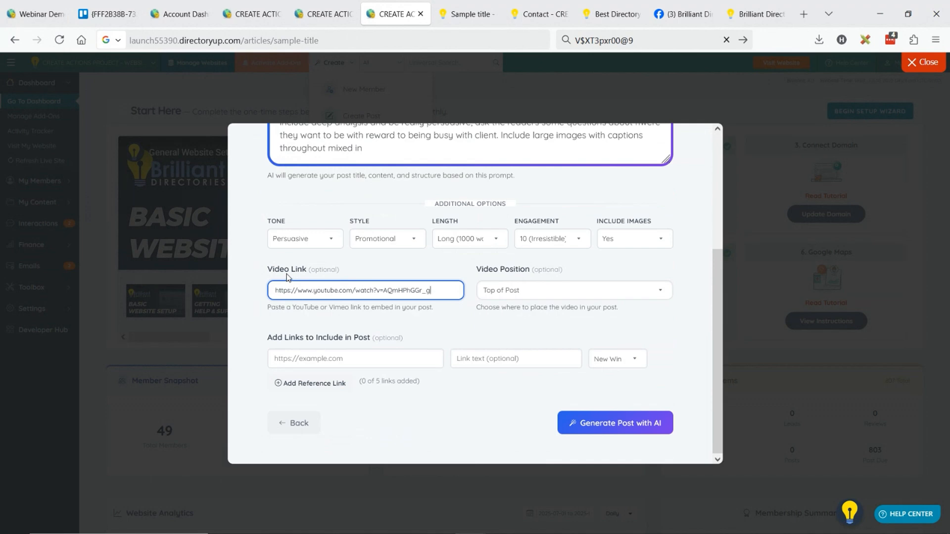
Choose Top of Post as the video position and generate the post with AI
{"action": "left_click", "coordinate": [513, 296]}
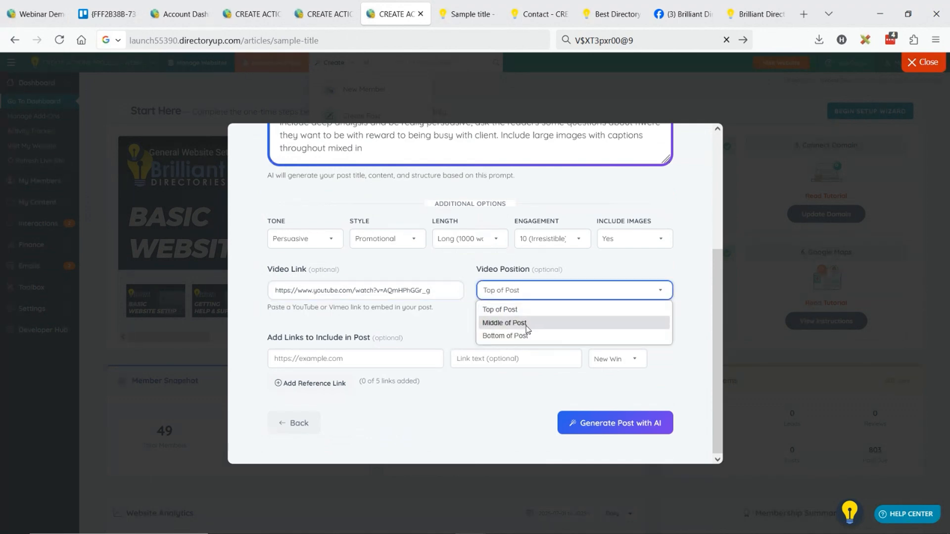
{"action": "left_click", "coordinate": [513, 309]}
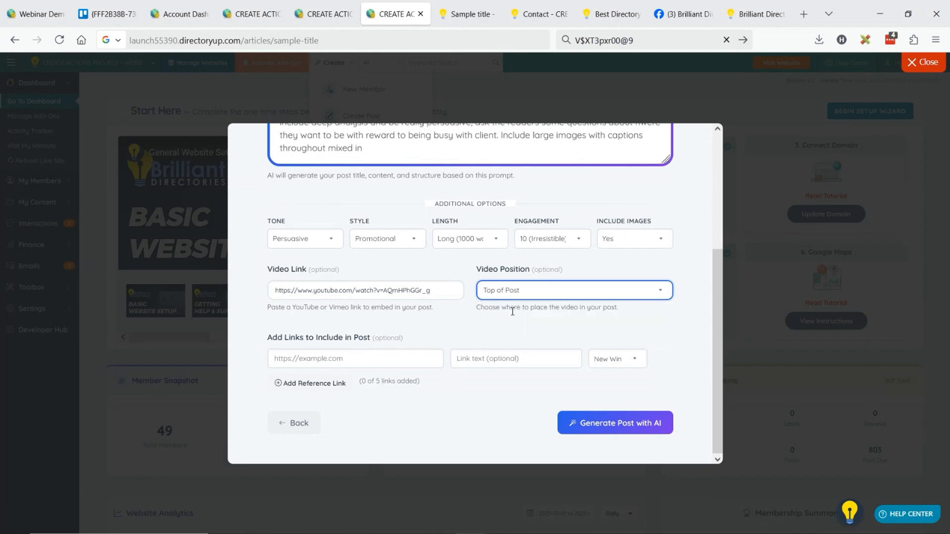
{"action": "left_click", "coordinate": [622, 421]}
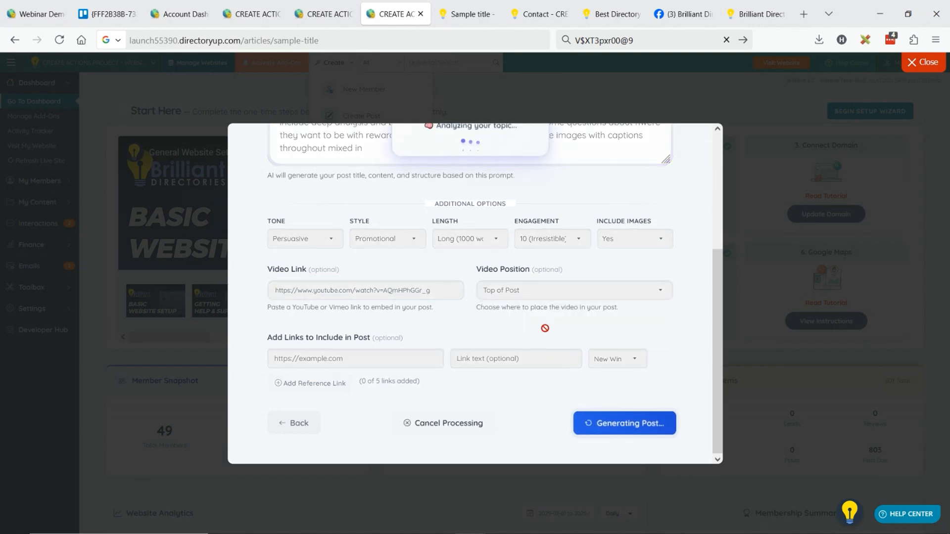
{"action": "scroll", "coordinate": [541, 337], "scroll_direction": "up", "scroll_amount": 3}
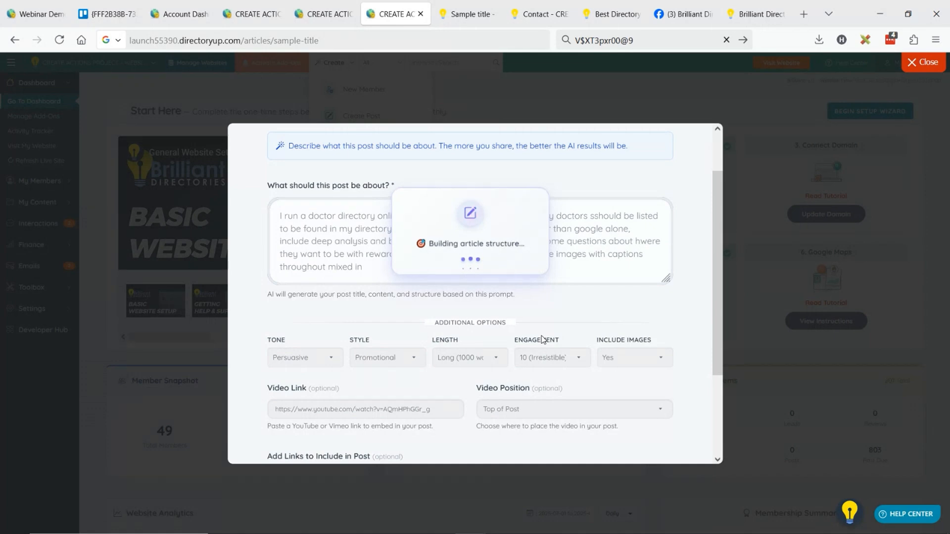
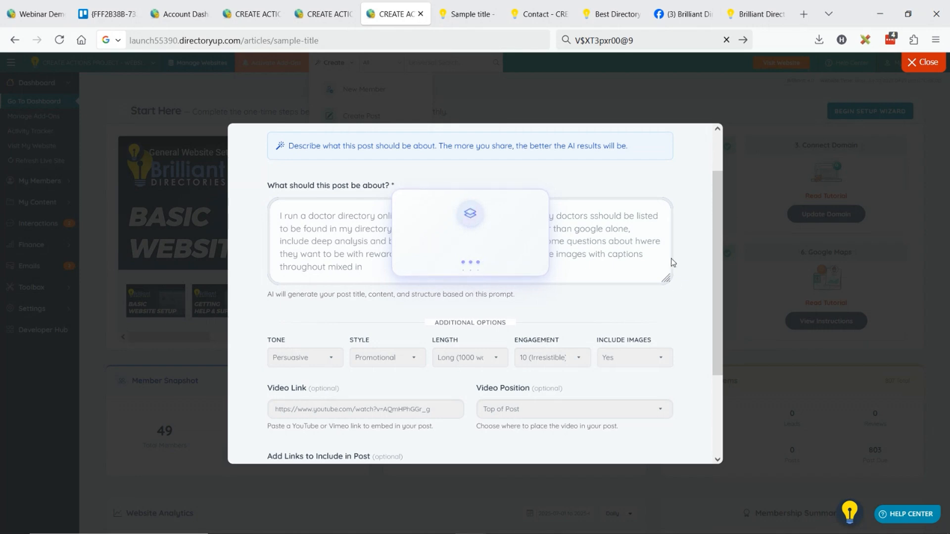
Duplicate the admin dashboard tab in the browser and return to the AI article being generated
{"action": "right_click", "coordinate": [385, 7]}
{"action": "left_click", "coordinate": [432, 133]}
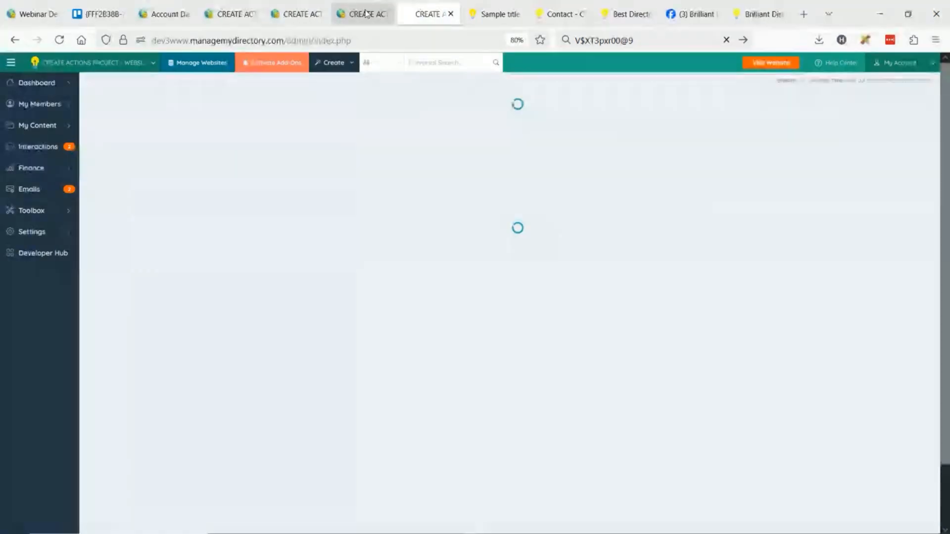
{"action": "left_click", "coordinate": [364, 14]}
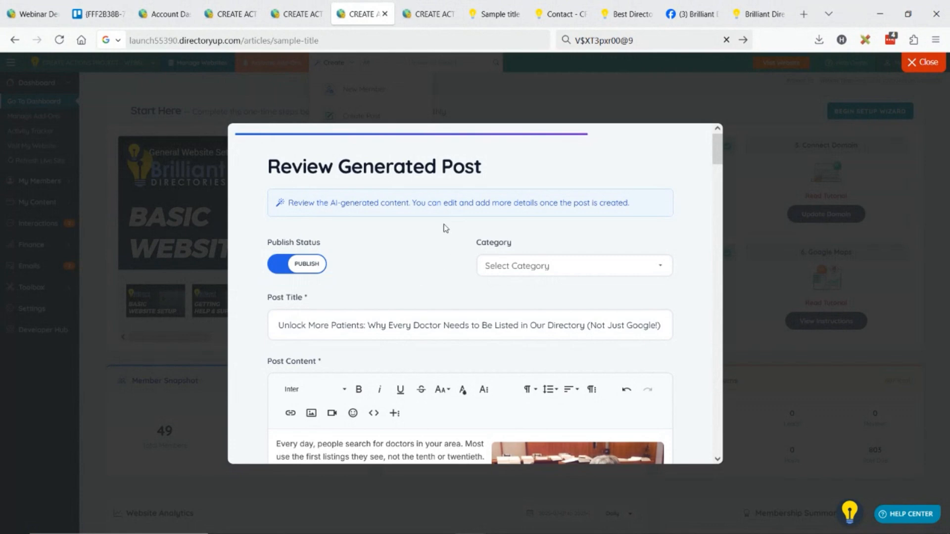
Review the generated doctor directory post, examining its embedded video, images, section text and frequently asked questions
{"action": "scroll", "coordinate": [445, 229], "scroll_direction": "down", "scroll_amount": 3}
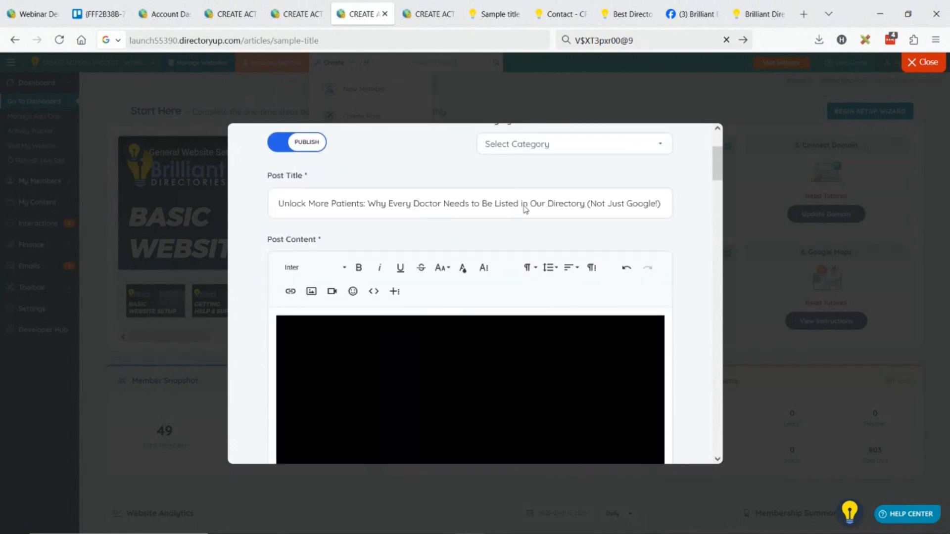
{"action": "scroll", "coordinate": [494, 217], "scroll_direction": "down", "scroll_amount": 3}
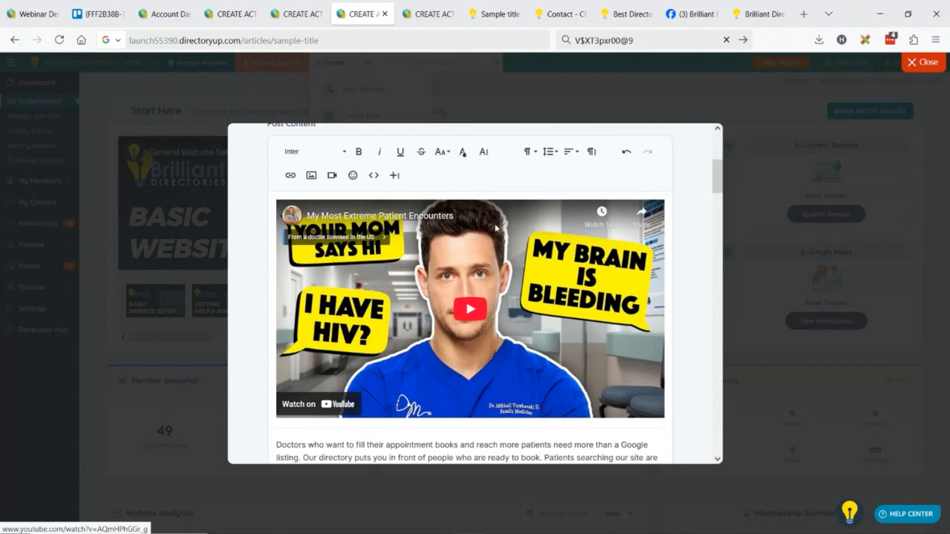
{"action": "scroll", "coordinate": [460, 242], "scroll_direction": "down", "scroll_amount": 3}
{"action": "scroll", "coordinate": [503, 254], "scroll_direction": "up", "scroll_amount": 2}
{"action": "scroll", "coordinate": [502, 254], "scroll_direction": "up", "scroll_amount": 3}
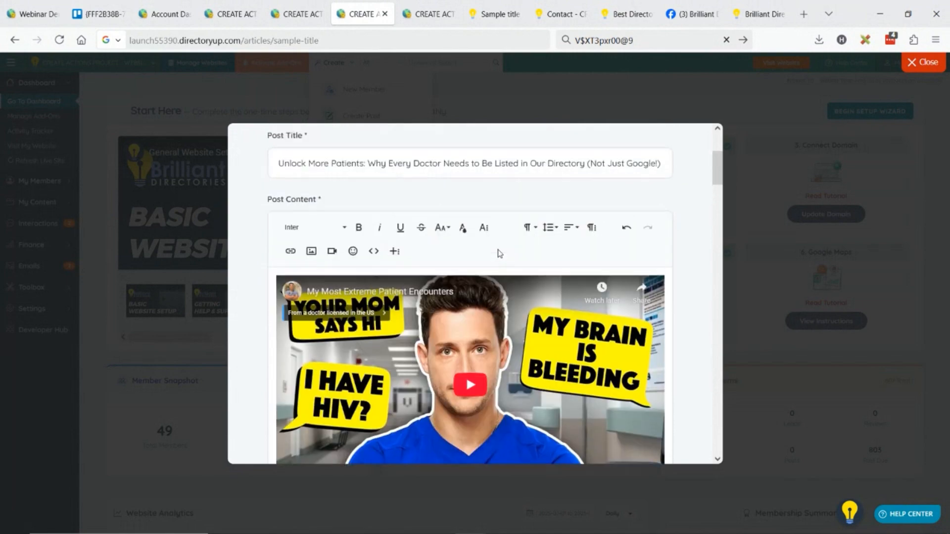
{"action": "scroll", "coordinate": [470, 255], "scroll_direction": "down", "scroll_amount": 10}
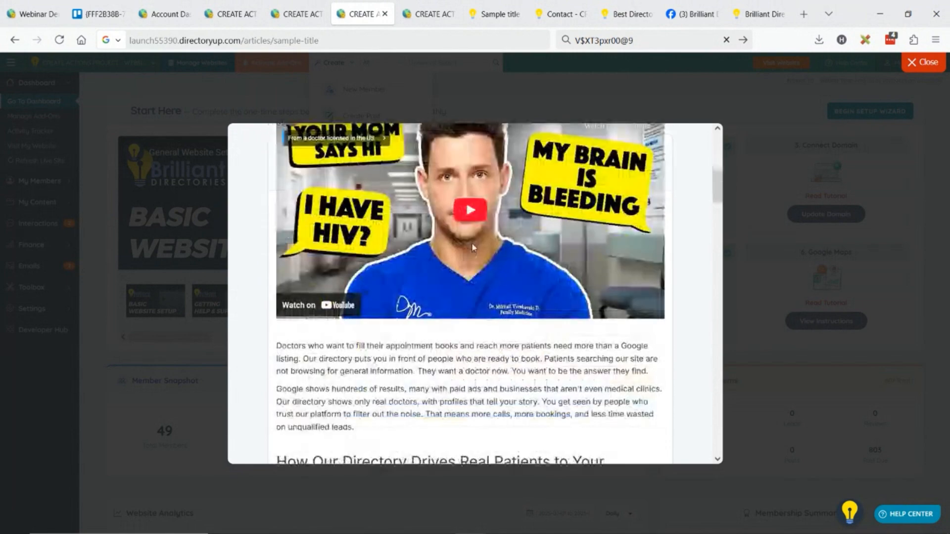
{"action": "scroll", "coordinate": [473, 243], "scroll_direction": "up", "scroll_amount": 3}
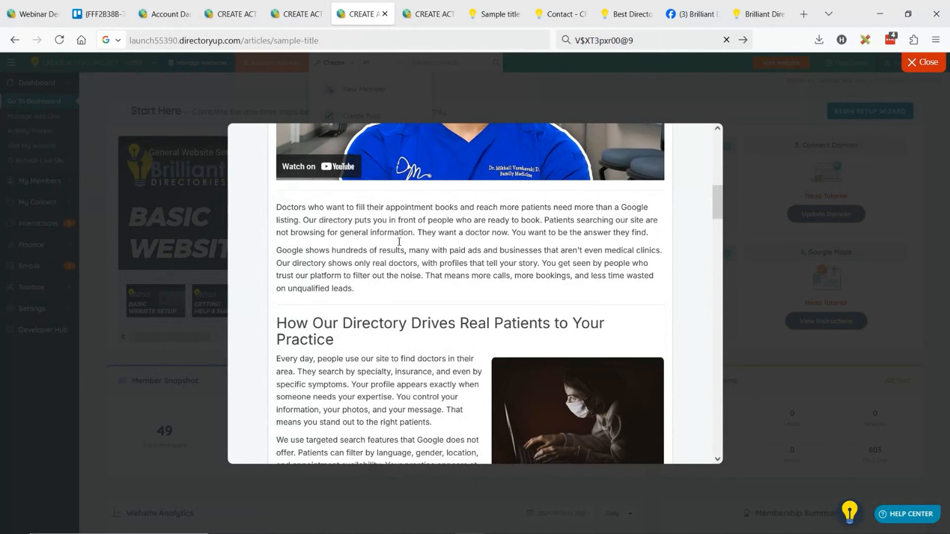
{"action": "scroll", "coordinate": [418, 259], "scroll_direction": "down", "scroll_amount": 5}
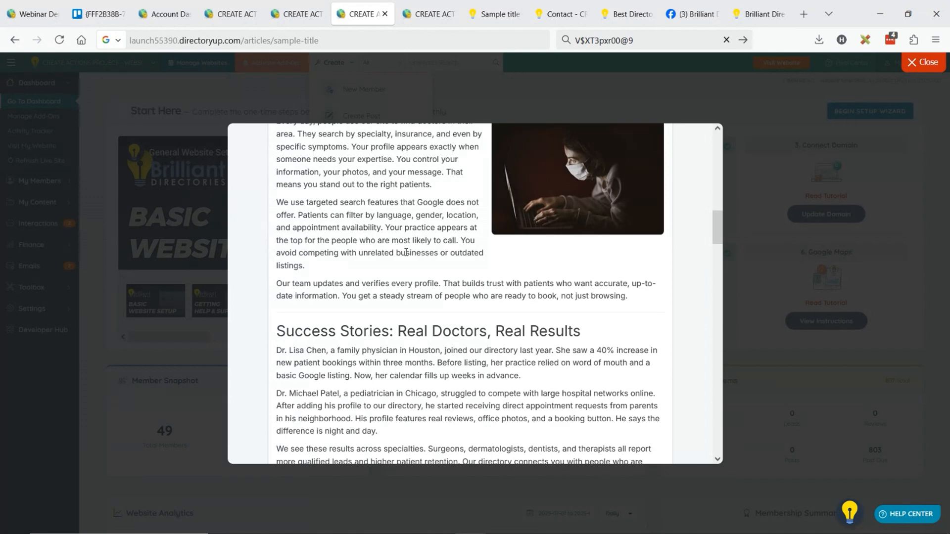
{"action": "scroll", "coordinate": [335, 253], "scroll_direction": "down", "scroll_amount": 10}
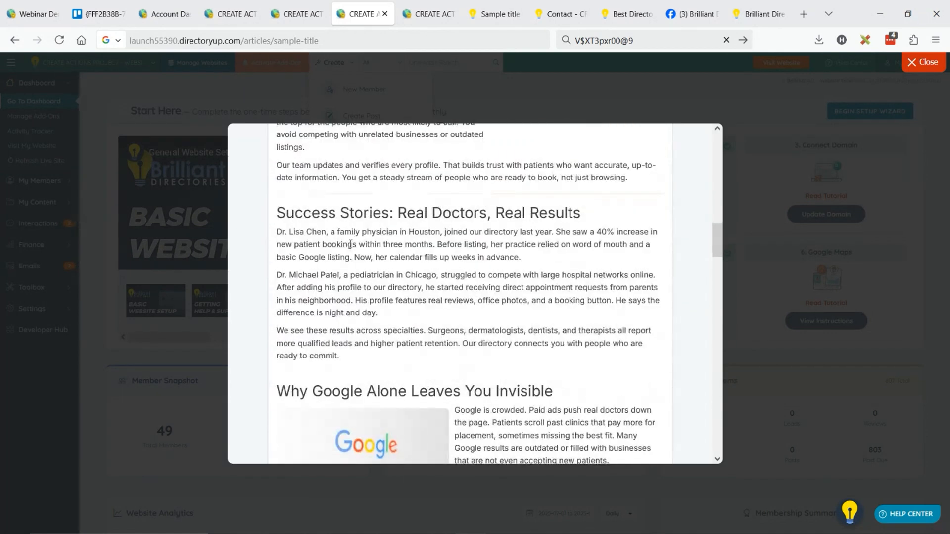
{"action": "scroll", "coordinate": [358, 314], "scroll_direction": "down", "scroll_amount": 15}
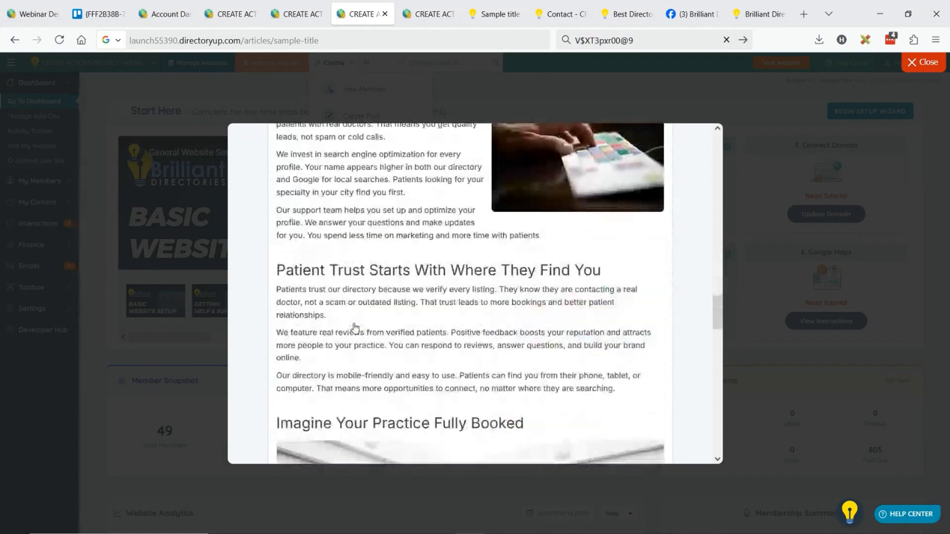
{"action": "scroll", "coordinate": [367, 322], "scroll_direction": "down", "scroll_amount": 10}
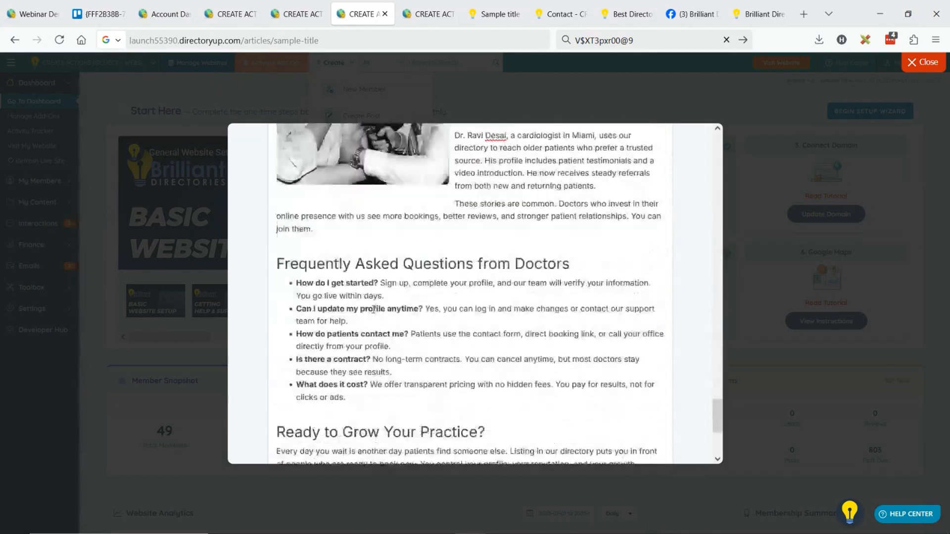
Go back to the AI article form and add reference link rows up to the maximum of five
{"action": "left_click", "coordinate": [299, 422]}
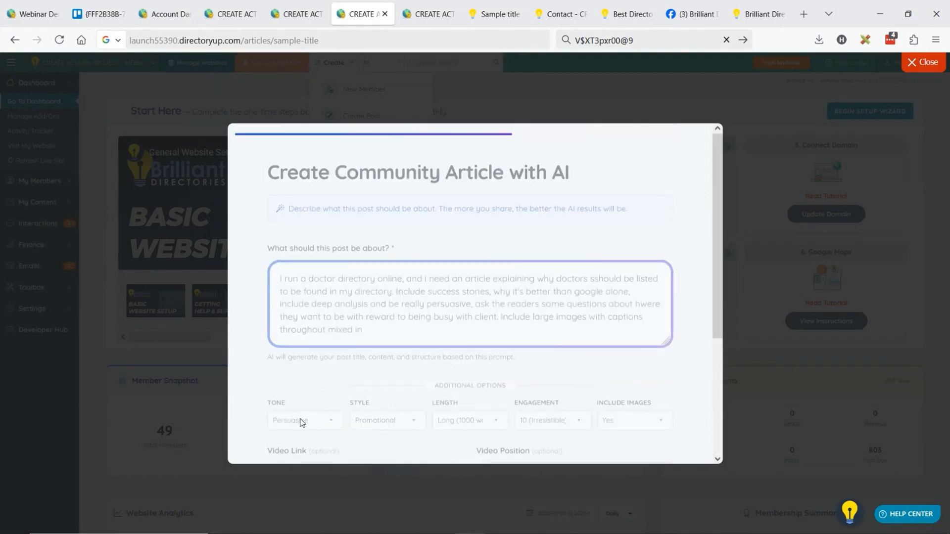
{"action": "scroll", "coordinate": [490, 299], "scroll_direction": "down", "scroll_amount": 2}
{"action": "scroll", "coordinate": [490, 300], "scroll_direction": "down", "scroll_amount": 2}
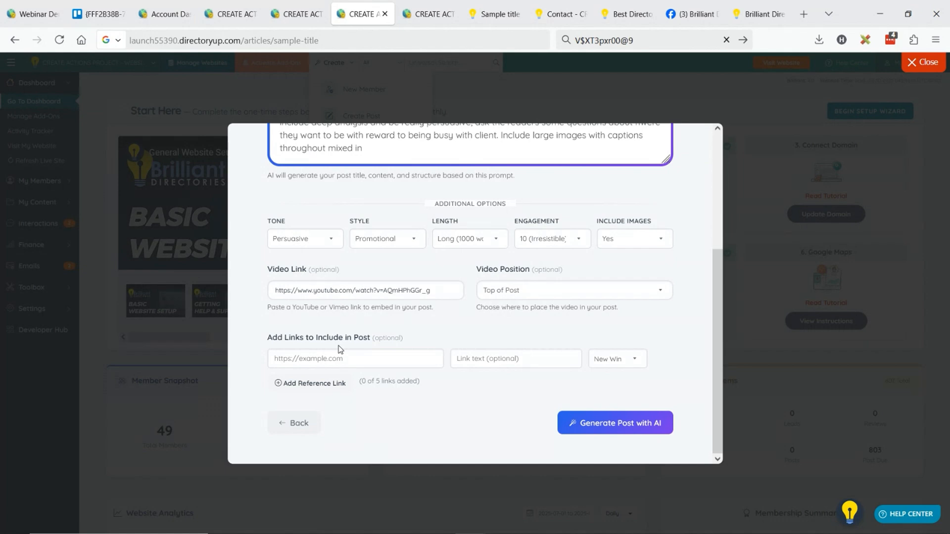
{"action": "left_click", "coordinate": [300, 384]}
{"action": "left_click", "coordinate": [305, 409]}
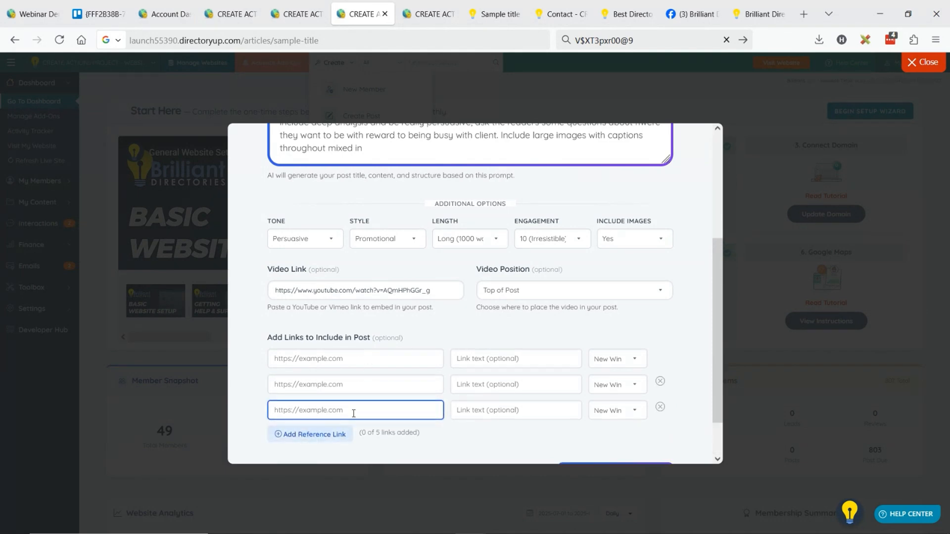
{"action": "left_click", "coordinate": [309, 434]}
{"action": "scroll", "coordinate": [314, 418], "scroll_direction": "down", "scroll_amount": 2}
{"action": "left_click", "coordinate": [317, 388]}
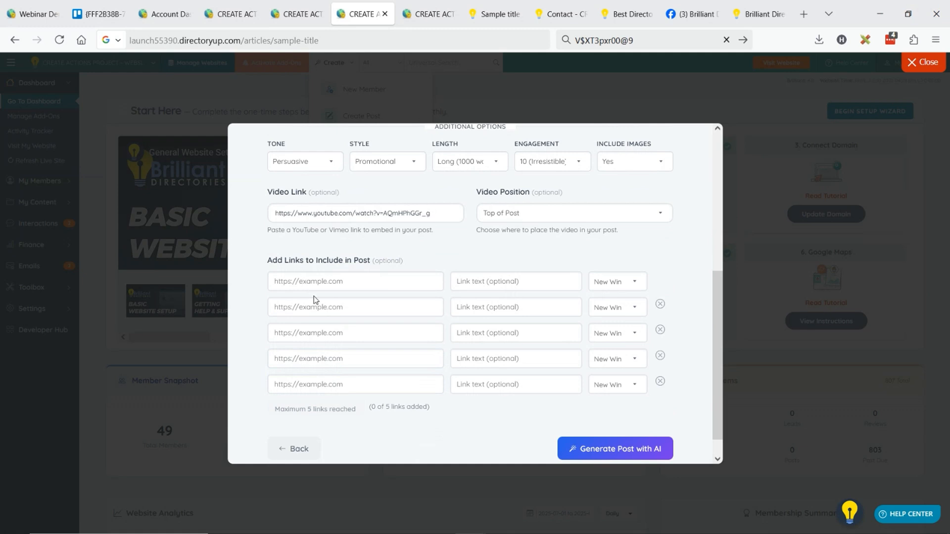
Paste the copied YouTube URL as the address of all five reference links
{"action": "left_click", "coordinate": [342, 283]}
{"action": "type", "text": "https://www.youtube.com/watch?v=AQmHPhGGr_g"}
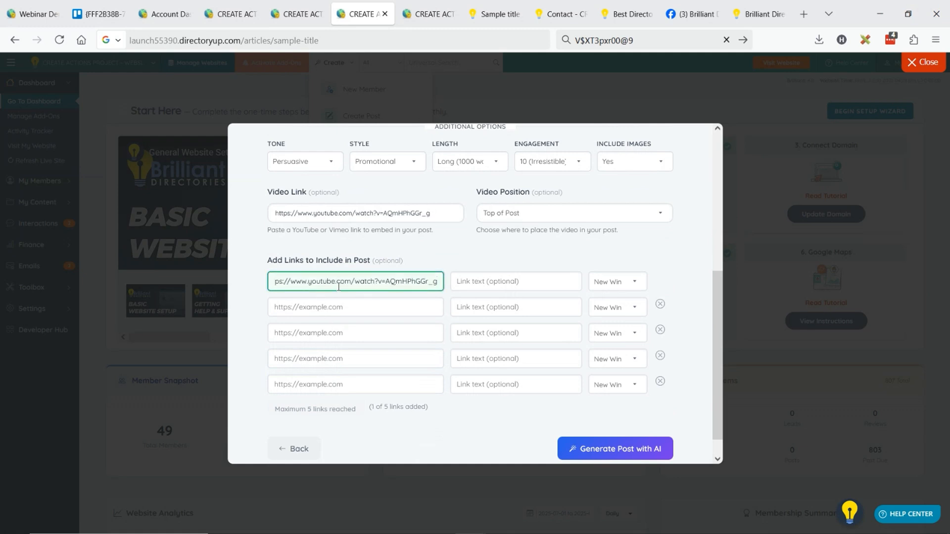
{"action": "left_click", "coordinate": [333, 307]}
{"action": "type", "text": "https://www.youtube.com/watch?v=AQmHPhGGr_g"}
{"action": "left_click", "coordinate": [339, 333]}
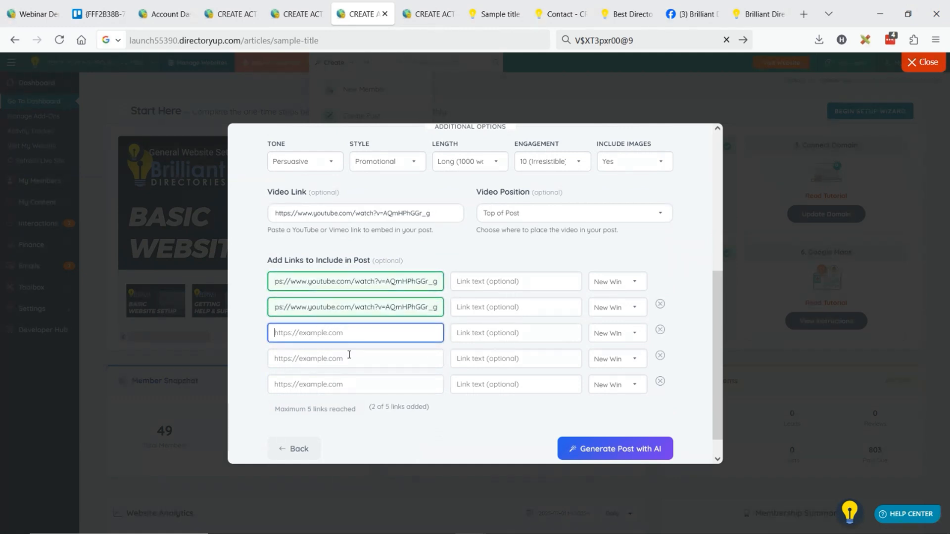
{"action": "type", "text": "https://www.youtube.com/watch?v=AQmHPhGGr_g"}
{"action": "left_click", "coordinate": [343, 360]}
{"action": "type", "text": "https://www.youtube.com/watch?v=AQmHPhGGr_g"}
{"action": "left_click", "coordinate": [324, 385]}
{"action": "type", "text": "https://www.youtube.com/watch?v=AQmHPhGGr_g"}
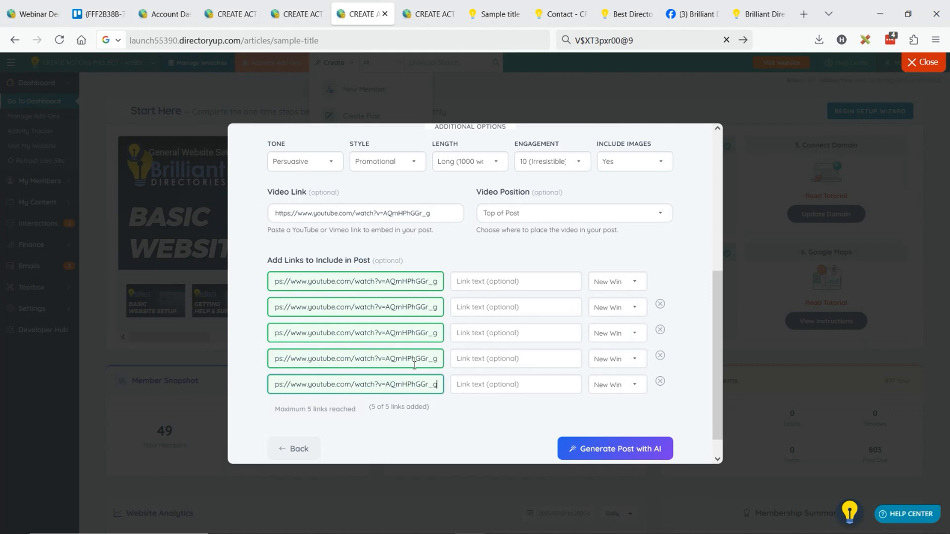
Set the first reference link's text to "JOIN OUR SITE TODAY" and the second's to "LIST YOUR PRACTICE"
{"action": "left_click", "coordinate": [495, 285]}
{"action": "type", "text": "JOIN OUR SITE TODAY"}
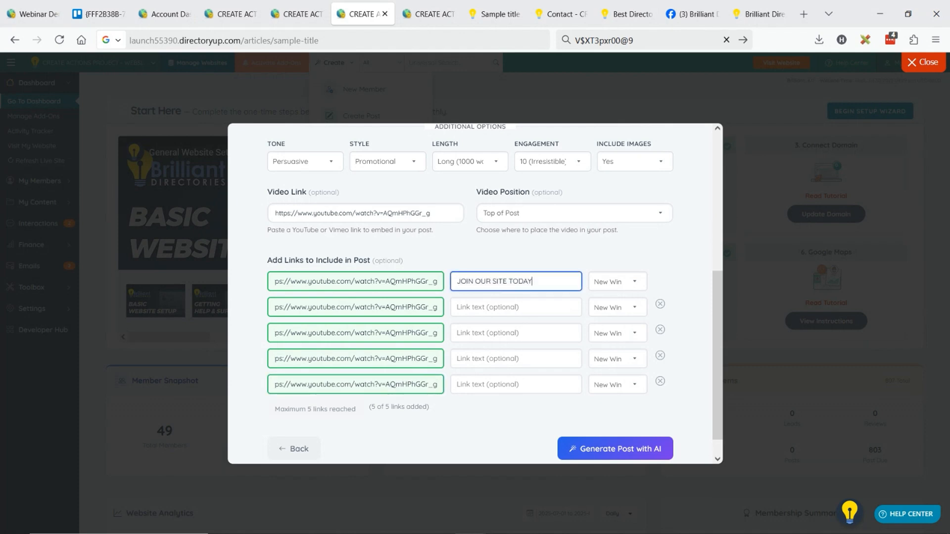
{"action": "left_click", "coordinate": [473, 311]}
{"action": "type", "text": "LIST YOUR PRACTICE"}
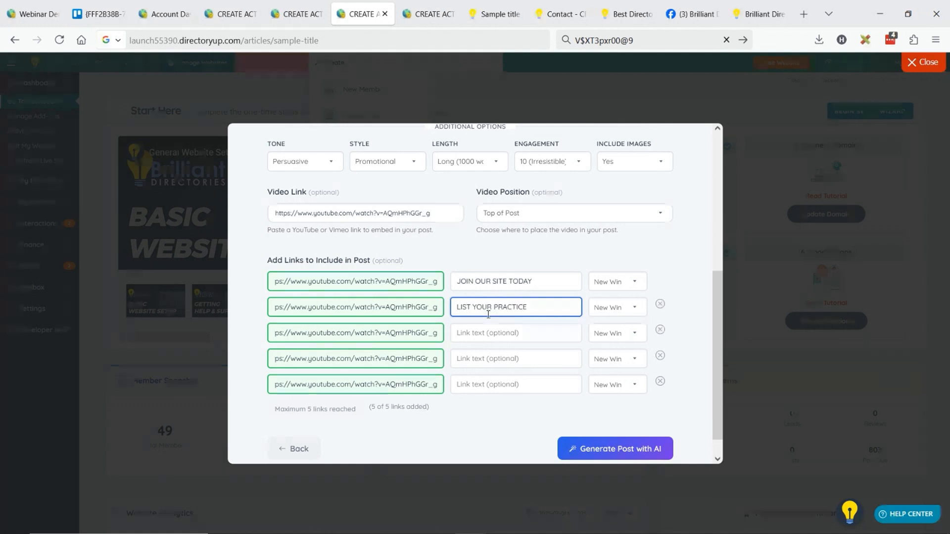
{"action": "left_click", "coordinate": [499, 330]}
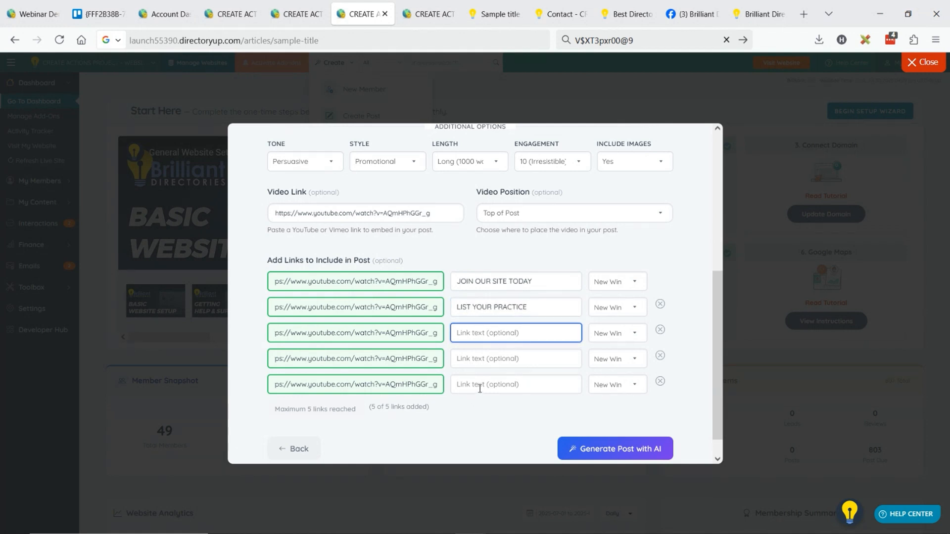
Set the first two reference links to open in the Same Window and generate the post with AI
{"action": "left_click", "coordinate": [634, 283]}
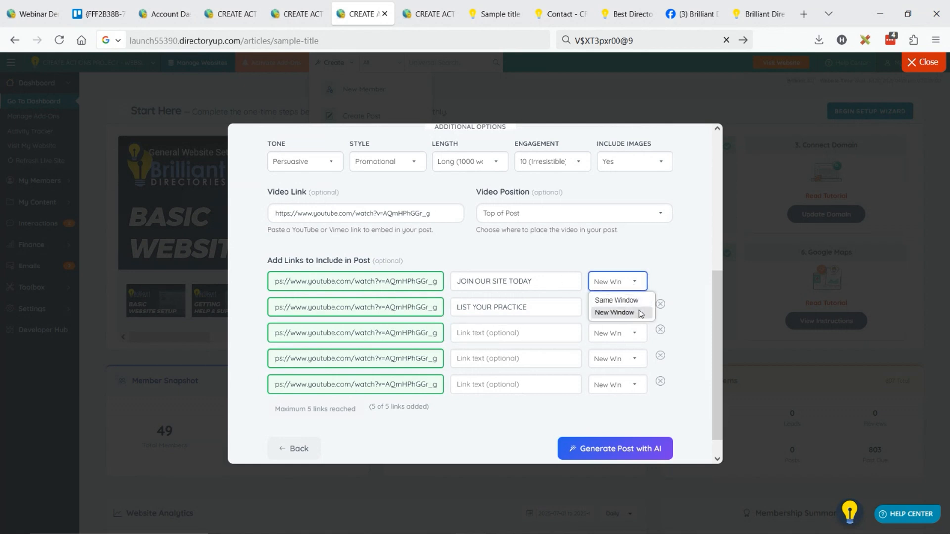
{"action": "left_click", "coordinate": [617, 300]}
{"action": "left_click", "coordinate": [617, 304]}
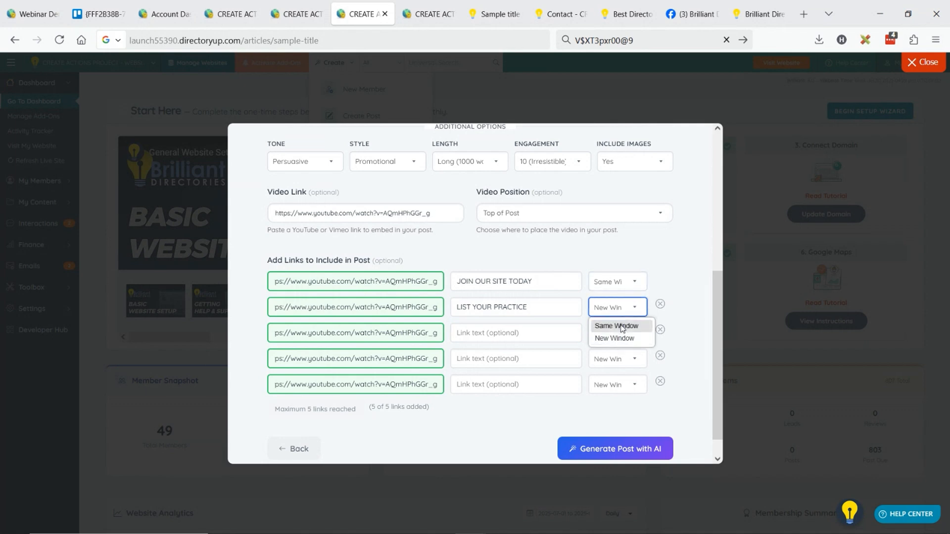
{"action": "left_click", "coordinate": [621, 327]}
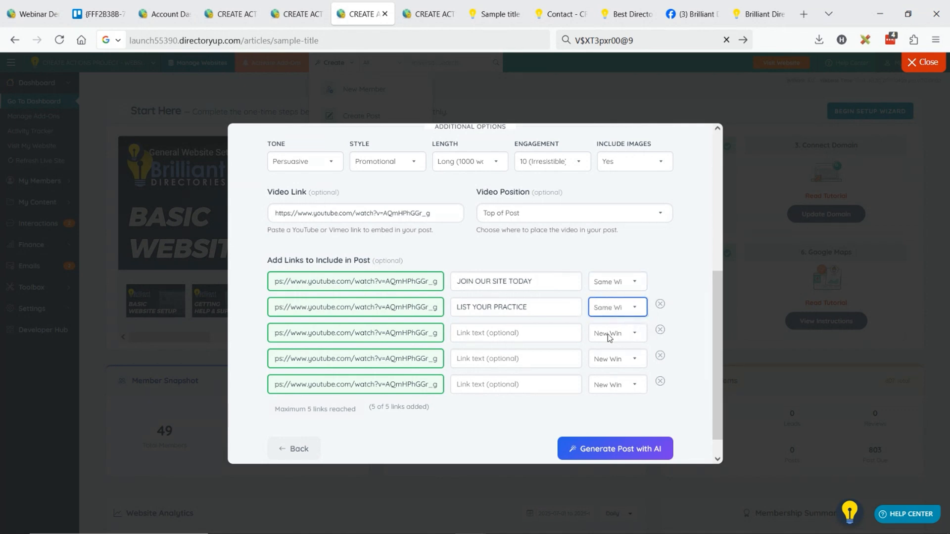
{"action": "left_click", "coordinate": [636, 445]}
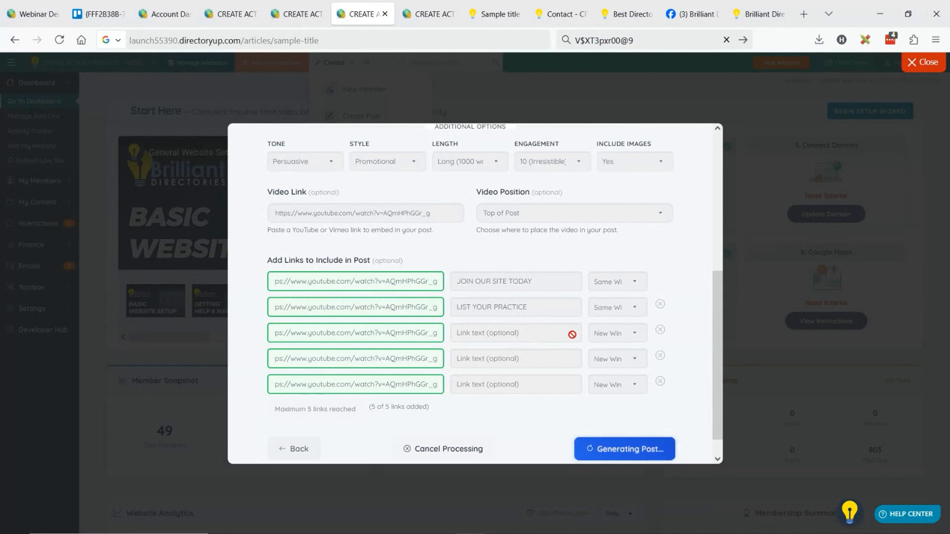
In the duplicated dashboard tab, start a new AI-generated Community Article post with the test member as author
{"action": "left_click", "coordinate": [418, 6]}
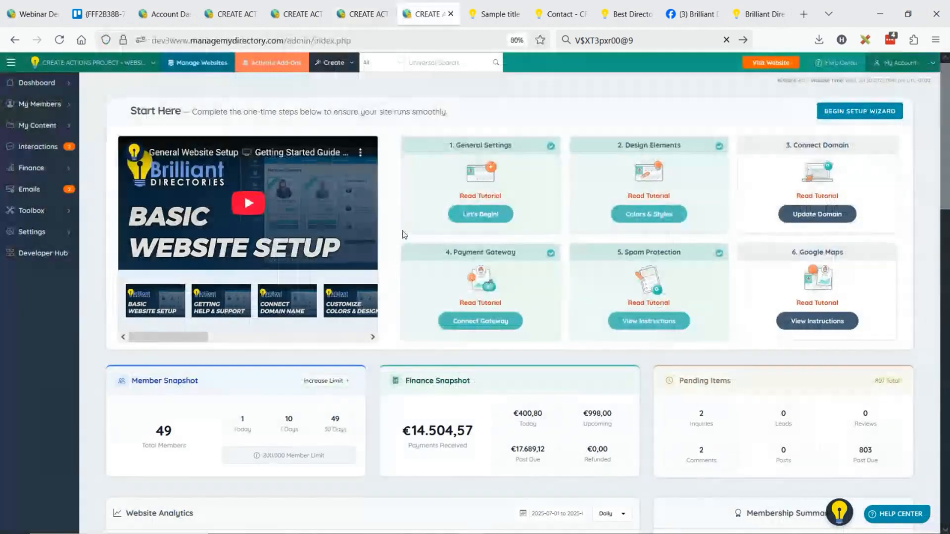
{"action": "left_click", "coordinate": [333, 62]}
{"action": "left_click", "coordinate": [363, 117]}
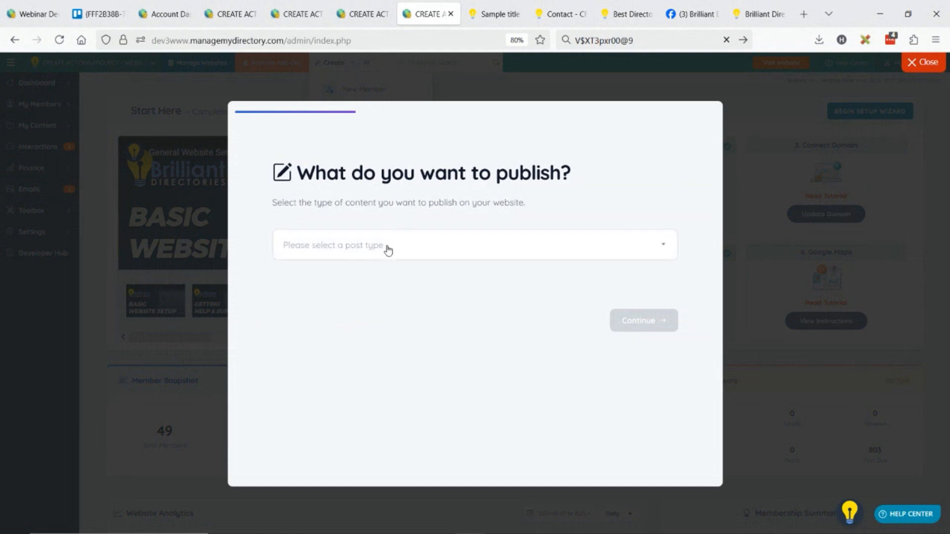
{"action": "left_click", "coordinate": [372, 248]}
{"action": "left_click", "coordinate": [379, 327]}
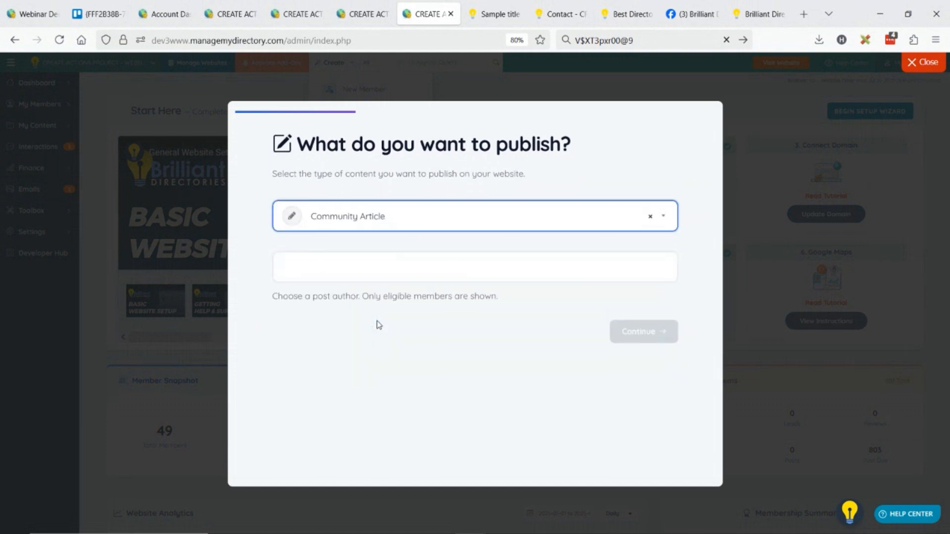
{"action": "left_click", "coordinate": [337, 271]}
{"action": "left_click", "coordinate": [370, 355]}
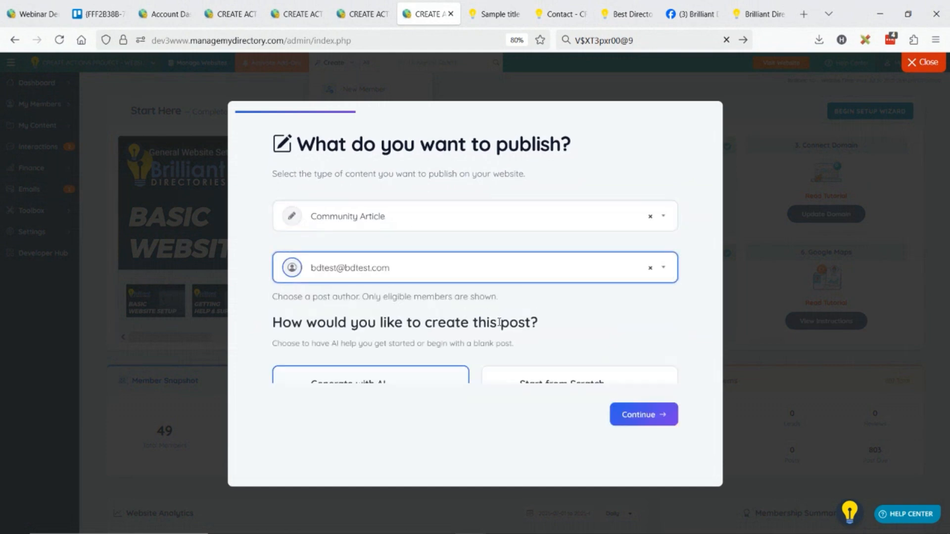
{"action": "left_click", "coordinate": [638, 445]}
Begin the article prompt with "Write official press release for the launch of my dictor directory"
{"action": "left_click", "coordinate": [317, 259]}
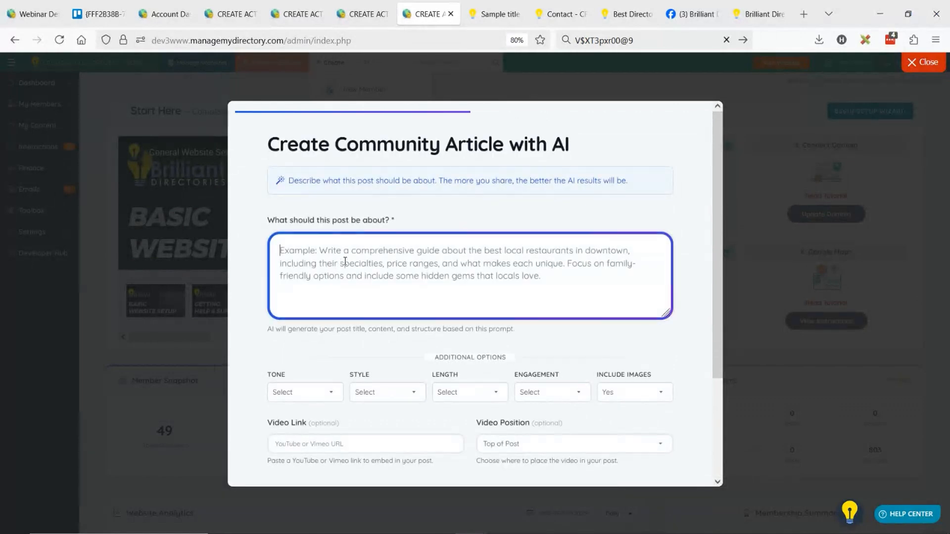
{"action": "type", "text": "Write "}
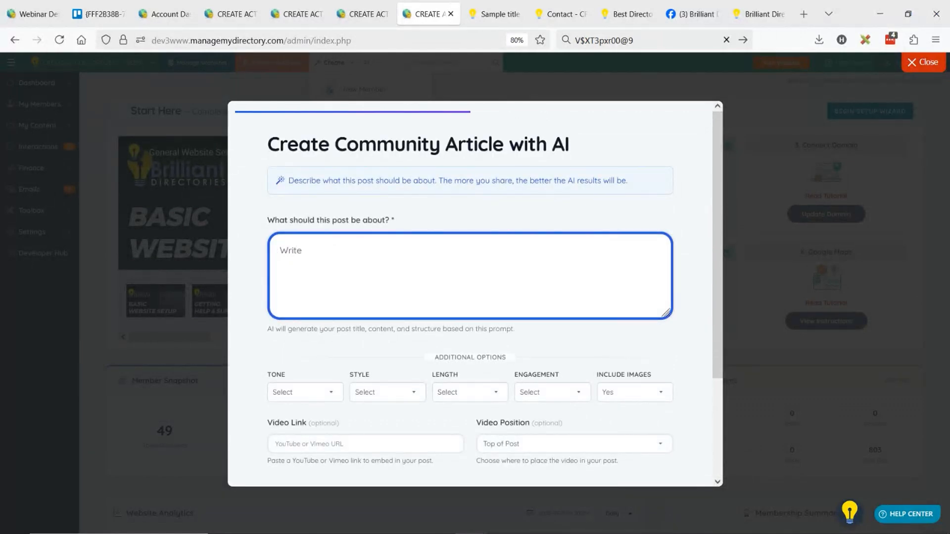
{"action": "type", "text": "official press release fotr t"}
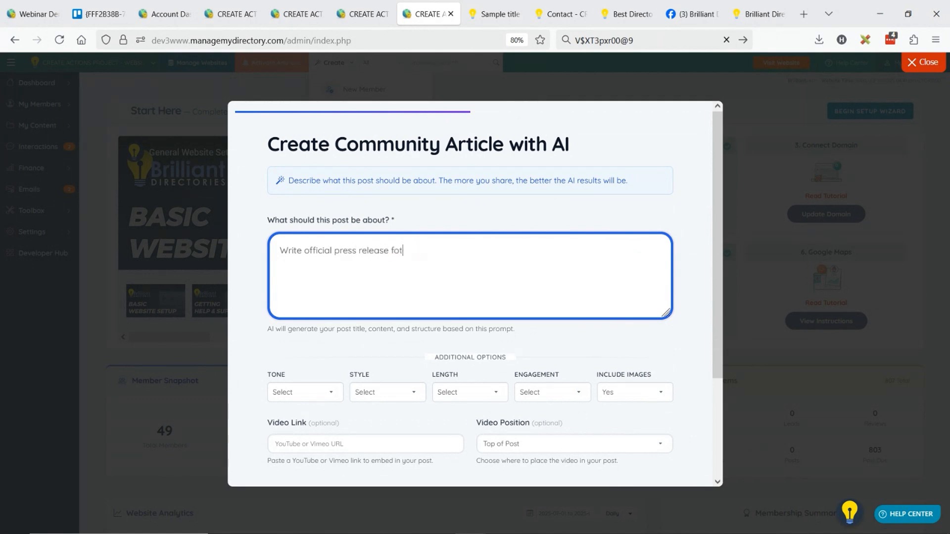
{"action": "type", "text": "the launch of my dictor directory"}
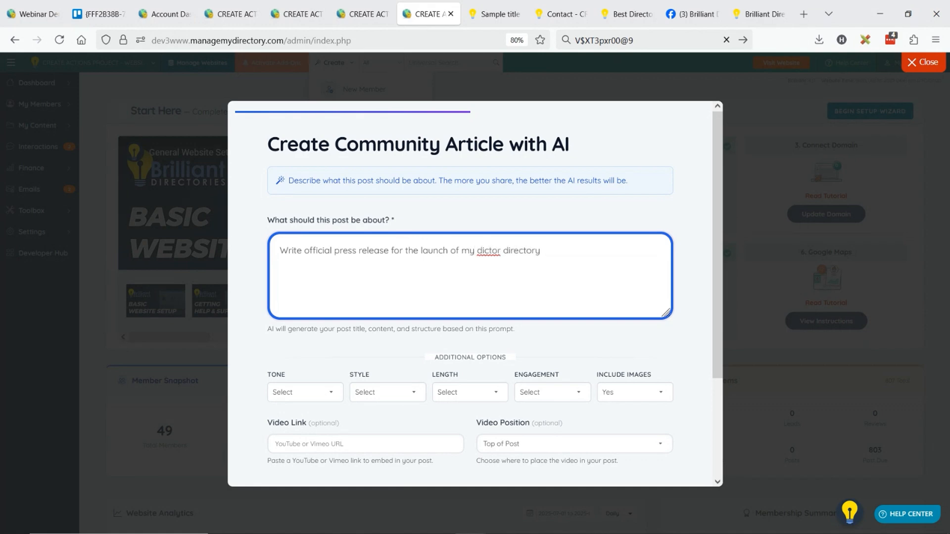
{"action": "type", "text": " called DateaDoctor.com"}
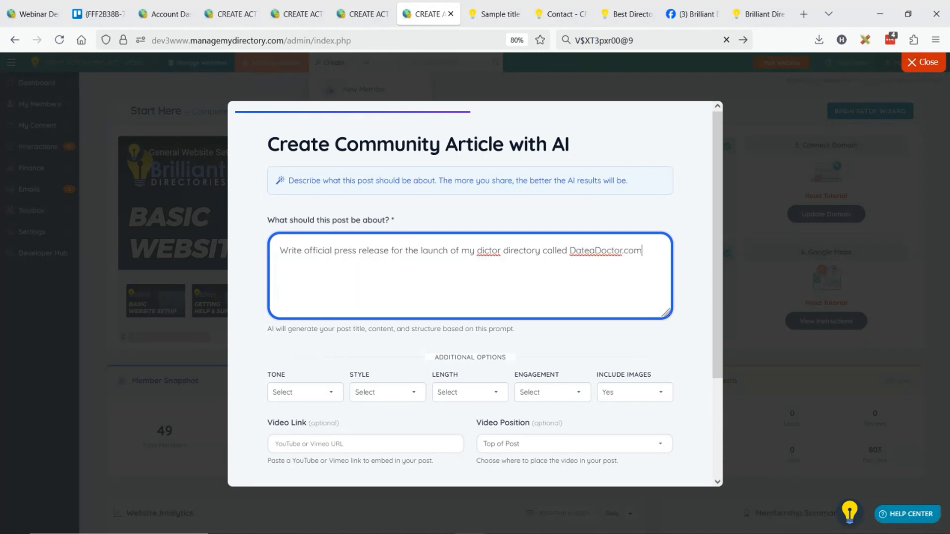
Continue the article prompt with "called DateaDoctor.com? on this sit eyou can find medical professionals to date."
{"action": "type", "text": "? on this sit euou can find medic"}
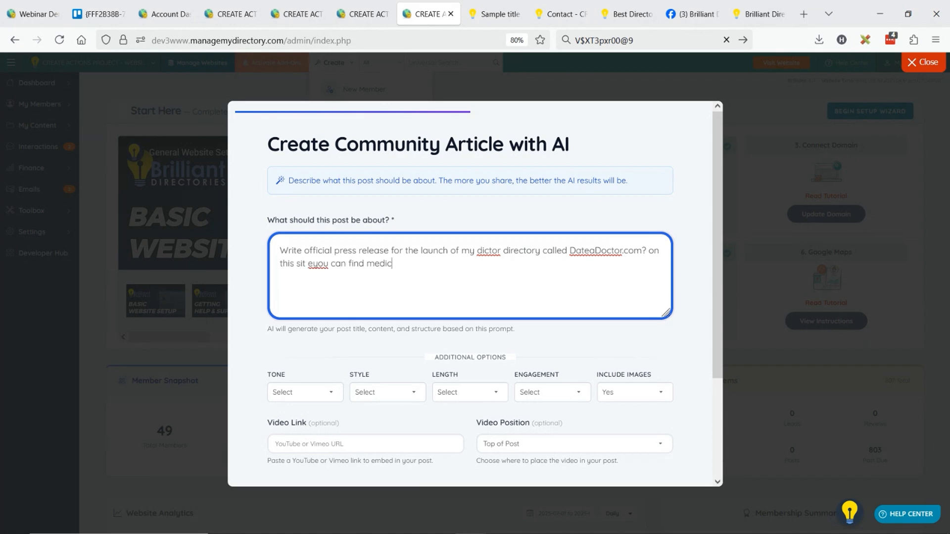
{"action": "type", "text": "al professionals to date."}
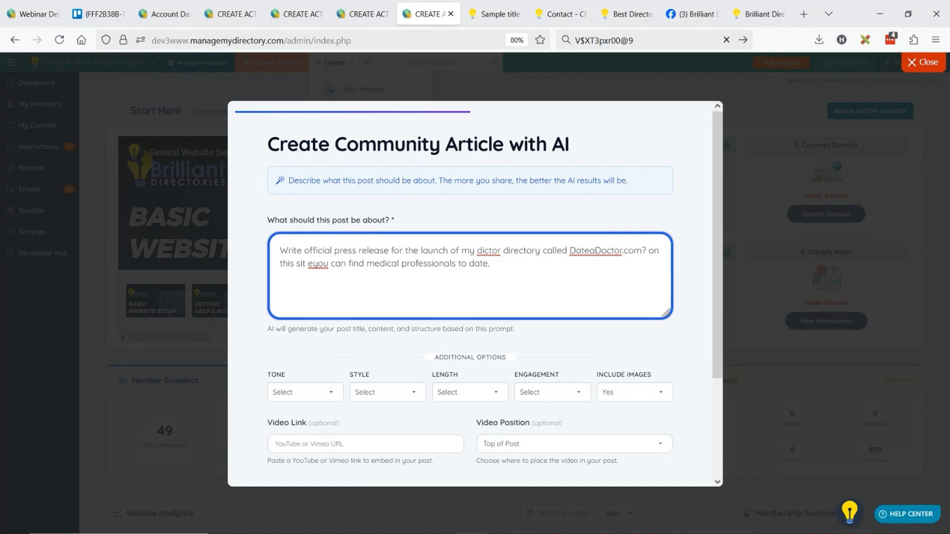
{"action": "type", "text": " It's just like tinder but onul doc"}
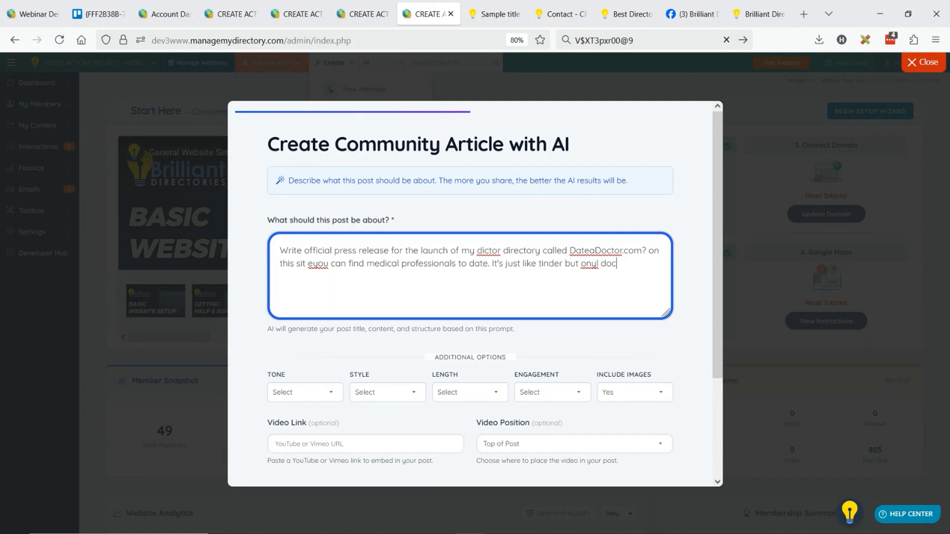
{"action": "type", "text": "tors and medical professional a"}
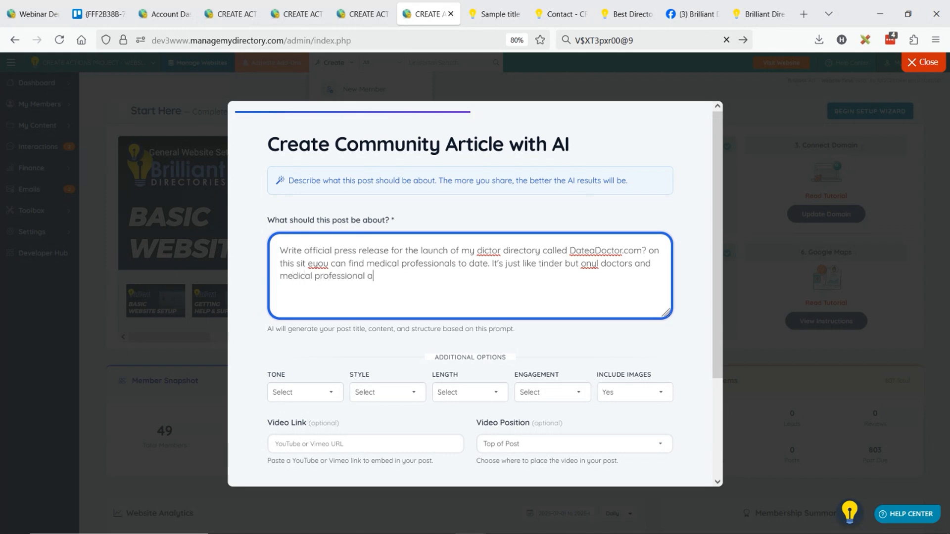
{"action": "type", "text": "llowed. Explain how it will be dist"}
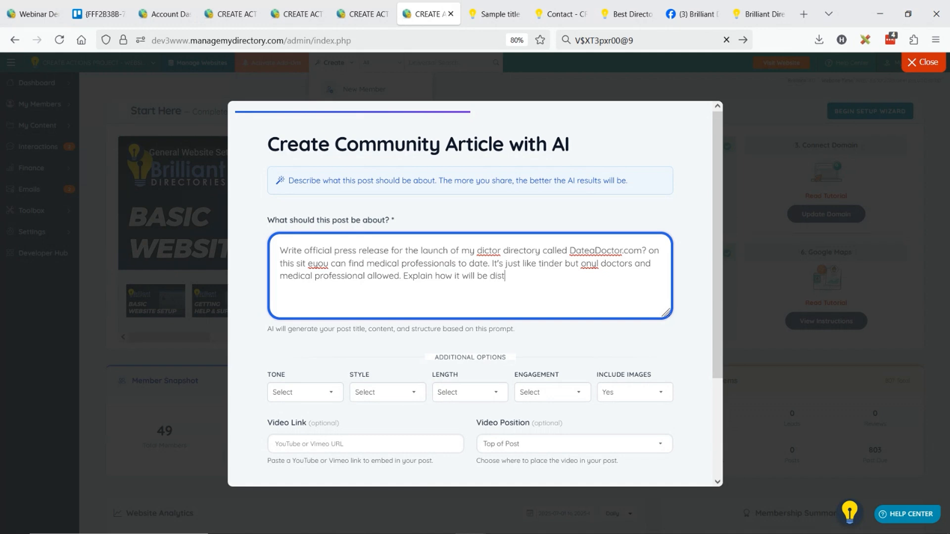
{"action": "type", "text": "ruptive and we're accepting ear"}
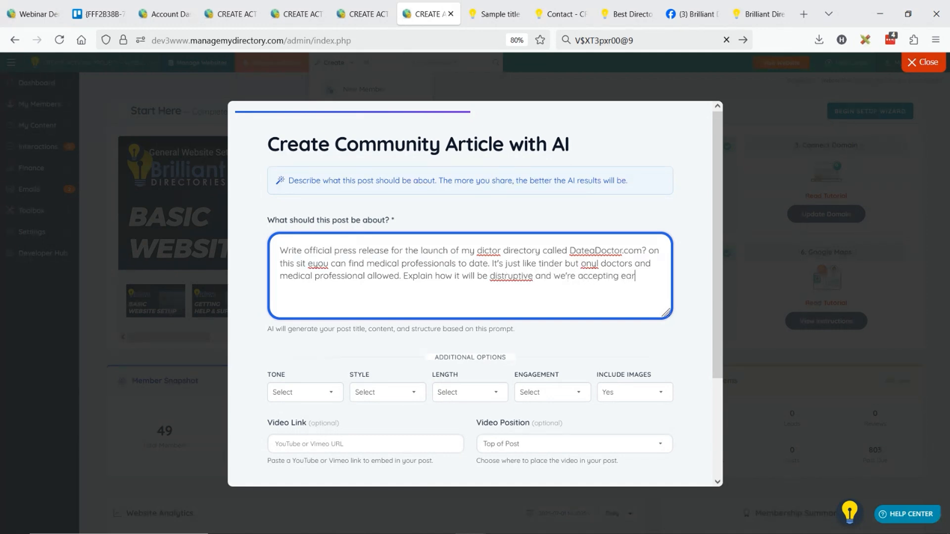
{"action": "type", "text": "ly investor seed money."}
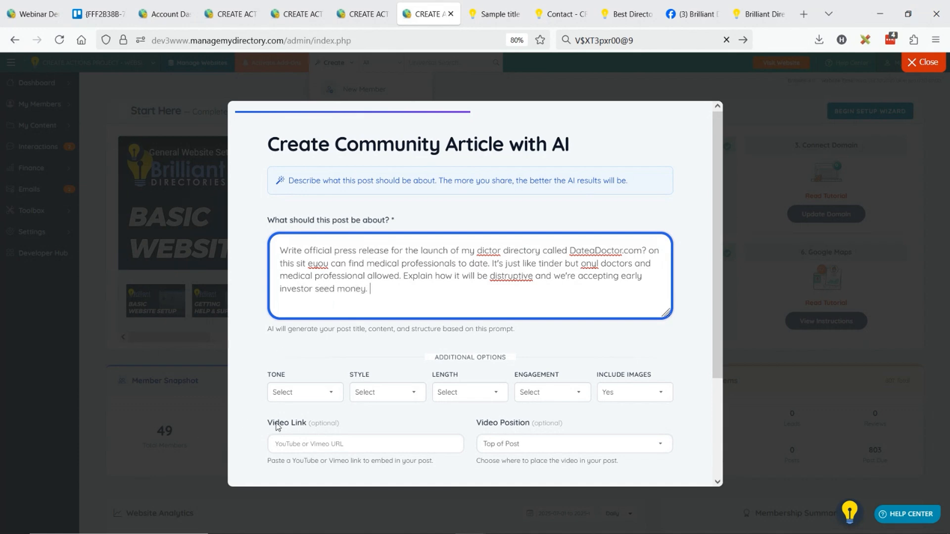
Set the article's tone to Professional, its style to News Article and its length to Long (1000 words)
{"action": "left_click", "coordinate": [293, 397]}
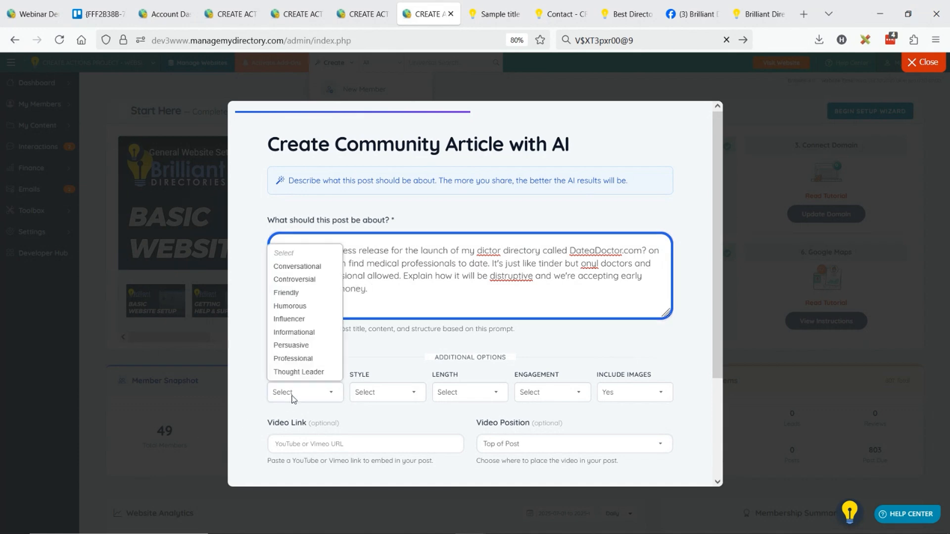
{"action": "left_click", "coordinate": [303, 360]}
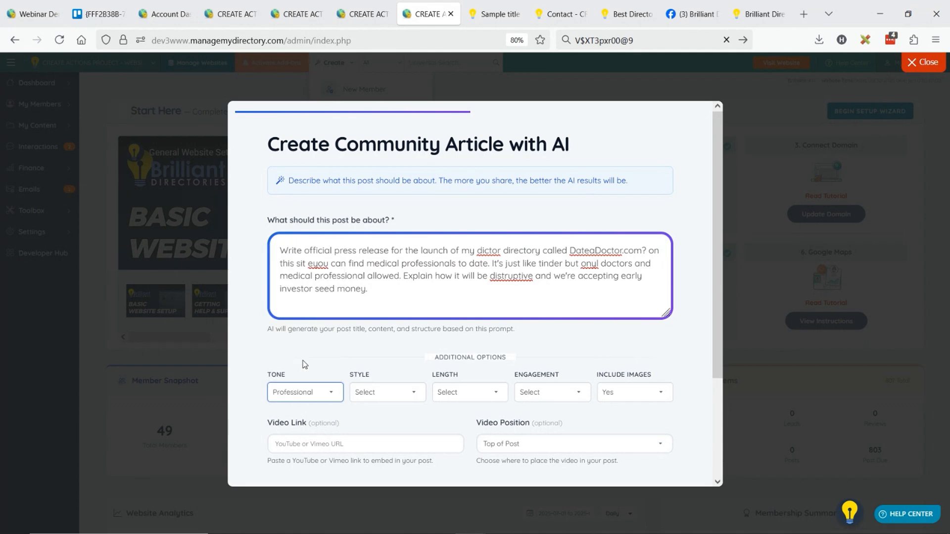
{"action": "left_click", "coordinate": [398, 392]}
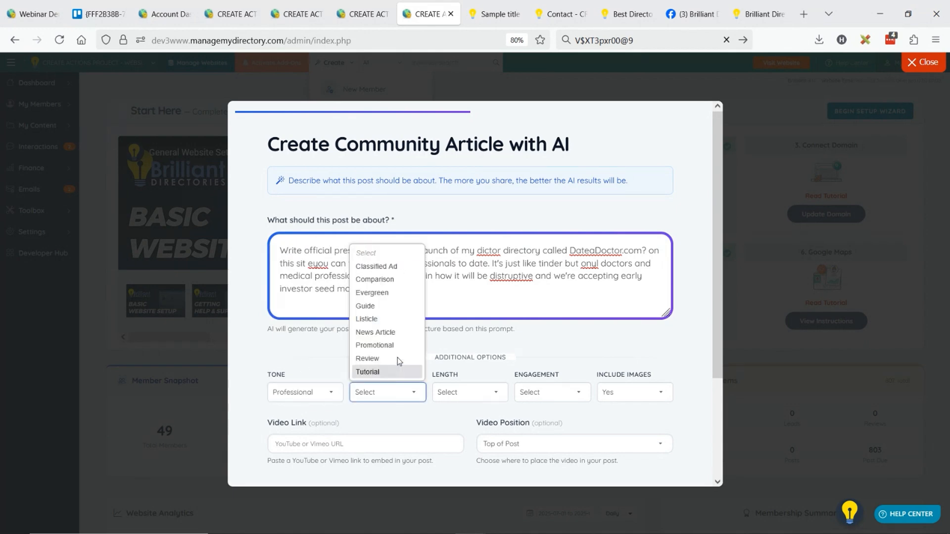
{"action": "left_click", "coordinate": [396, 332]}
{"action": "left_click", "coordinate": [488, 395]}
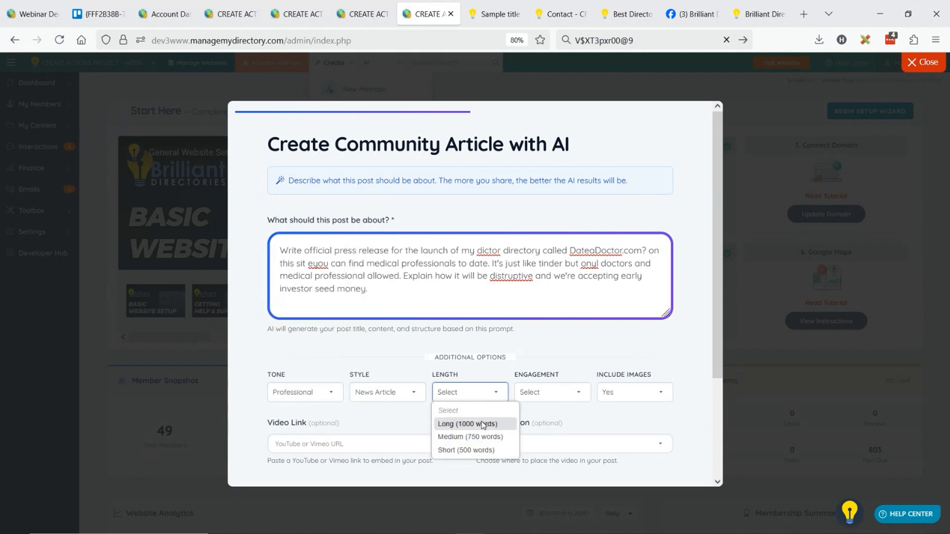
{"action": "left_click", "coordinate": [484, 425]}
Set the article's engagement level to 5 (Engaging) and exclude images from the post
{"action": "left_click", "coordinate": [554, 394]}
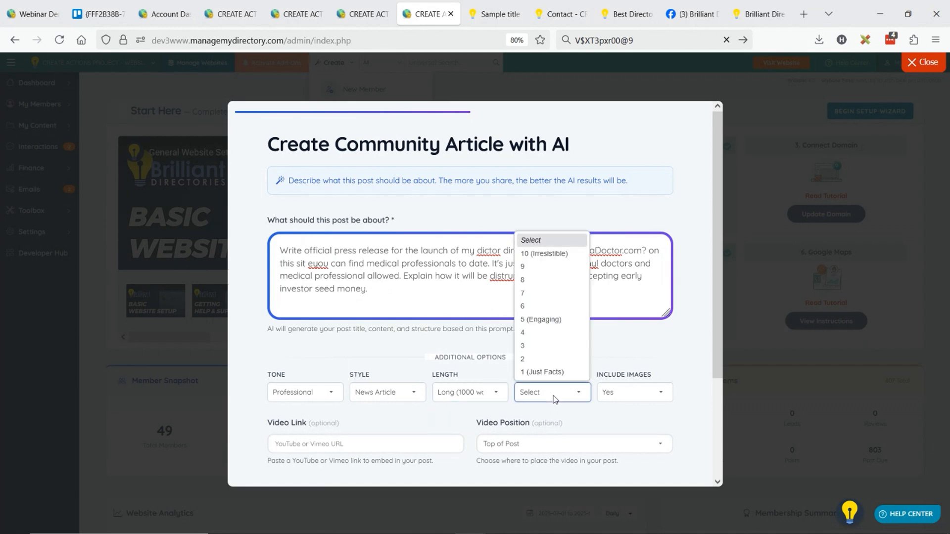
{"action": "left_click", "coordinate": [560, 320]}
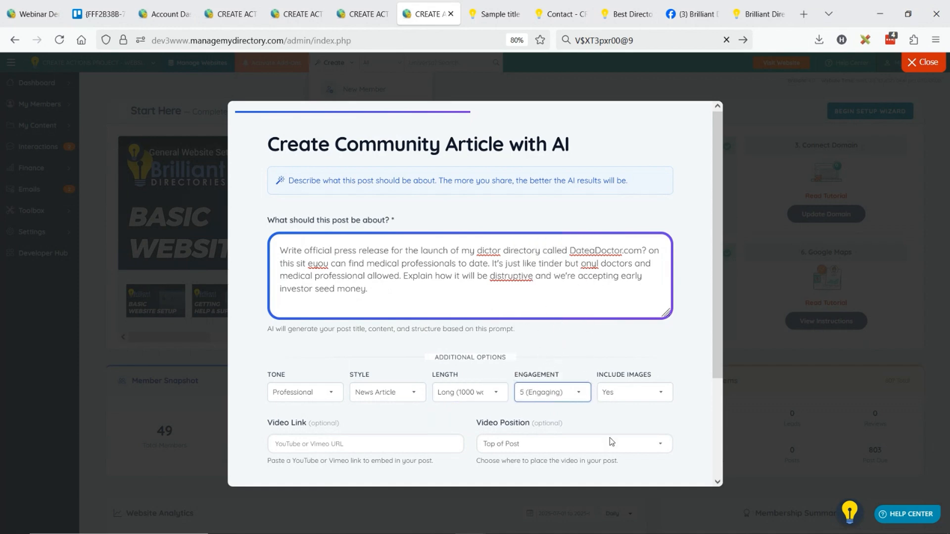
{"action": "left_click", "coordinate": [629, 398]}
{"action": "left_click", "coordinate": [631, 424]}
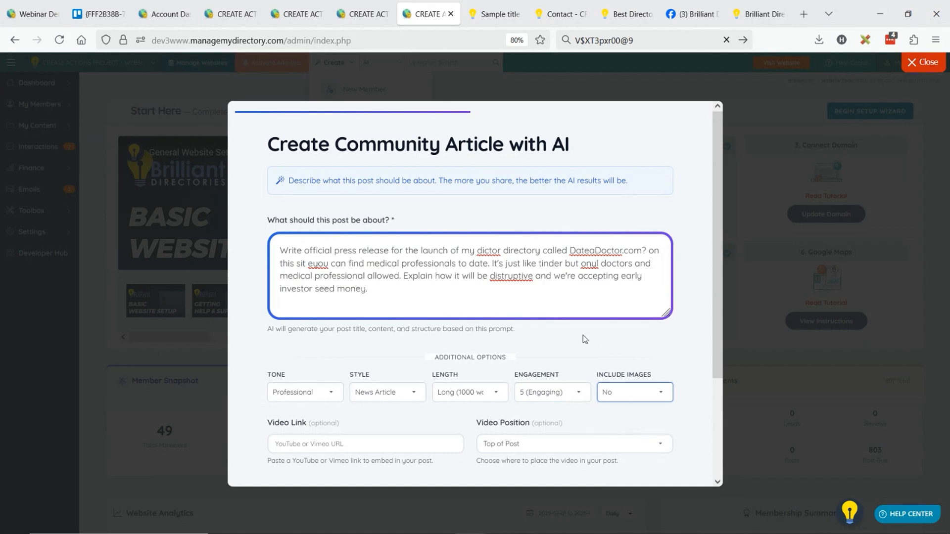
Paste the copied YouTube link as the article's video, place it at Middle of Post, and generate the post with AI
{"action": "scroll", "coordinate": [560, 339], "scroll_direction": "down", "scroll_amount": 3}
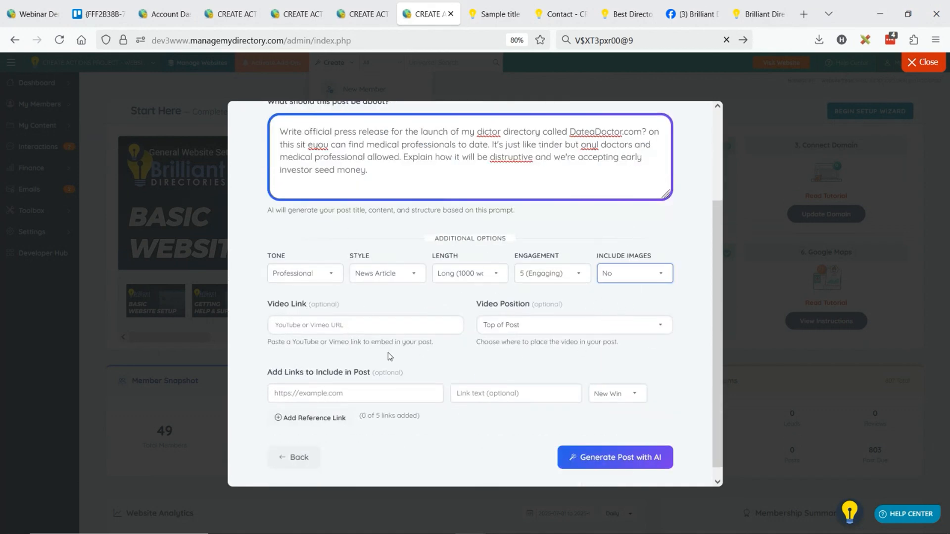
{"action": "left_click", "coordinate": [327, 325]}
{"action": "type", "text": "https://www.youtube.com/watch?v=AQmHPhGGr_g"}
{"action": "left_click", "coordinate": [533, 329]}
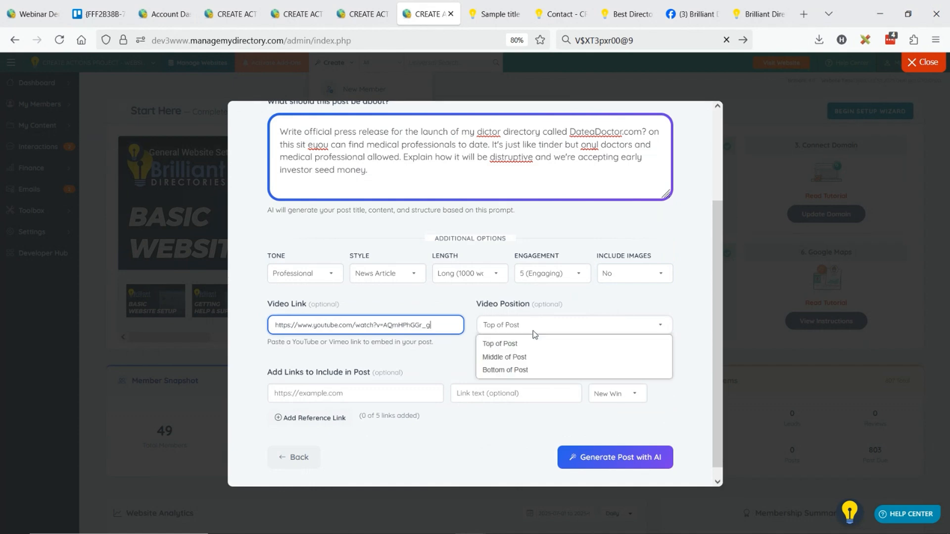
{"action": "left_click", "coordinate": [534, 355]}
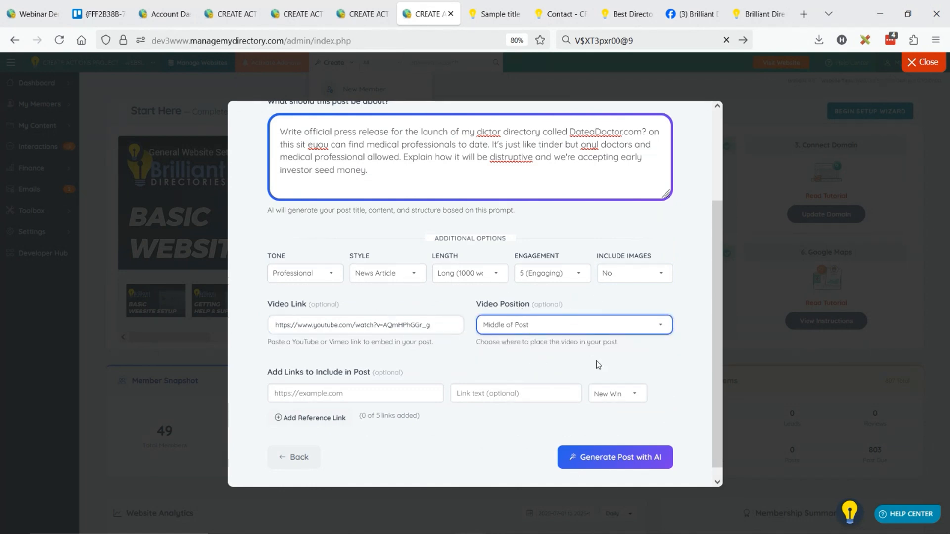
{"action": "left_click", "coordinate": [613, 456]}
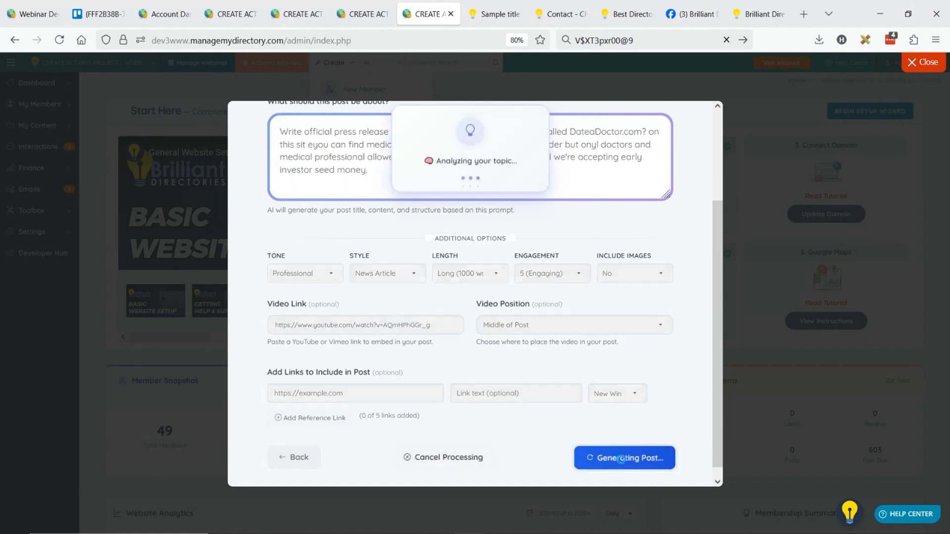
{"action": "left_click", "coordinate": [354, 10]}
{"action": "left_click", "coordinate": [428, 7]}
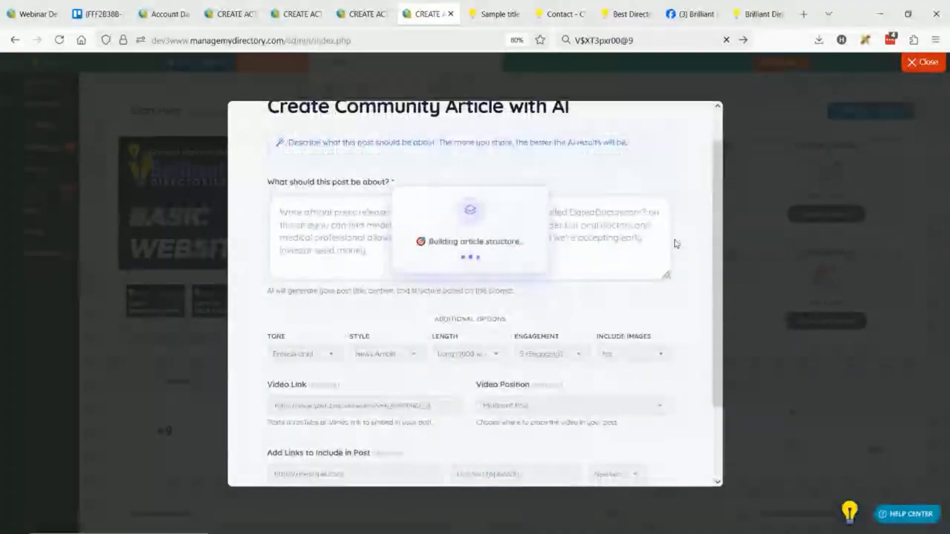
{"action": "scroll", "coordinate": [676, 239], "scroll_direction": "up", "scroll_amount": 3}
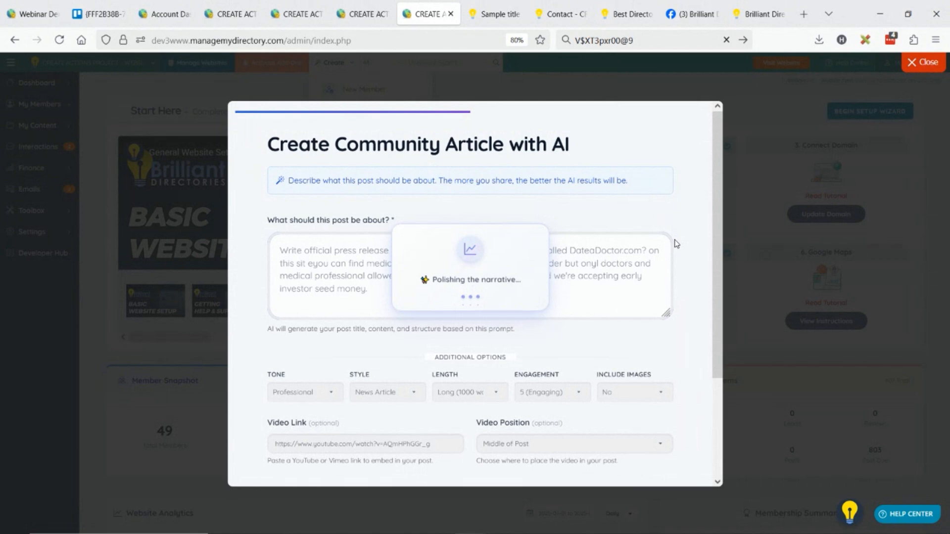
Switch to the public website's sample article and open the full Articles listing from it
{"action": "left_click", "coordinate": [495, 14]}
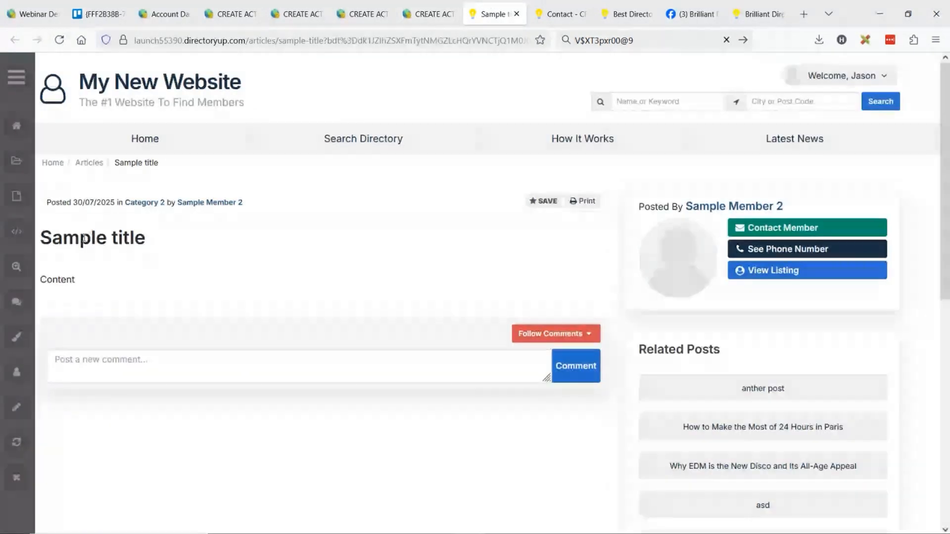
{"action": "left_click_drag", "start_coordinate": [63, 238], "coordinate": [123, 235]}
{"action": "left_click", "coordinate": [81, 273]}
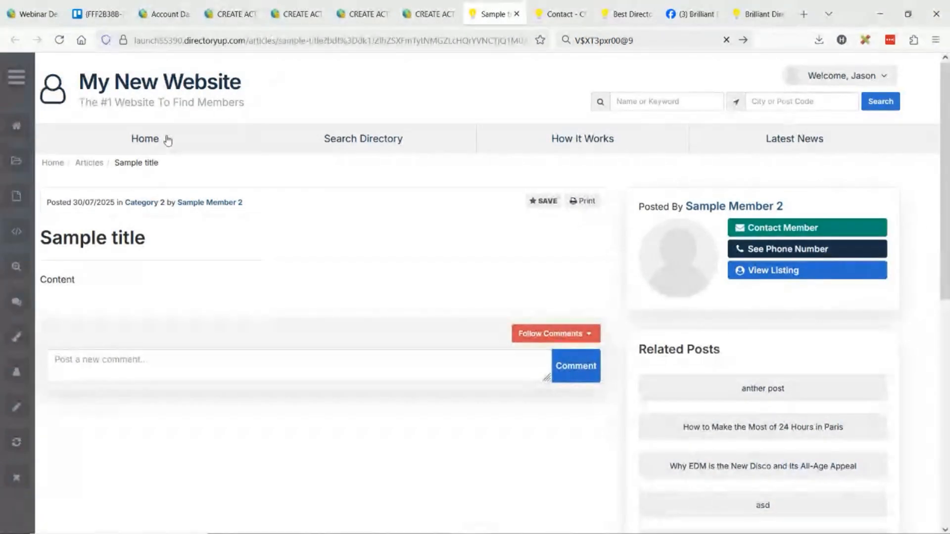
{"action": "left_click", "coordinate": [98, 167]}
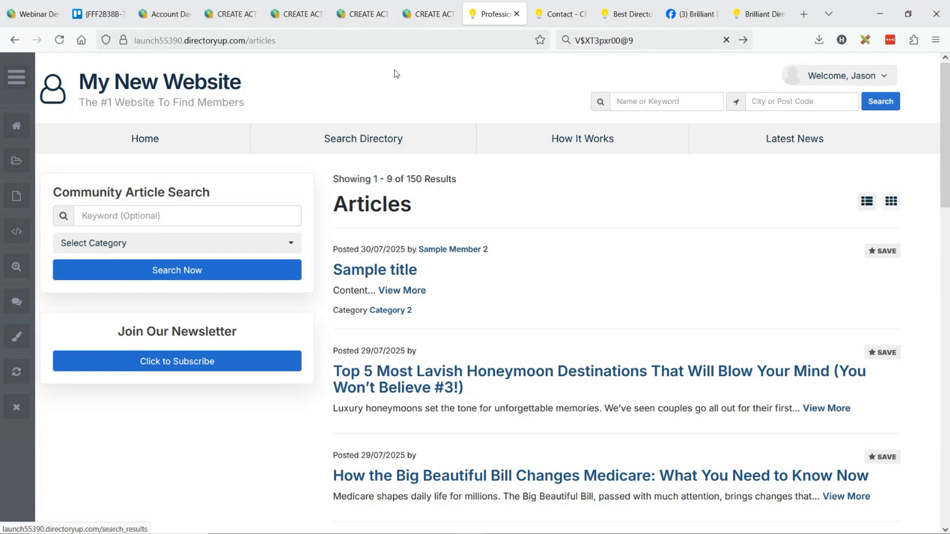
Return to the generated doctor article and review its title, embedded video, opening paragraphs and JOIN OUR SITE TODAY link
{"action": "left_click", "coordinate": [361, 14]}
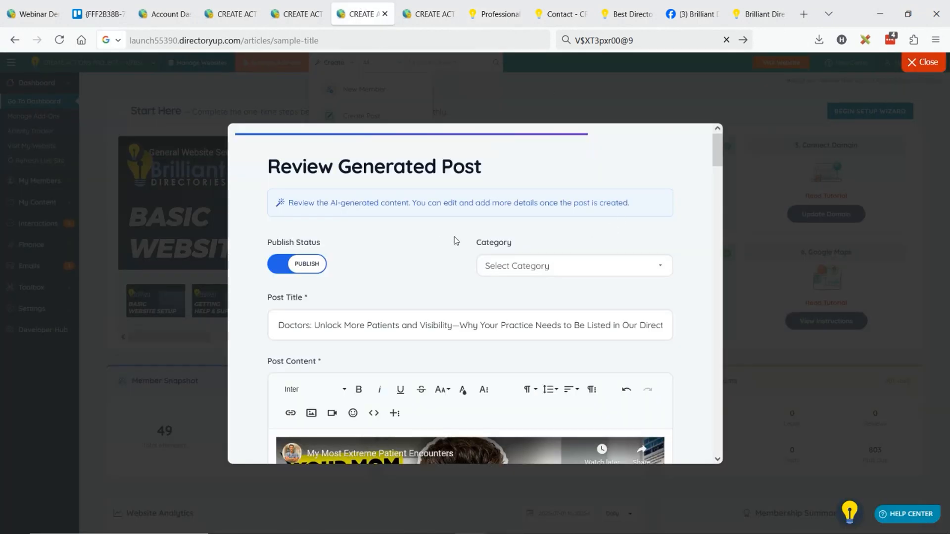
{"action": "scroll", "coordinate": [439, 238], "scroll_direction": "down", "scroll_amount": 3}
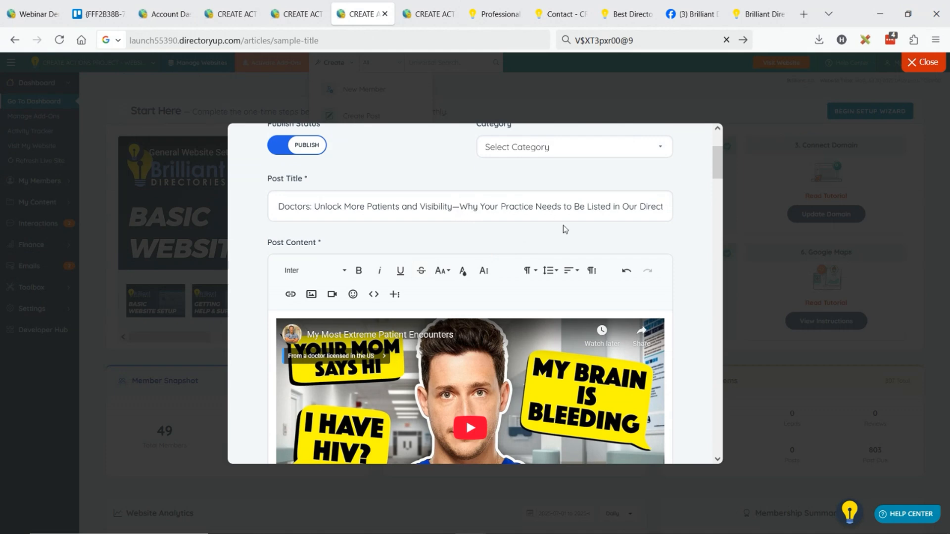
{"action": "scroll", "coordinate": [563, 225], "scroll_direction": "down", "scroll_amount": 7}
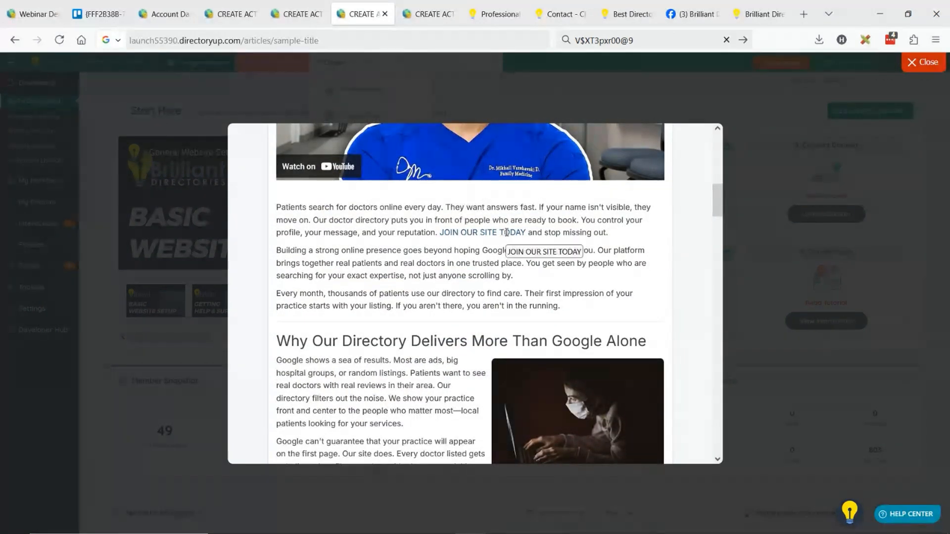
{"action": "left_click_drag", "start_coordinate": [537, 233], "coordinate": [606, 232]}
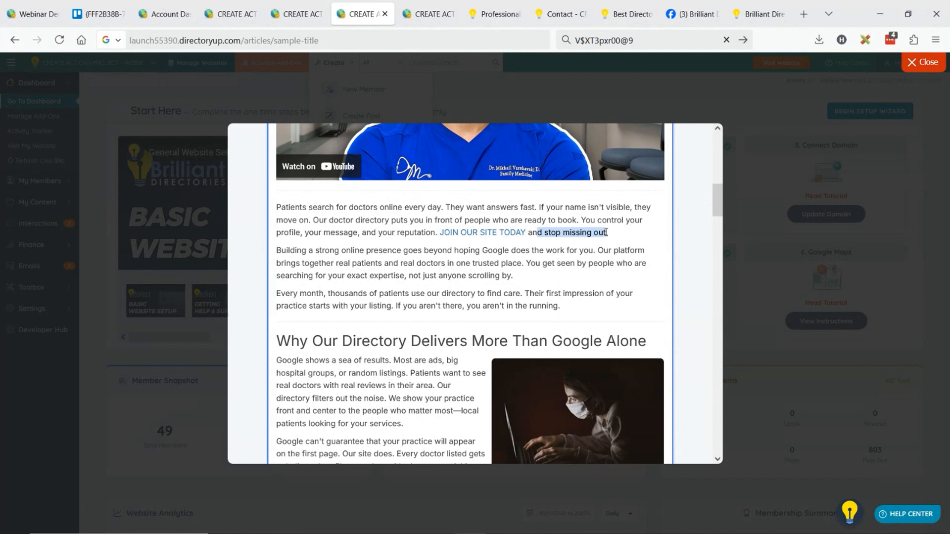
{"action": "left_click", "coordinate": [464, 232]}
{"action": "scroll", "coordinate": [406, 252], "scroll_direction": "down", "scroll_amount": 3}
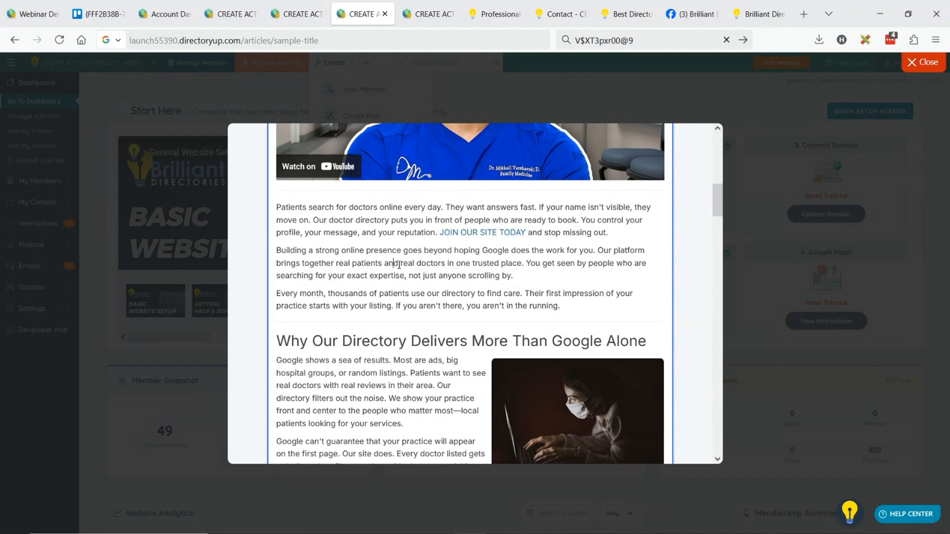
{"action": "scroll", "coordinate": [421, 242], "scroll_direction": "down", "scroll_amount": 5}
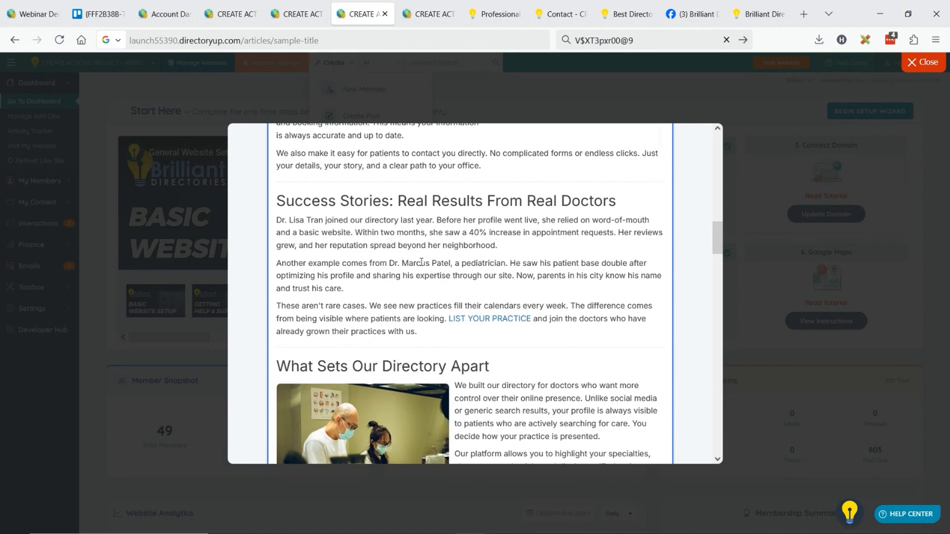
Review the remaining sections of the generated doctor article, from the success stories through the images, links and FAQ to the closing section
{"action": "scroll", "coordinate": [413, 229], "scroll_direction": "down", "scroll_amount": 5}
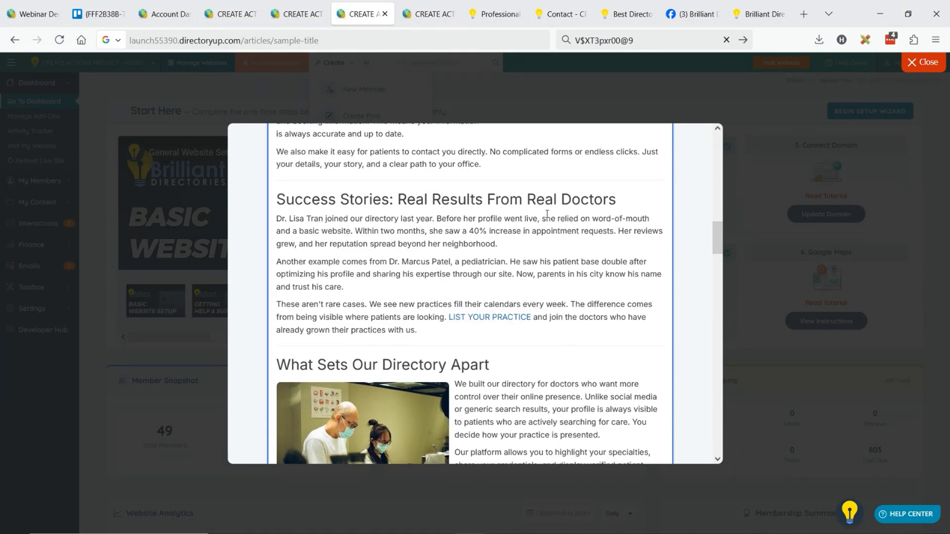
{"action": "scroll", "coordinate": [548, 205], "scroll_direction": "down", "scroll_amount": 10}
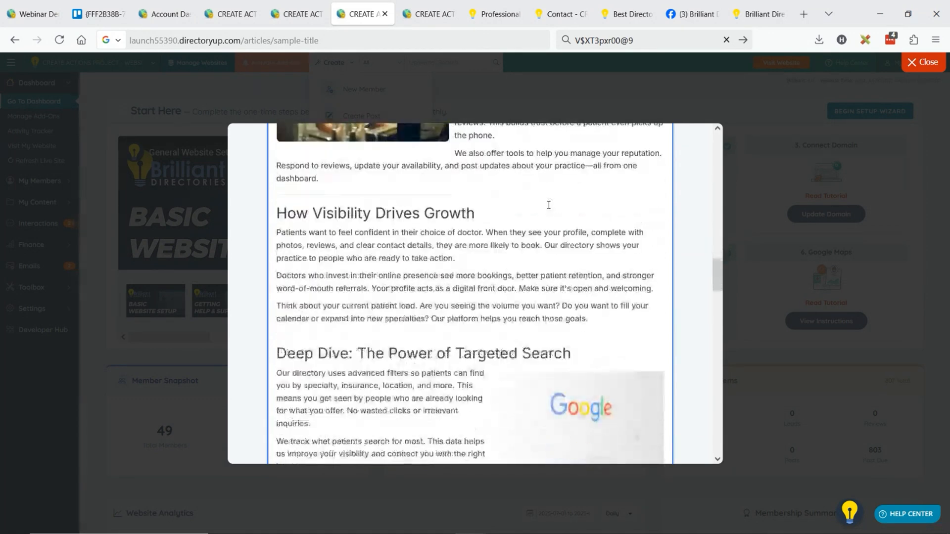
{"action": "scroll", "coordinate": [473, 214], "scroll_direction": "down", "scroll_amount": 4}
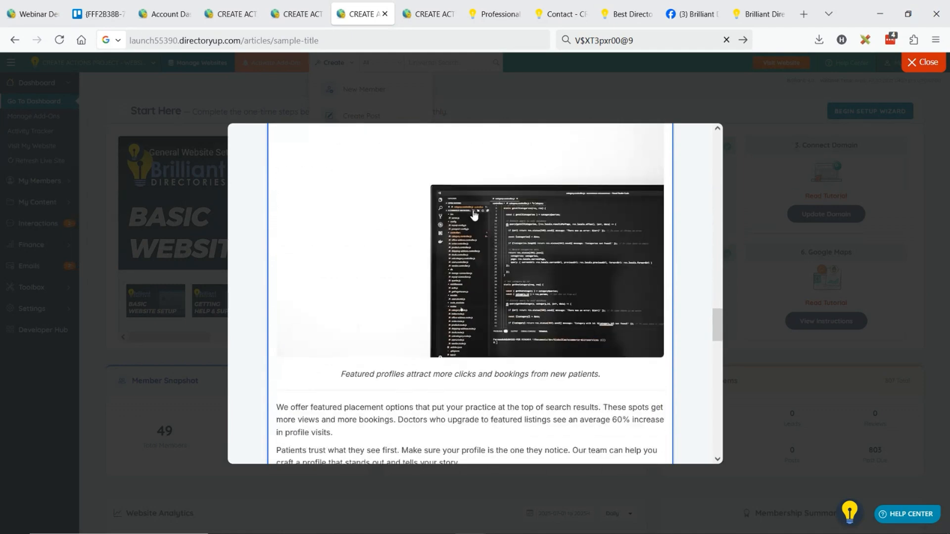
{"action": "scroll", "coordinate": [460, 204], "scroll_direction": "down", "scroll_amount": 1}
{"action": "scroll", "coordinate": [460, 204], "scroll_direction": "down", "scroll_amount": 2}
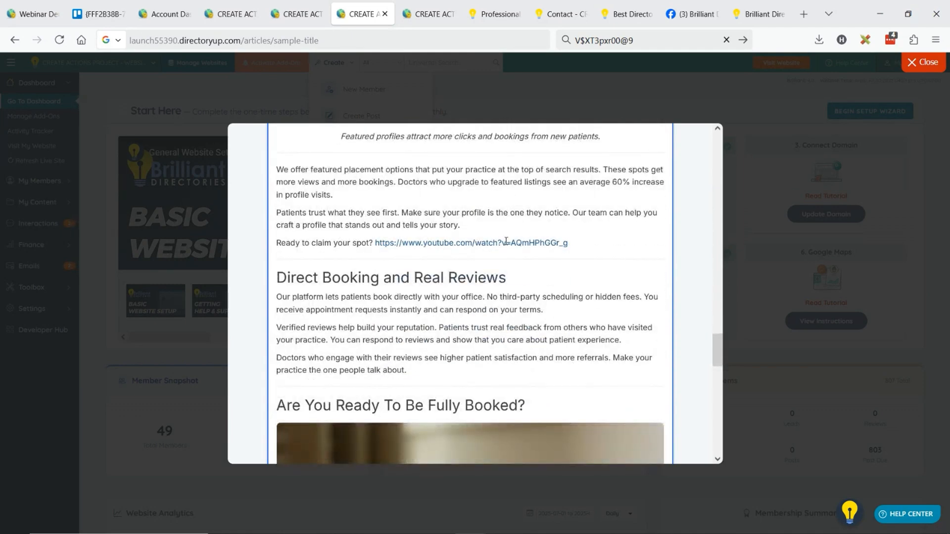
{"action": "scroll", "coordinate": [500, 243], "scroll_direction": "down", "scroll_amount": 5}
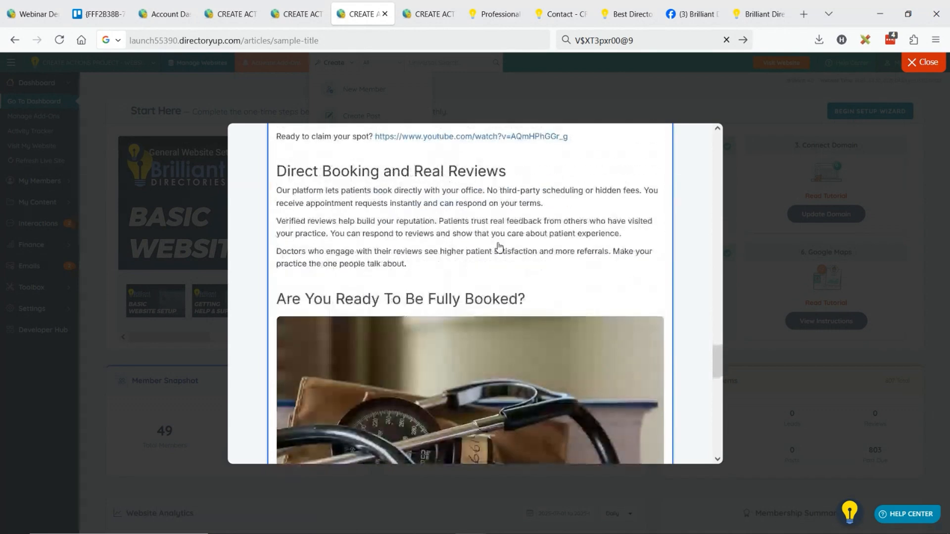
{"action": "scroll", "coordinate": [499, 247], "scroll_direction": "down", "scroll_amount": 4}
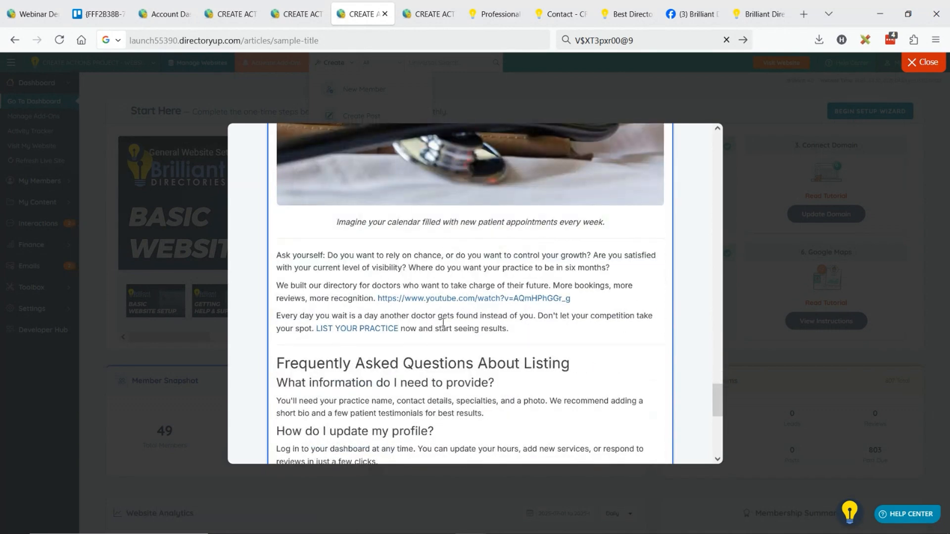
{"action": "scroll", "coordinate": [443, 322], "scroll_direction": "down", "scroll_amount": 3}
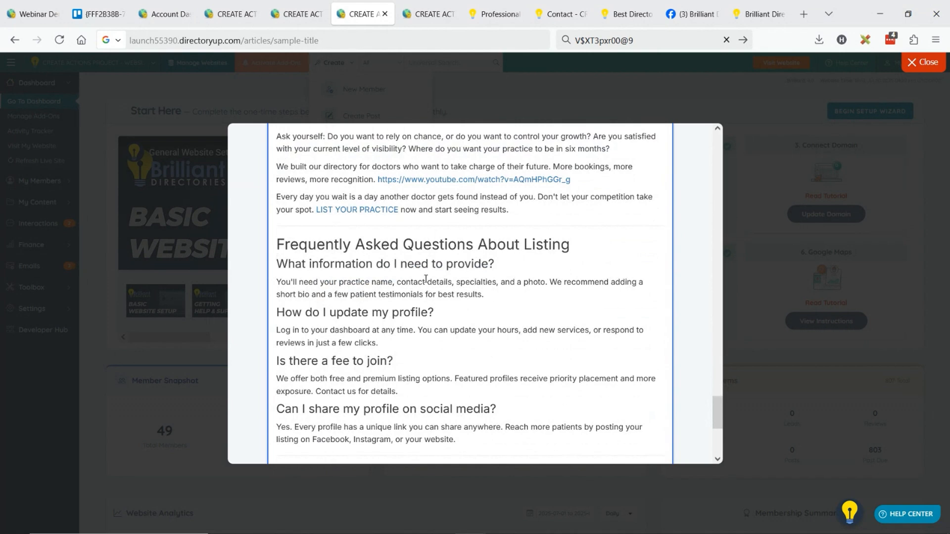
{"action": "scroll", "coordinate": [428, 270], "scroll_direction": "down", "scroll_amount": 5}
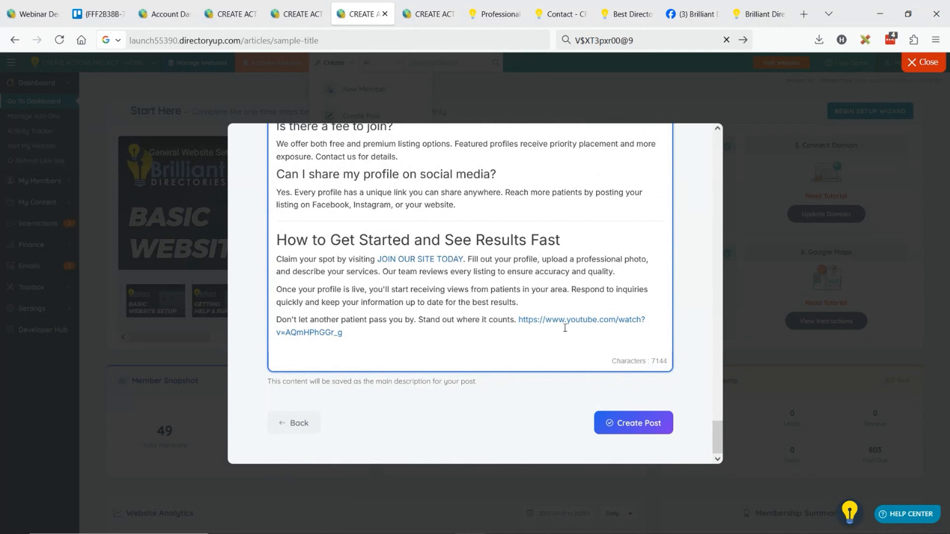
Remove the hyperlink from JOIN OUR SITE TODAY in the "How to Get Started and See Results Fast" section
{"action": "left_click", "coordinate": [431, 263]}
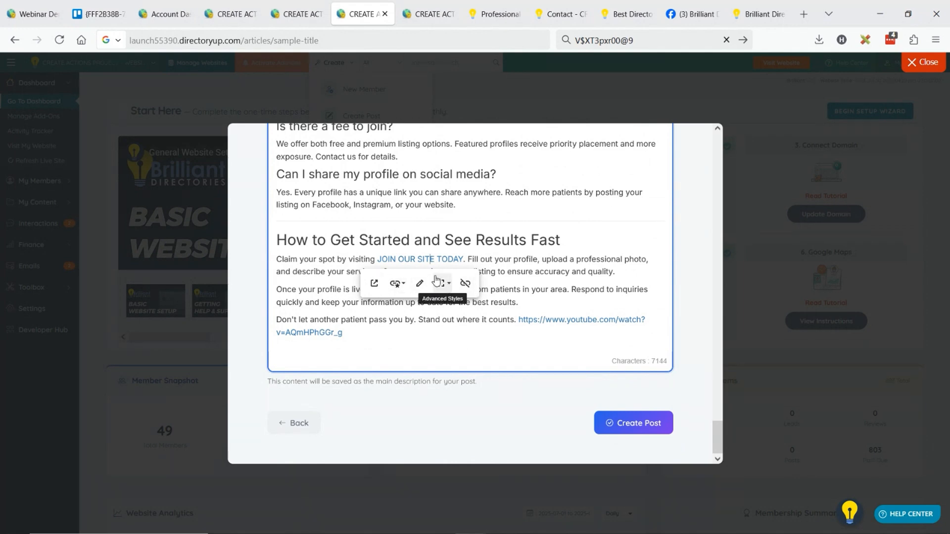
{"action": "left_click", "coordinate": [465, 284]}
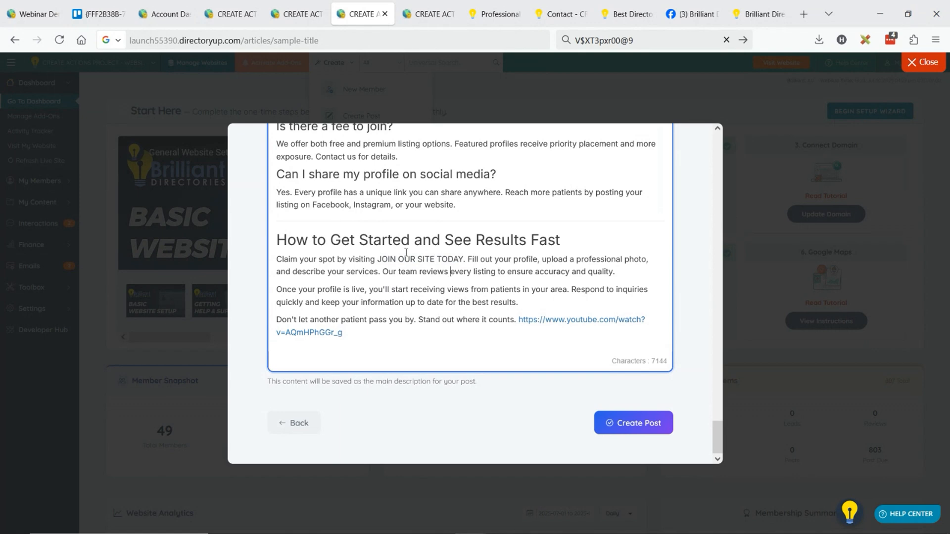
{"action": "scroll", "coordinate": [516, 320], "scroll_direction": "up", "scroll_amount": 4}
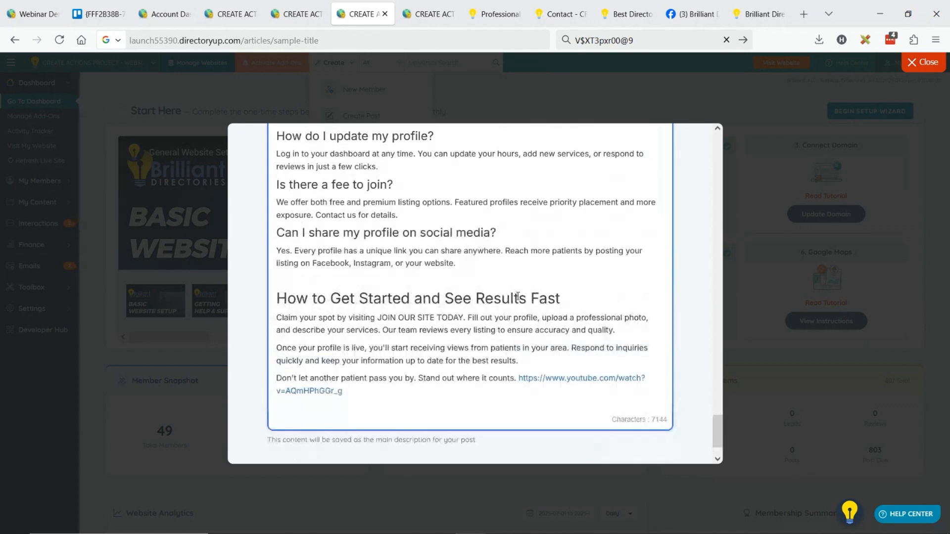
Create the doctor article post and open its published page on the website
{"action": "scroll", "coordinate": [616, 399], "scroll_direction": "down", "scroll_amount": 1}
{"action": "scroll", "coordinate": [627, 386], "scroll_direction": "down", "scroll_amount": 3}
{"action": "left_click", "coordinate": [621, 423]}
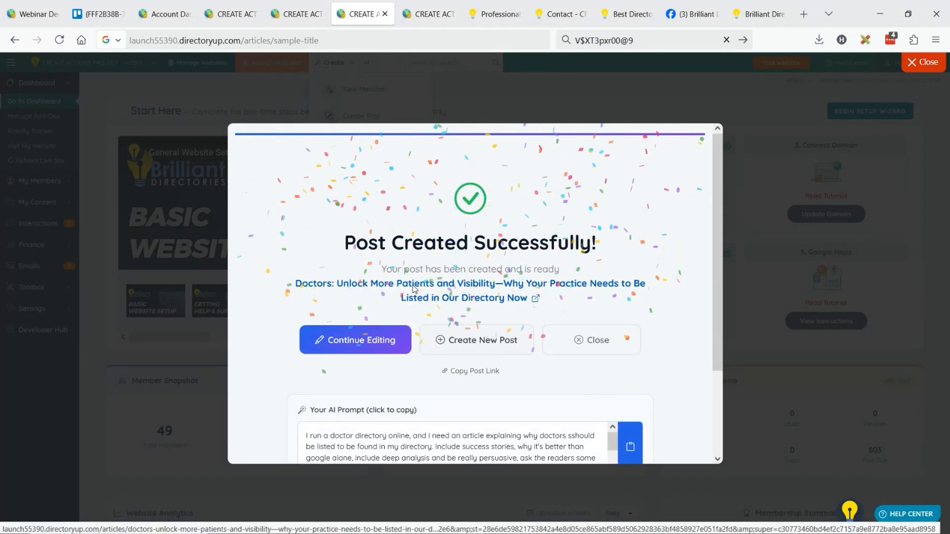
{"action": "left_click", "coordinate": [415, 290]}
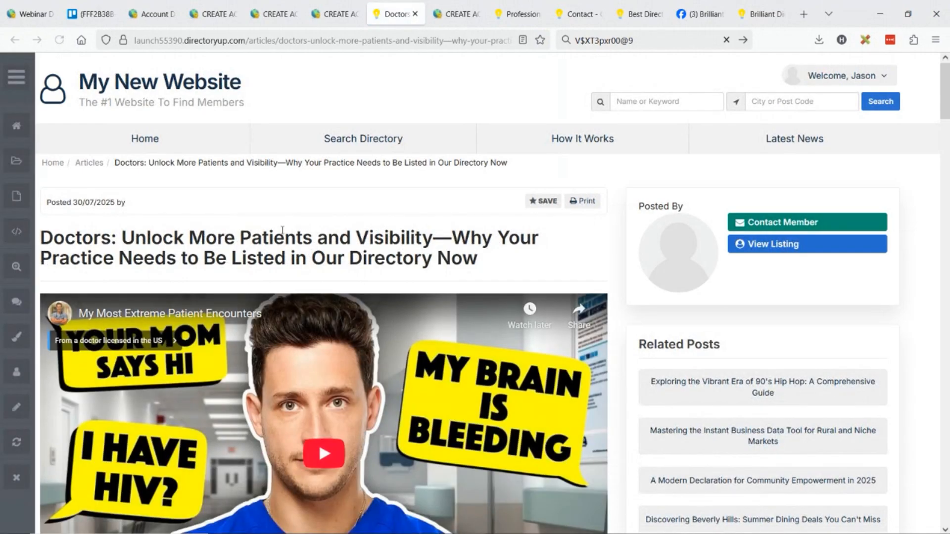
Examine the published doctor article's layout, headings, images and links down to the "Are You Ready To Be Fully Booked?" section
{"action": "scroll", "coordinate": [364, 233], "scroll_direction": "down", "scroll_amount": 4}
{"action": "scroll", "coordinate": [363, 232], "scroll_direction": "down", "scroll_amount": 9}
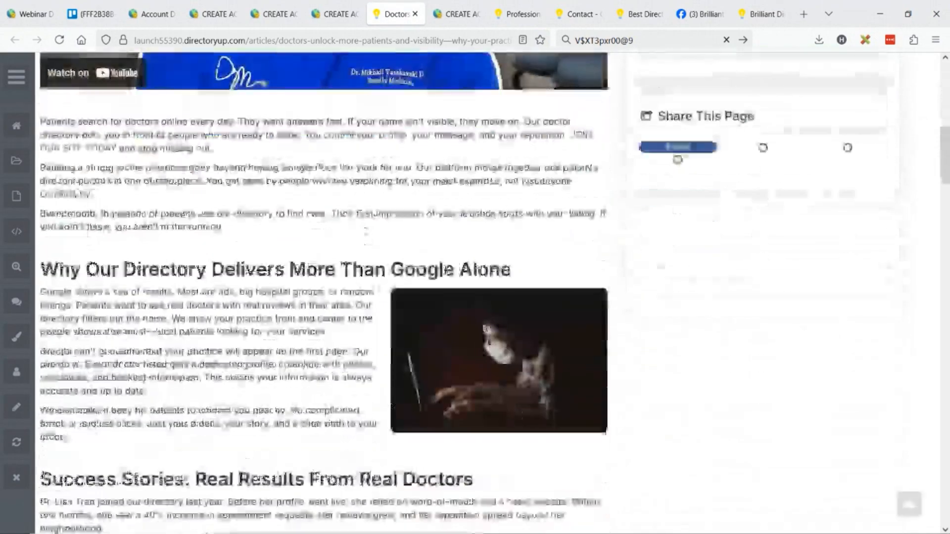
{"action": "scroll", "coordinate": [339, 241], "scroll_direction": "down", "scroll_amount": 12}
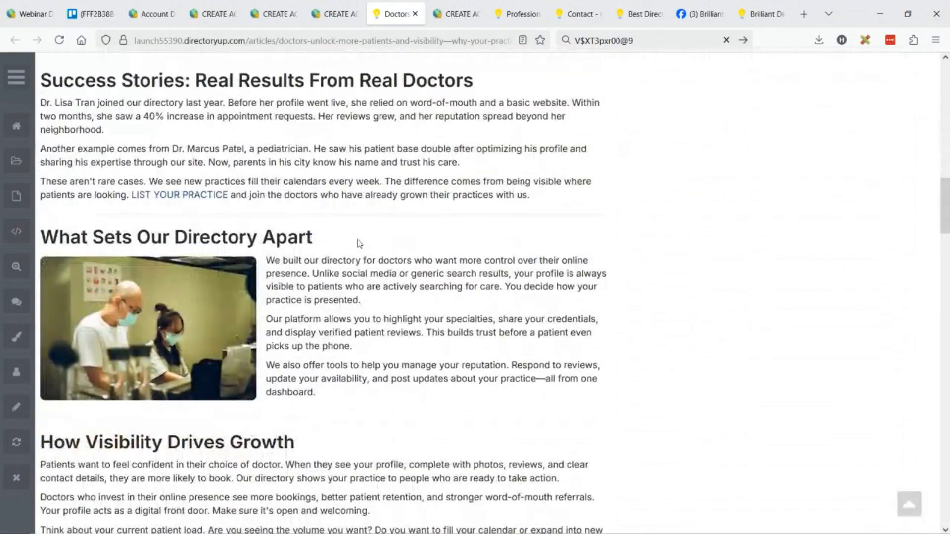
{"action": "scroll", "coordinate": [335, 181], "scroll_direction": "down", "scroll_amount": 9}
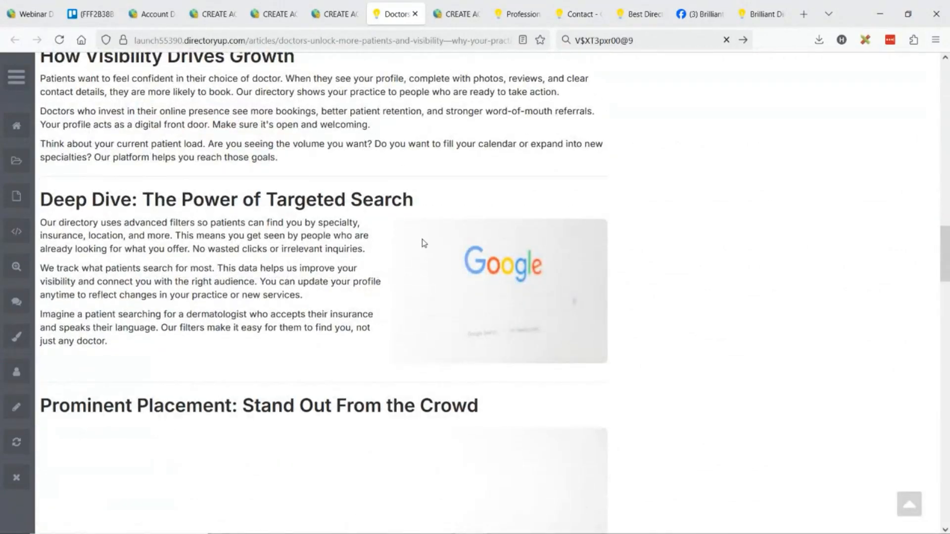
{"action": "scroll", "coordinate": [469, 262], "scroll_direction": "down", "scroll_amount": 2}
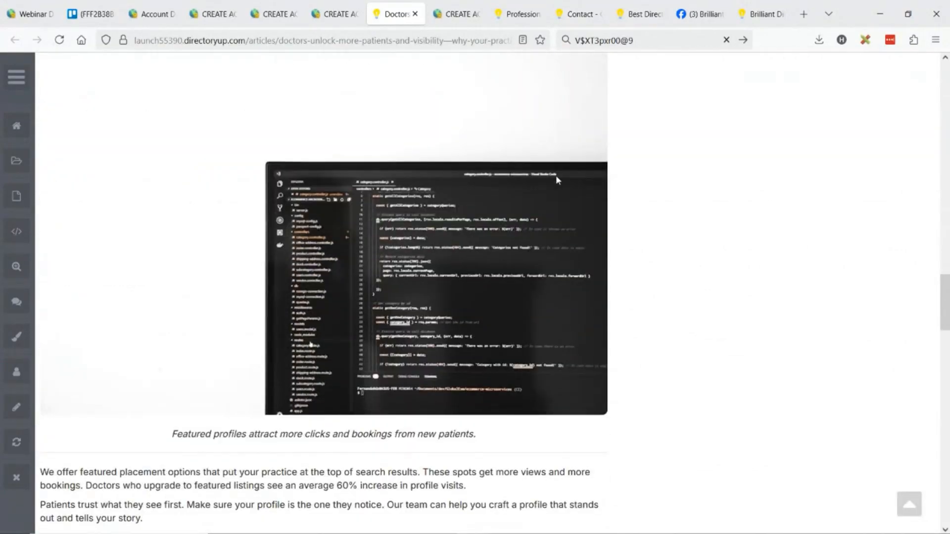
{"action": "scroll", "coordinate": [569, 178], "scroll_direction": "up", "scroll_amount": 4}
{"action": "left_click_drag", "start_coordinate": [477, 234], "coordinate": [512, 344]}
{"action": "scroll", "coordinate": [433, 219], "scroll_direction": "down", "scroll_amount": 10}
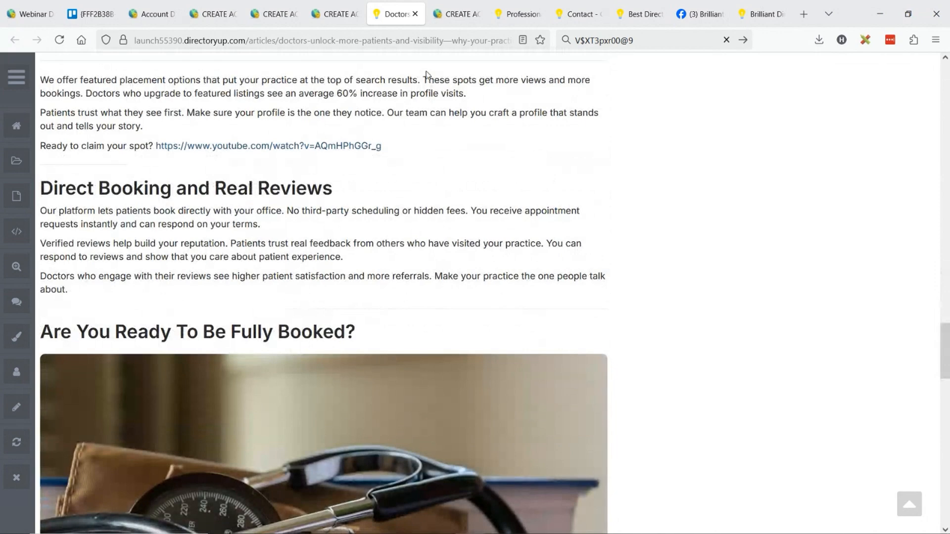
Switch to the generated DateaDoctor.com press release and review its title, introduction and sections above the embedded video
{"action": "left_click", "coordinate": [437, 15]}
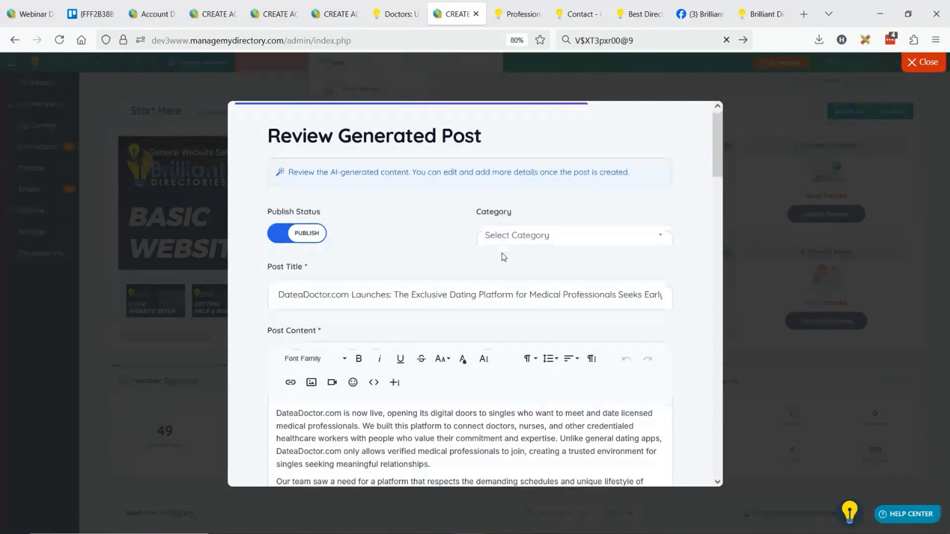
{"action": "scroll", "coordinate": [502, 253], "scroll_direction": "down", "scroll_amount": 3}
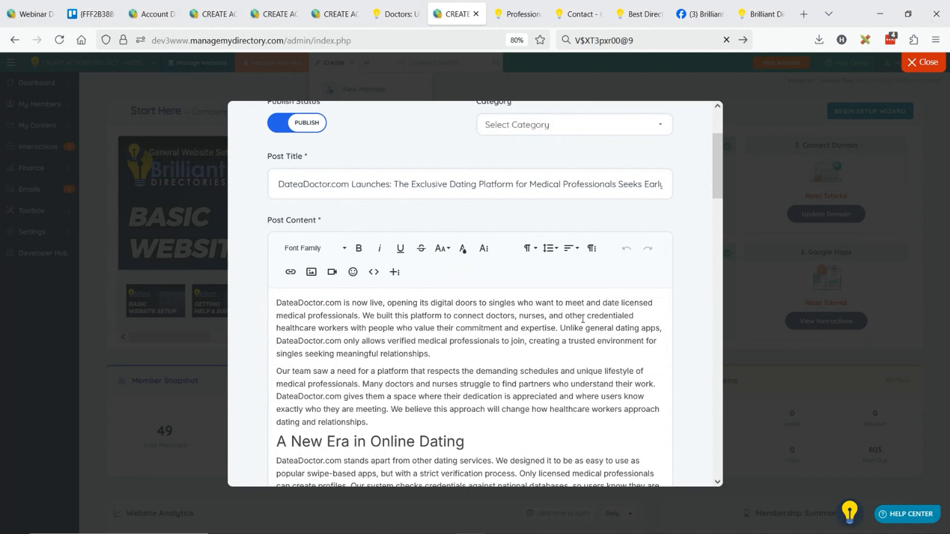
{"action": "scroll", "coordinate": [495, 297], "scroll_direction": "down", "scroll_amount": 3}
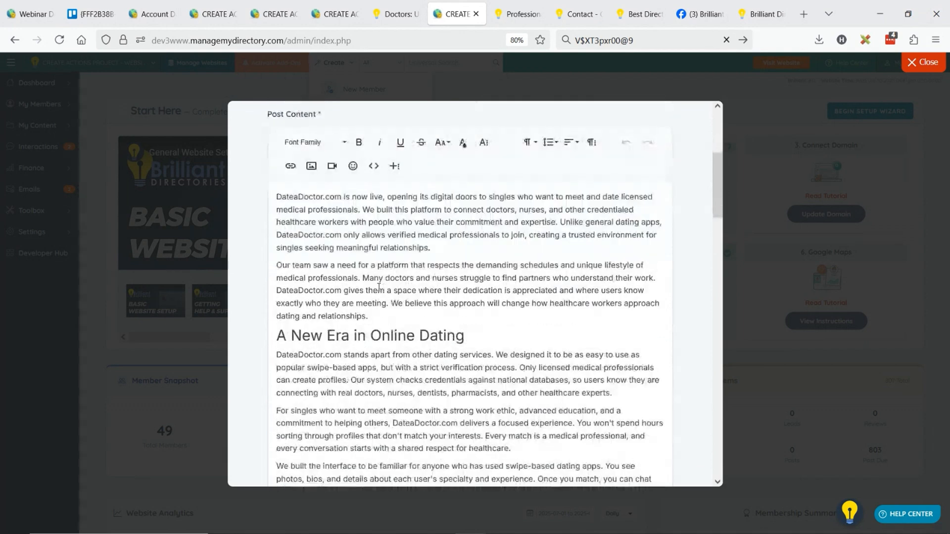
{"action": "scroll", "coordinate": [434, 239], "scroll_direction": "down", "scroll_amount": 3}
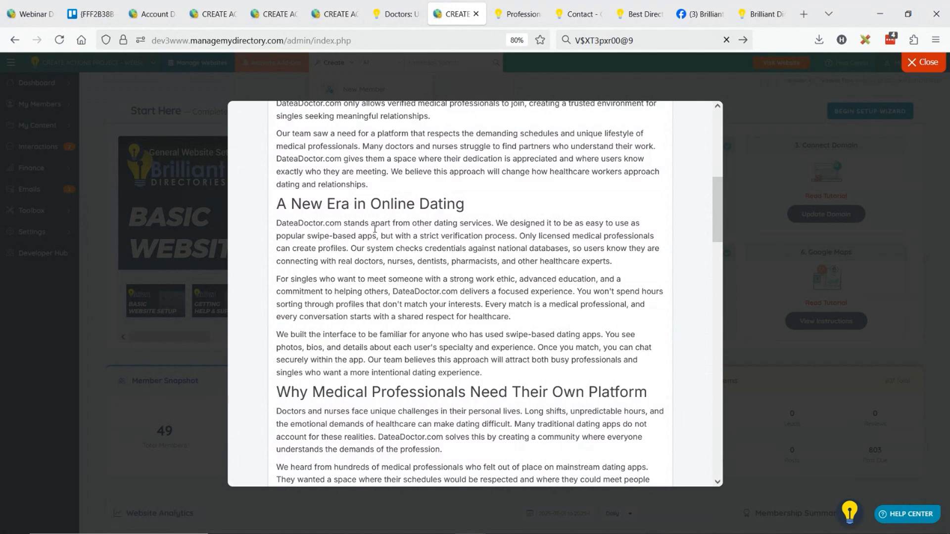
{"action": "scroll", "coordinate": [458, 246], "scroll_direction": "down", "scroll_amount": 3}
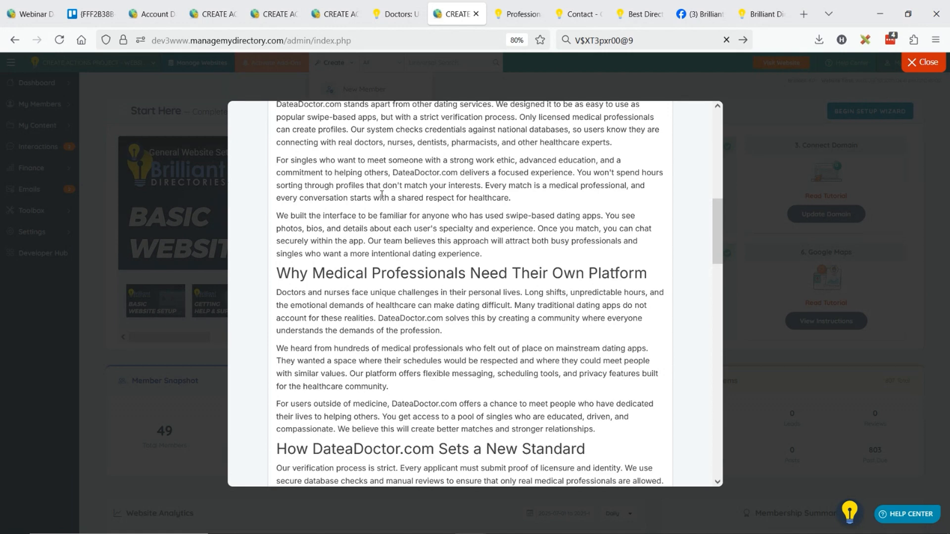
{"action": "scroll", "coordinate": [465, 280], "scroll_direction": "down", "scroll_amount": 3}
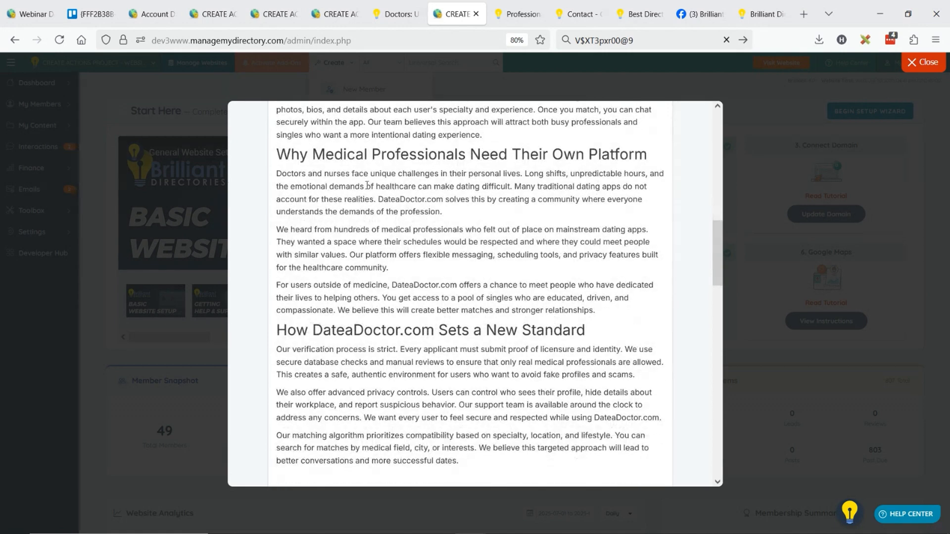
{"action": "scroll", "coordinate": [420, 205], "scroll_direction": "down", "scroll_amount": 2}
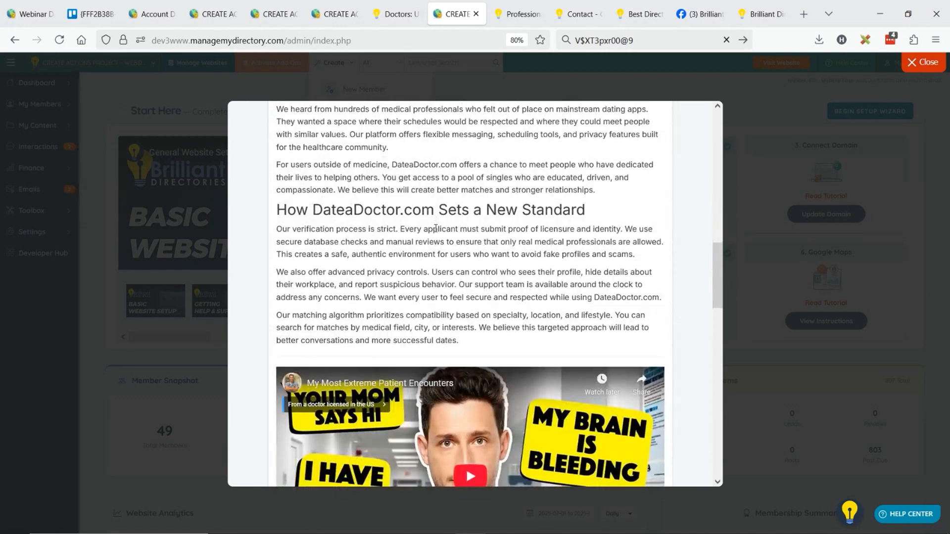
Review the press release from its embedded video to the "How to Join and Invest" section, and go back to the preceding post creation stage
{"action": "scroll", "coordinate": [437, 228], "scroll_direction": "down", "scroll_amount": 4}
{"action": "scroll", "coordinate": [437, 228], "scroll_direction": "up", "scroll_amount": 3}
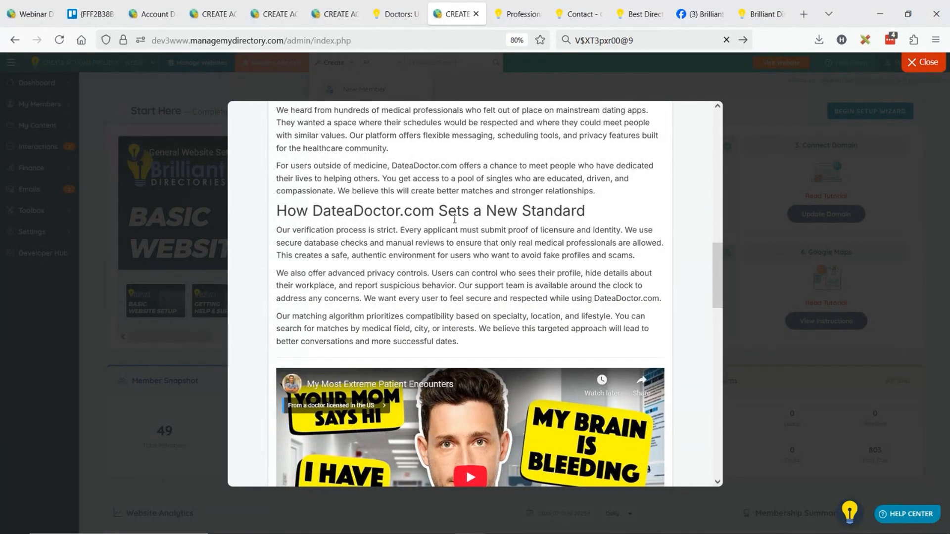
{"action": "scroll", "coordinate": [461, 228], "scroll_direction": "down", "scroll_amount": 9}
{"action": "scroll", "coordinate": [461, 228], "scroll_direction": "down", "scroll_amount": 3}
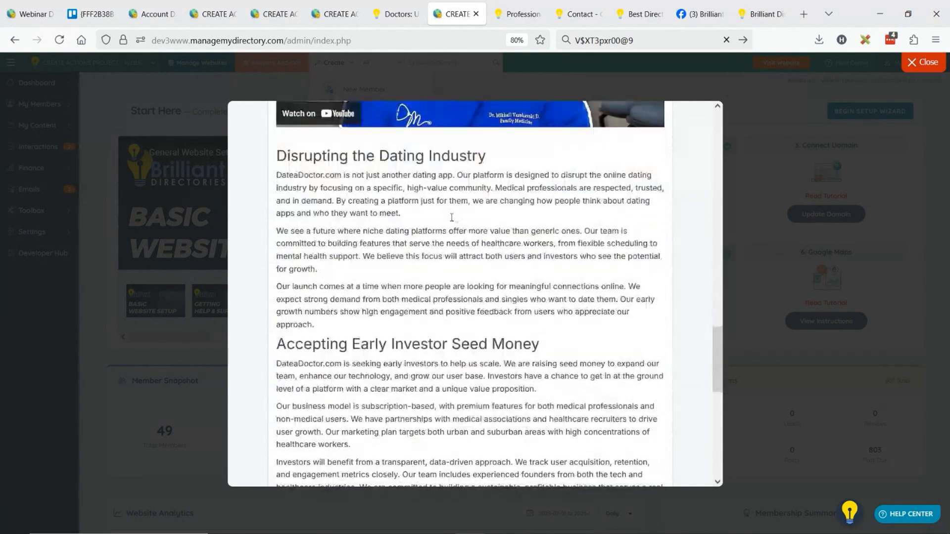
{"action": "scroll", "coordinate": [482, 189], "scroll_direction": "down", "scroll_amount": 12}
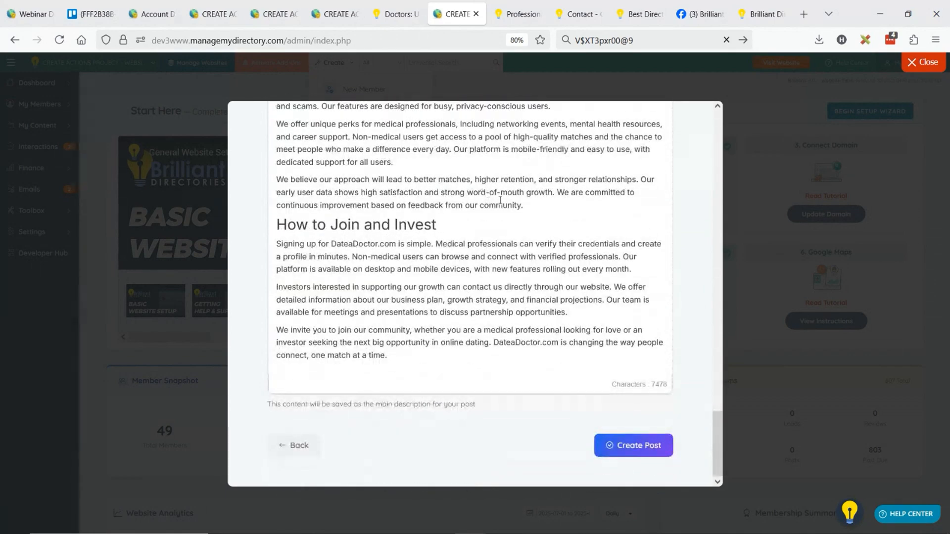
{"action": "left_click", "coordinate": [296, 446]}
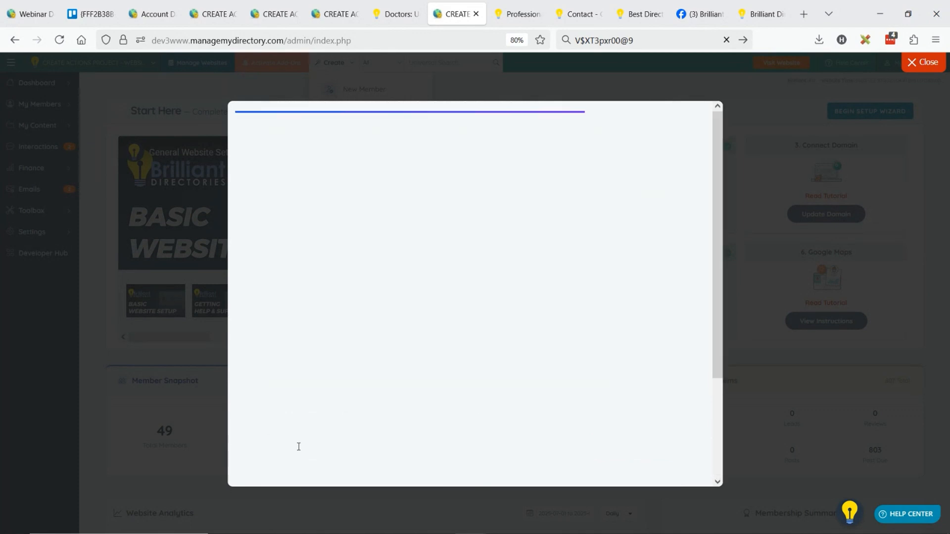
Extend the press release prompt with "include a comparison table about why it's better than tinder and bunble" and generate the post again
{"action": "left_click", "coordinate": [396, 290]}
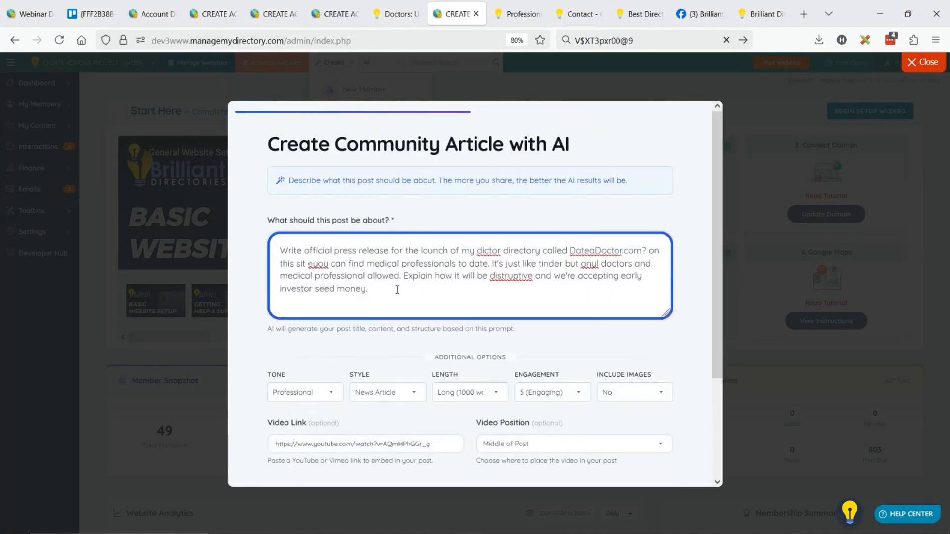
{"action": "type", "text": "include a comparison table about wh"}
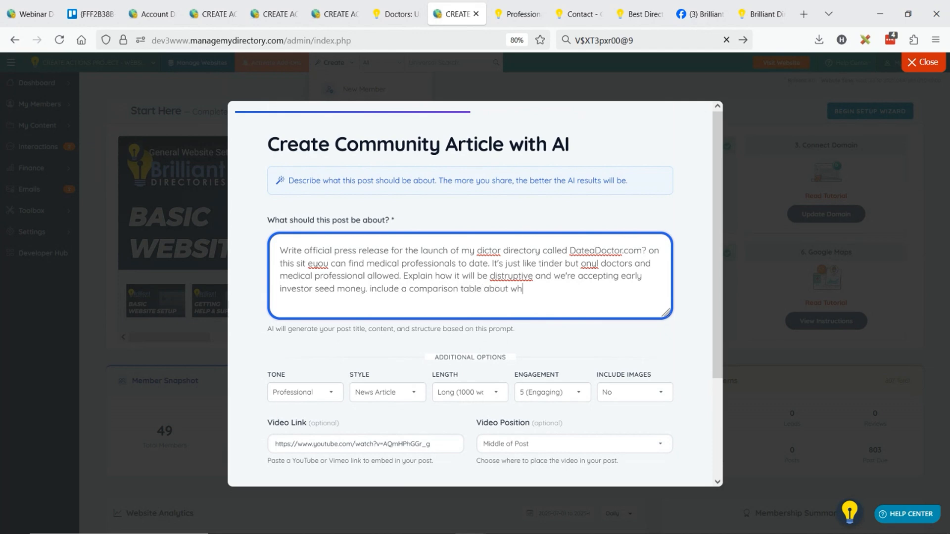
{"action": "type", "text": "y it's better than tinder and"}
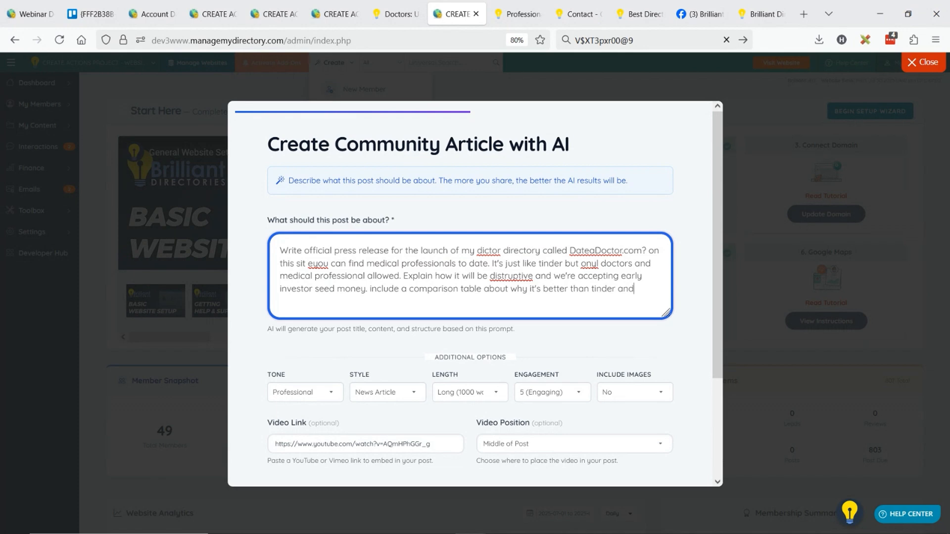
{"action": "type", "text": " bunble"}
{"action": "scroll", "coordinate": [461, 332], "scroll_direction": "down", "scroll_amount": 3}
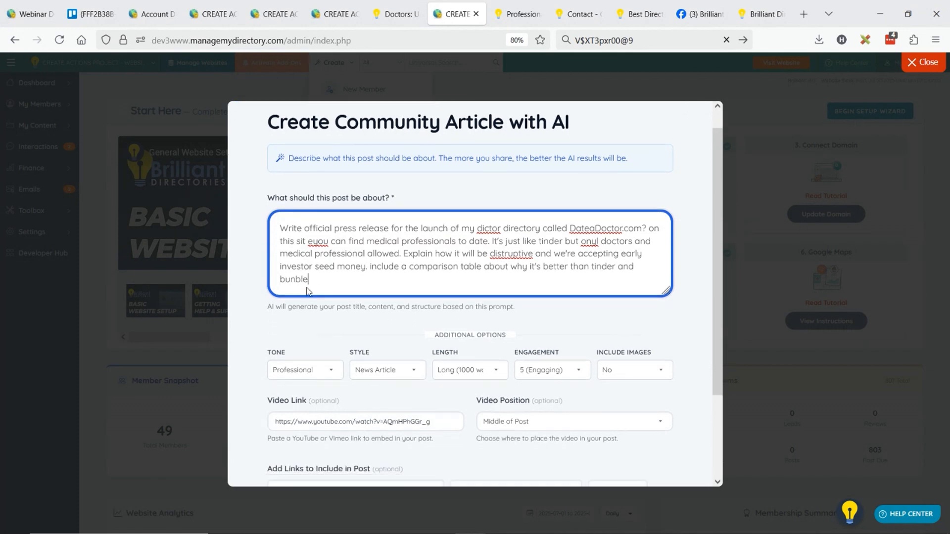
{"action": "left_click", "coordinate": [599, 448]}
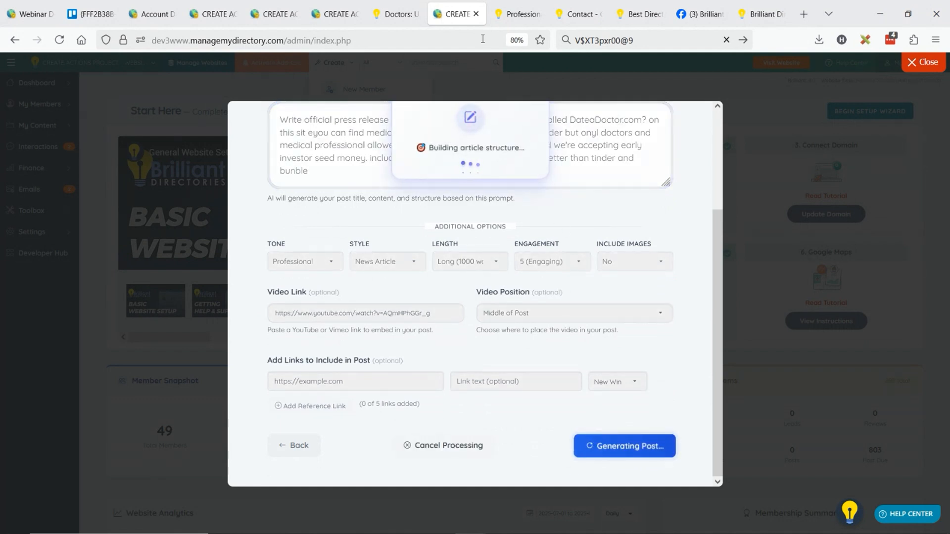
Return to the finished doctor article's creation window and start a new AI-generated Classified post with a member as its author
{"action": "left_click", "coordinate": [387, 16]}
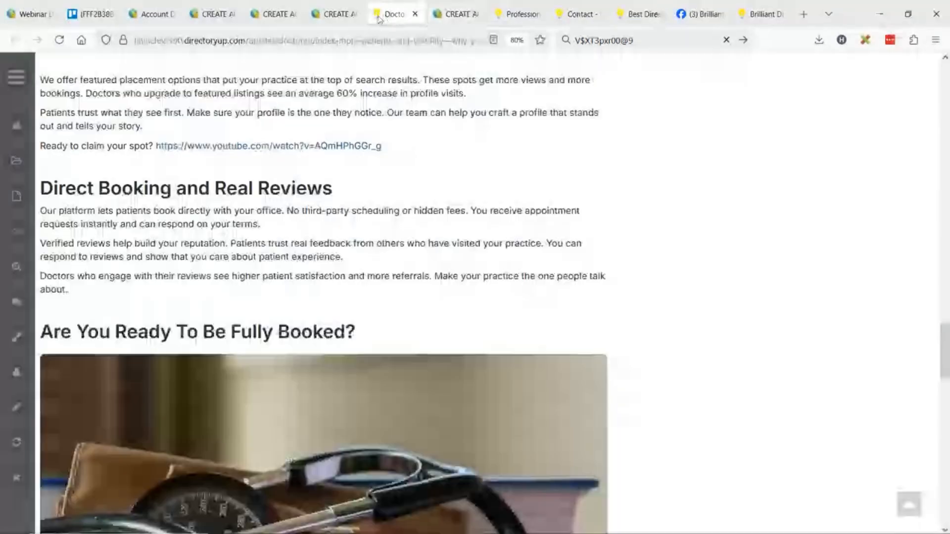
{"action": "left_click", "coordinate": [329, 15]}
{"action": "scroll", "coordinate": [546, 271], "scroll_direction": "down", "scroll_amount": 3}
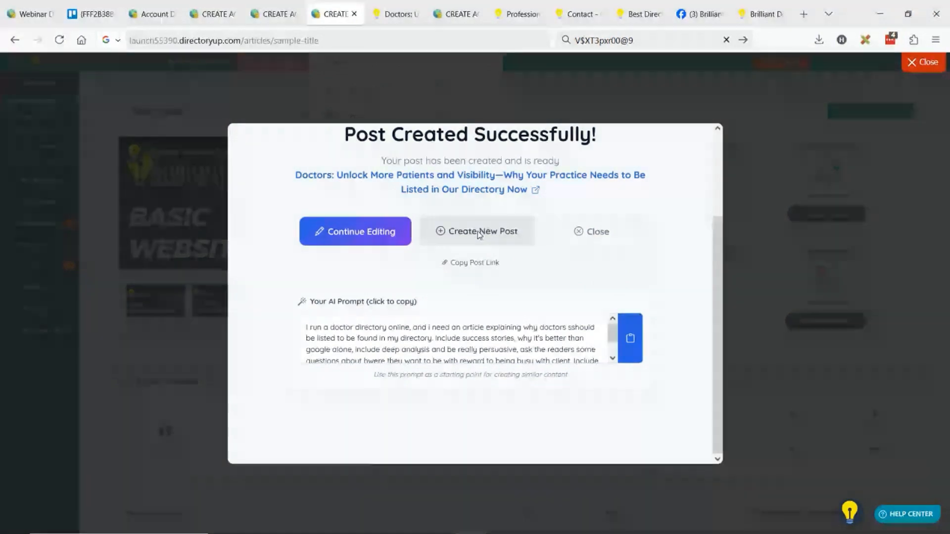
{"action": "left_click", "coordinate": [478, 232]}
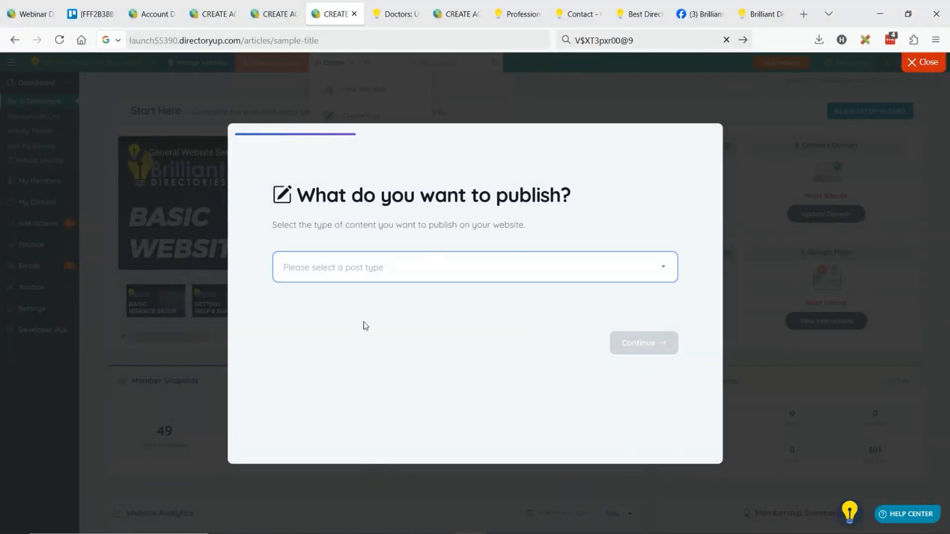
{"action": "left_click", "coordinate": [373, 271]}
{"action": "left_click", "coordinate": [336, 322]}
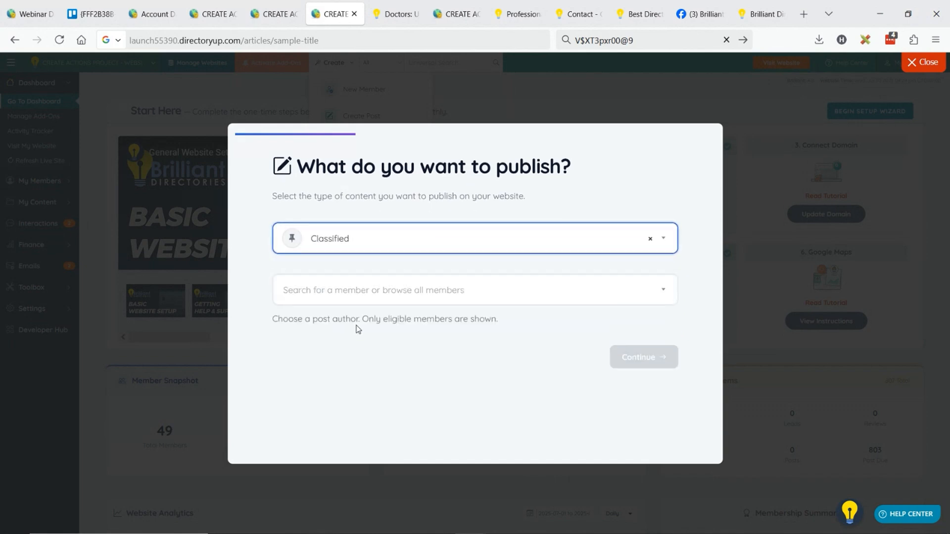
{"action": "left_click", "coordinate": [373, 301]}
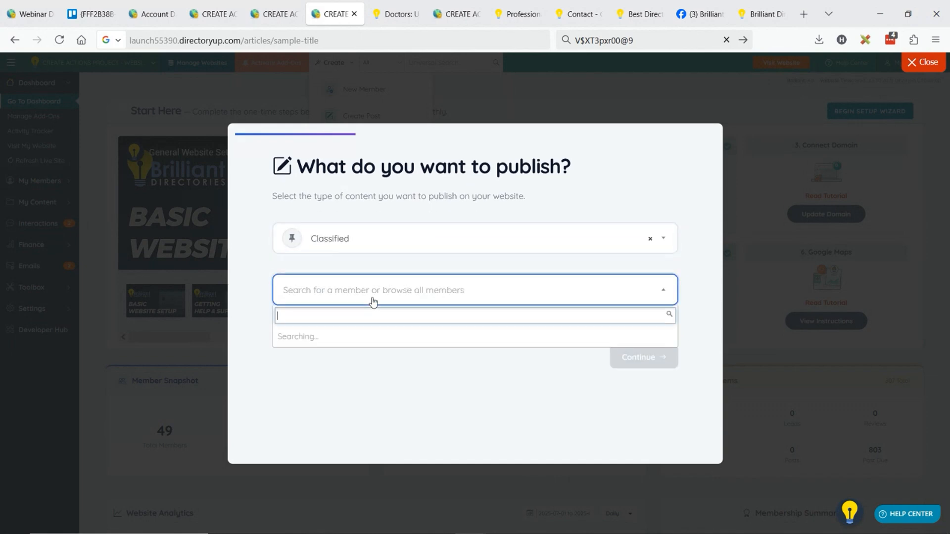
{"action": "left_click", "coordinate": [349, 347]}
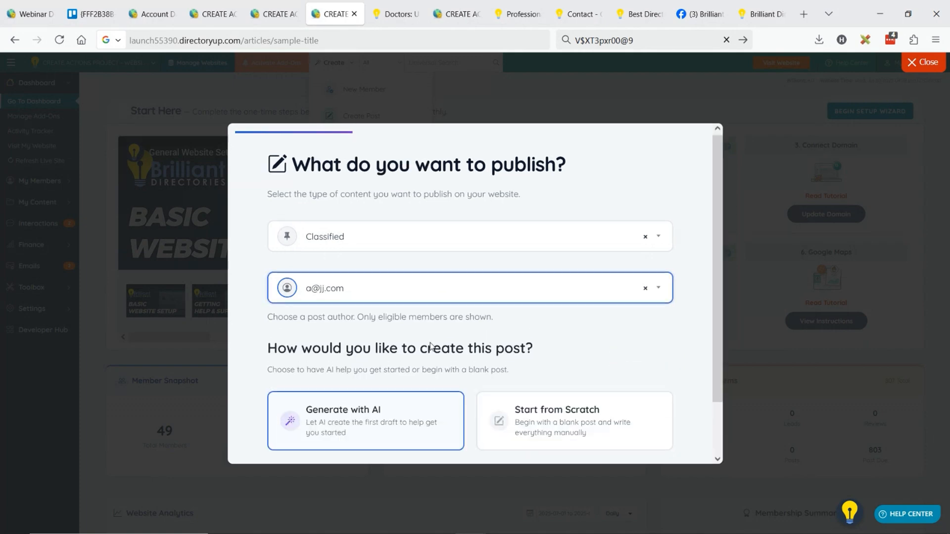
{"action": "scroll", "coordinate": [585, 426], "scroll_direction": "down", "scroll_amount": 1}
{"action": "left_click", "coordinate": [637, 422]}
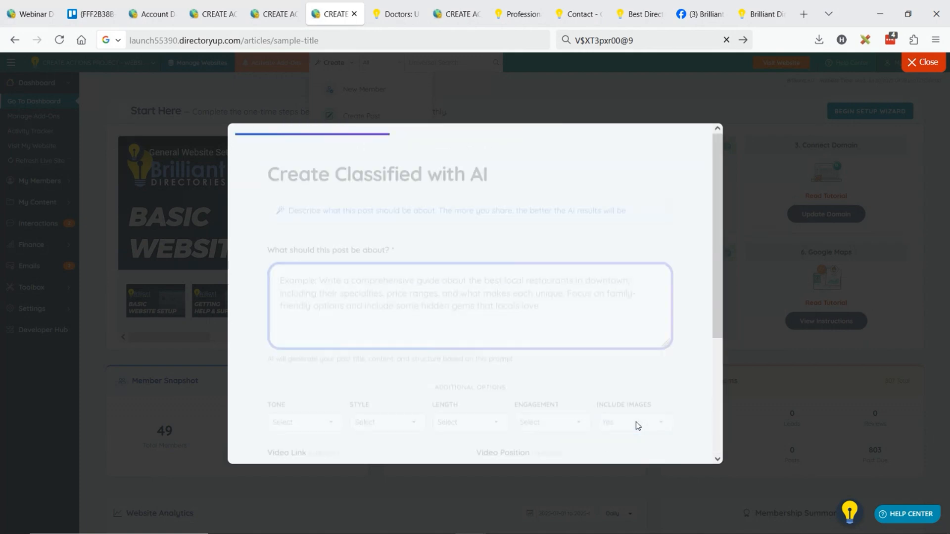
Describe the classified in the AI prompt as "selling my air force ones from 90's. mint condition."
{"action": "left_click", "coordinate": [410, 283]}
{"action": "type", "text": "sellingmy ai"}
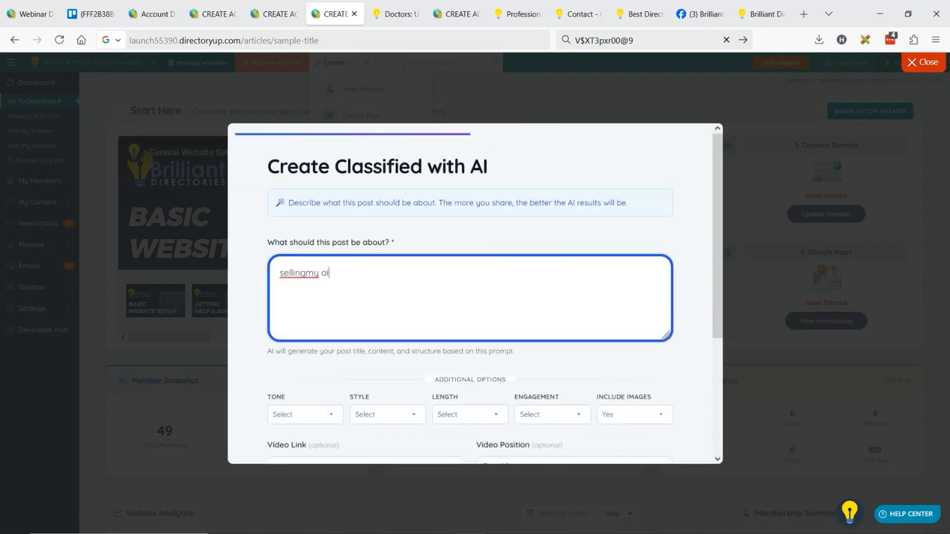
{"action": "type", "text": "r force ones"}
{"action": "left_click", "coordinate": [306, 273]}
{"action": "type", "text": "ones from"}
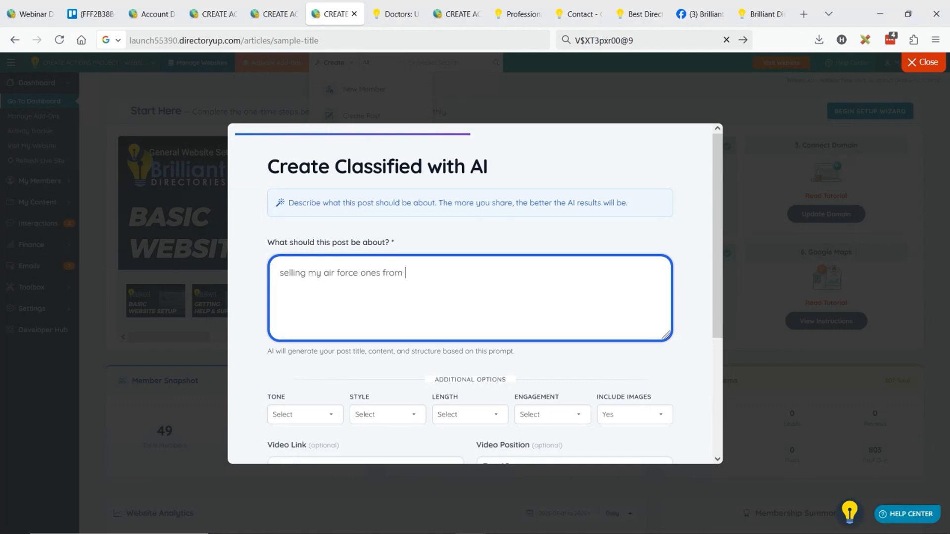
{"action": "key", "text": "ctrl+a"}
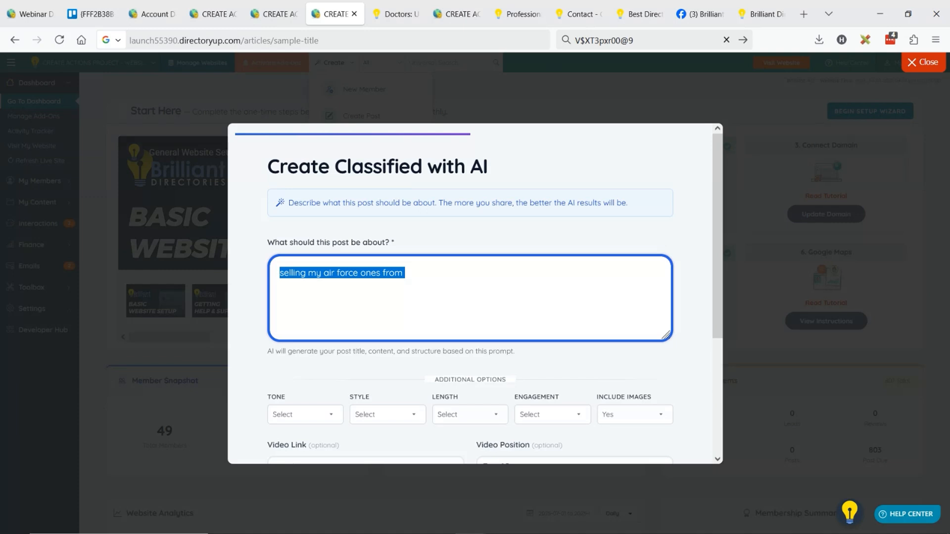
{"action": "key", "text": "Right"}
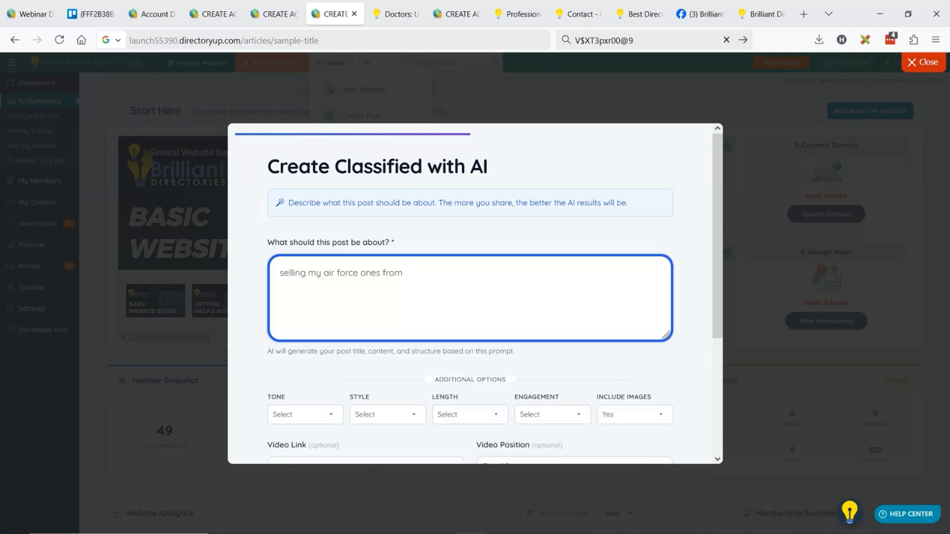
{"action": "type", "text": "90's. mint condition. Writ"}
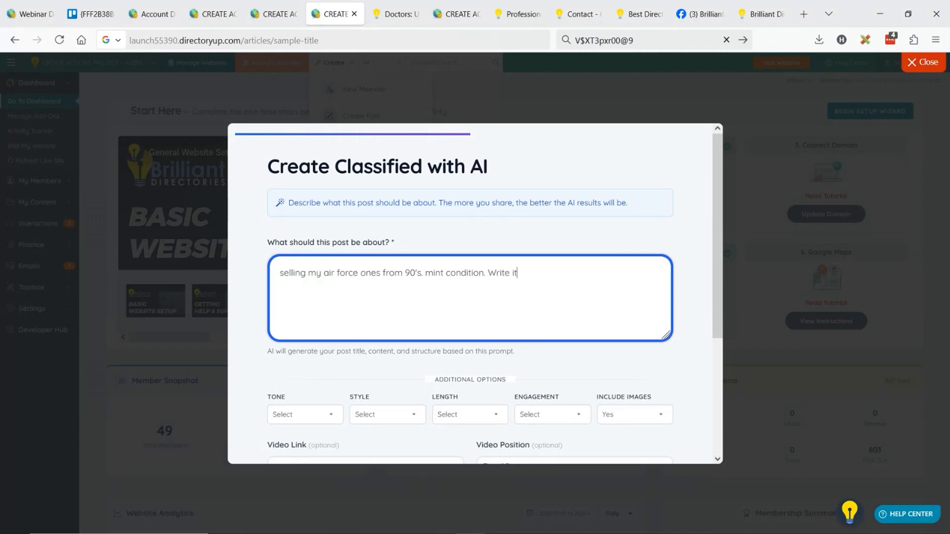
{"action": "type", "text": "e it German"}
Add "Write it German. keep it short, 3 paragraphs" to the classified's prompt and generate the post with AI
{"action": "scroll", "coordinate": [352, 301], "scroll_direction": "down", "scroll_amount": 3}
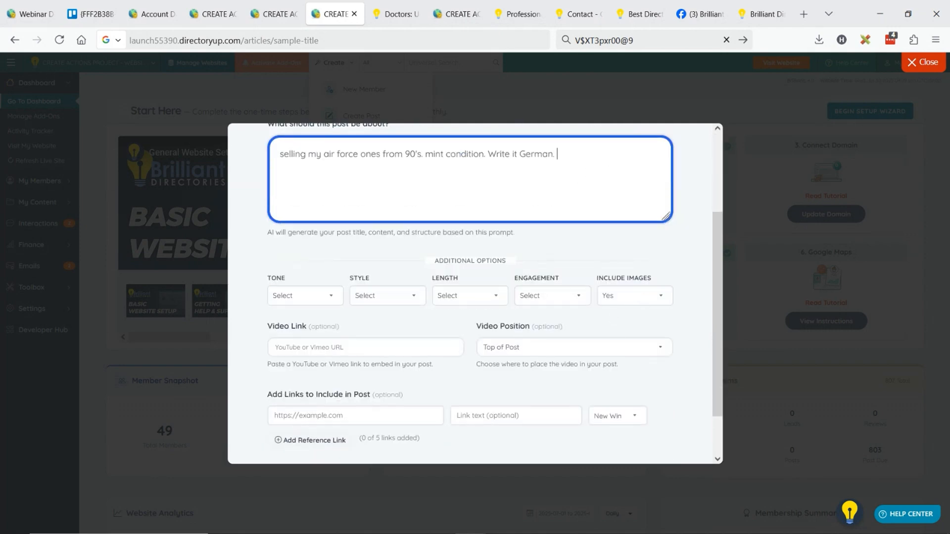
{"action": "type", "text": ". keep it short, 3 paragprgahs"}
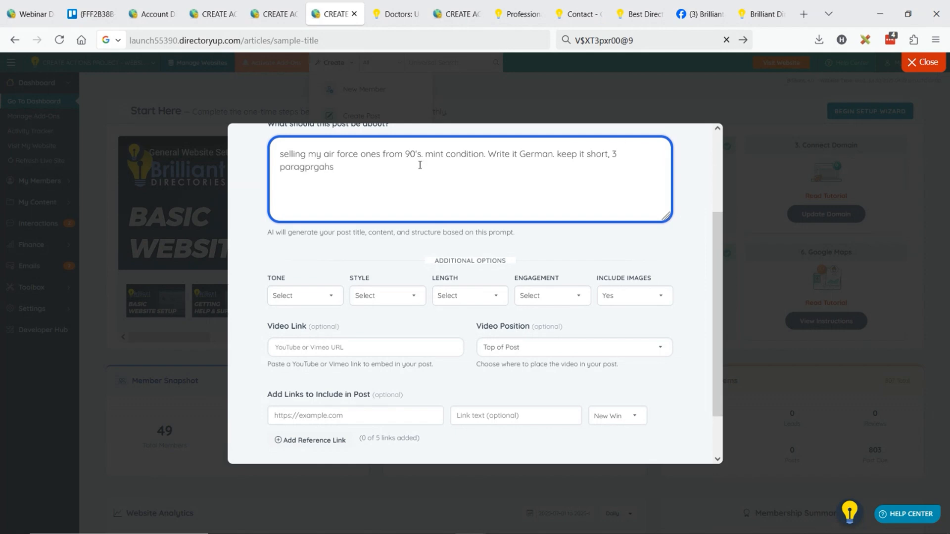
{"action": "double_click", "coordinate": [303, 168]}
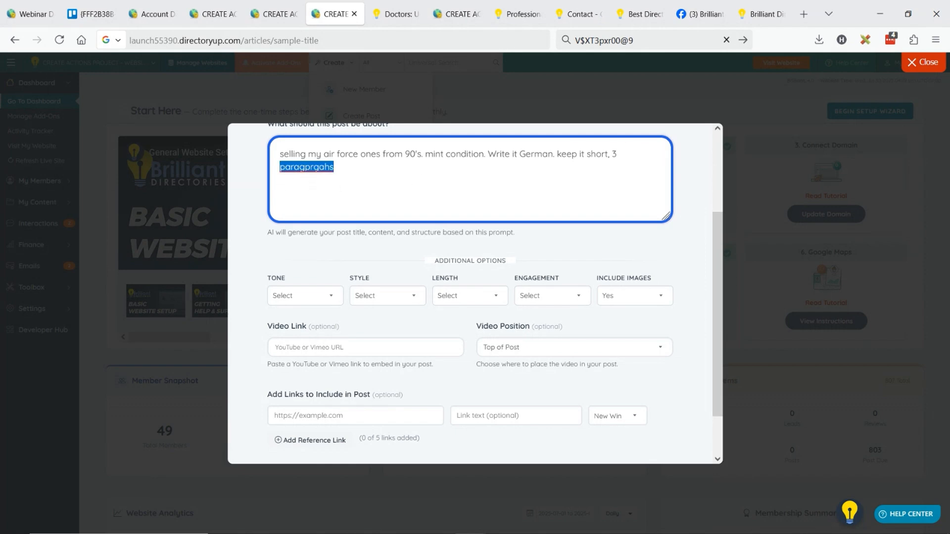
{"action": "type", "text": "para"}
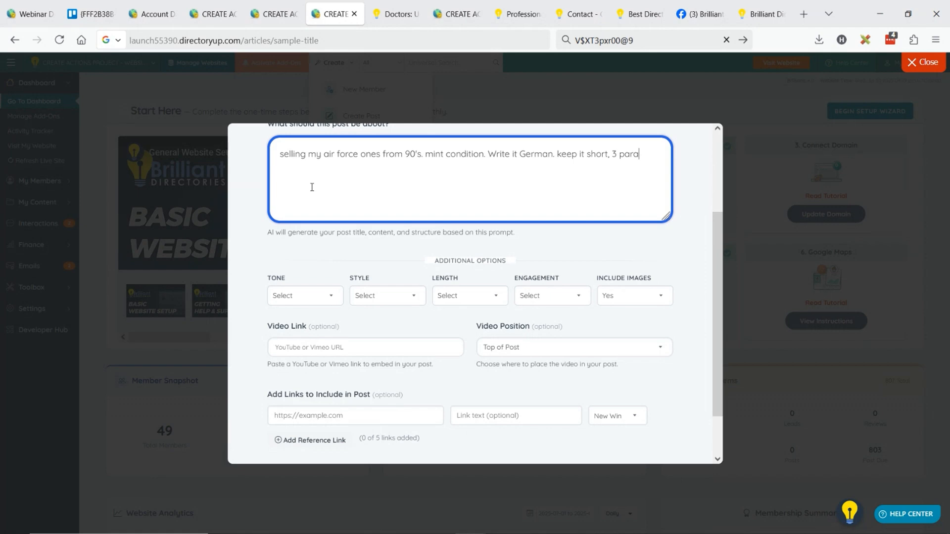
{"action": "type", "text": "gr"}
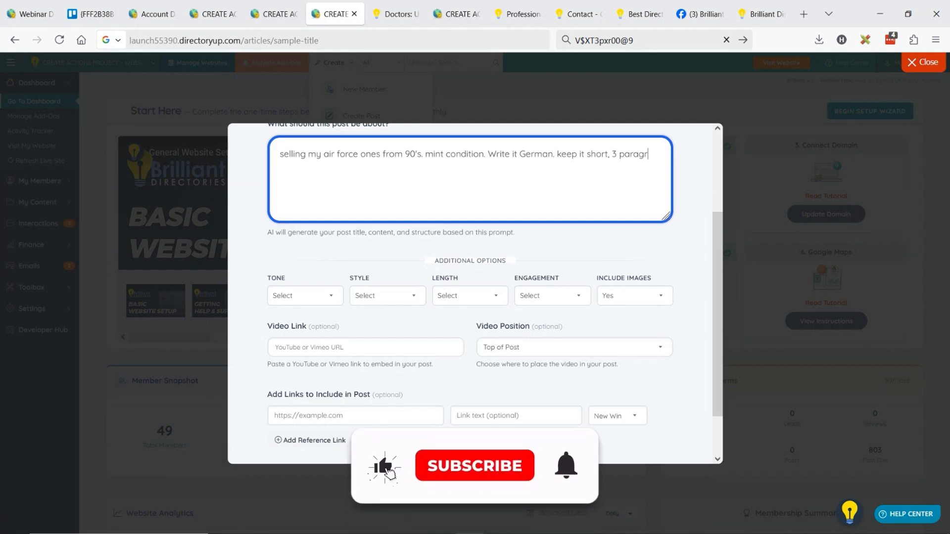
{"action": "type", "text": "aphs"}
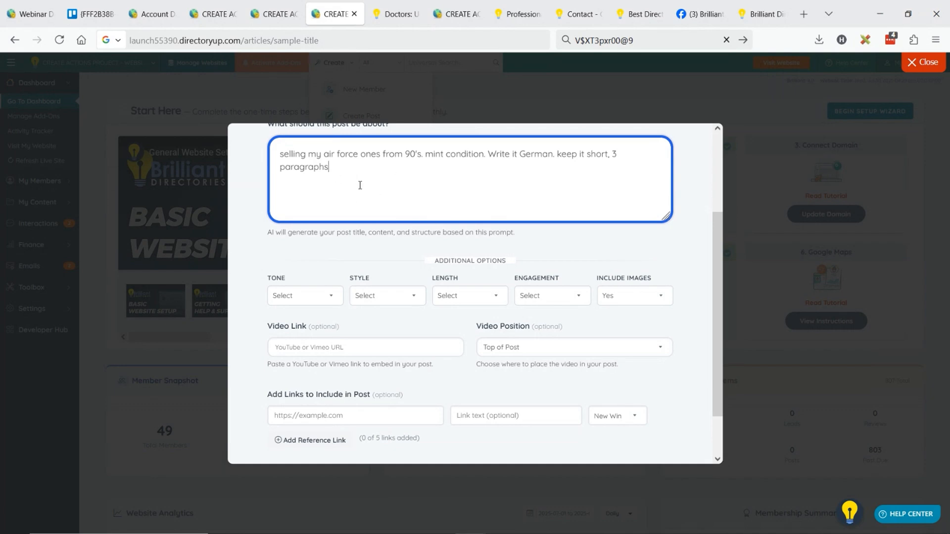
{"action": "scroll", "coordinate": [439, 301], "scroll_direction": "down", "scroll_amount": 1}
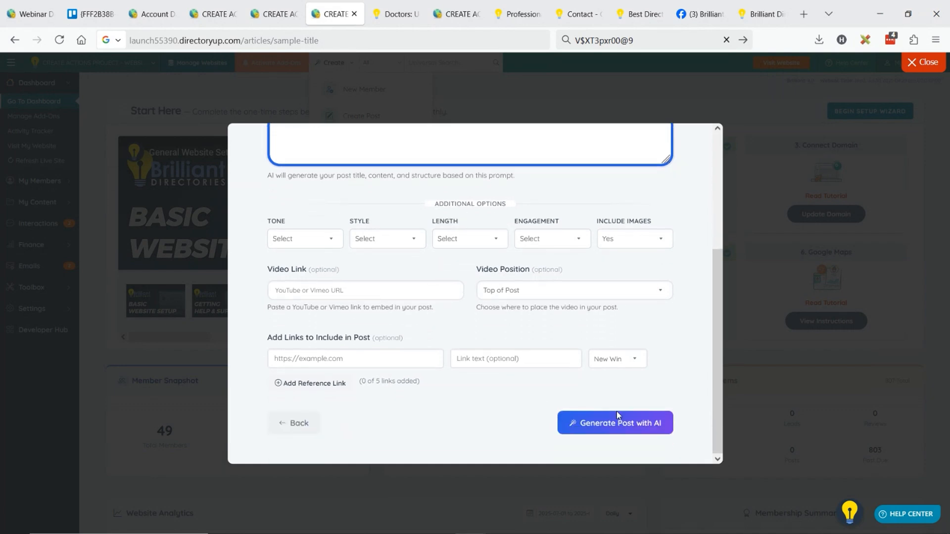
{"action": "left_click", "coordinate": [633, 426]}
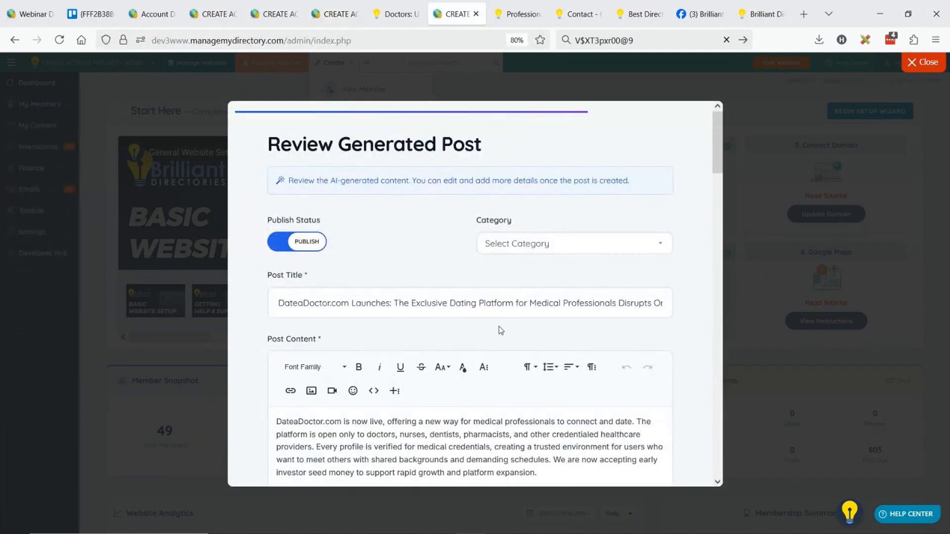
Switch to the regenerated DateaDoctor.com press release and review its sections and the comparison table against Tinder and Bumble
{"action": "scroll", "coordinate": [648, 351], "scroll_direction": "down", "scroll_amount": 15}
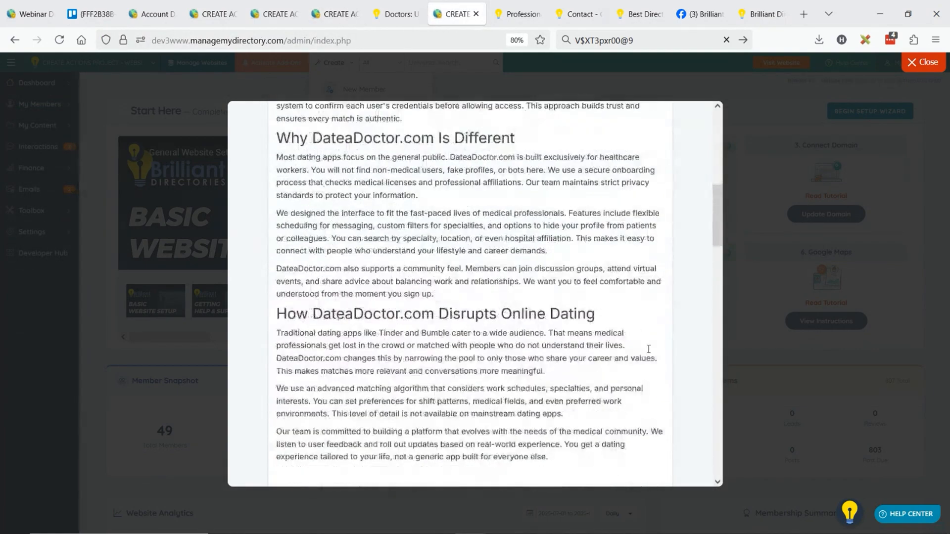
{"action": "scroll", "coordinate": [648, 351], "scroll_direction": "down", "scroll_amount": 8}
{"action": "scroll", "coordinate": [448, 278], "scroll_direction": "up", "scroll_amount": 4}
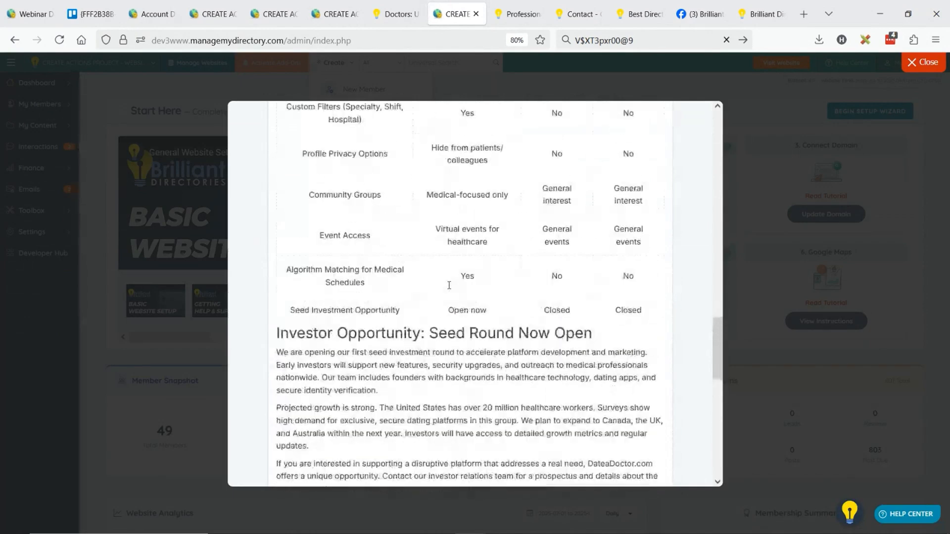
{"action": "scroll", "coordinate": [440, 288], "scroll_direction": "up", "scroll_amount": 3}
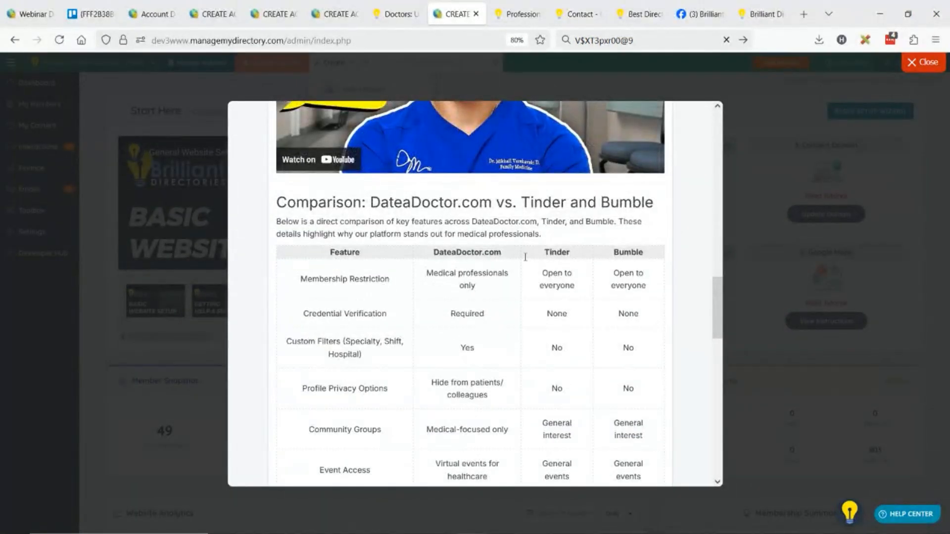
{"action": "scroll", "coordinate": [582, 297], "scroll_direction": "down", "scroll_amount": 3}
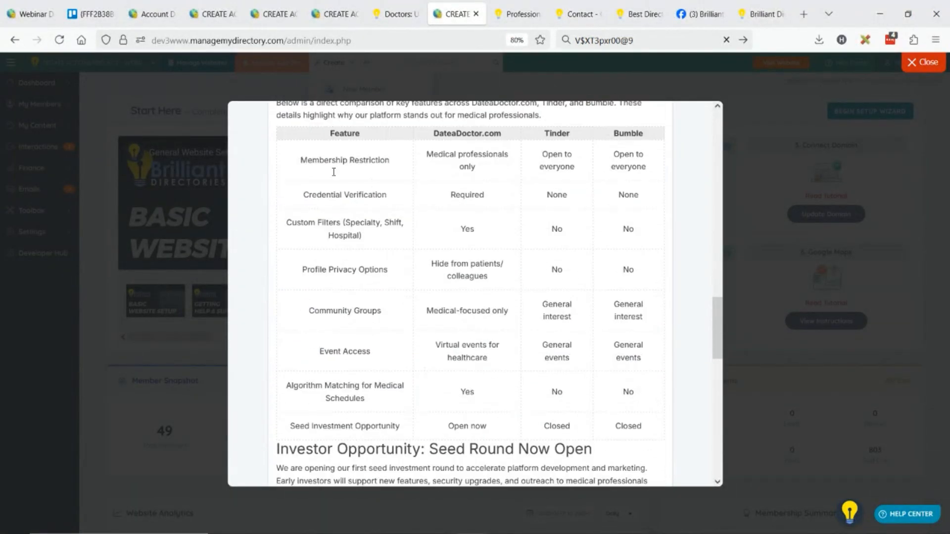
{"action": "scroll", "coordinate": [577, 269], "scroll_direction": "down", "scroll_amount": 12}
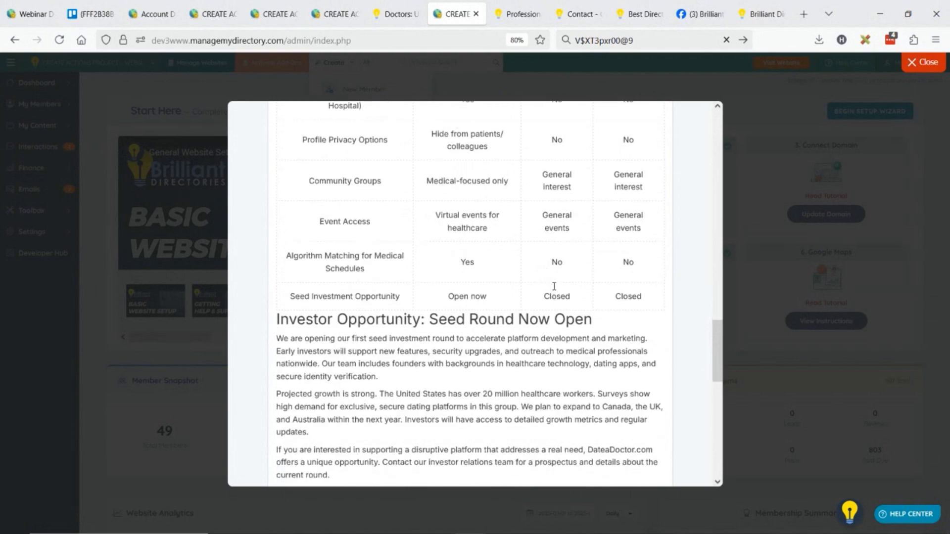
Create the DateaDoctor.com press release post and open its published page on the website
{"action": "scroll", "coordinate": [591, 349], "scroll_direction": "down", "scroll_amount": 2}
{"action": "left_click", "coordinate": [631, 448]}
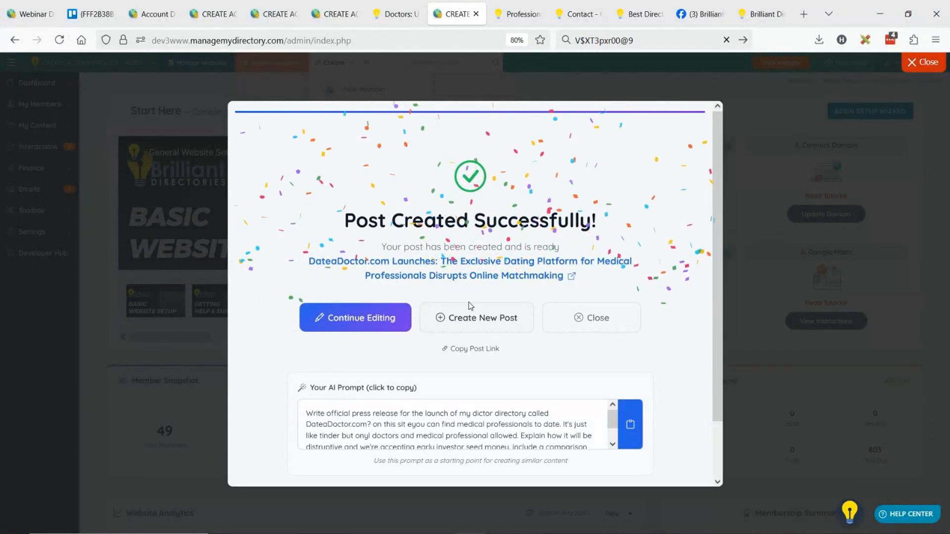
{"action": "left_click", "coordinate": [441, 283]}
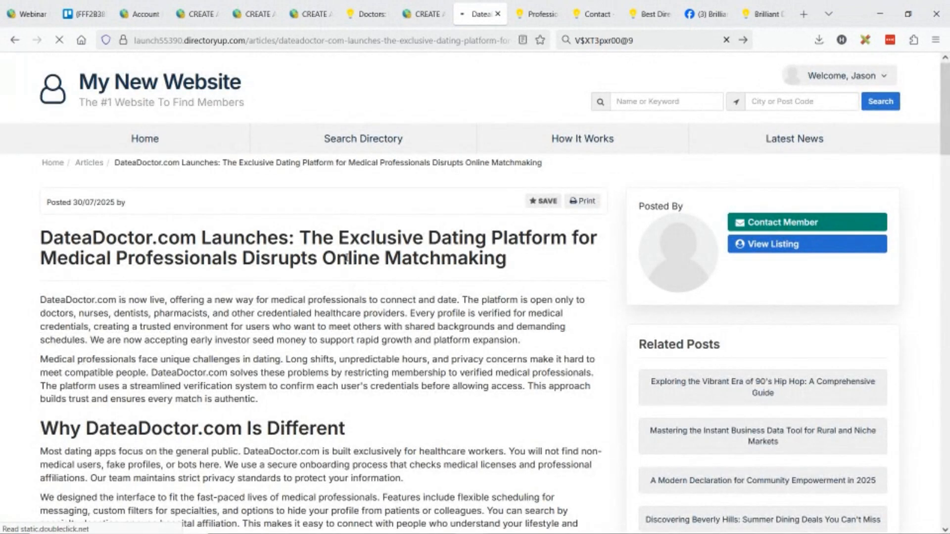
Review the published press release from its introduction through the embedded video to the Tinder and Bumble comparison table
{"action": "scroll", "coordinate": [347, 257], "scroll_direction": "down", "scroll_amount": 3}
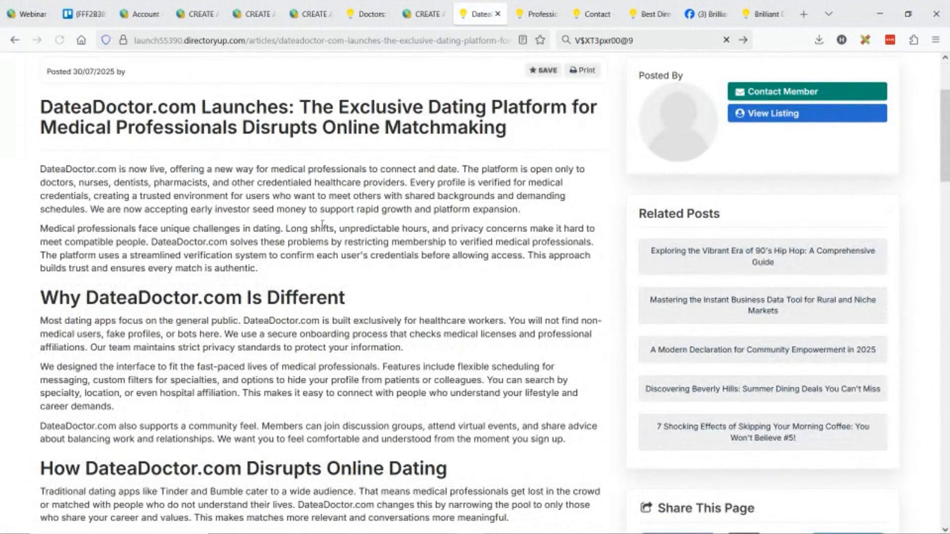
{"action": "scroll", "coordinate": [322, 223], "scroll_direction": "down", "scroll_amount": 12}
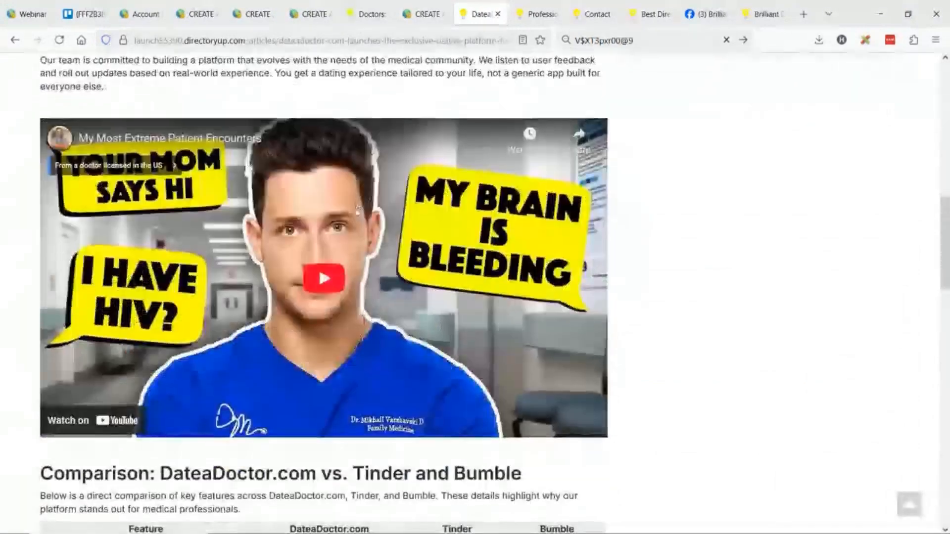
{"action": "scroll", "coordinate": [357, 208], "scroll_direction": "down", "scroll_amount": 6}
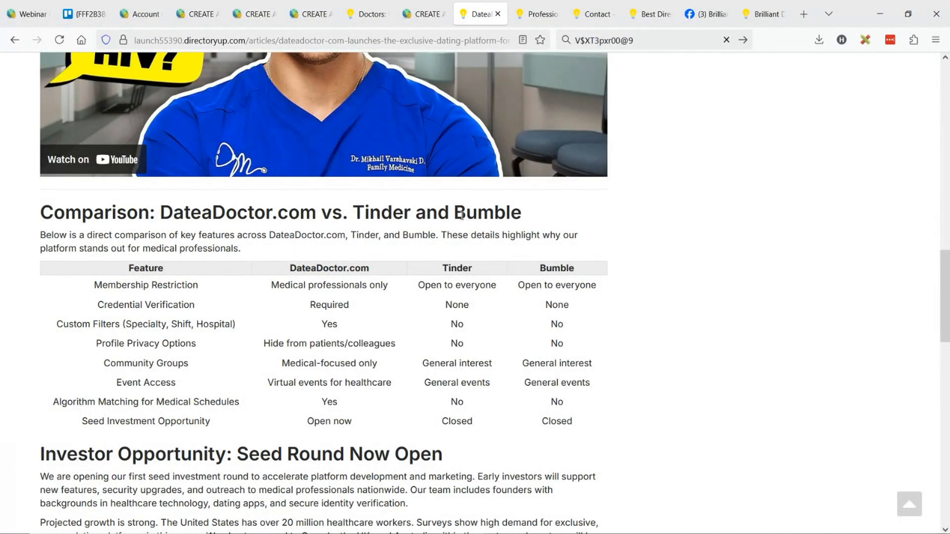
Examine the DateaDoctor.com column against Tinder and Bumble, and read the remaining press release sections through the platform roadmap
{"action": "double_click", "coordinate": [342, 305]}
{"action": "left_click_drag", "start_coordinate": [458, 305], "coordinate": [483, 307]}
{"action": "left_click", "coordinate": [456, 322]}
{"action": "left_click_drag", "start_coordinate": [270, 286], "coordinate": [389, 422]}
{"action": "left_click", "coordinate": [372, 365]}
{"action": "scroll", "coordinate": [366, 307], "scroll_direction": "down", "scroll_amount": 3}
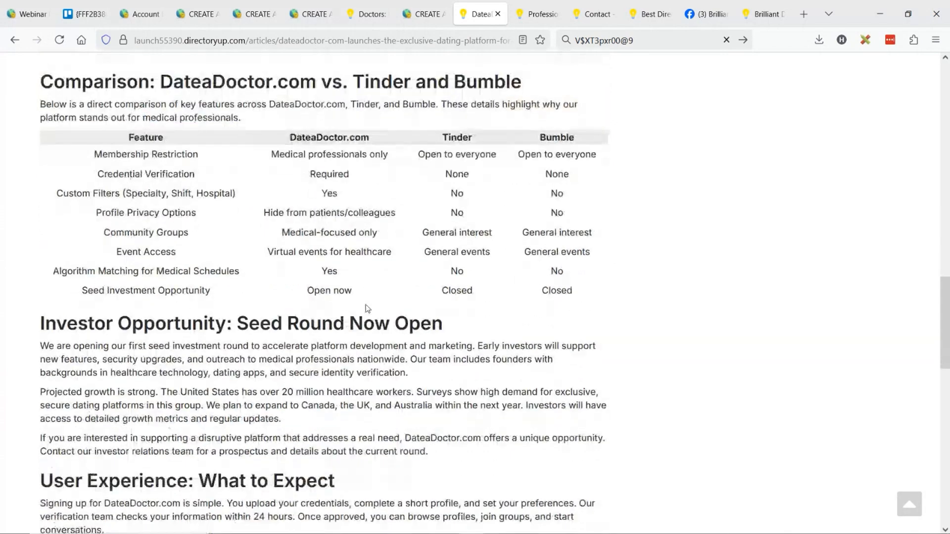
{"action": "scroll", "coordinate": [367, 308], "scroll_direction": "down", "scroll_amount": 8}
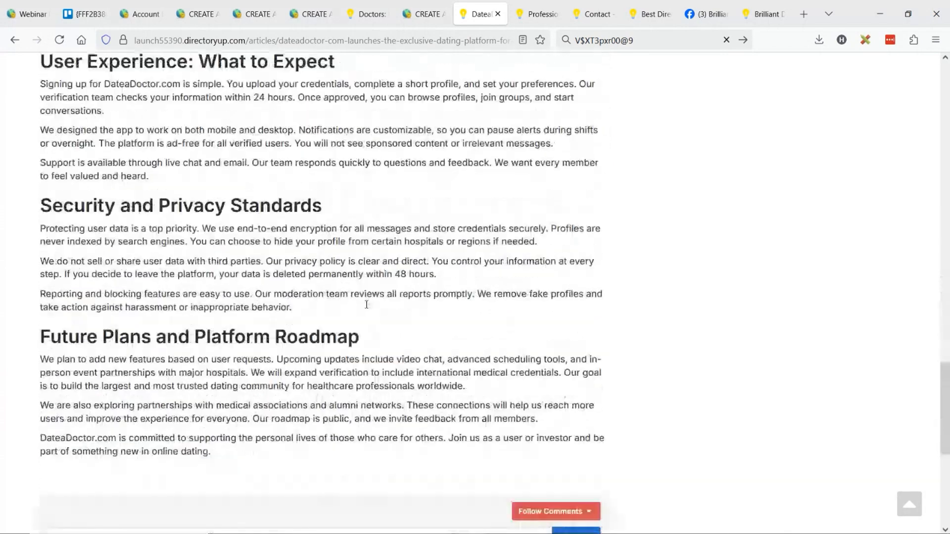
Switch to the generated German Air Force Ones classified and review its paragraphs, headings and images
{"action": "left_click", "coordinate": [428, 21]}
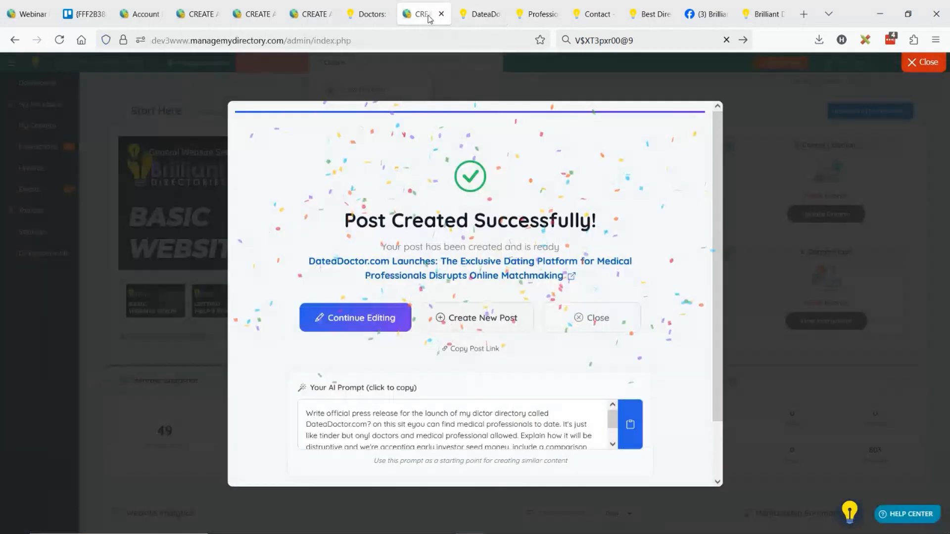
{"action": "left_click", "coordinate": [298, 7]}
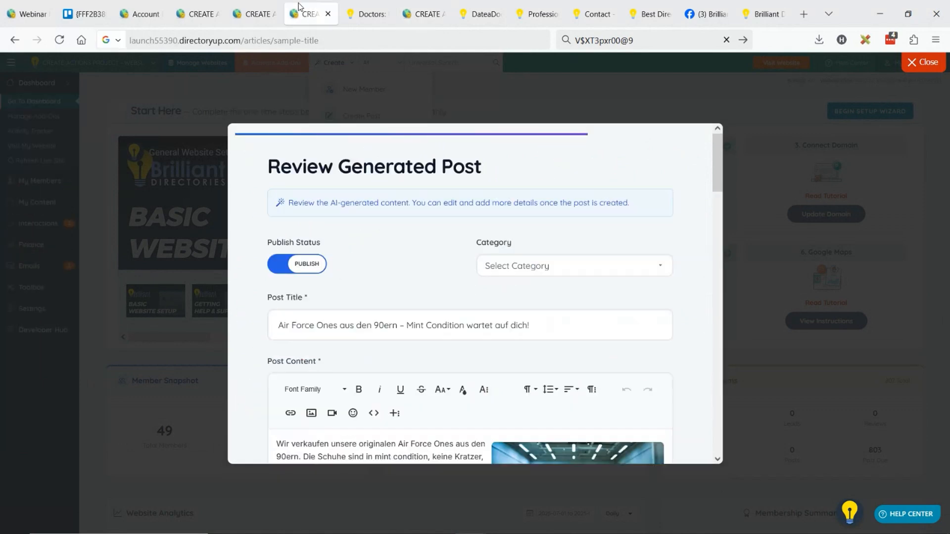
{"action": "scroll", "coordinate": [498, 189], "scroll_direction": "down", "scroll_amount": 5}
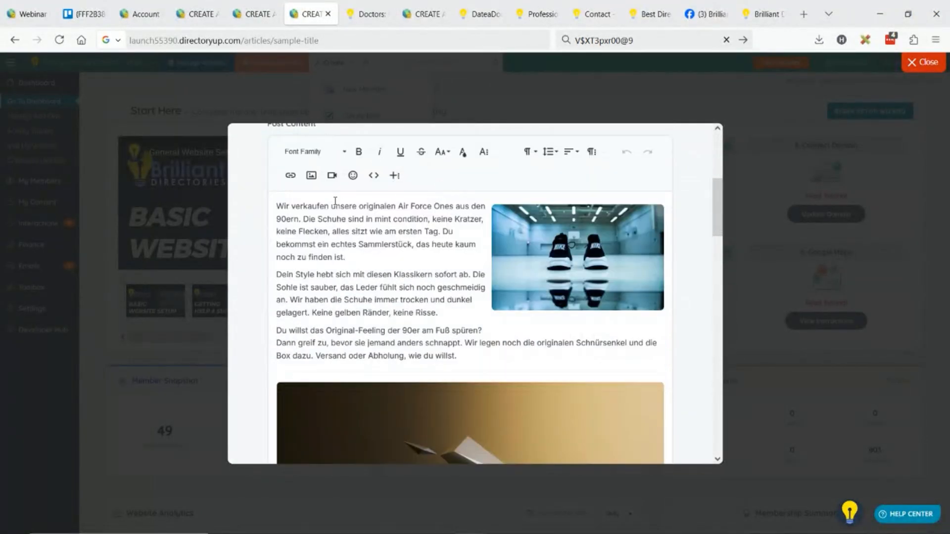
{"action": "scroll", "coordinate": [379, 226], "scroll_direction": "down", "scroll_amount": 8}
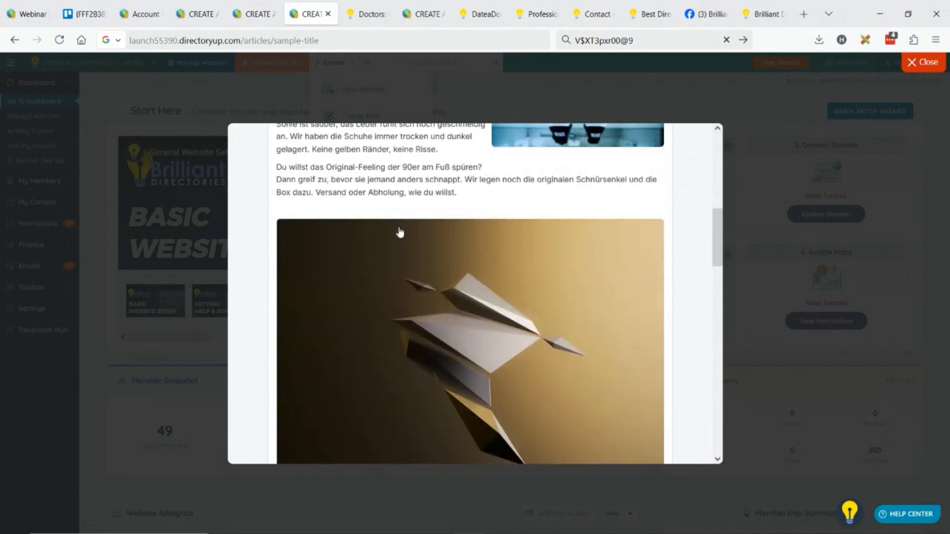
{"action": "scroll", "coordinate": [402, 227], "scroll_direction": "down", "scroll_amount": 10}
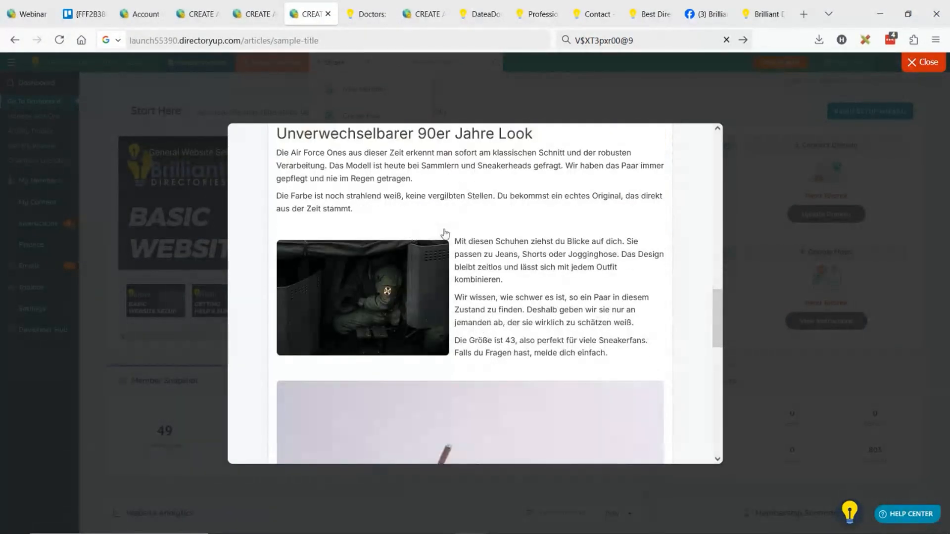
{"action": "scroll", "coordinate": [454, 239], "scroll_direction": "down", "scroll_amount": 4}
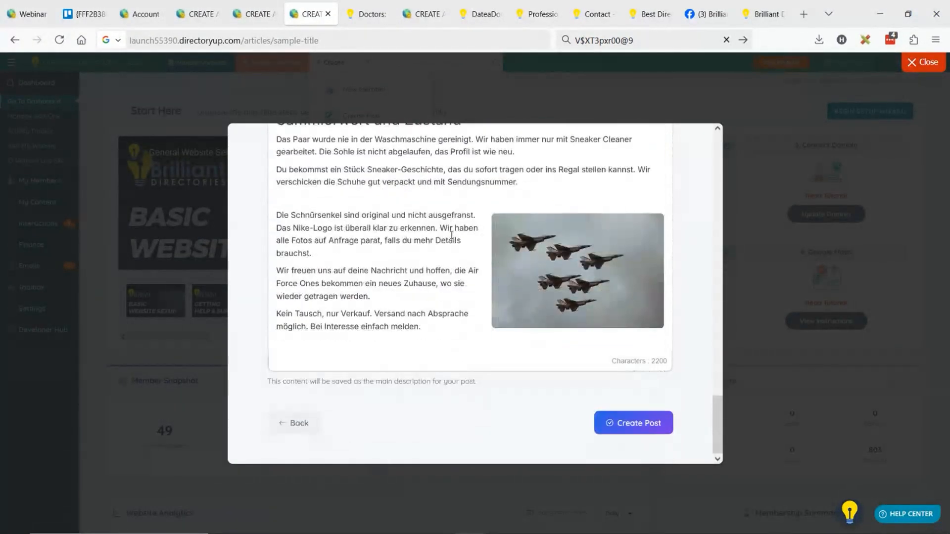
{"action": "scroll", "coordinate": [456, 322], "scroll_direction": "up", "scroll_amount": 10}
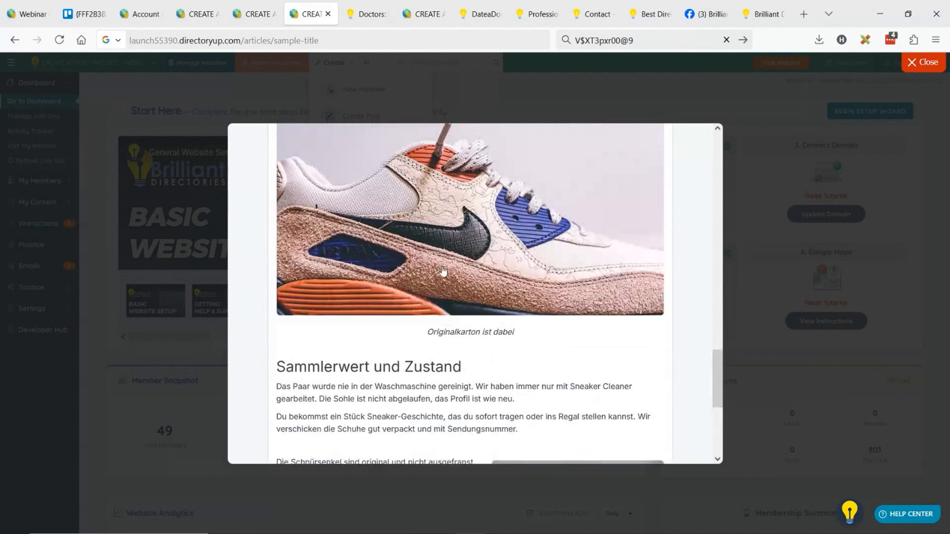
{"action": "scroll", "coordinate": [461, 292], "scroll_direction": "up", "scroll_amount": 5}
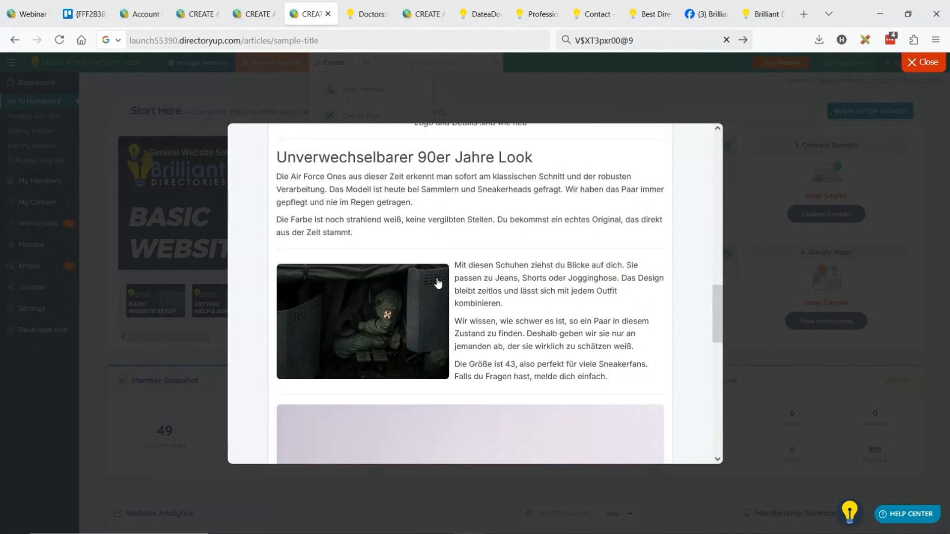
{"action": "scroll", "coordinate": [435, 283], "scroll_direction": "down", "scroll_amount": 5}
{"action": "scroll", "coordinate": [434, 283], "scroll_direction": "down", "scroll_amount": 5}
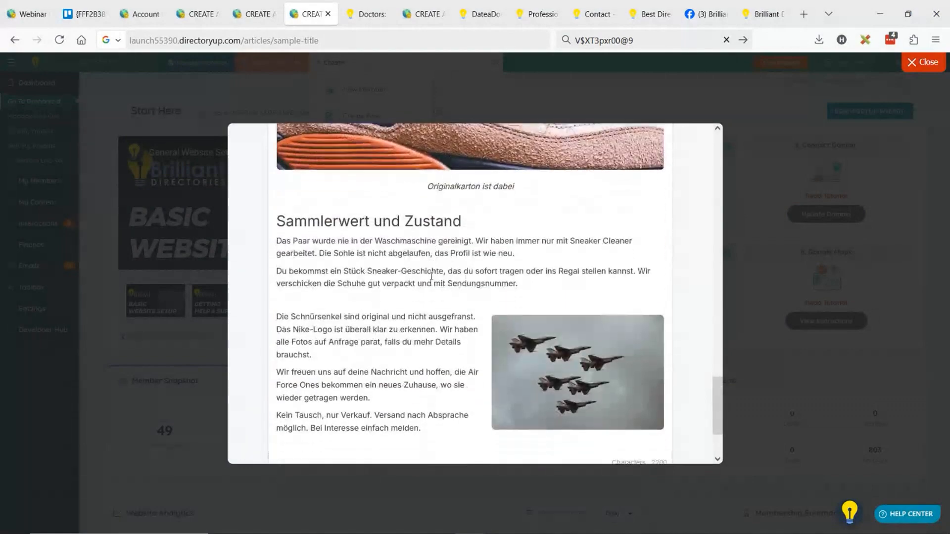
Delete everything after the first three paragraphs in the German classified's post content, keeping the sneaker image beside them
{"action": "left_click", "coordinate": [429, 325]}
{"action": "scroll", "coordinate": [427, 289], "scroll_direction": "up", "scroll_amount": 10}
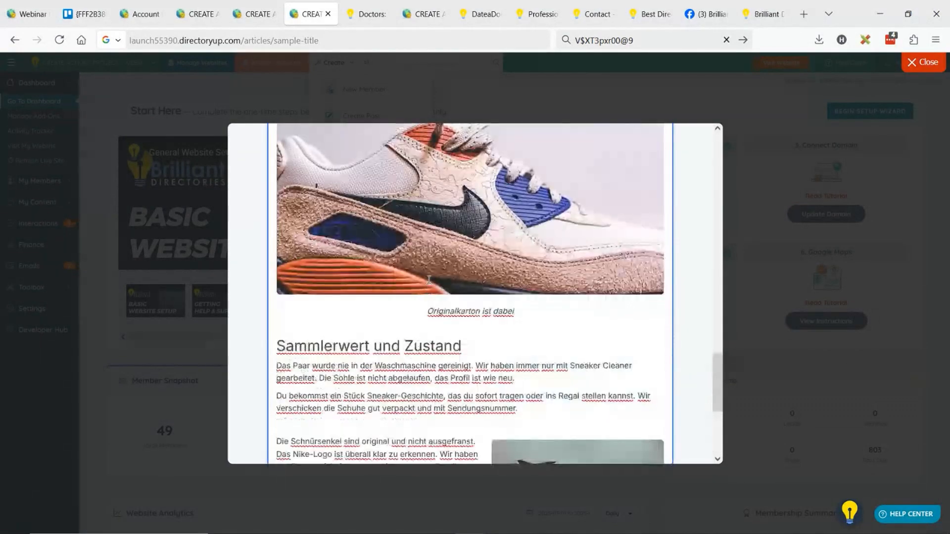
{"action": "scroll", "coordinate": [428, 292], "scroll_direction": "up", "scroll_amount": 5}
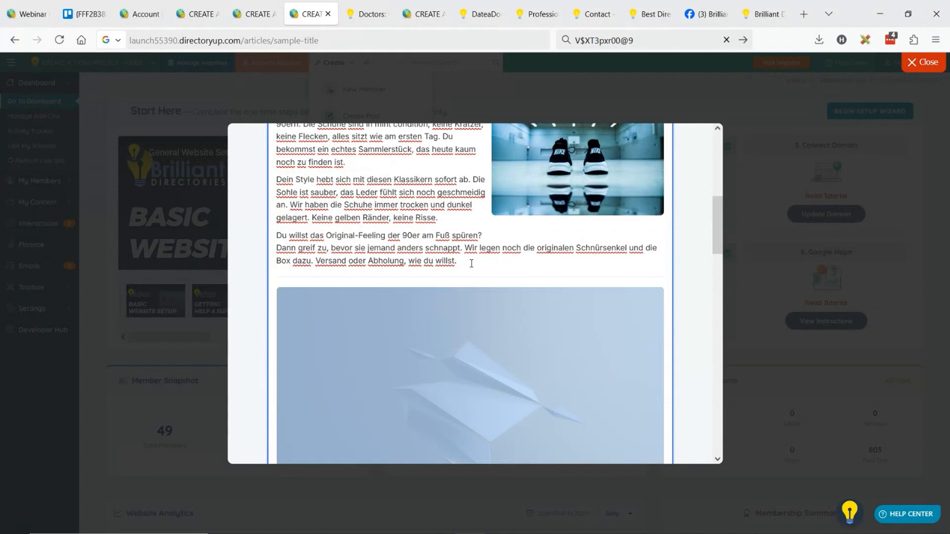
{"action": "scroll", "coordinate": [471, 264], "scroll_direction": "up", "scroll_amount": 8}
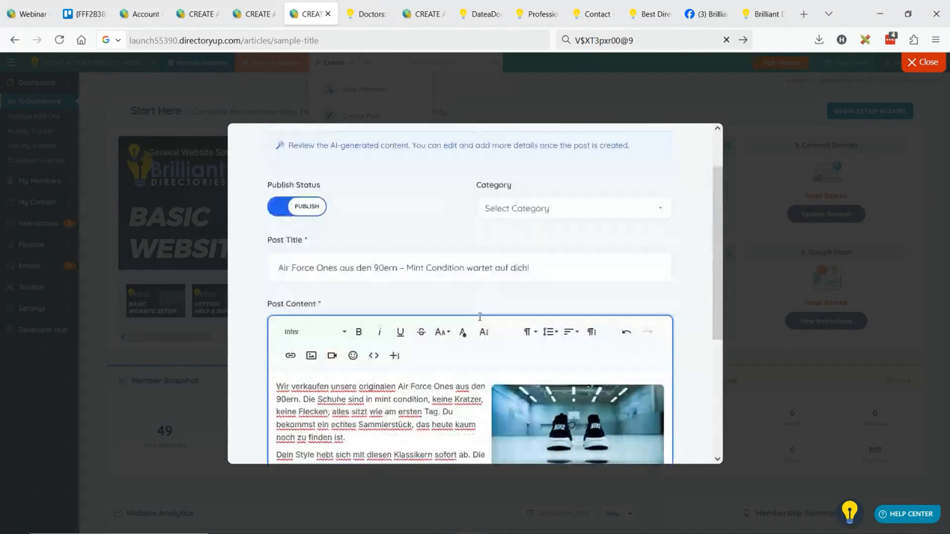
Create the shortened German Air Force Ones classified post and open its published page
{"action": "scroll", "coordinate": [480, 317], "scroll_direction": "up", "scroll_amount": 2}
{"action": "scroll", "coordinate": [522, 320], "scroll_direction": "down", "scroll_amount": 5}
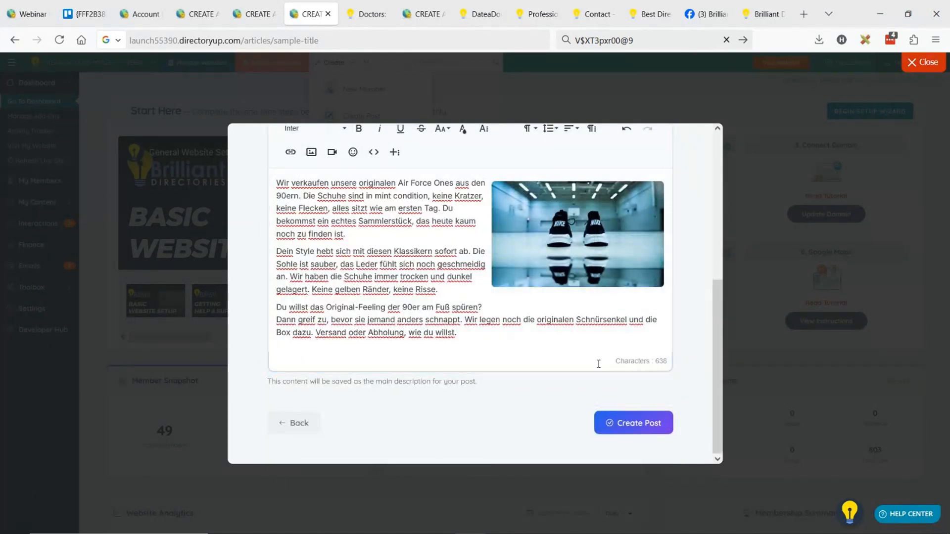
{"action": "left_click", "coordinate": [648, 423]}
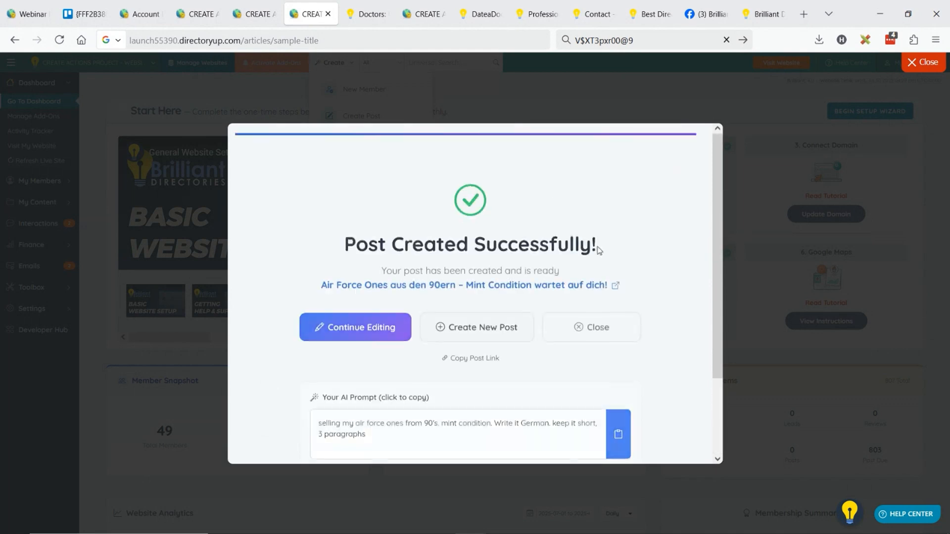
{"action": "left_click", "coordinate": [420, 286]}
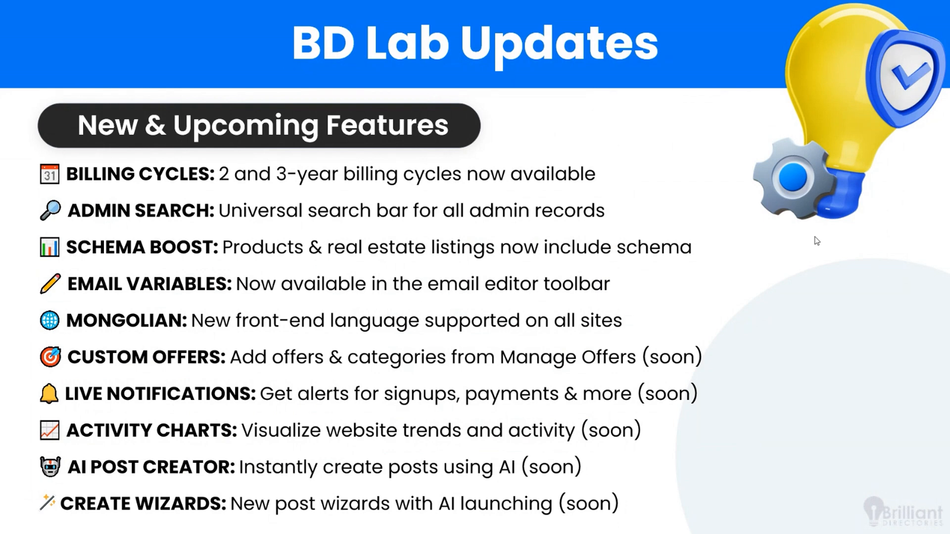
{"action": "left_click", "coordinate": [787, 116]}
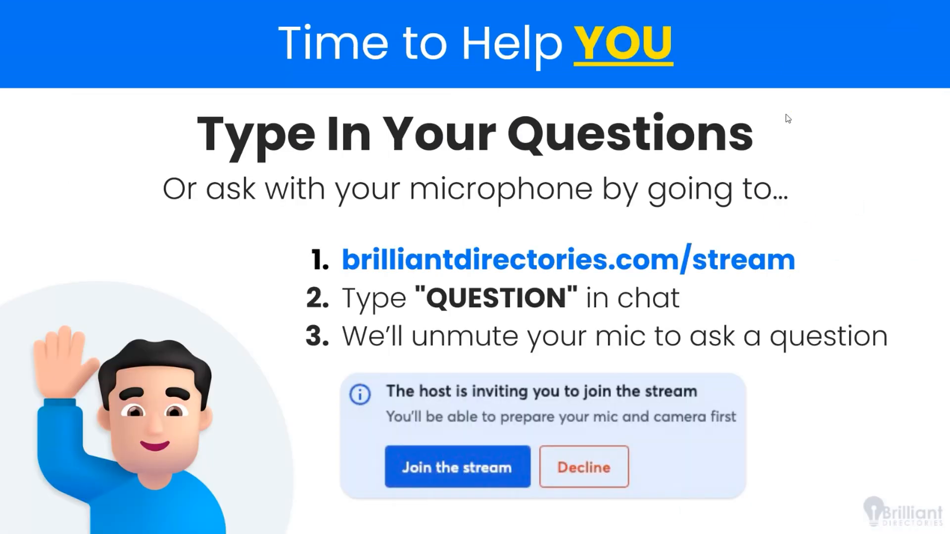
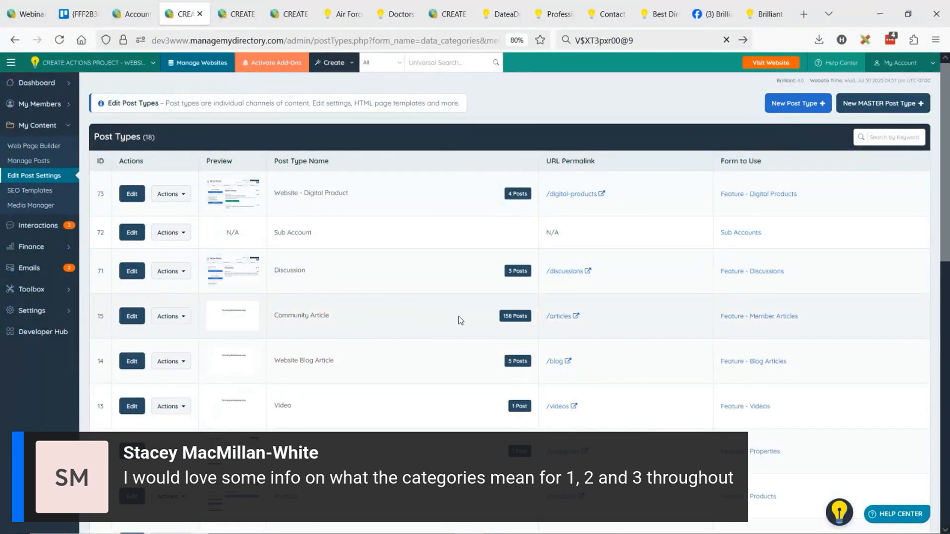
Open the Classified post type for editing and bring its post categories into view
{"action": "key", "text": "ctrl+plus"}
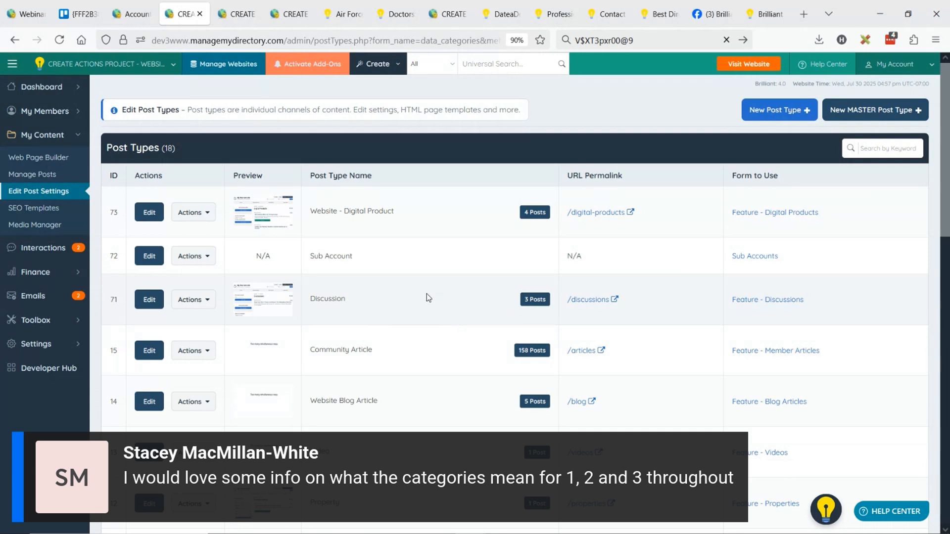
{"action": "scroll", "coordinate": [427, 294], "scroll_direction": "down", "scroll_amount": 6}
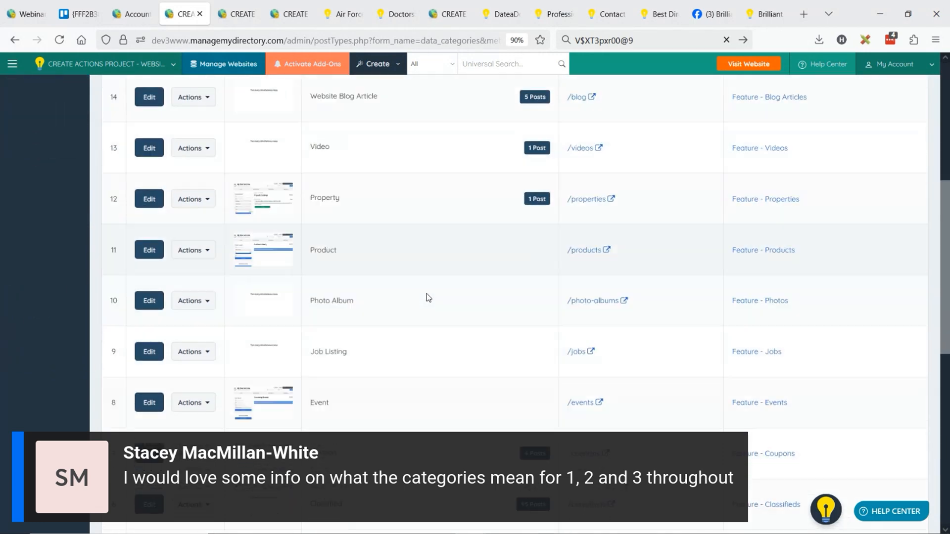
{"action": "scroll", "coordinate": [428, 297], "scroll_direction": "down", "scroll_amount": 1}
{"action": "left_click", "coordinate": [345, 359]}
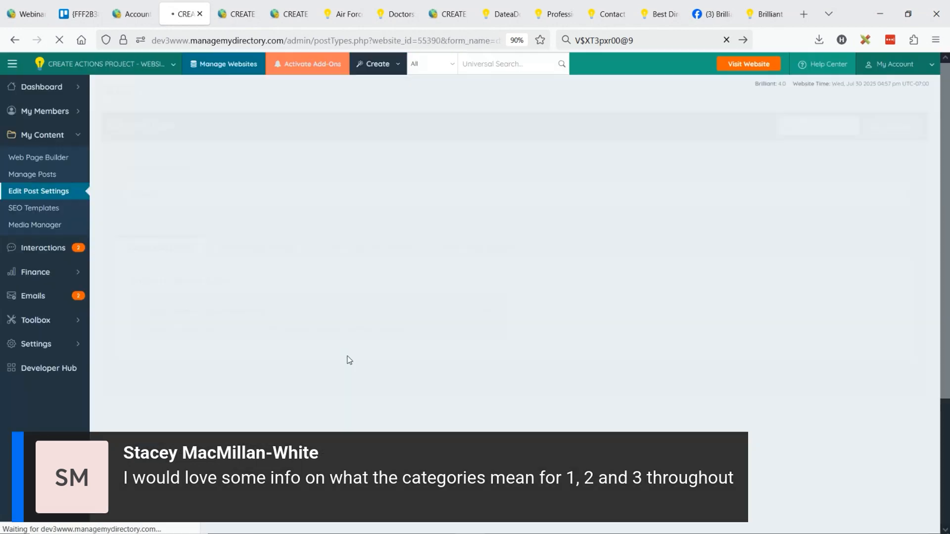
{"action": "scroll", "coordinate": [307, 342], "scroll_direction": "down", "scroll_amount": 2}
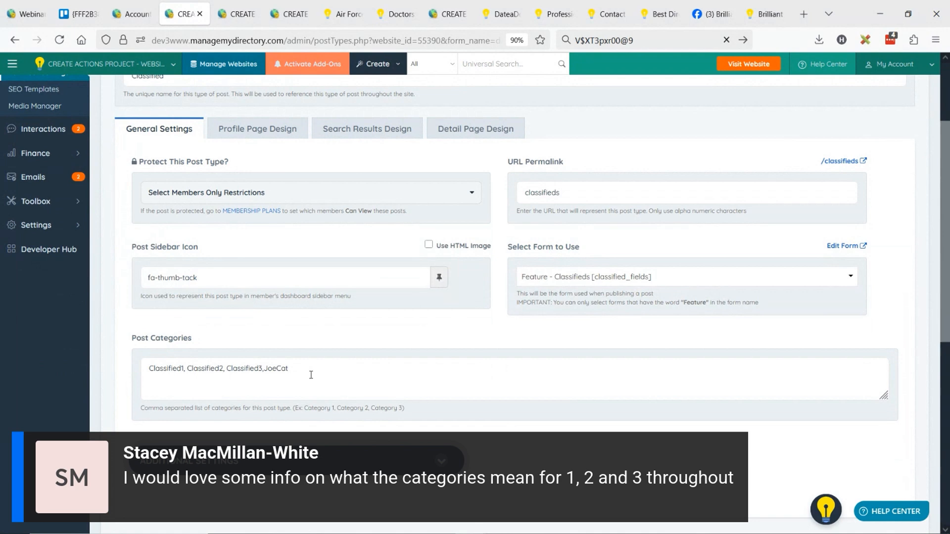
Replace the Classified post categories with "Braclet, Necklace, Toe Ring, Earing, Nose Ring, Tennis"
{"action": "left_click_drag", "start_coordinate": [290, 371], "coordinate": [126, 374]}
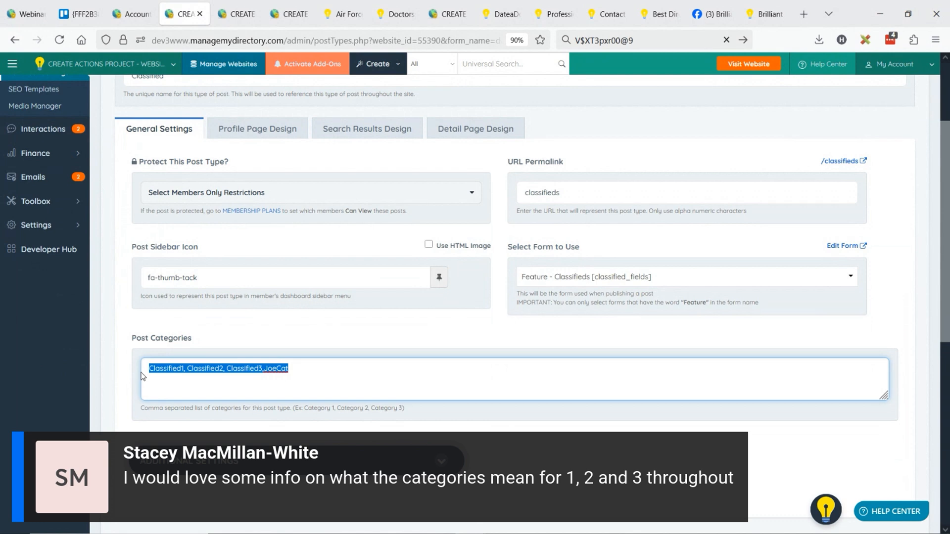
{"action": "type", "text": "Braclet"}
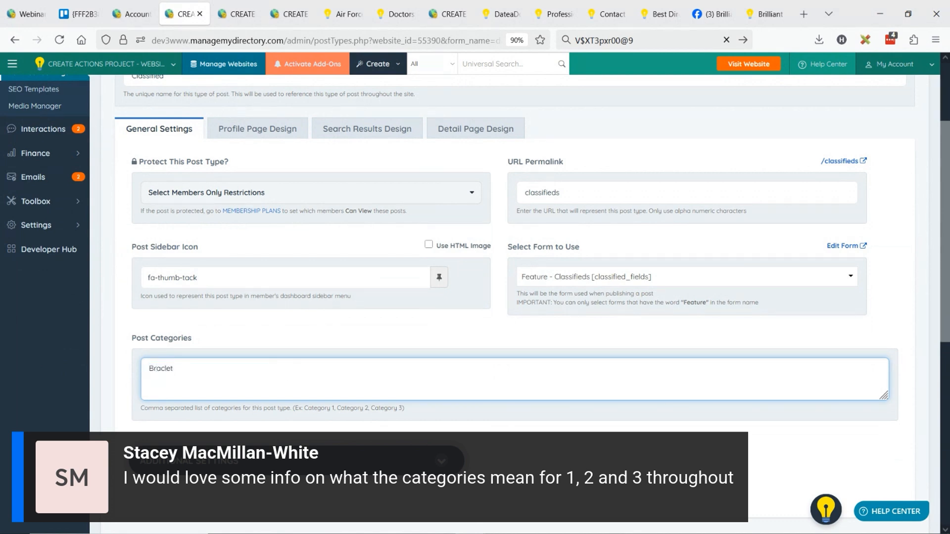
{"action": "type", "text": ", Necklace, Toe Ring, Earing, "}
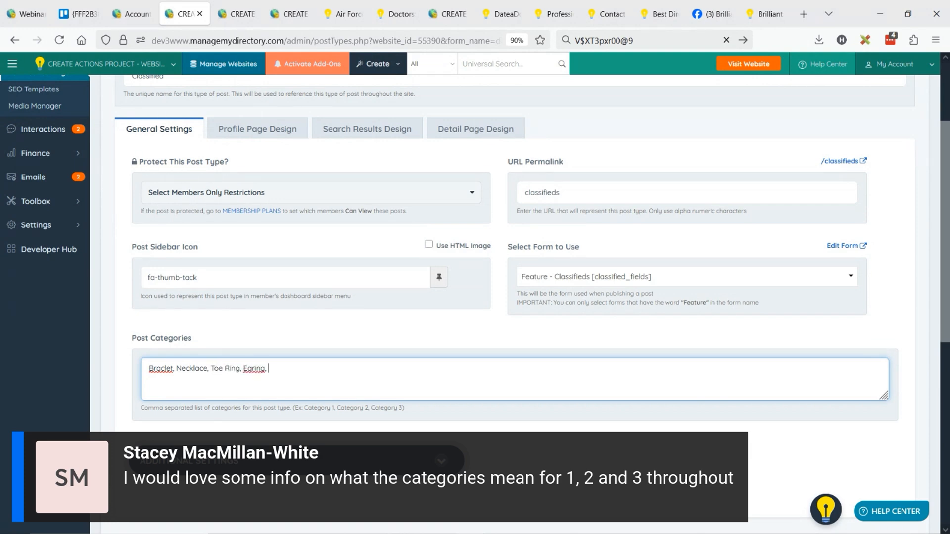
{"action": "type", "text": "Nose Ring, Tenn"}
{"action": "type", "text": "is"}
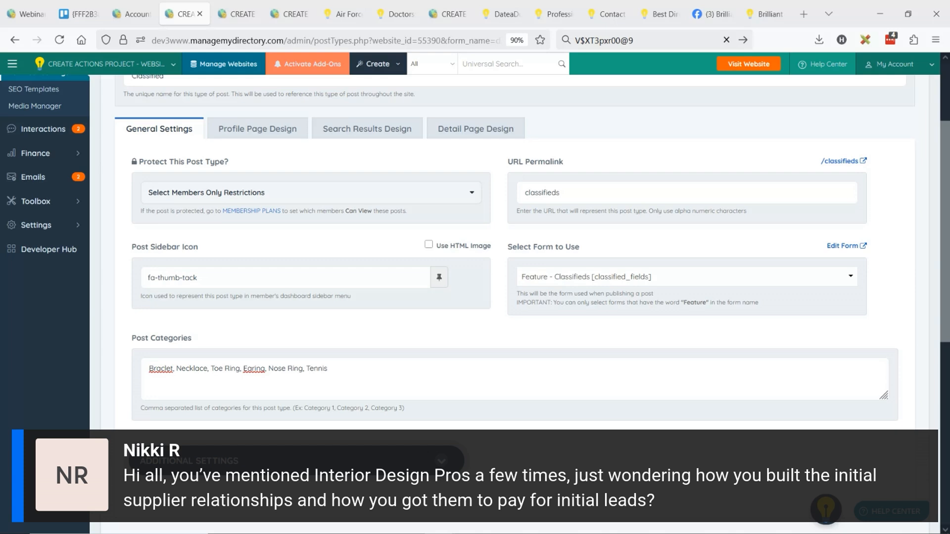
Open the Yelp website in a new browser tab and dismiss the Google sign-in prompt
{"action": "left_click", "coordinate": [799, 22]}
{"action": "type", "text": "yelp."}
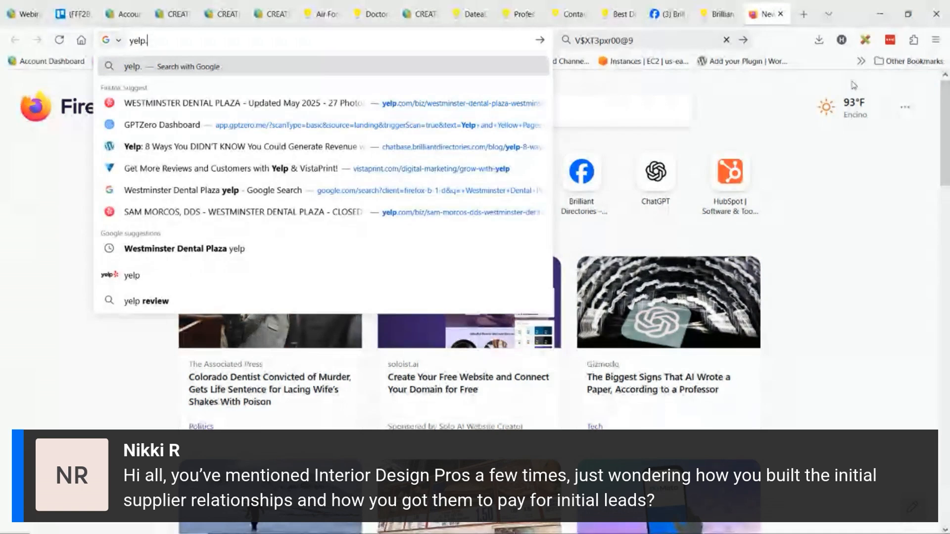
{"action": "key", "text": "Return"}
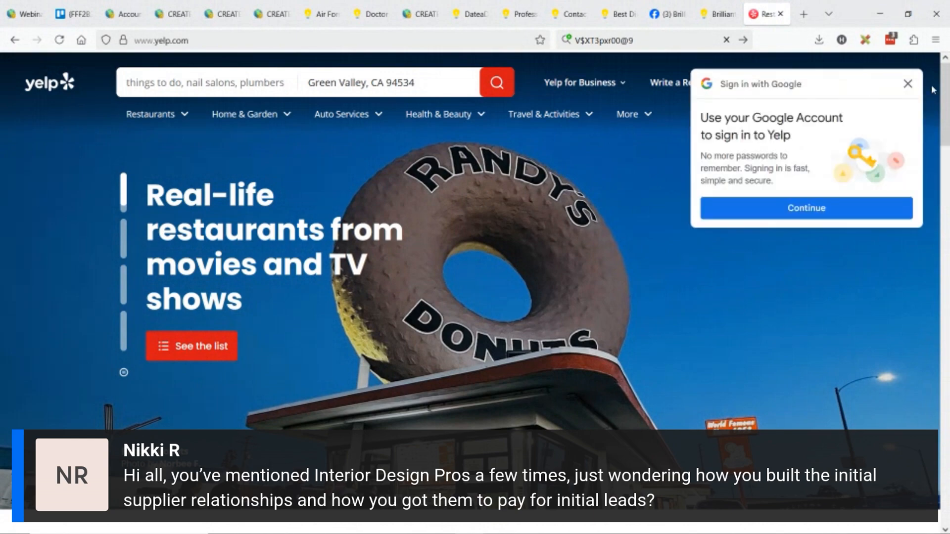
{"action": "left_click", "coordinate": [907, 85]}
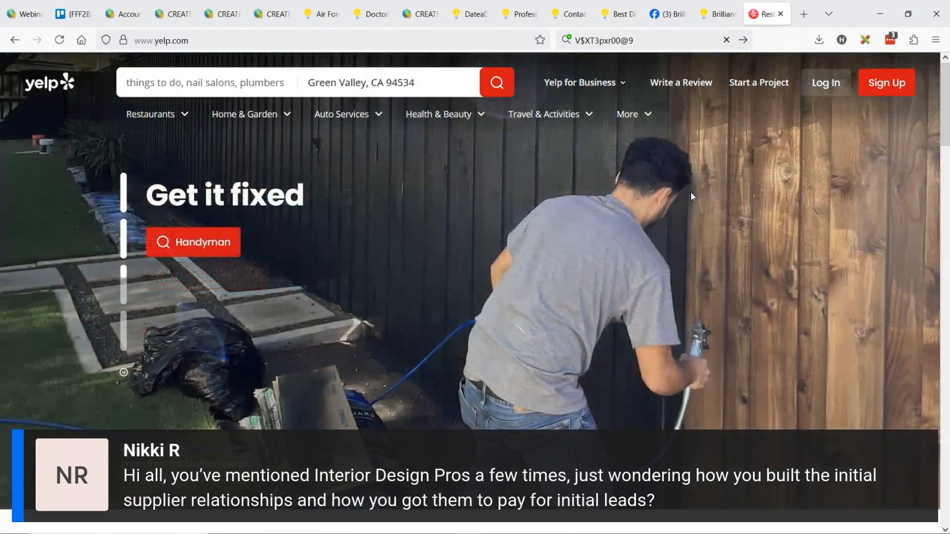
Examine the Yelp homepage's categories and the Yelp for Business links in its footer
{"action": "scroll", "coordinate": [692, 197], "scroll_direction": "down", "scroll_amount": 15}
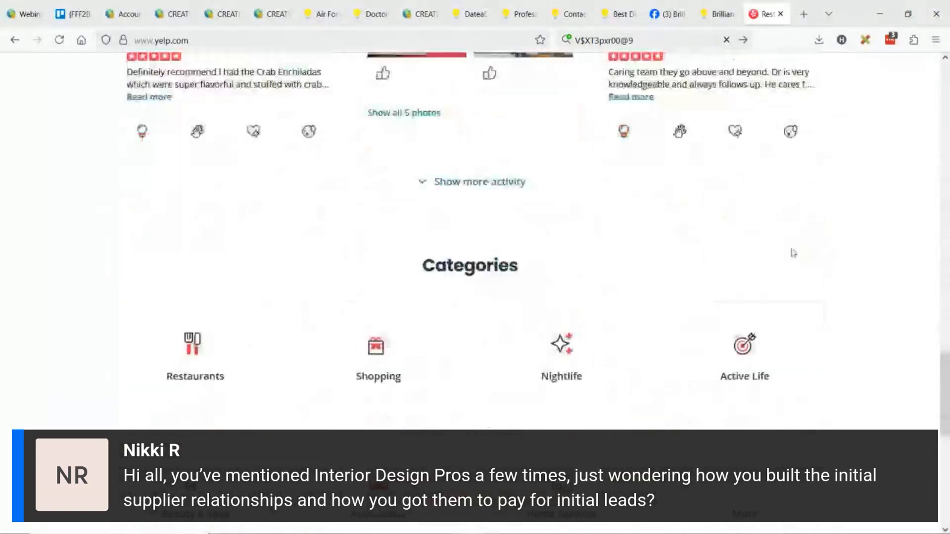
{"action": "scroll", "coordinate": [792, 258], "scroll_direction": "down", "scroll_amount": 10}
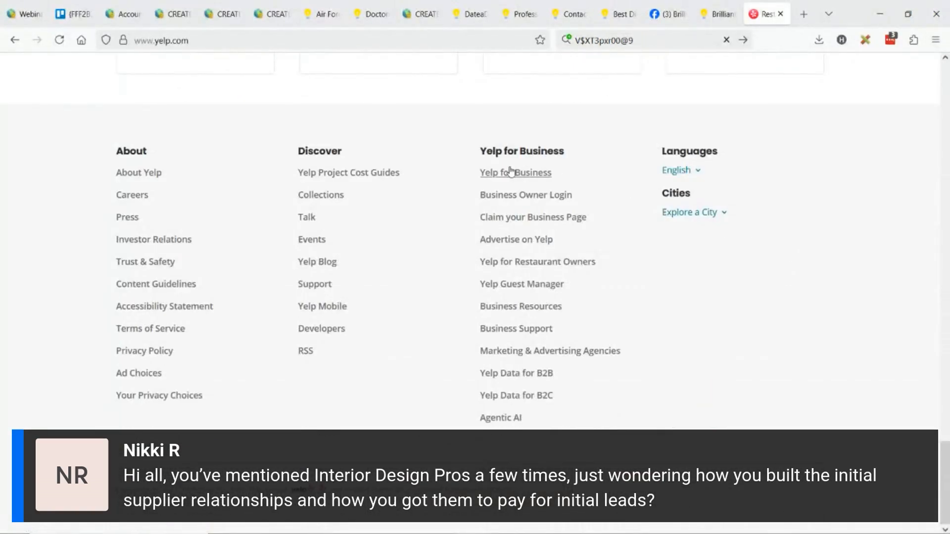
{"action": "triple_click", "coordinate": [496, 156]}
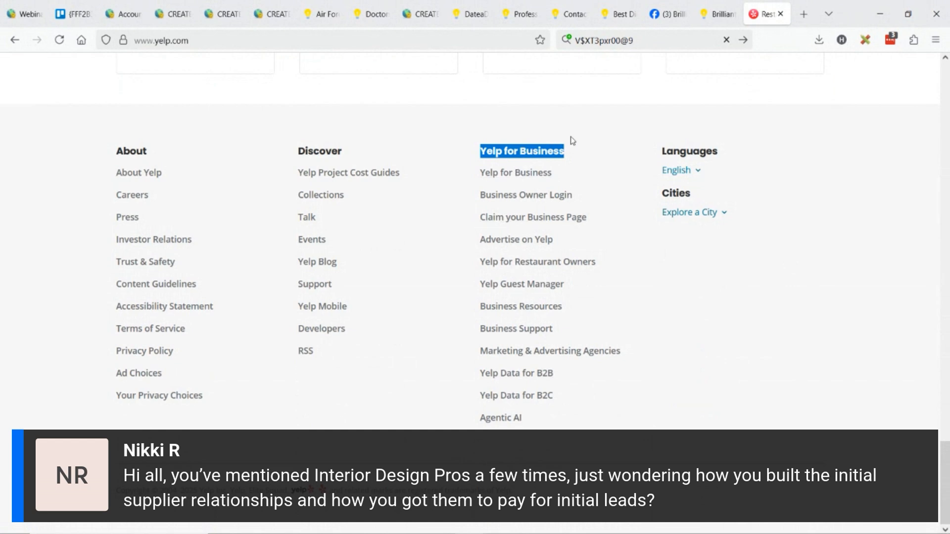
{"action": "left_click", "coordinate": [574, 142]}
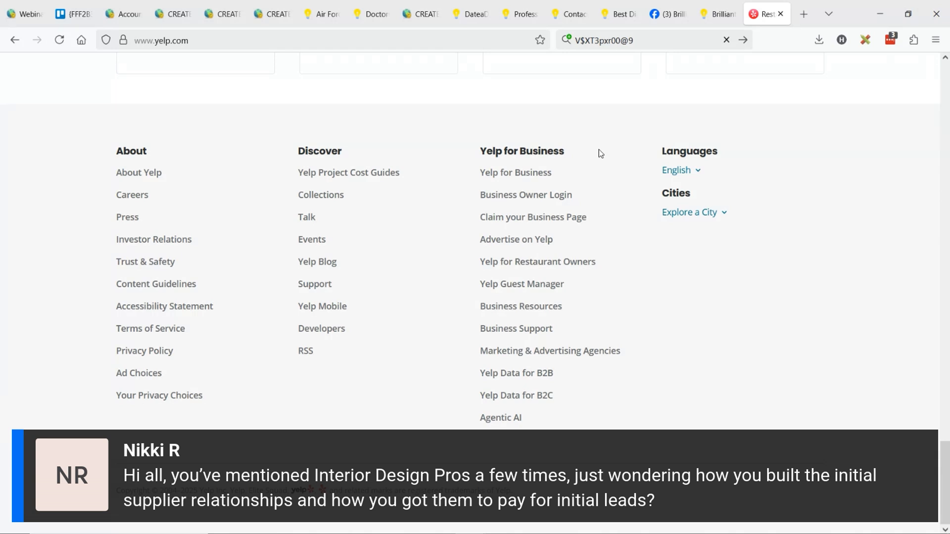
{"action": "scroll", "coordinate": [630, 204], "scroll_direction": "up", "scroll_amount": 15}
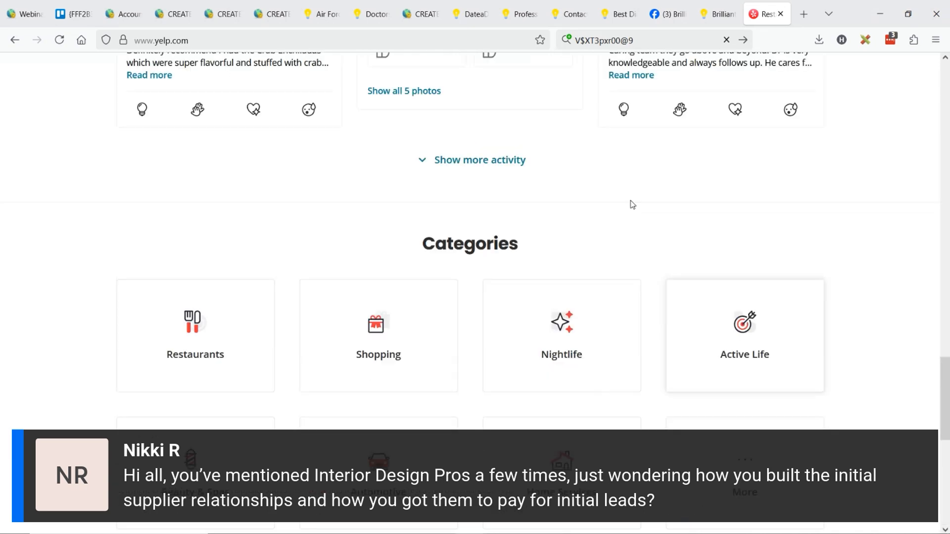
{"action": "scroll", "coordinate": [456, 174], "scroll_direction": "up", "scroll_amount": 10}
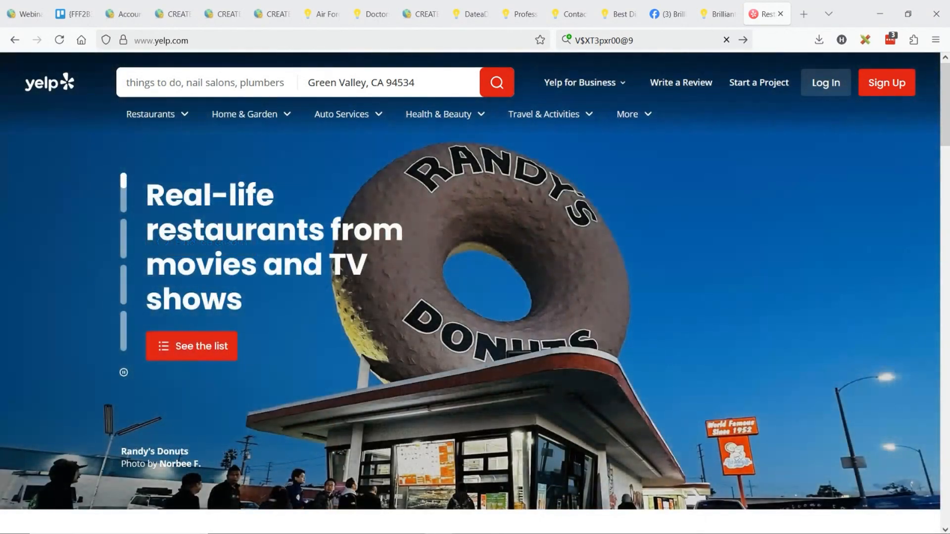
Clear the leftover text from the browser's search field
{"action": "left_click", "coordinate": [651, 34]}
{"action": "type", "text": "="}
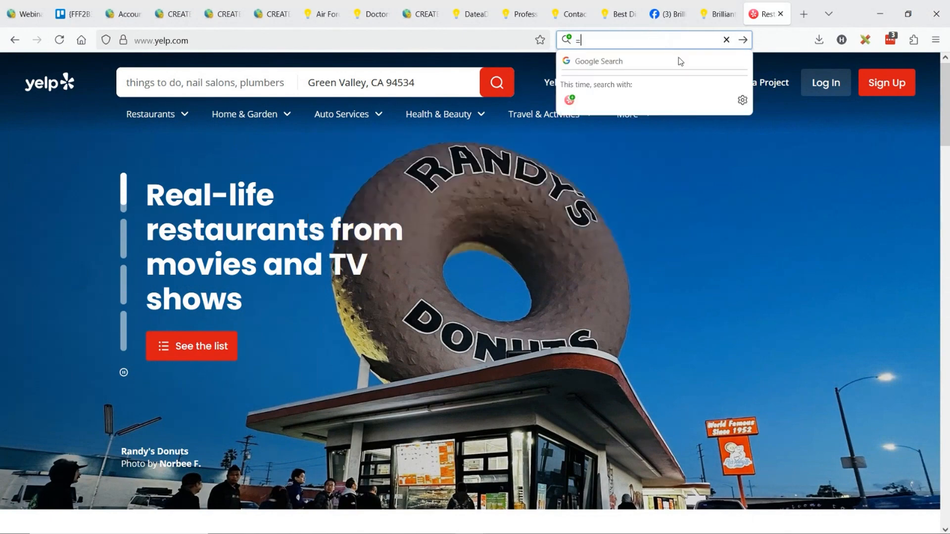
{"action": "key", "text": "Escape"}
{"action": "key", "text": "BackSpace"}
{"action": "left_click", "coordinate": [804, 180]}
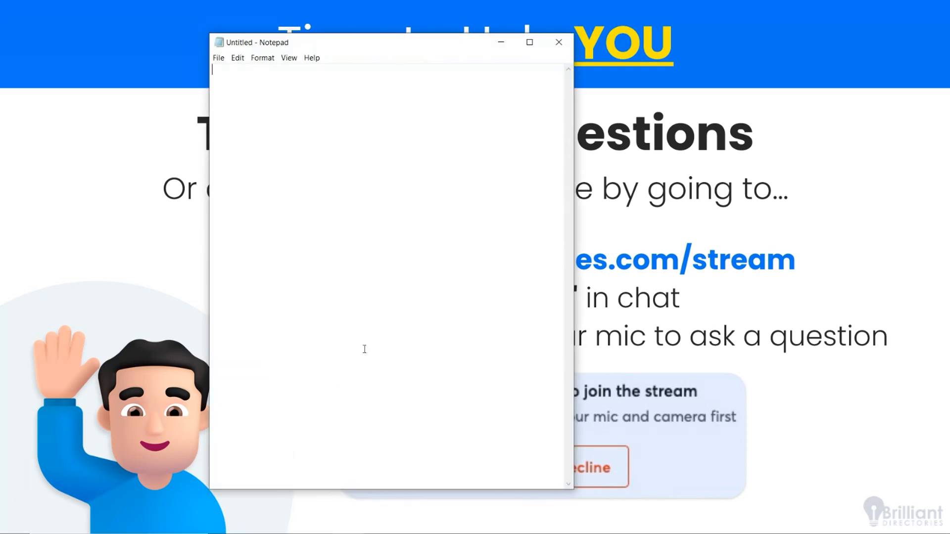
Move and shrink the empty Notepad window so it uncovers most of the slide, and enter "Promotion" in it
{"action": "left_click_drag", "start_coordinate": [358, 40], "coordinate": [728, 80]}
{"action": "left_click_drag", "start_coordinate": [570, 60], "coordinate": [727, 173]}
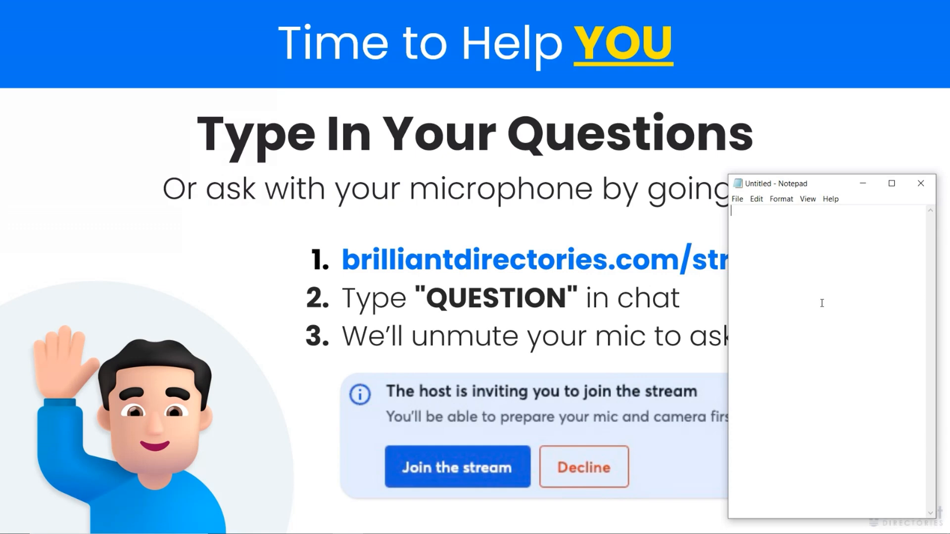
{"action": "type", "text": "Promotion"}
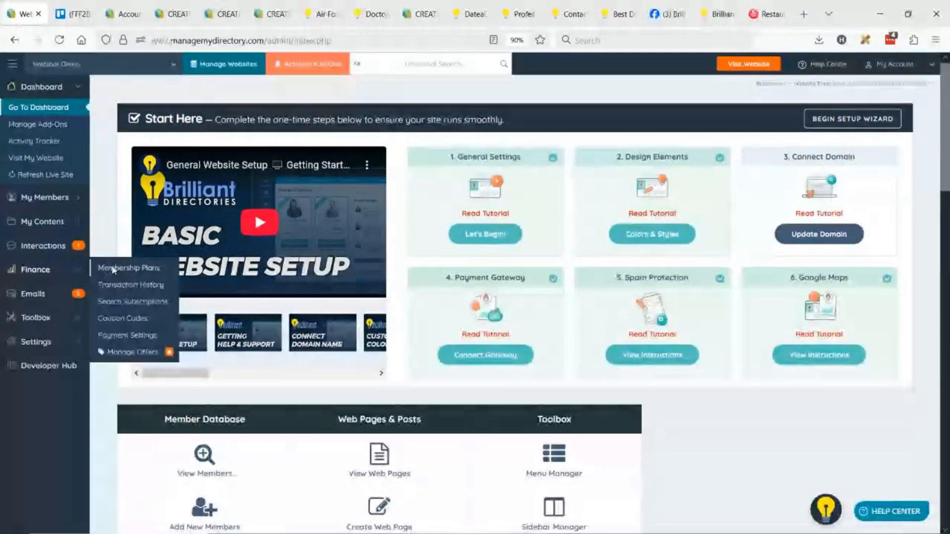
Accept the changed-site notice on the Webinar Demo admin and open the CREATE ACTIONS PROJECT website's membership plans
{"action": "left_click", "coordinate": [114, 269]}
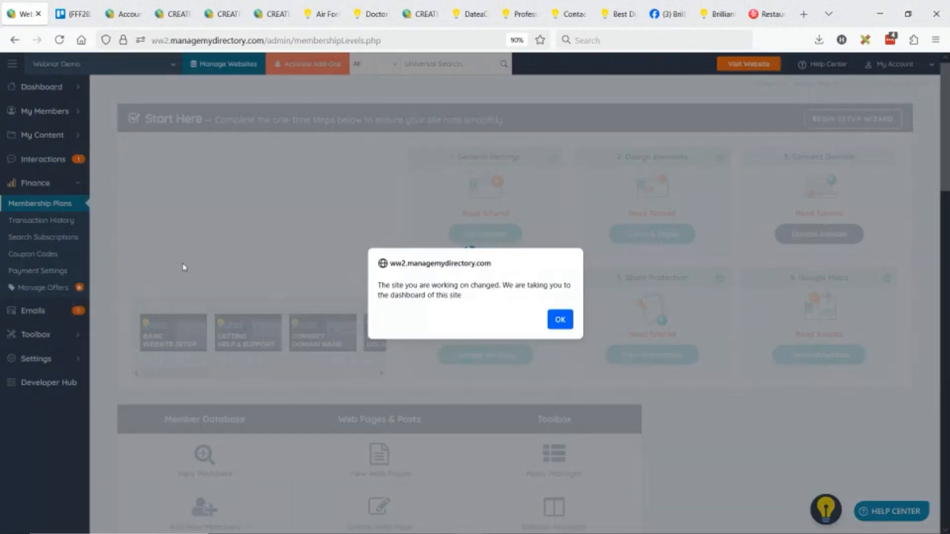
{"action": "left_click", "coordinate": [563, 320]}
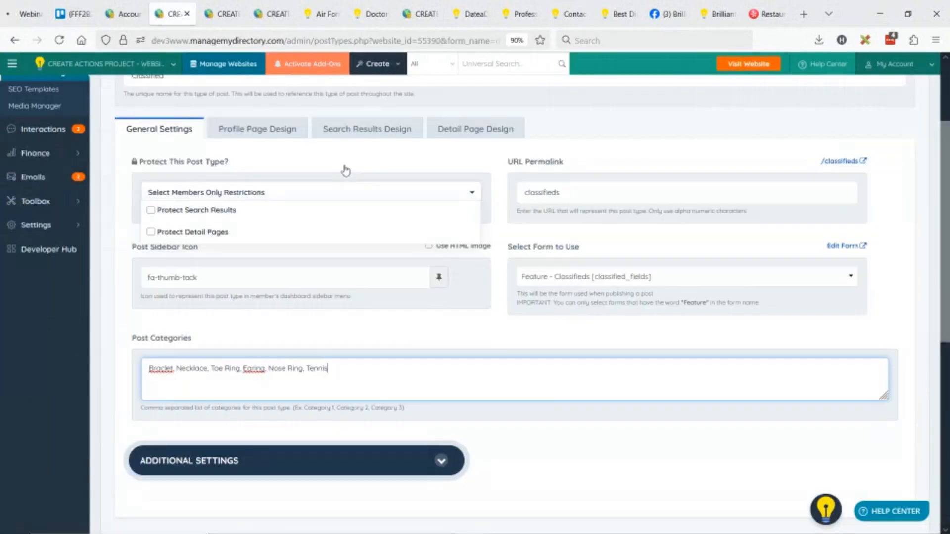
{"action": "left_click", "coordinate": [345, 170]}
{"action": "scroll", "coordinate": [346, 247], "scroll_direction": "up", "scroll_amount": 3}
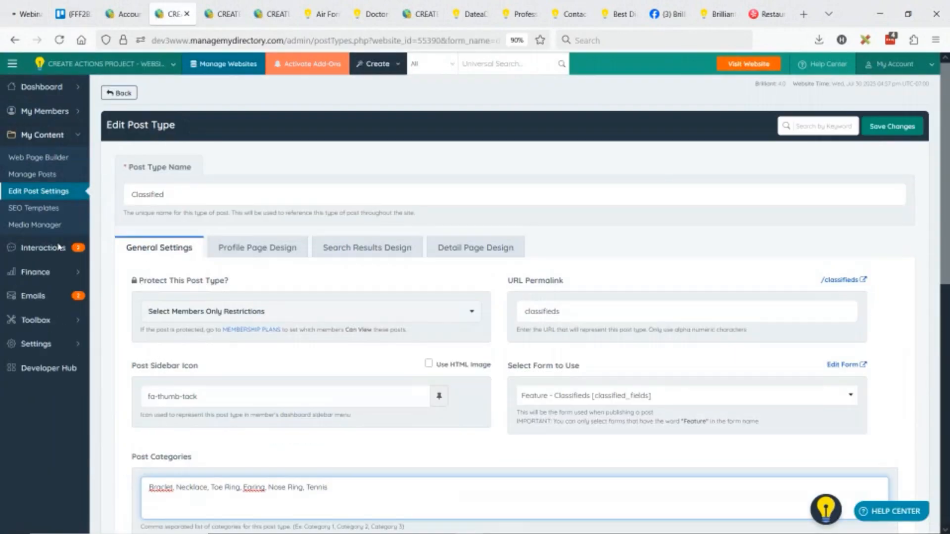
{"action": "left_click", "coordinate": [102, 214]}
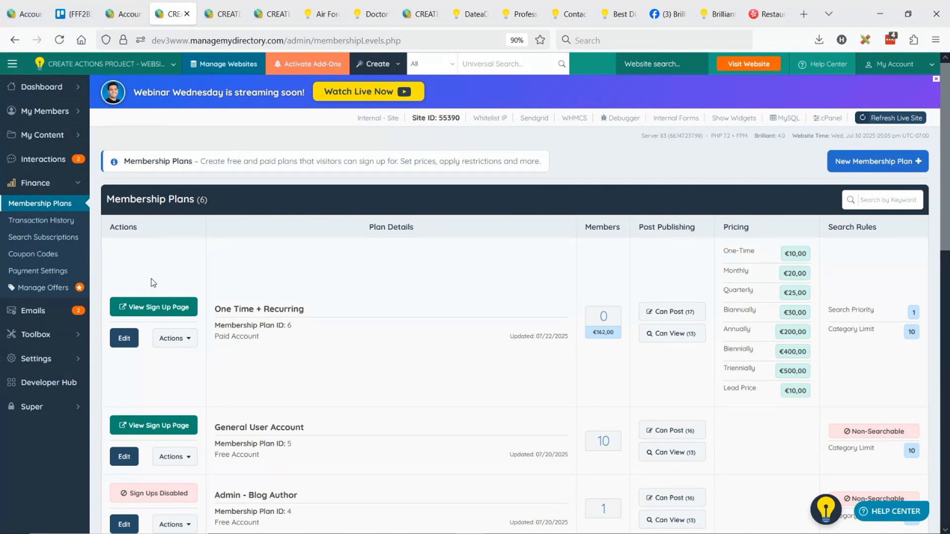
Create and save a paid membership plan named LTD with a one-time setup fee of €100
{"action": "left_click", "coordinate": [857, 165]}
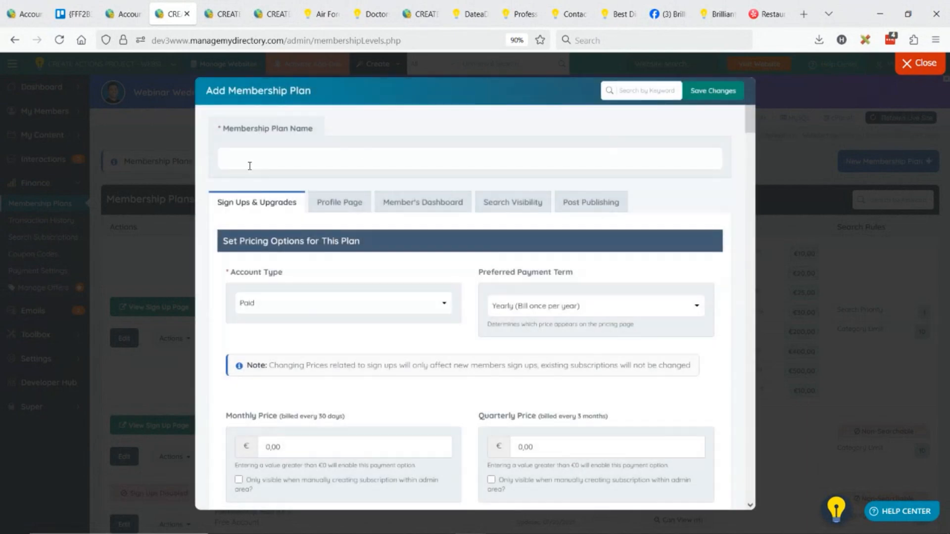
{"action": "left_click", "coordinate": [283, 157]}
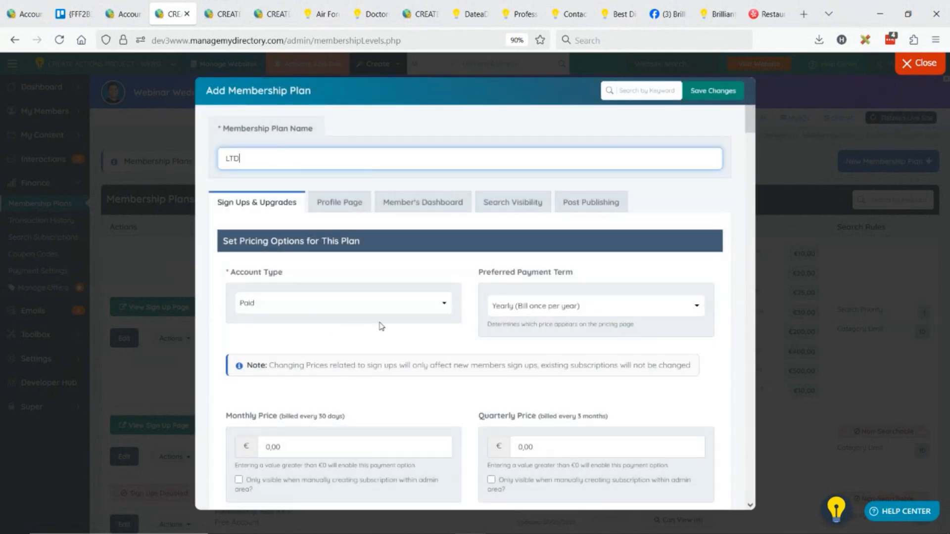
{"action": "scroll", "coordinate": [381, 326], "scroll_direction": "down", "scroll_amount": 2}
{"action": "scroll", "coordinate": [221, 293], "scroll_direction": "down", "scroll_amount": 1}
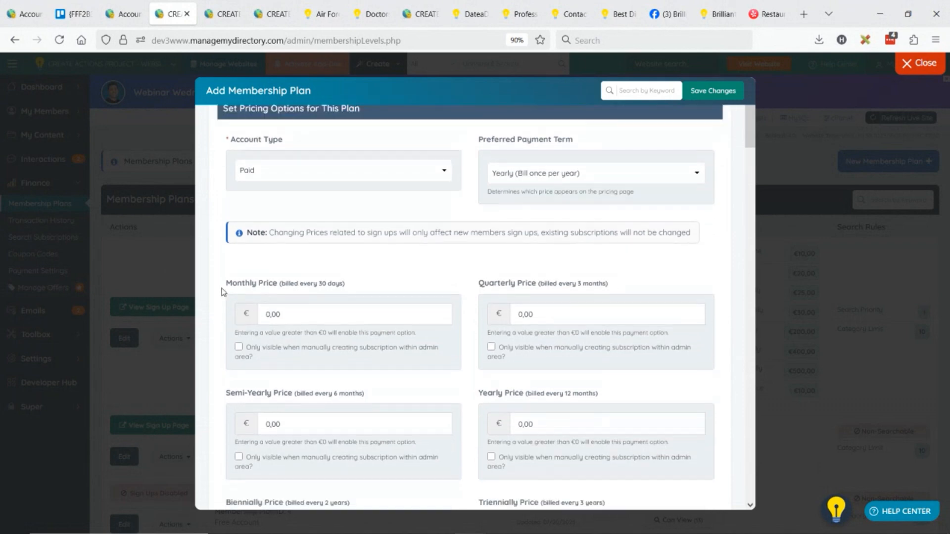
{"action": "scroll", "coordinate": [363, 341], "scroll_direction": "up", "scroll_amount": 1}
{"action": "scroll", "coordinate": [390, 341], "scroll_direction": "down", "scroll_amount": 4}
{"action": "scroll", "coordinate": [404, 341], "scroll_direction": "down", "scroll_amount": 5}
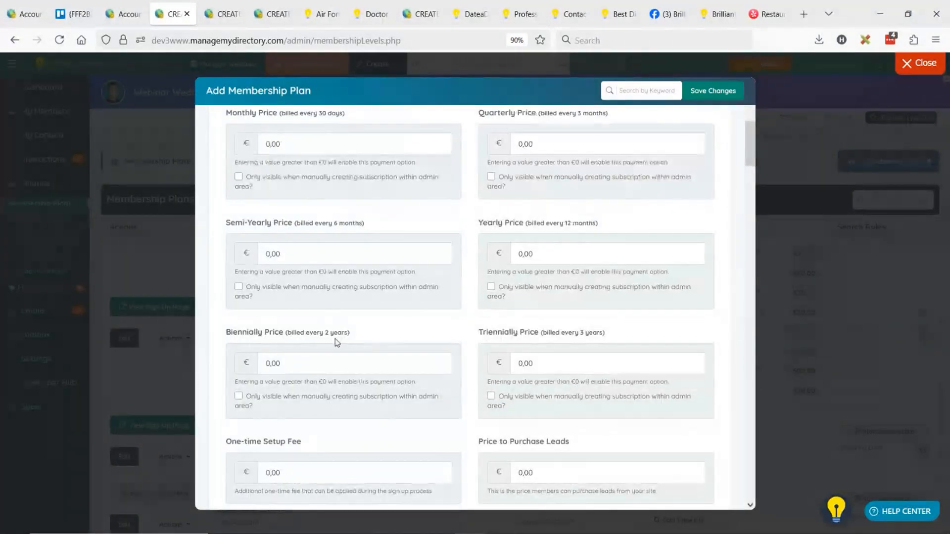
{"action": "left_click_drag", "start_coordinate": [294, 372], "coordinate": [245, 377]}
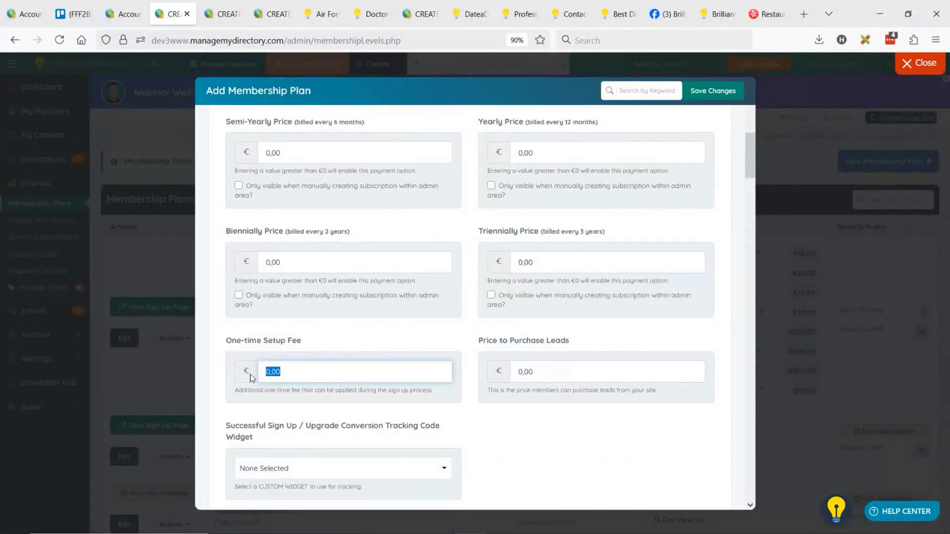
{"action": "type", "text": "100"}
{"action": "scroll", "coordinate": [622, 307], "scroll_direction": "up", "scroll_amount": 10}
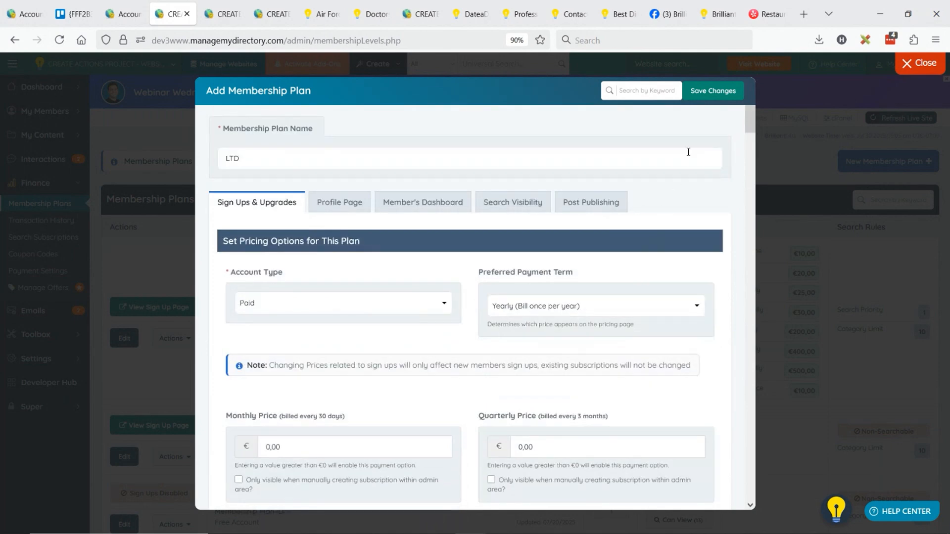
{"action": "left_click", "coordinate": [710, 89]}
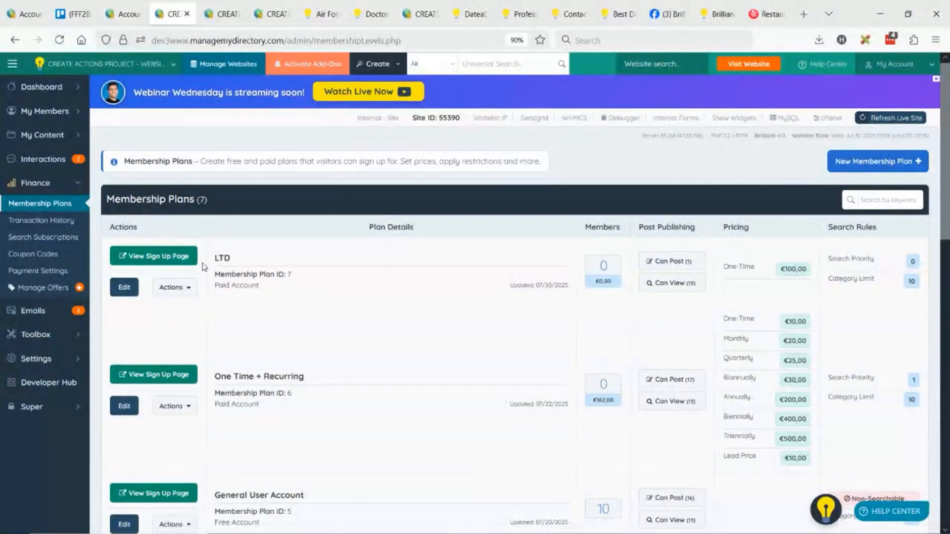
Log out the current member from the public site and open the LTD plan's sign-up page
{"action": "left_click", "coordinate": [169, 257]}
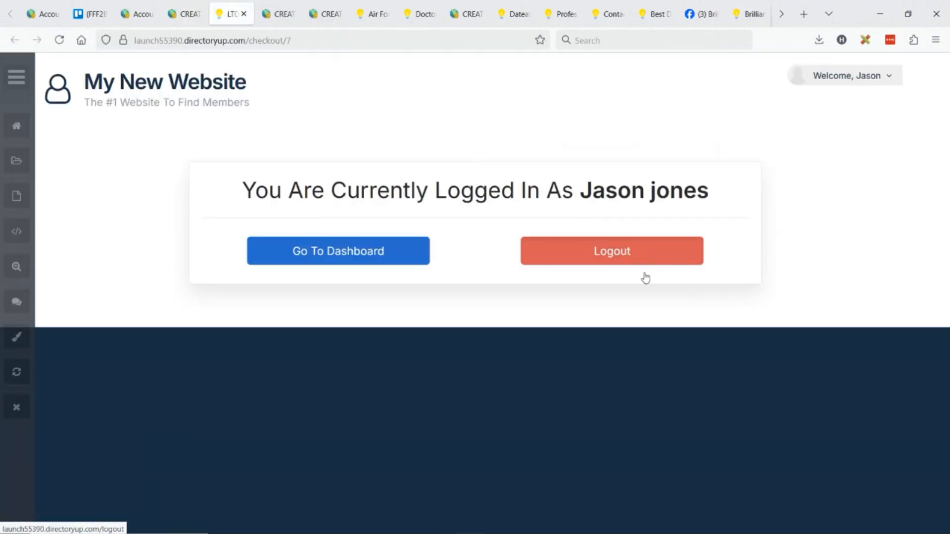
{"action": "left_click", "coordinate": [626, 261]}
{"action": "left_click", "coordinate": [183, 14]}
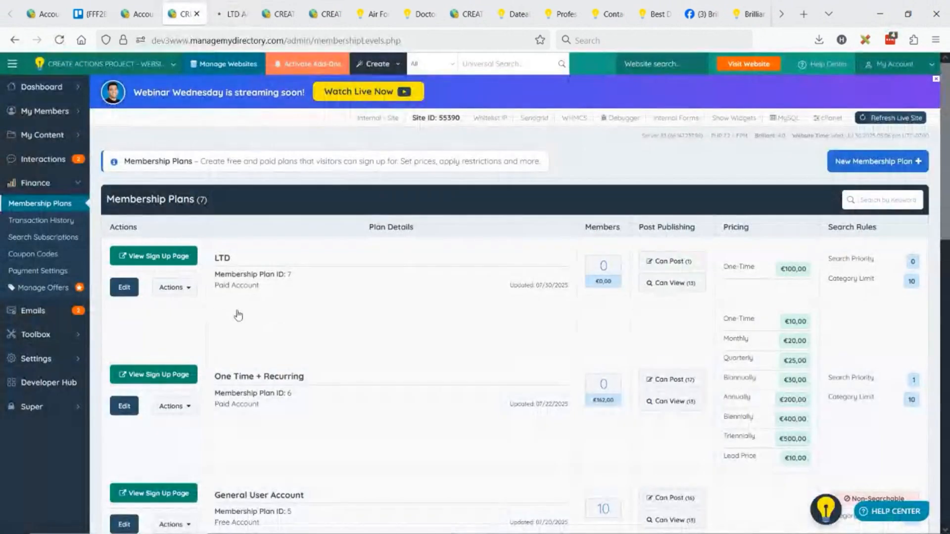
{"action": "left_click", "coordinate": [153, 256]}
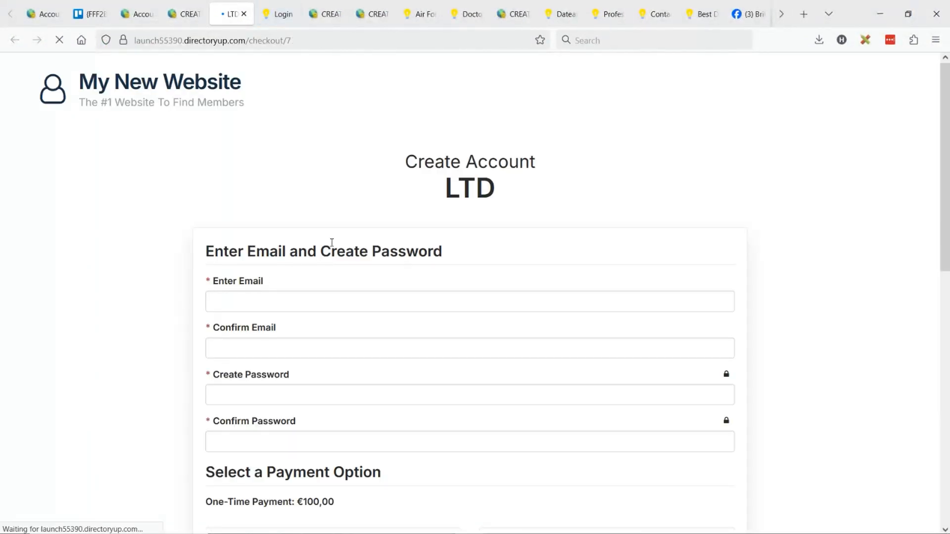
Examine the one-time payment wording under the payment option section of the LTD sign-up page
{"action": "scroll", "coordinate": [348, 231], "scroll_direction": "down", "scroll_amount": 3}
{"action": "scroll", "coordinate": [348, 225], "scroll_direction": "down", "scroll_amount": 3}
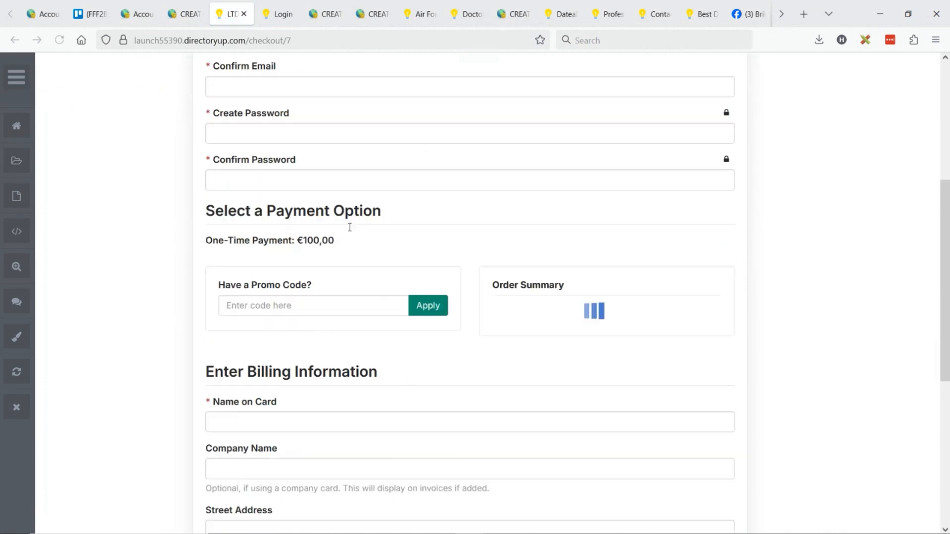
{"action": "left_click_drag", "start_coordinate": [207, 241], "coordinate": [271, 243]}
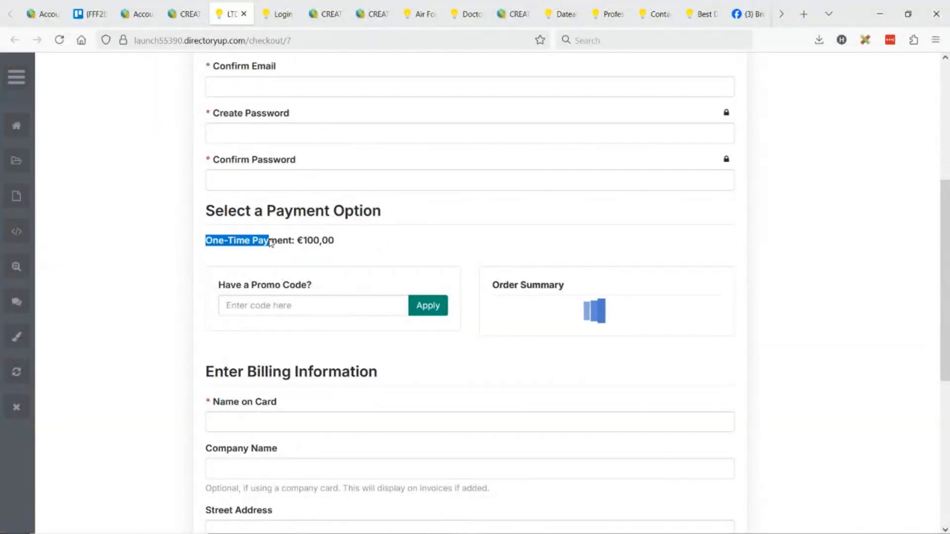
{"action": "left_click", "coordinate": [326, 244]}
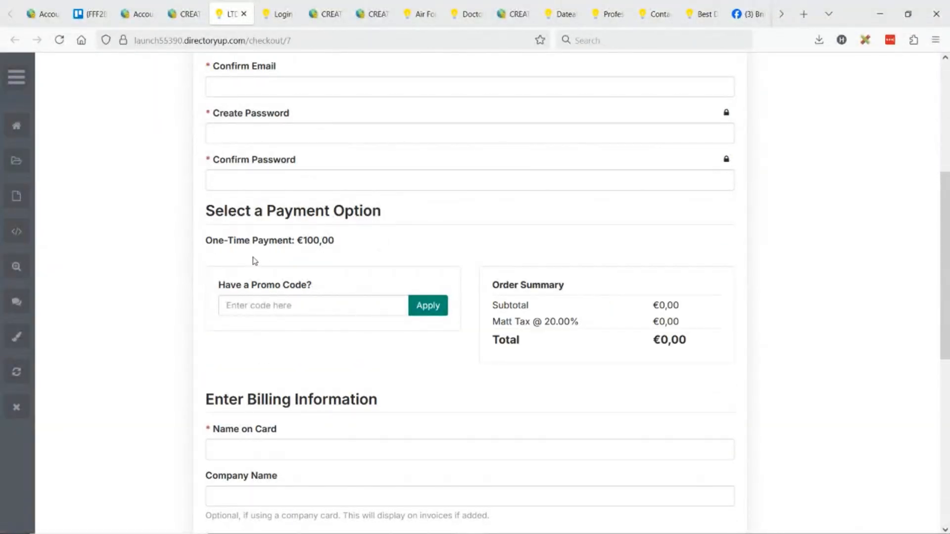
{"action": "left_click_drag", "start_coordinate": [217, 243], "coordinate": [304, 244]}
{"action": "left_click", "coordinate": [338, 245]}
{"action": "left_click_drag", "start_coordinate": [207, 243], "coordinate": [290, 247]}
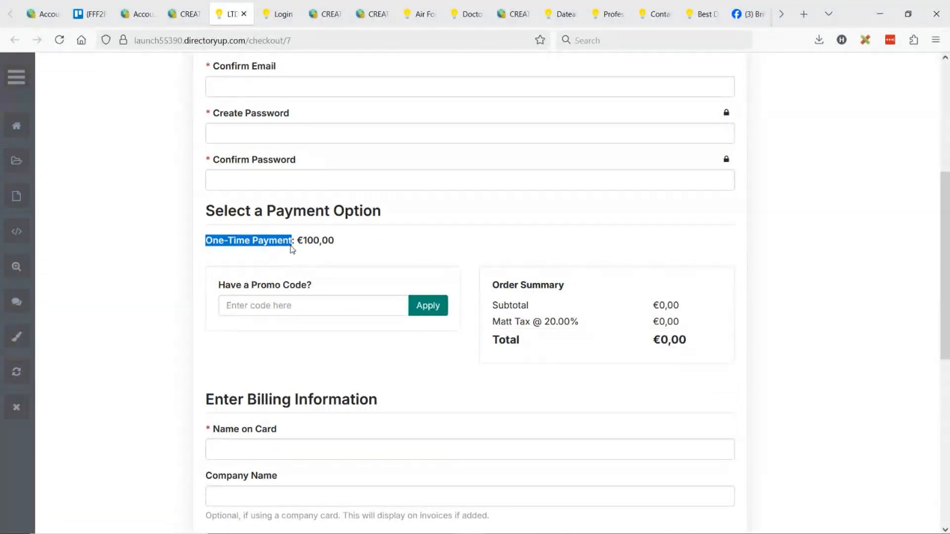
Turn on text label editing for the sign-up page and find and expand the "One-Time Payment" label
{"action": "left_click", "coordinate": [17, 301]}
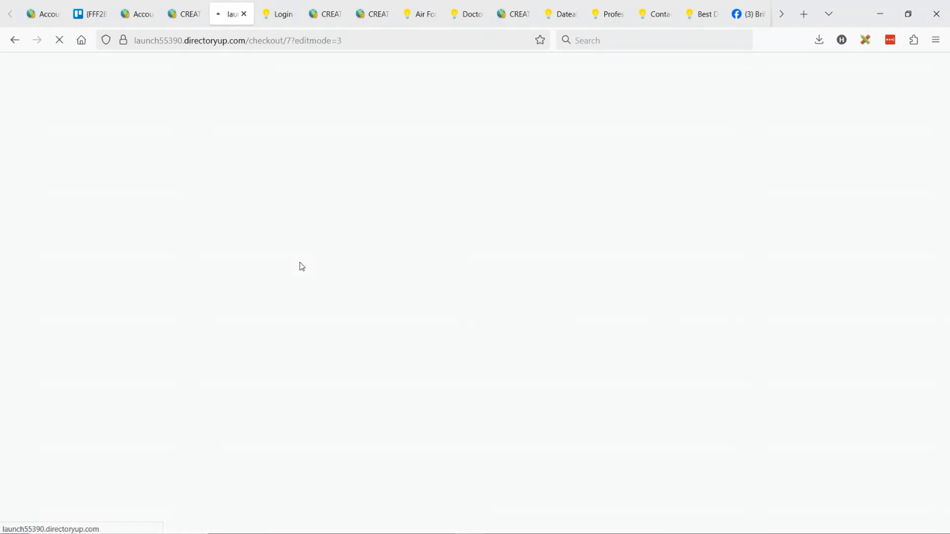
{"action": "scroll", "coordinate": [314, 255], "scroll_direction": "down", "scroll_amount": 5}
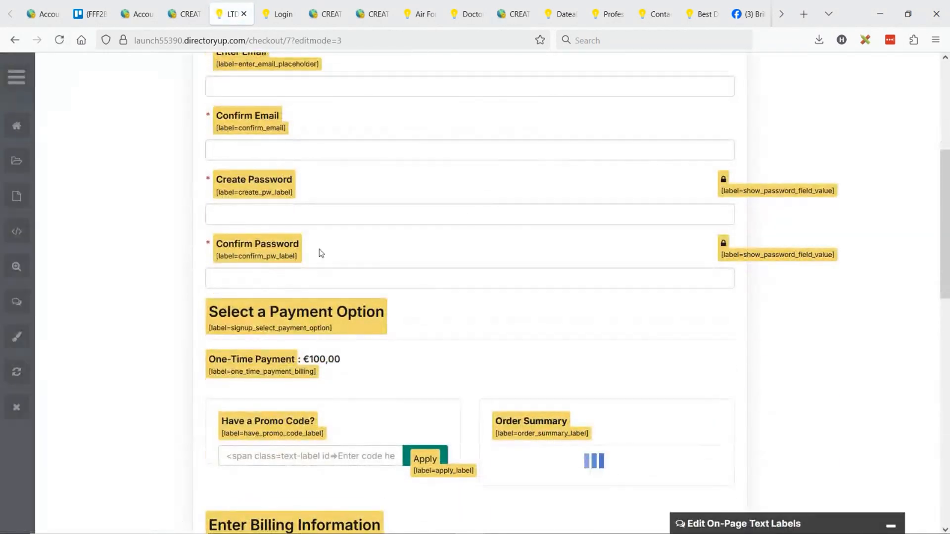
{"action": "scroll", "coordinate": [371, 248], "scroll_direction": "down", "scroll_amount": 3}
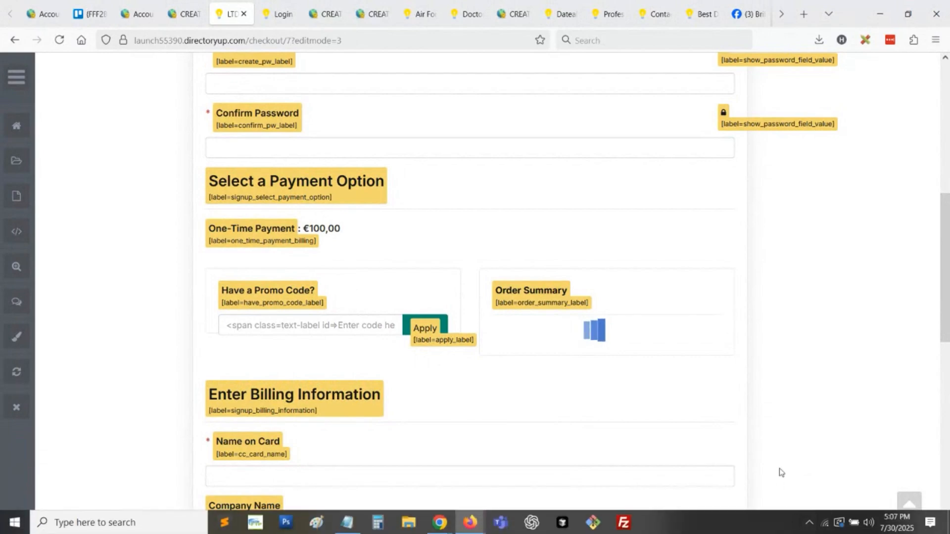
{"action": "left_click", "coordinate": [785, 520]}
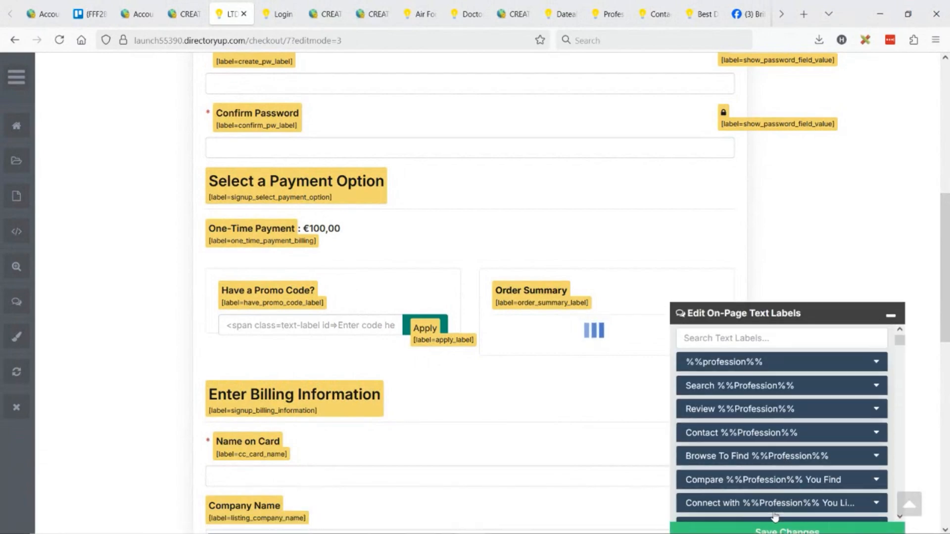
{"action": "left_click", "coordinate": [708, 329]}
{"action": "type", "text": "One-Time Payment"}
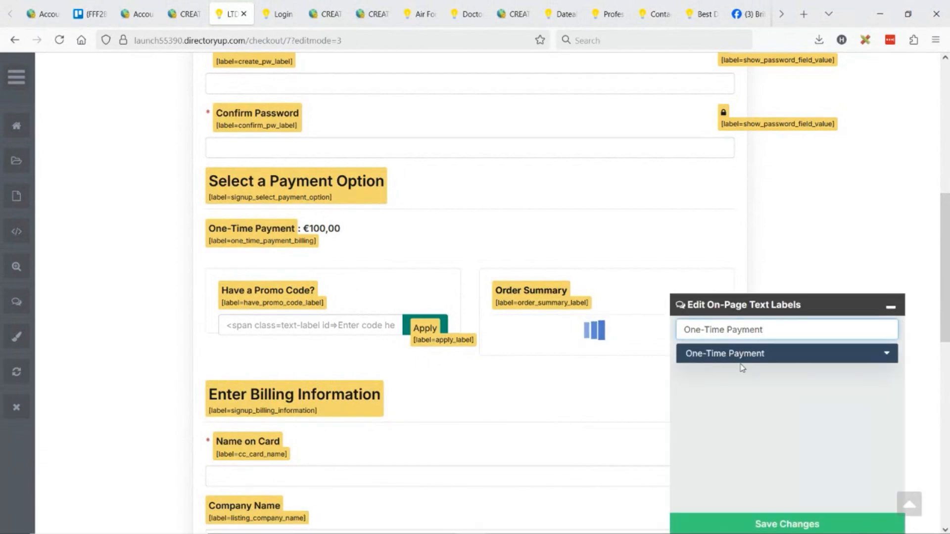
{"action": "left_click", "coordinate": [737, 353]}
Change the label's text to "LIMITED TIME. ENDS TODAY - One-Time Payment LIFETIME MEMBER" and save the text labels
{"action": "left_click", "coordinate": [691, 395]}
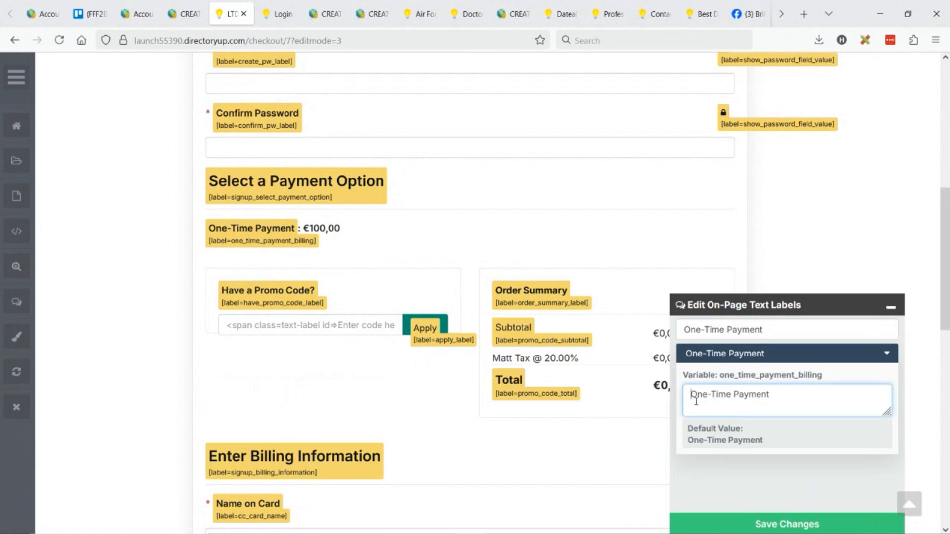
{"action": "type", "text": "LIMITED "}
{"action": "type", "text": "TIME. EN"}
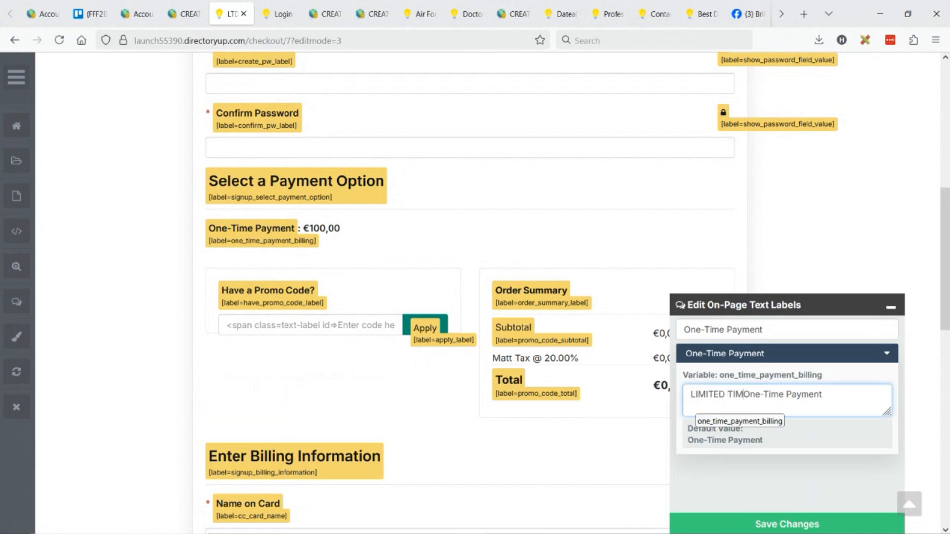
{"action": "type", "text": "DS "}
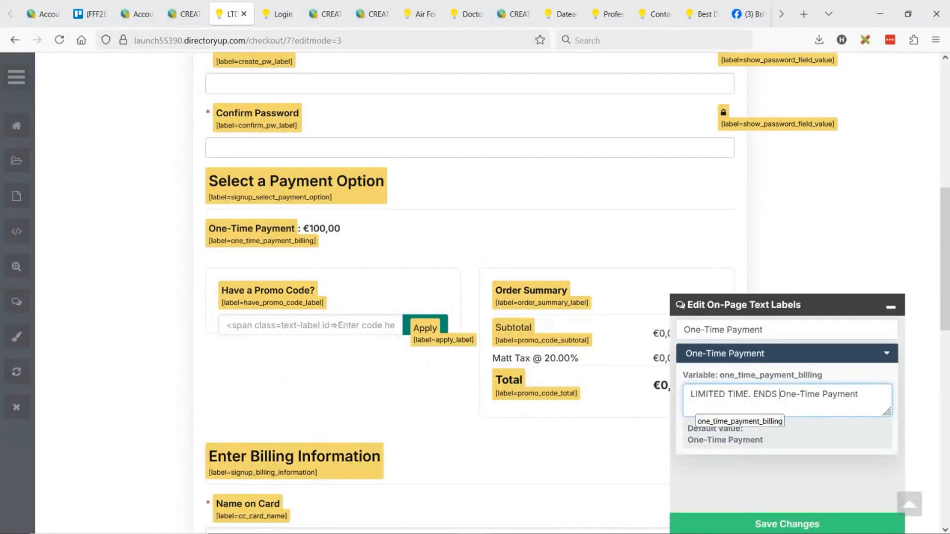
{"action": "type", "text": "TODAY - One-Time Payment LIF"}
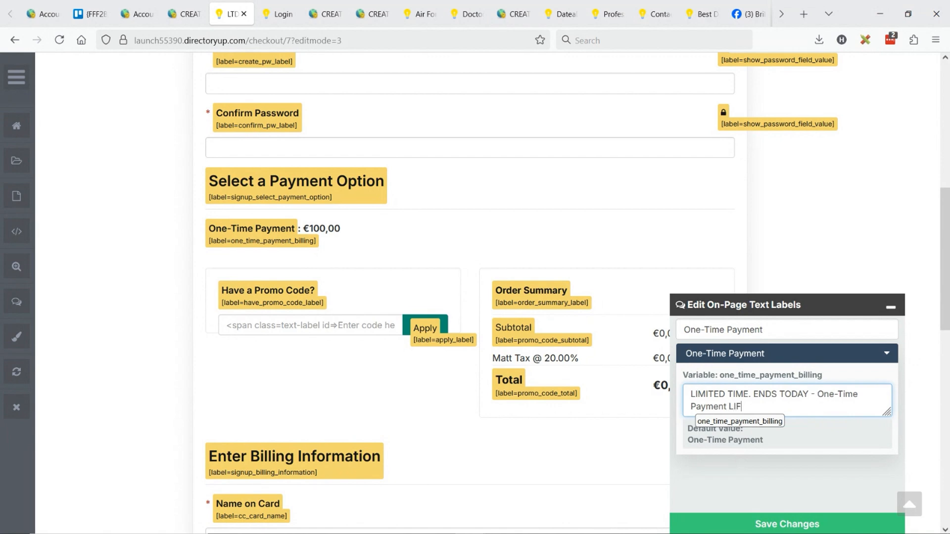
{"action": "type", "text": "ETIME MEMBER"}
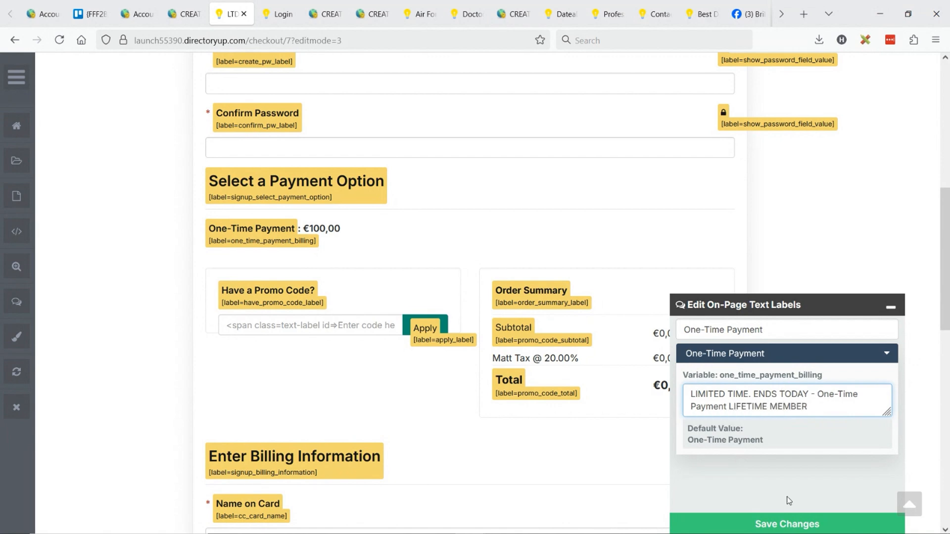
{"action": "left_click", "coordinate": [787, 524]}
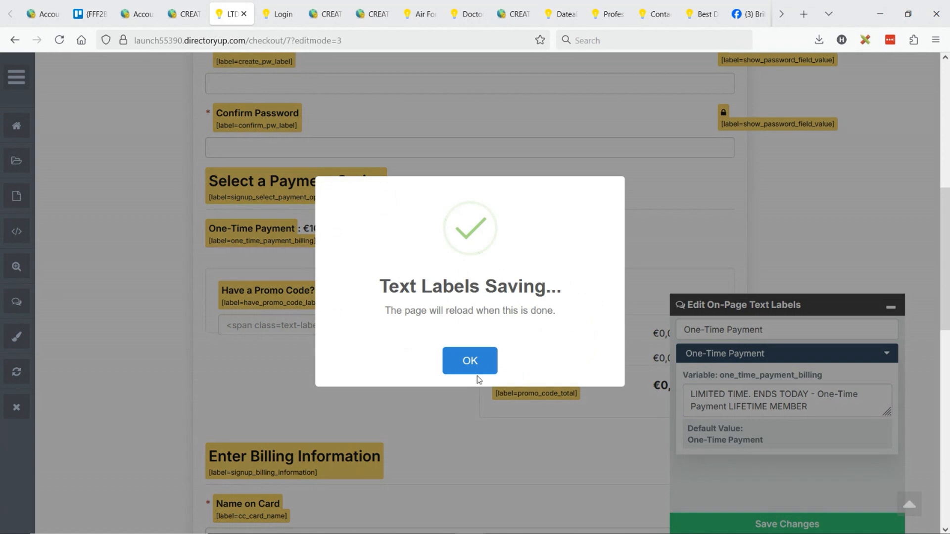
{"action": "left_click", "coordinate": [468, 366]}
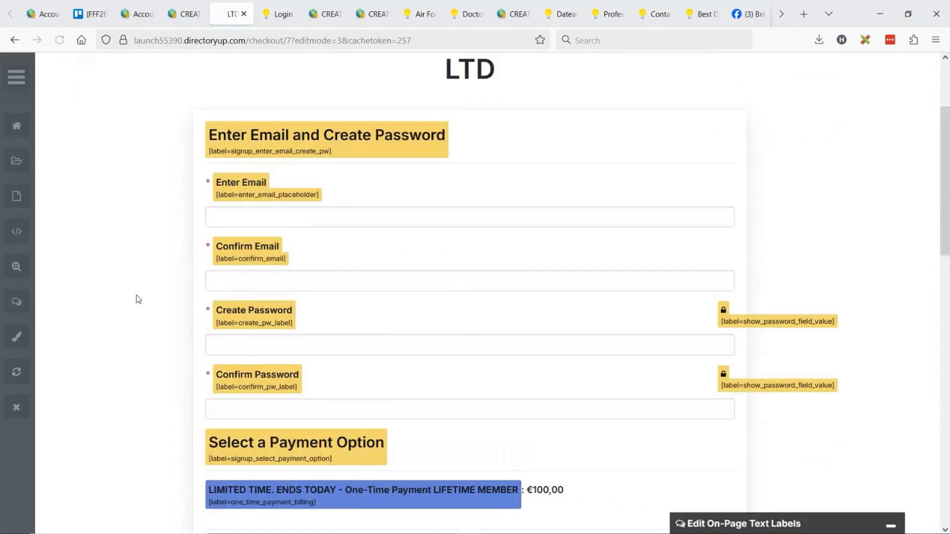
Leave text label editing and review the edited one-time payment label on the sign-up page
{"action": "left_click", "coordinate": [16, 302]}
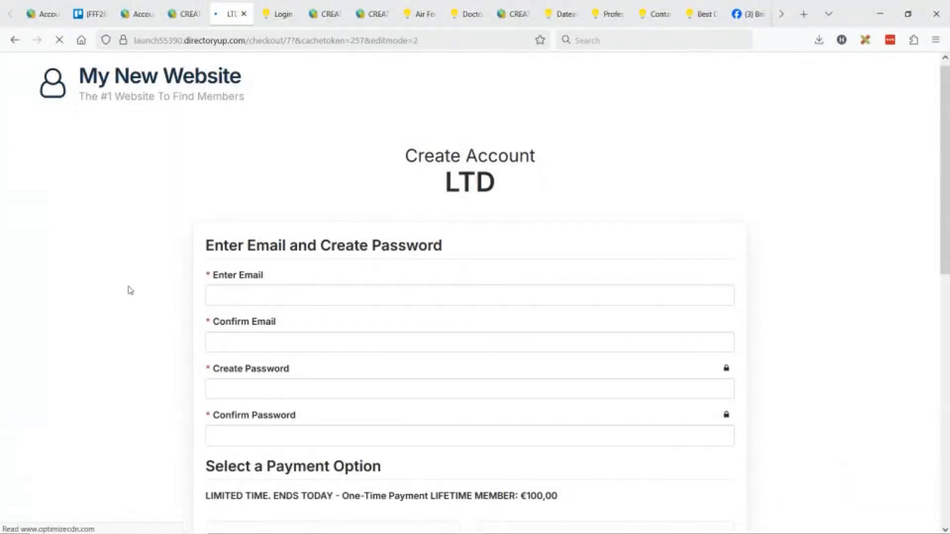
{"action": "scroll", "coordinate": [130, 292], "scroll_direction": "down", "scroll_amount": 3}
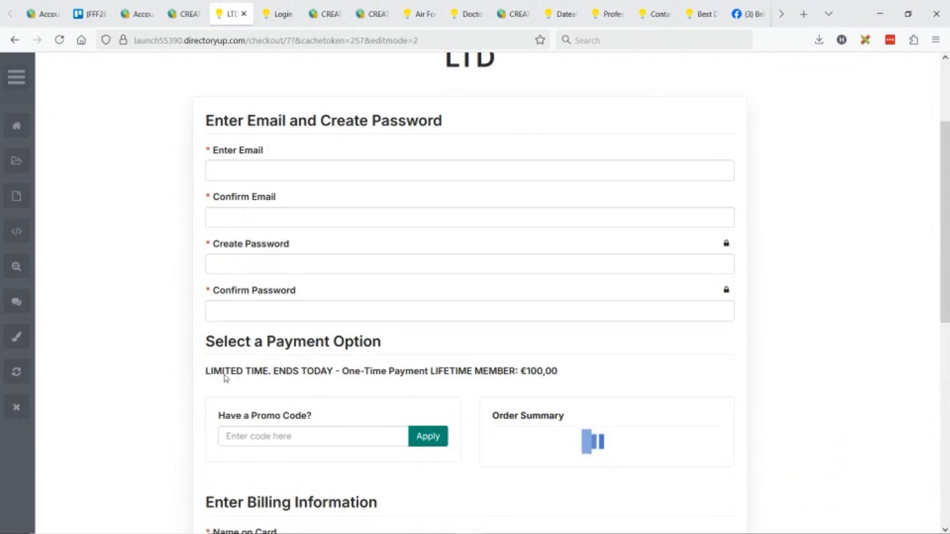
{"action": "left_click_drag", "start_coordinate": [214, 372], "coordinate": [589, 384]}
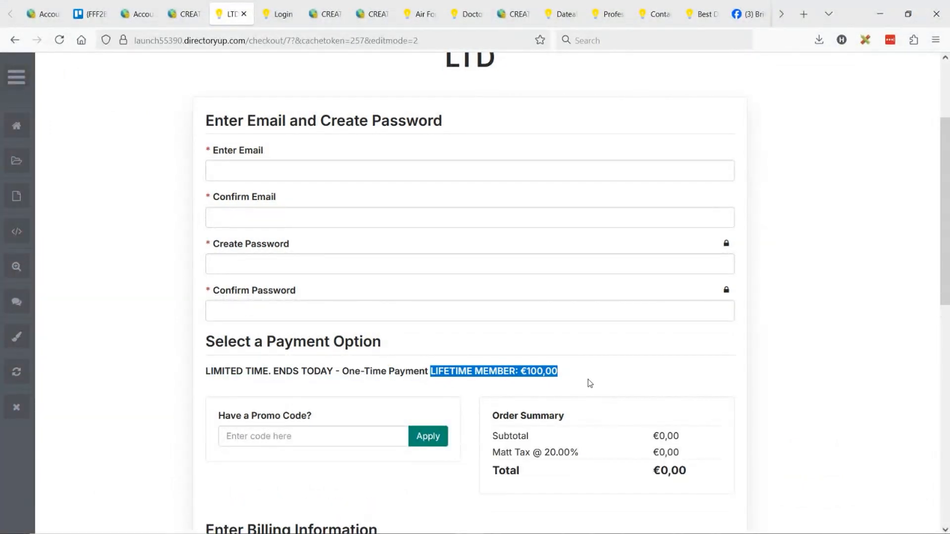
{"action": "left_click", "coordinate": [589, 384]}
{"action": "left_click_drag", "start_coordinate": [268, 379], "coordinate": [484, 383]}
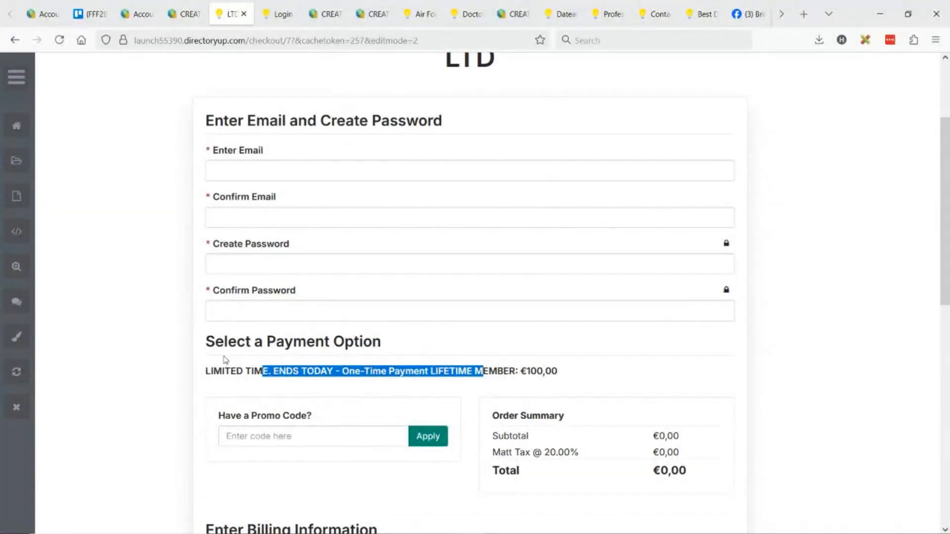
Examine the "Select a Payment Option" heading above the one-time payment label
{"action": "left_click_drag", "start_coordinate": [209, 344], "coordinate": [370, 342]}
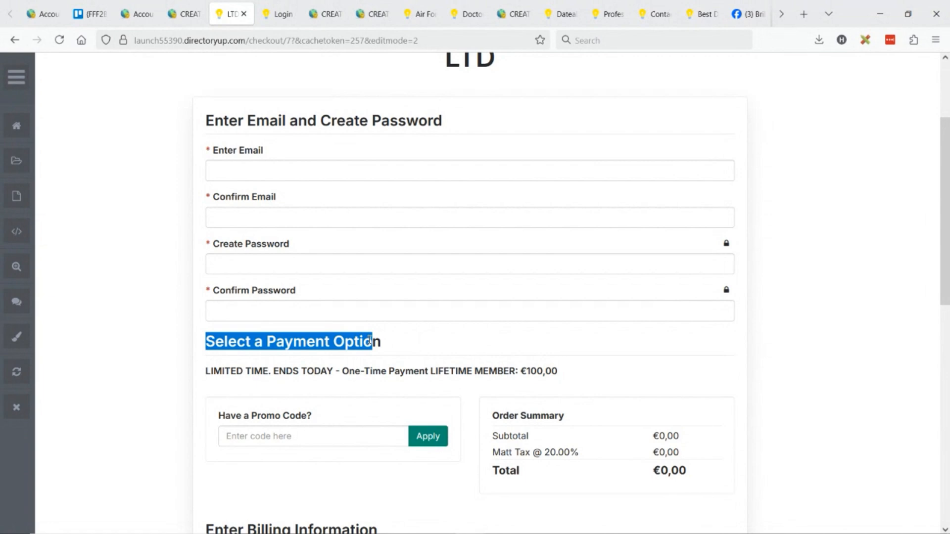
{"action": "left_click", "coordinate": [241, 335]}
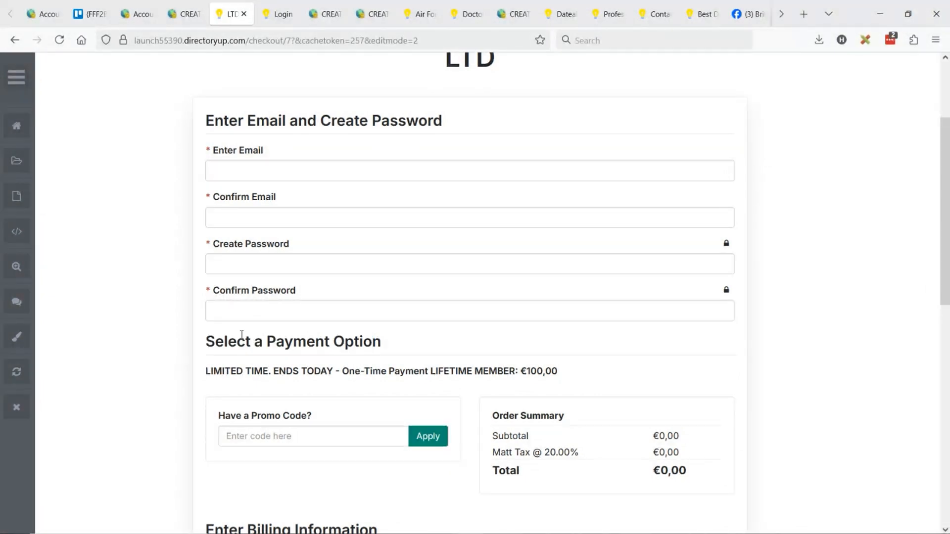
{"action": "left_click_drag", "start_coordinate": [210, 345], "coordinate": [381, 344]}
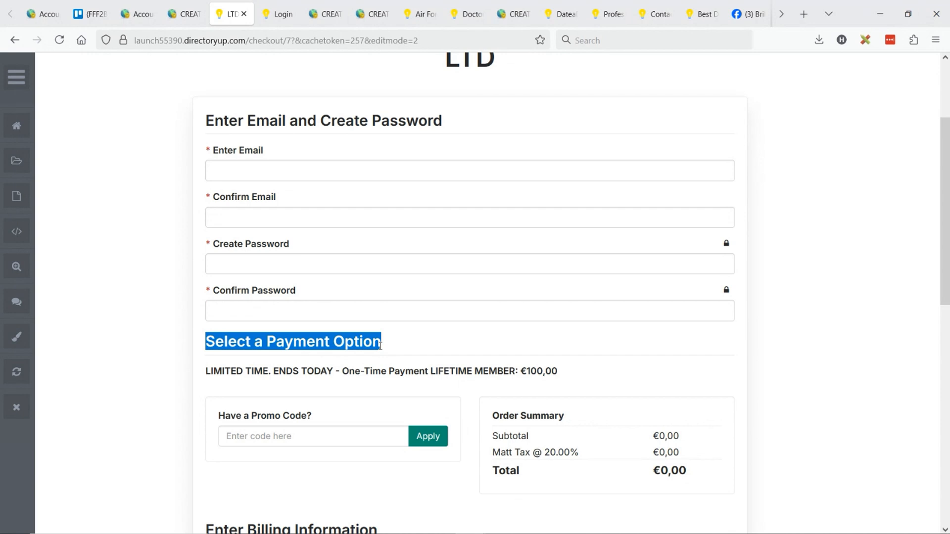
{"action": "left_click", "coordinate": [198, 352]}
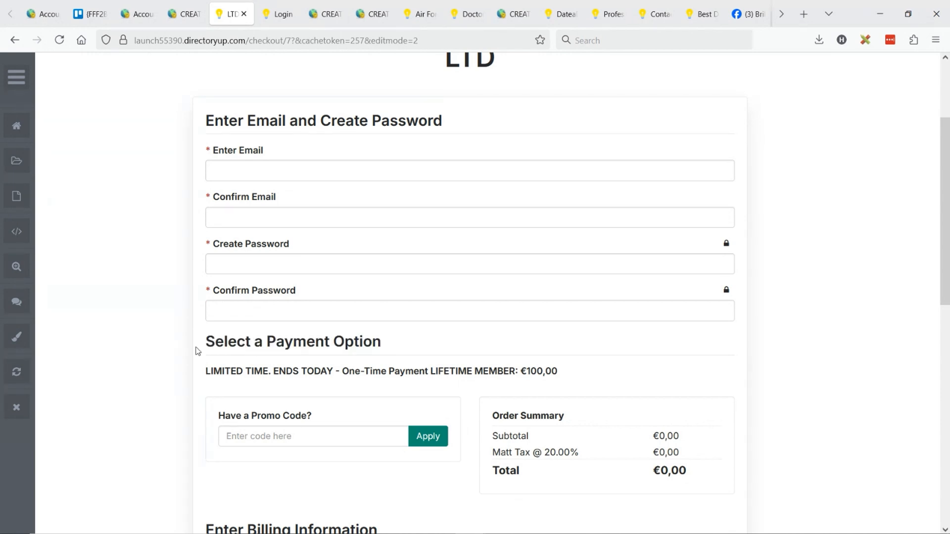
{"action": "mouse_move", "coordinate": [207, 347]}
{"action": "left_mouse_down"}
{"action": "mouse_move", "coordinate": [333, 356]}
{"action": "mouse_move", "coordinate": [212, 346]}
{"action": "left_mouse_up"}
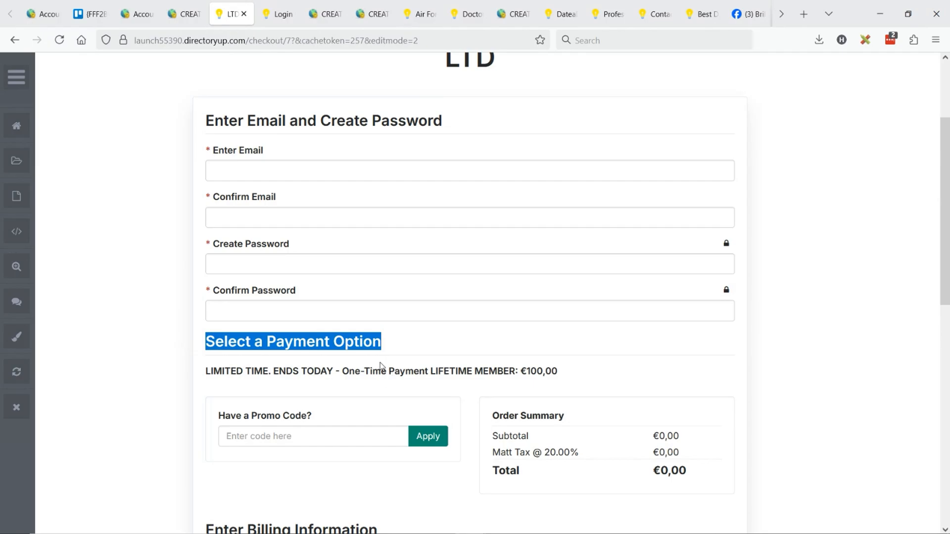
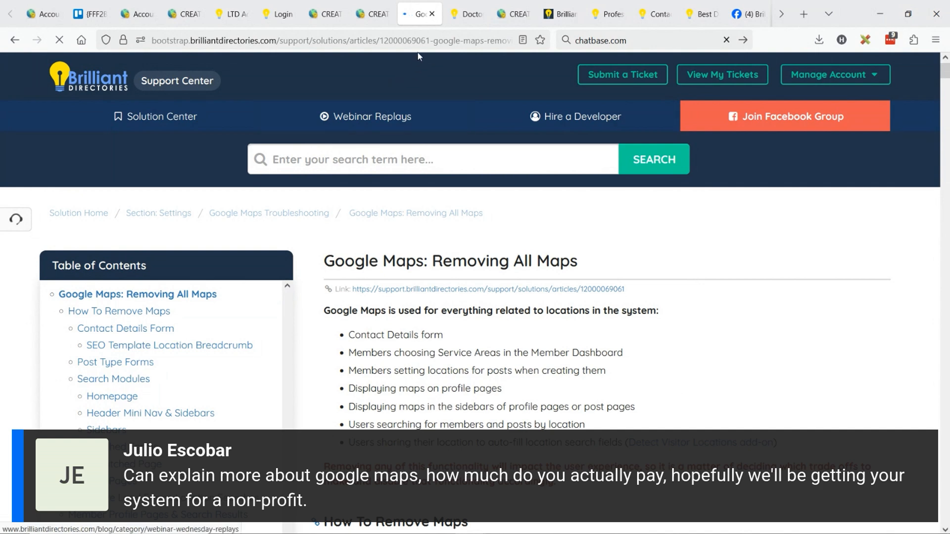
Copy the web address of the "Google Maps: Removing All Maps" support article and switch to the other window
{"action": "left_click_drag", "start_coordinate": [430, 42], "coordinate": [186, 64]}
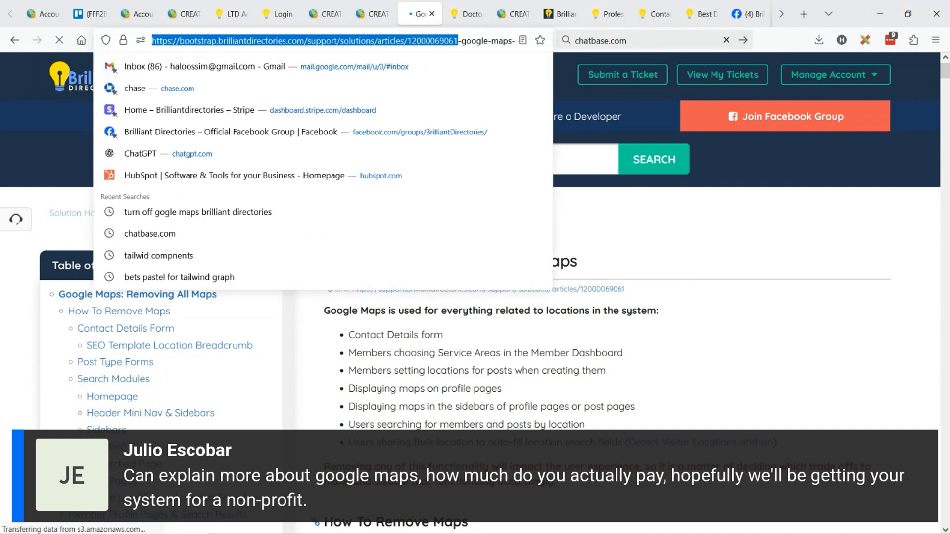
{"action": "key", "text": "alt+Tab"}
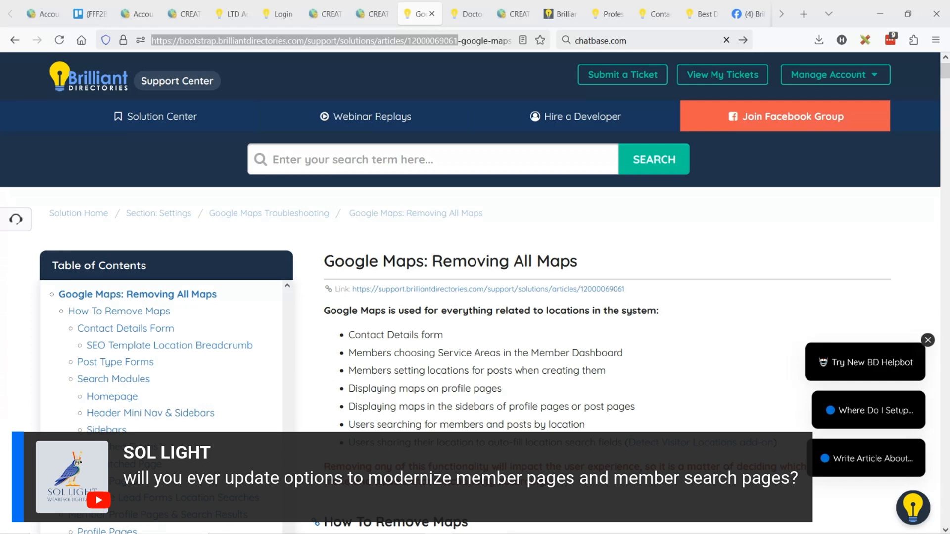
Load brilliantdirectories.com in place of the member contact page and open the site's blog
{"action": "left_click", "coordinate": [654, 14]}
{"action": "left_click", "coordinate": [461, 42]}
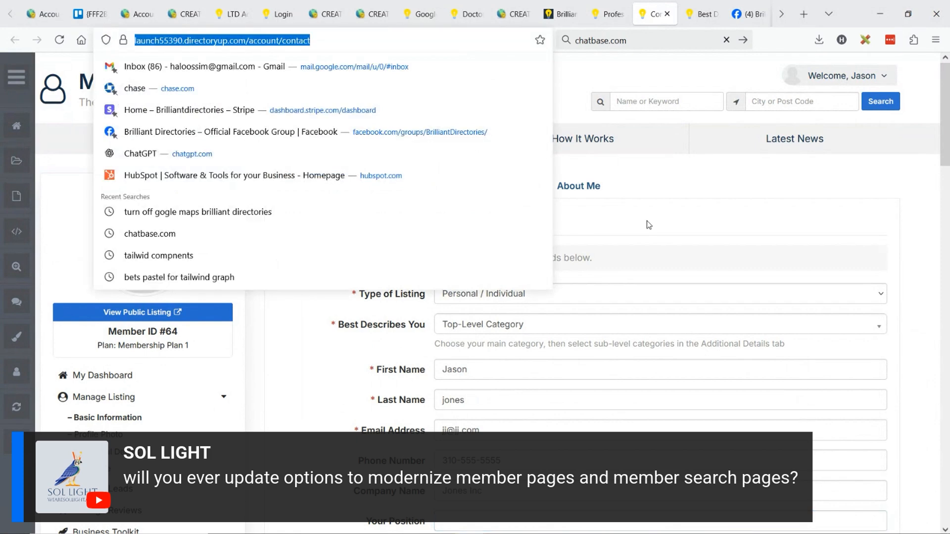
{"action": "type", "text": "brilliantdirectories.com"}
{"action": "key", "text": "Return"}
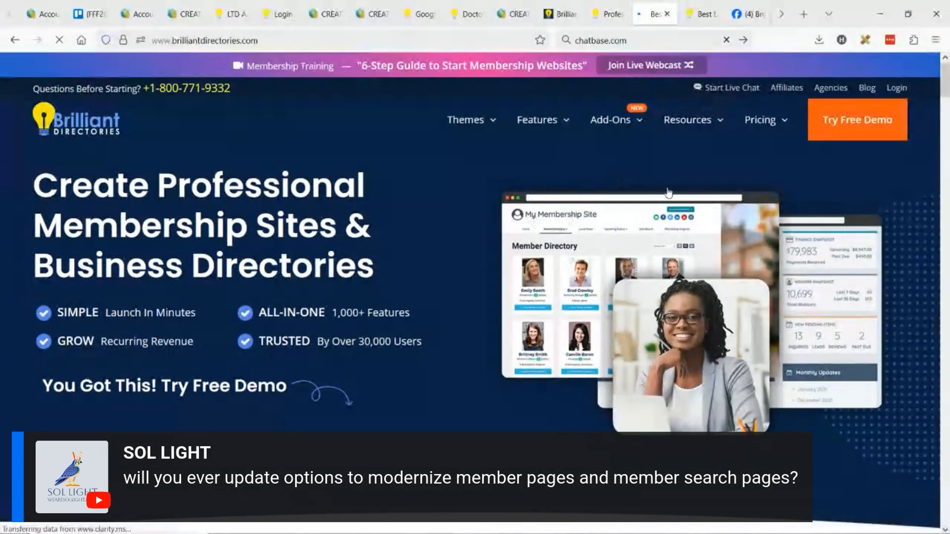
{"action": "left_click", "coordinate": [880, 87]}
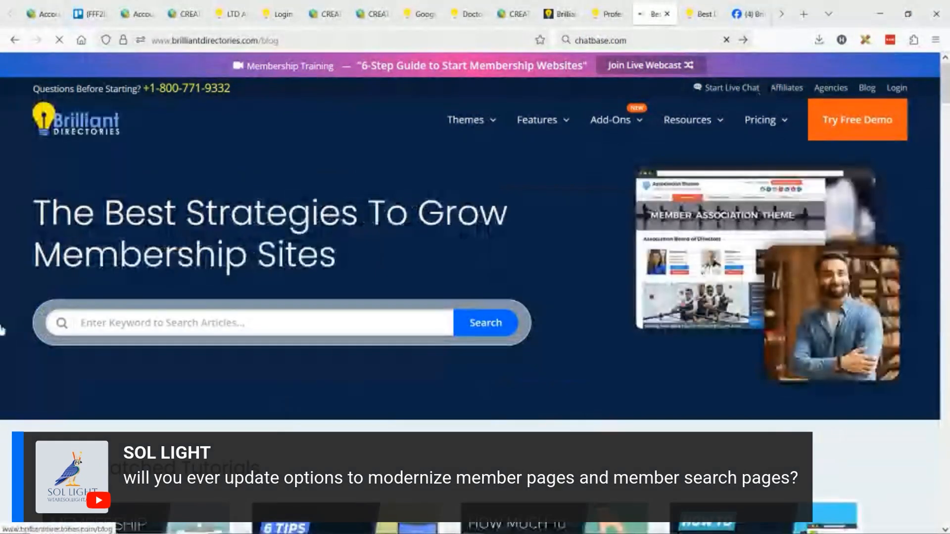
Search the blog articles for "profile"
{"action": "left_click", "coordinate": [131, 323]}
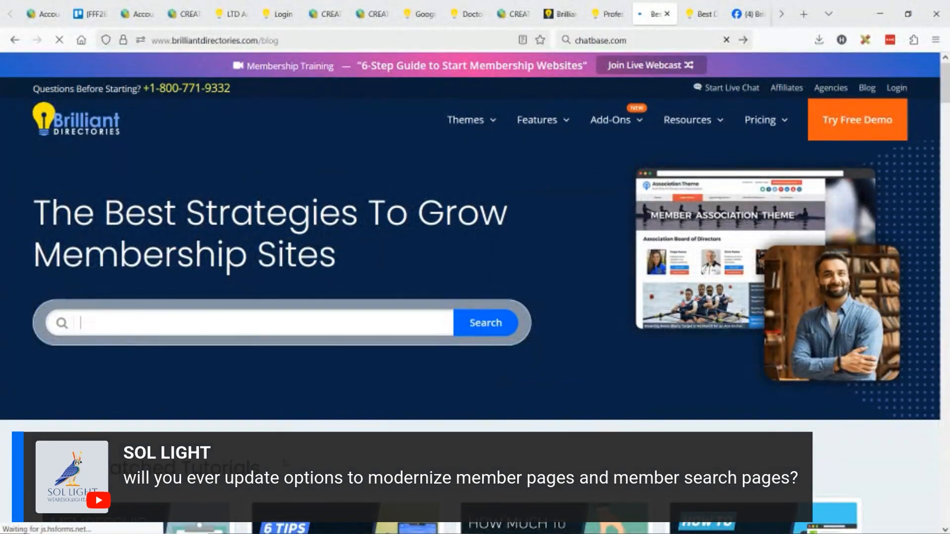
{"action": "type", "text": "proif"}
{"action": "key", "text": "BackSpace"}
{"action": "key", "text": "BackSpace"}
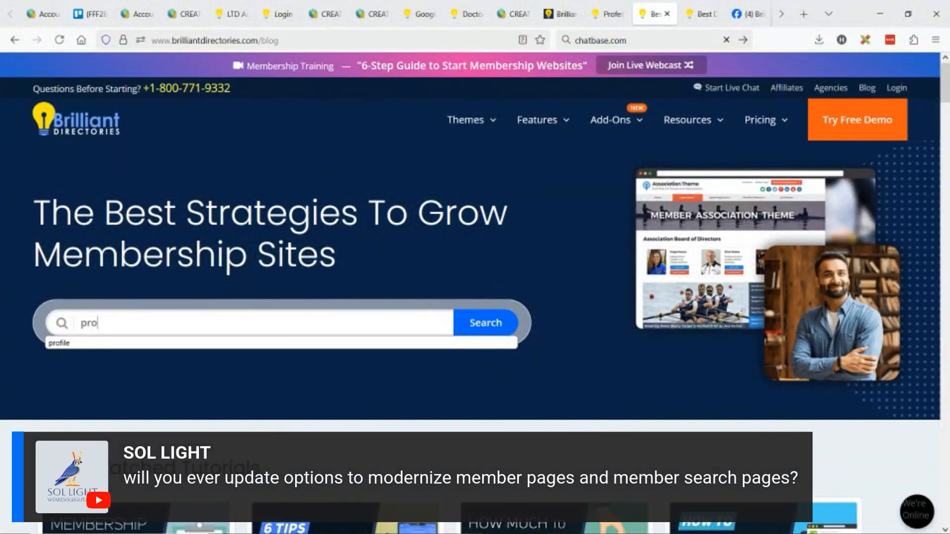
{"action": "type", "text": "file"}
{"action": "key", "text": "Return"}
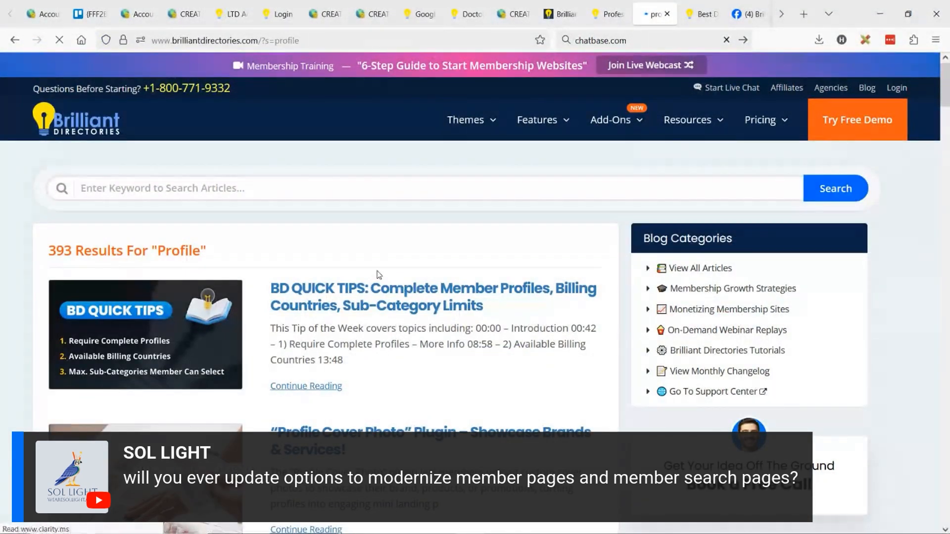
Open the article "Enhance Your Membership Directory: 5 Simple Changes for More Engaging Profiles", copy its web address and switch windows
{"action": "scroll", "coordinate": [425, 276], "scroll_direction": "down", "scroll_amount": 5}
{"action": "scroll", "coordinate": [425, 275], "scroll_direction": "down", "scroll_amount": 10}
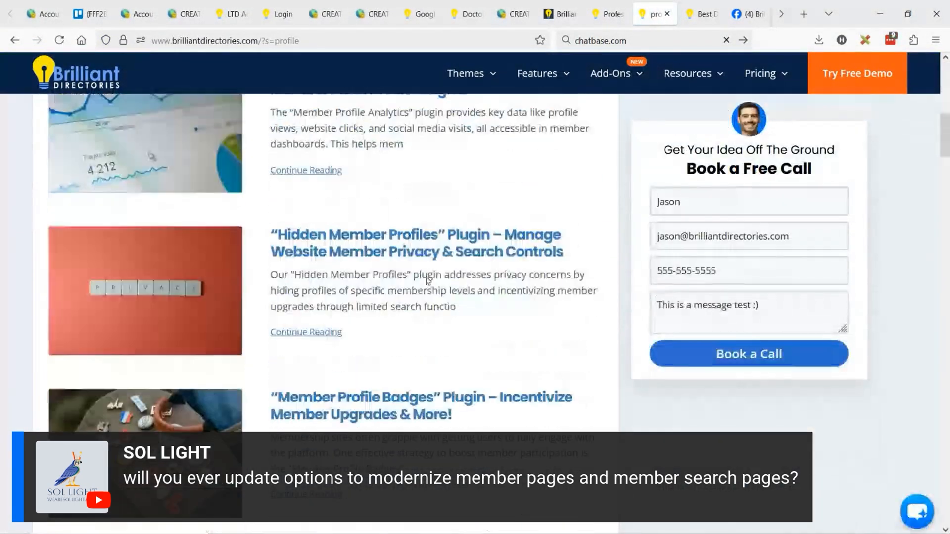
{"action": "scroll", "coordinate": [429, 283], "scroll_direction": "down", "scroll_amount": 4}
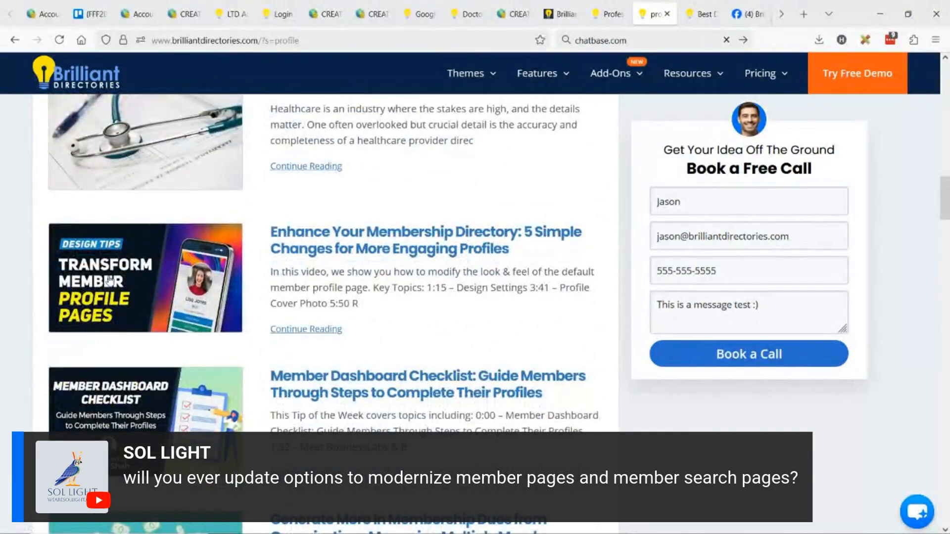
{"action": "left_click", "coordinate": [317, 249]}
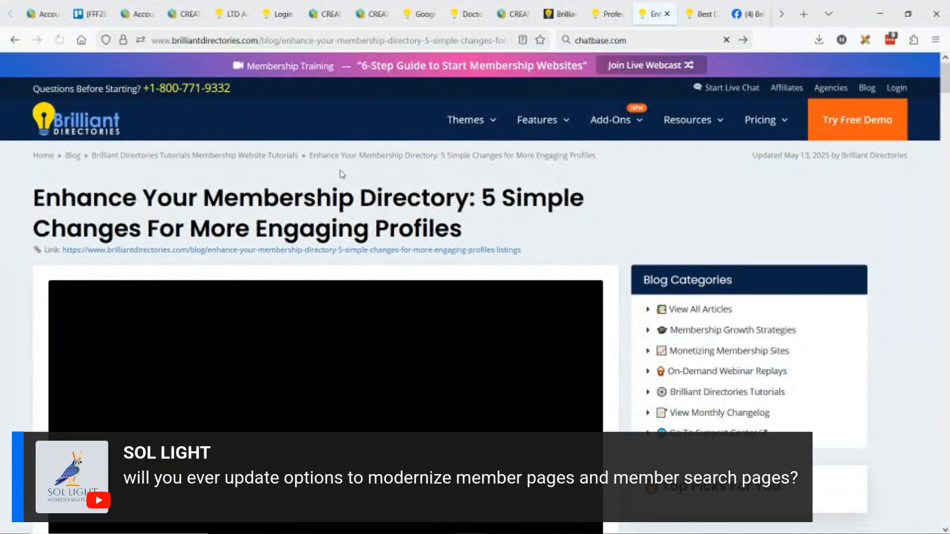
{"action": "scroll", "coordinate": [425, 267], "scroll_direction": "down", "scroll_amount": 3}
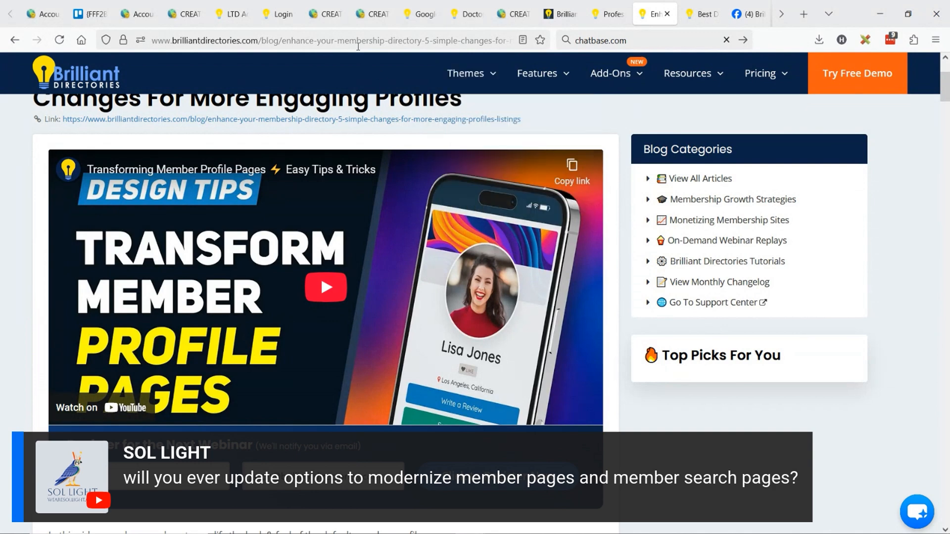
{"action": "left_click", "coordinate": [358, 41]}
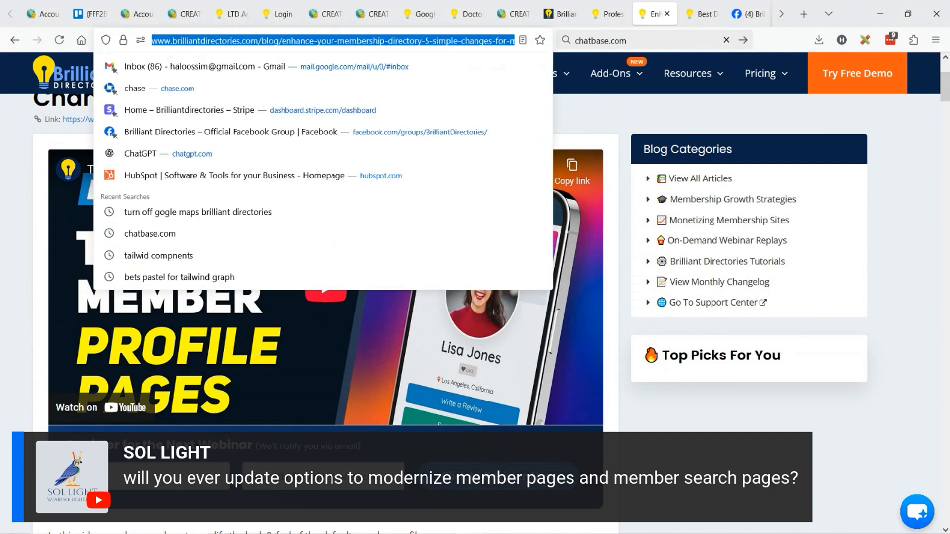
{"action": "key", "text": "alt+Tab"}
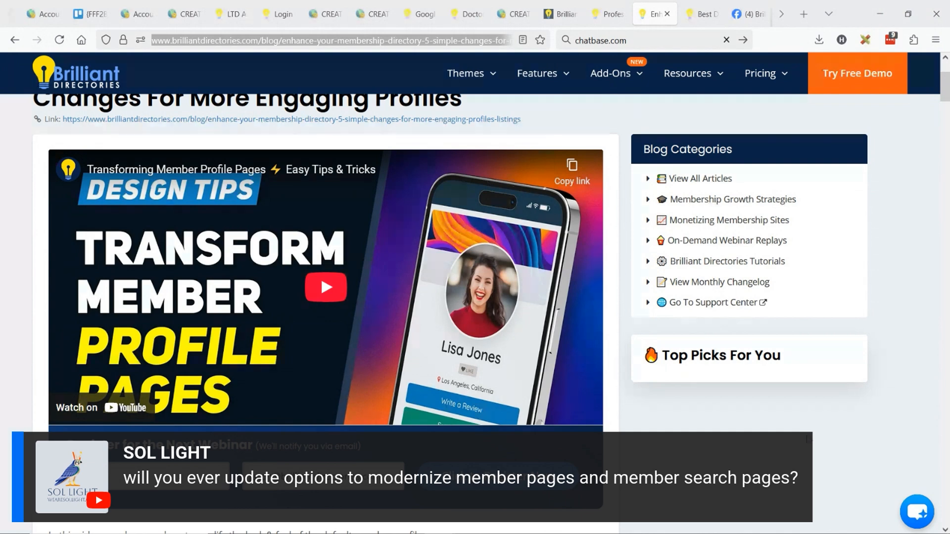
Play the article's embedded video, pause it and skip ahead to about 10:53 in the "Remove Header & Footer" chapter
{"action": "left_click", "coordinate": [320, 275]}
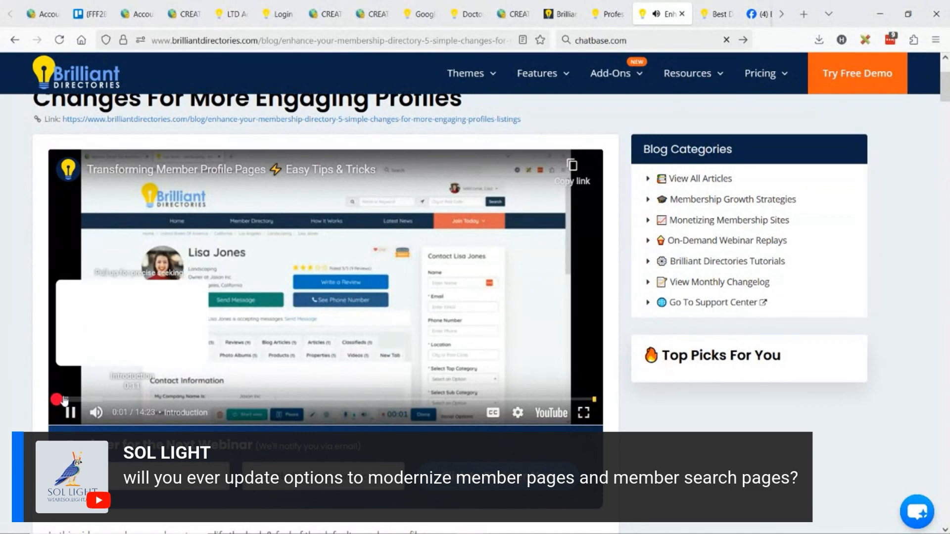
{"action": "left_click", "coordinate": [94, 398]}
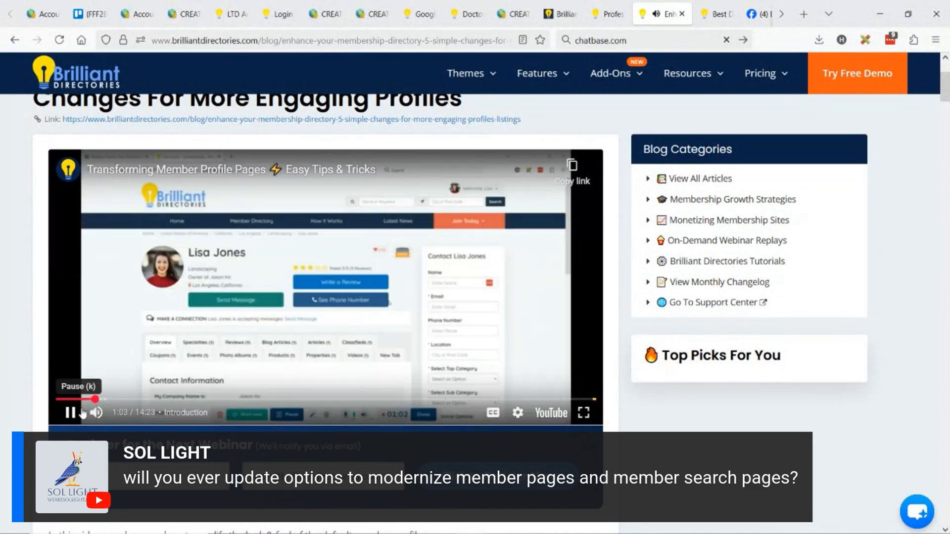
{"action": "left_click", "coordinate": [82, 414]}
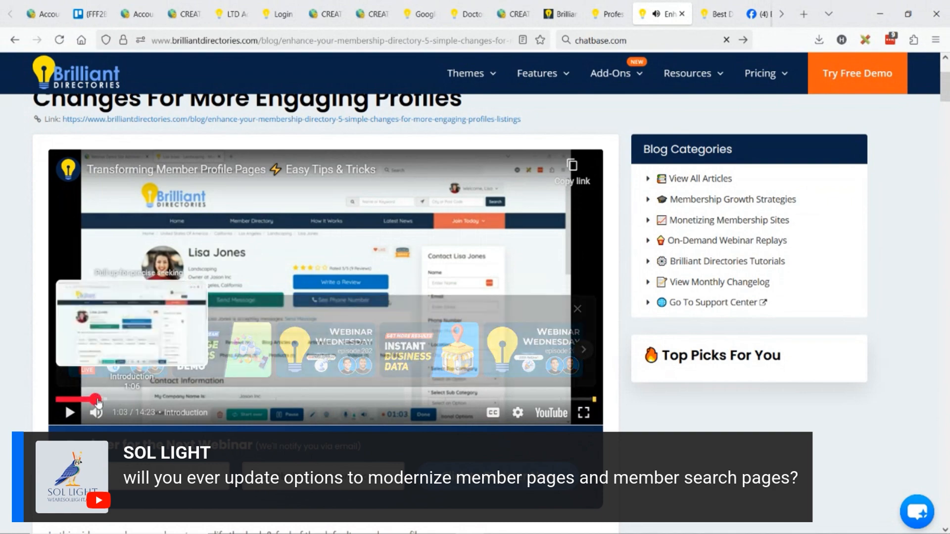
{"action": "left_click_drag", "start_coordinate": [98, 401], "coordinate": [465, 402]}
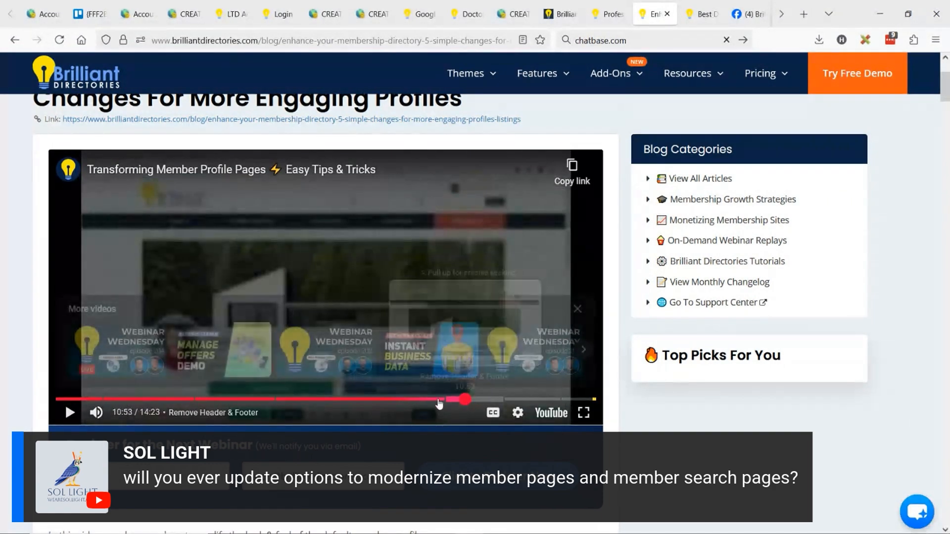
View the video full screen, rewind to about 10:22 to show the profile cover photo, and dismiss the suggested videos
{"action": "left_click", "coordinate": [583, 413]}
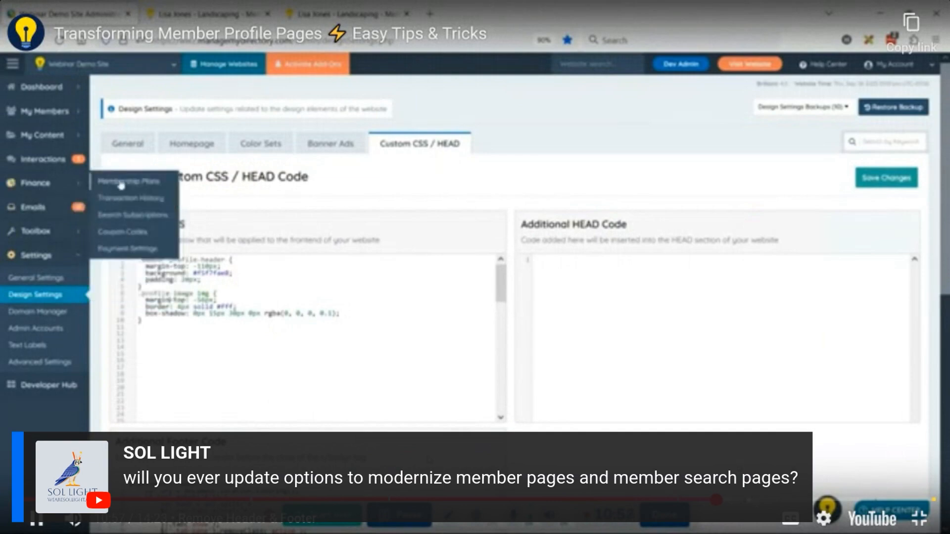
{"action": "left_click", "coordinate": [33, 524]}
{"action": "left_click", "coordinate": [707, 504]}
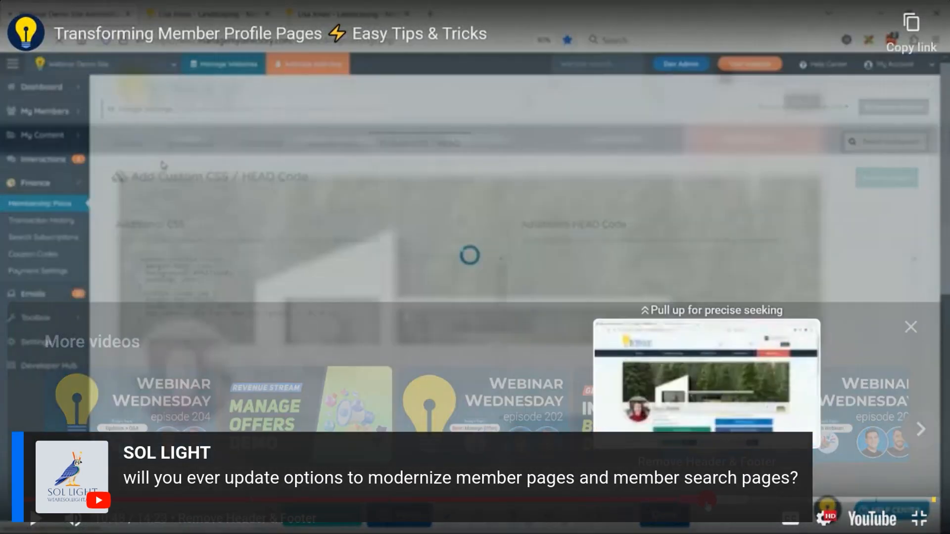
{"action": "left_click_drag", "start_coordinate": [708, 508], "coordinate": [681, 507]}
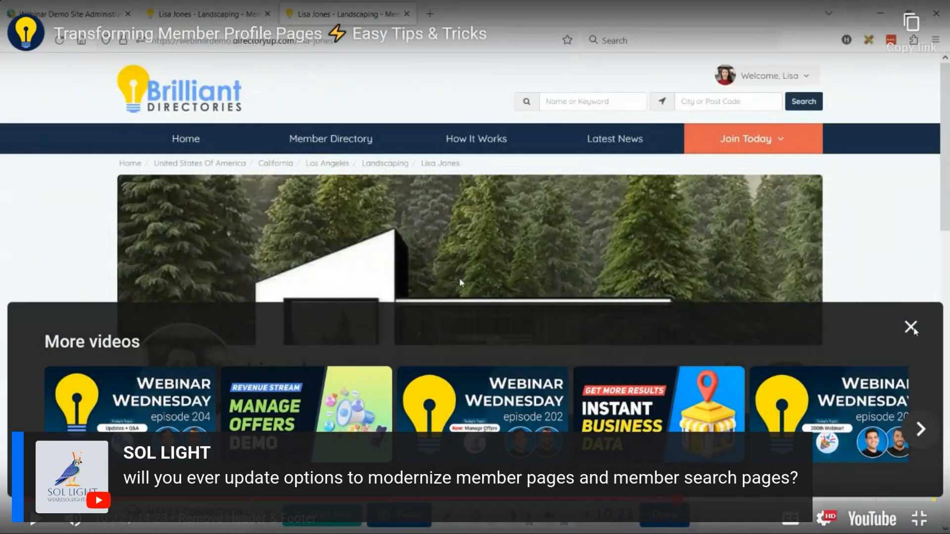
{"action": "left_click", "coordinate": [914, 331]}
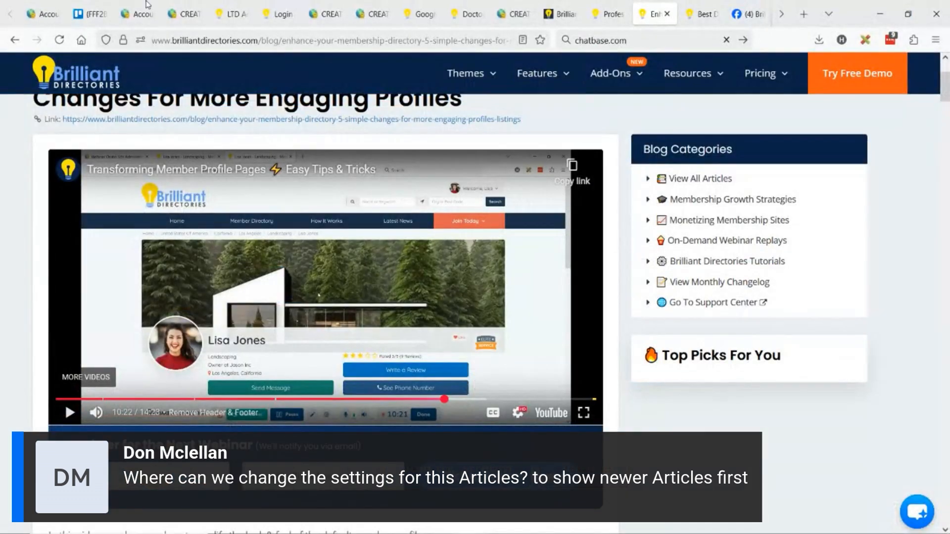
Return to the site admin's members page, go to Edit Post Settings and open the Community Article post type for editing
{"action": "left_click", "coordinate": [184, 16]}
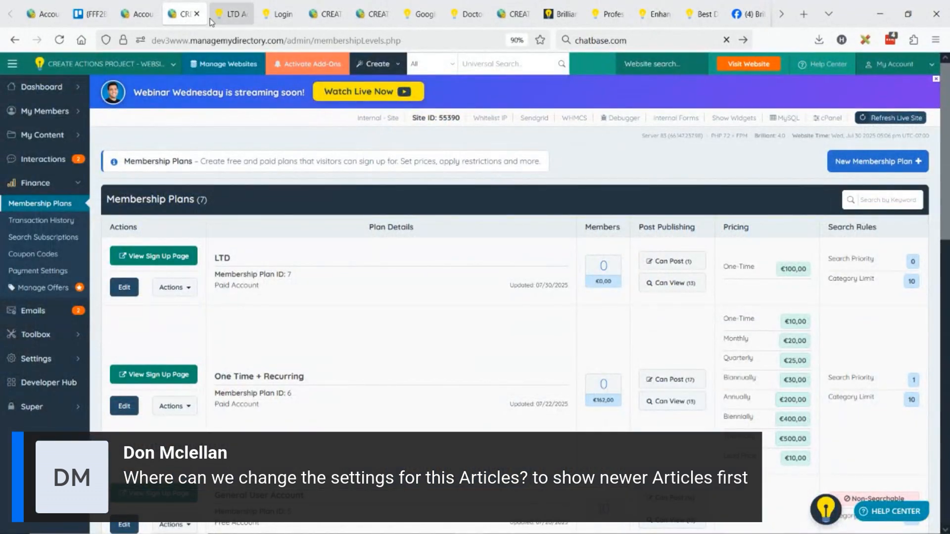
{"action": "left_click", "coordinate": [326, 15]}
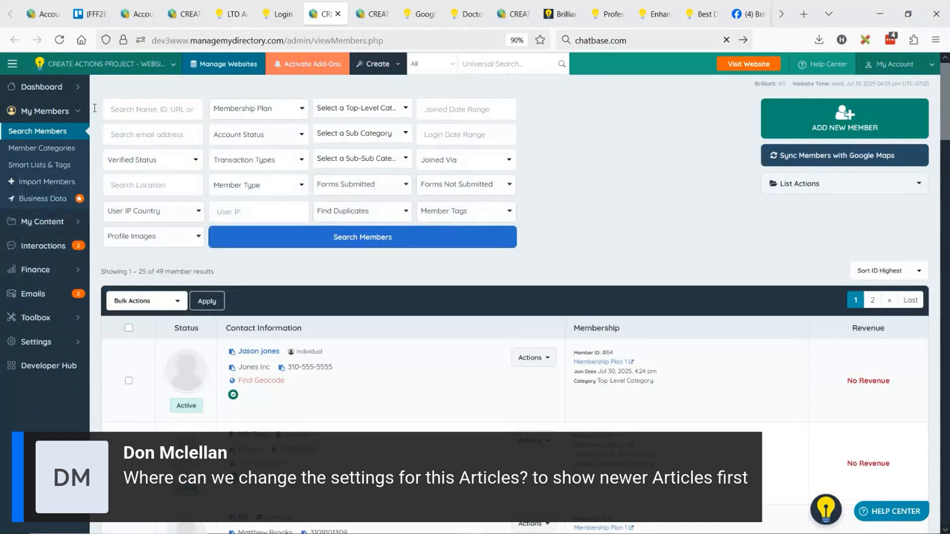
{"action": "left_click", "coordinate": [74, 227]}
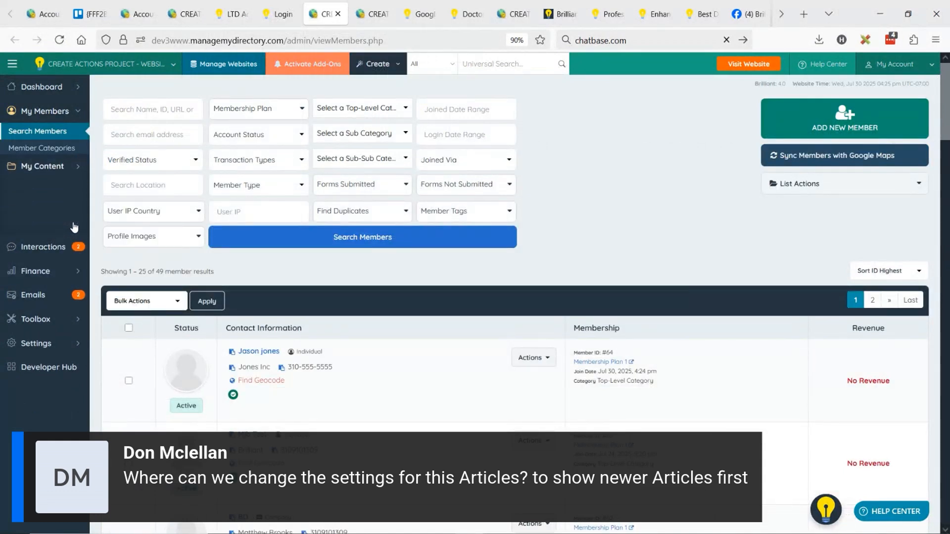
{"action": "left_click", "coordinate": [46, 192]}
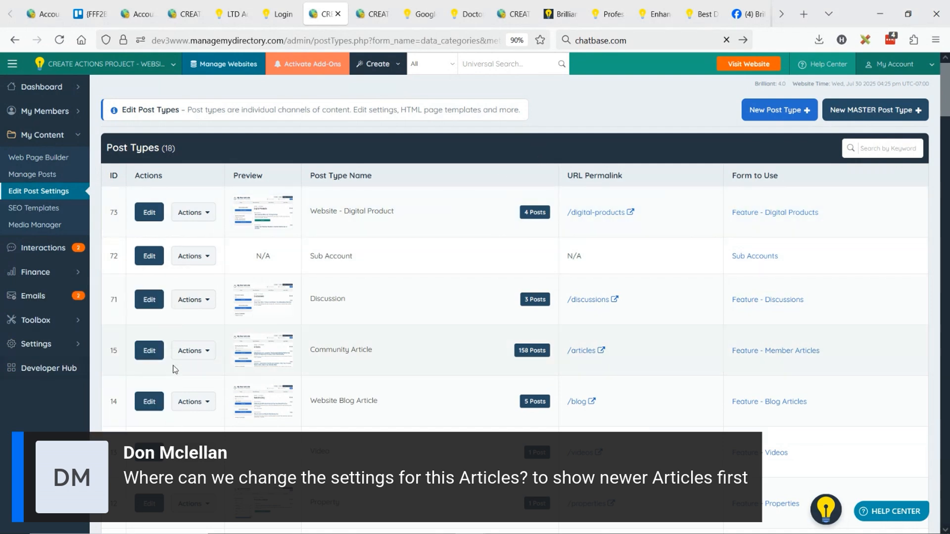
{"action": "left_click", "coordinate": [148, 350]}
{"action": "left_click", "coordinate": [185, 402]}
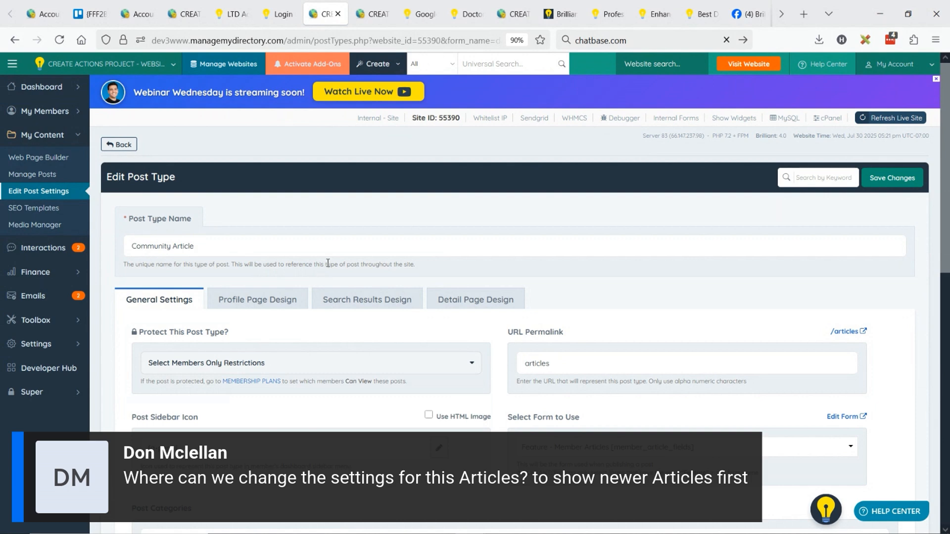
Show the Search Results Design settings of the Community Article post type, dismiss the notice and expand Additional Settings
{"action": "left_click", "coordinate": [374, 308]}
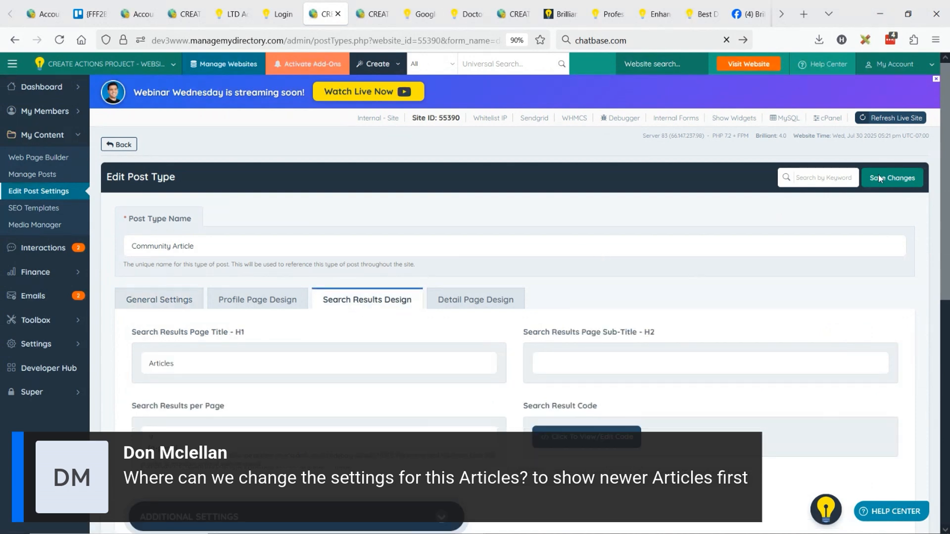
{"action": "scroll", "coordinate": [646, 249], "scroll_direction": "down", "scroll_amount": 3}
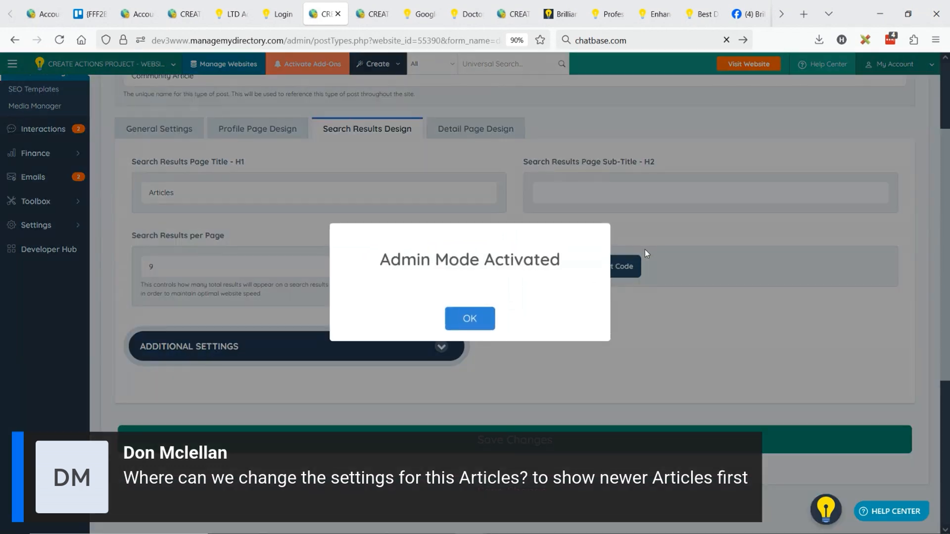
{"action": "left_click", "coordinate": [479, 315]}
{"action": "left_click", "coordinate": [337, 351]}
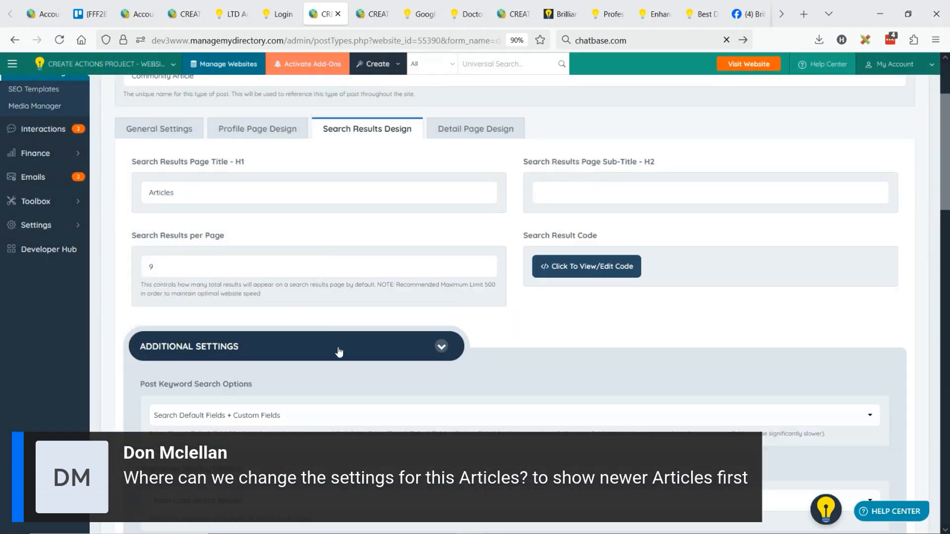
Find the Order Results By setting for the article search results and open its list of sorting options
{"action": "scroll", "coordinate": [379, 227], "scroll_direction": "down", "scroll_amount": 3}
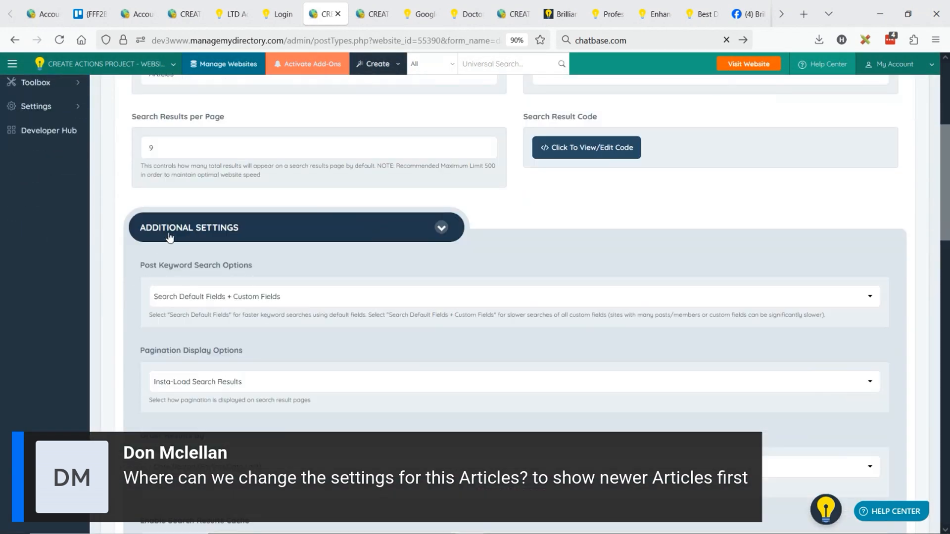
{"action": "scroll", "coordinate": [312, 177], "scroll_direction": "up", "scroll_amount": 3}
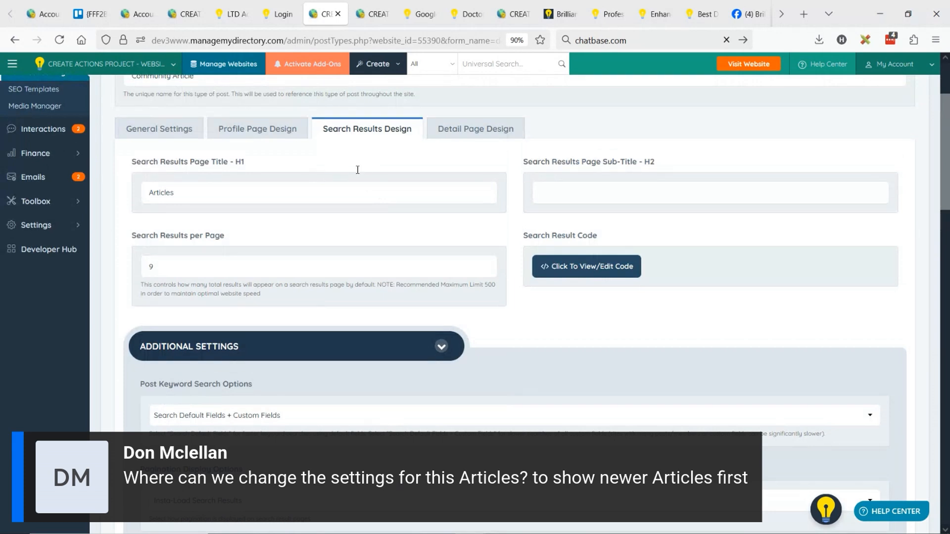
{"action": "scroll", "coordinate": [347, 183], "scroll_direction": "down", "scroll_amount": 6}
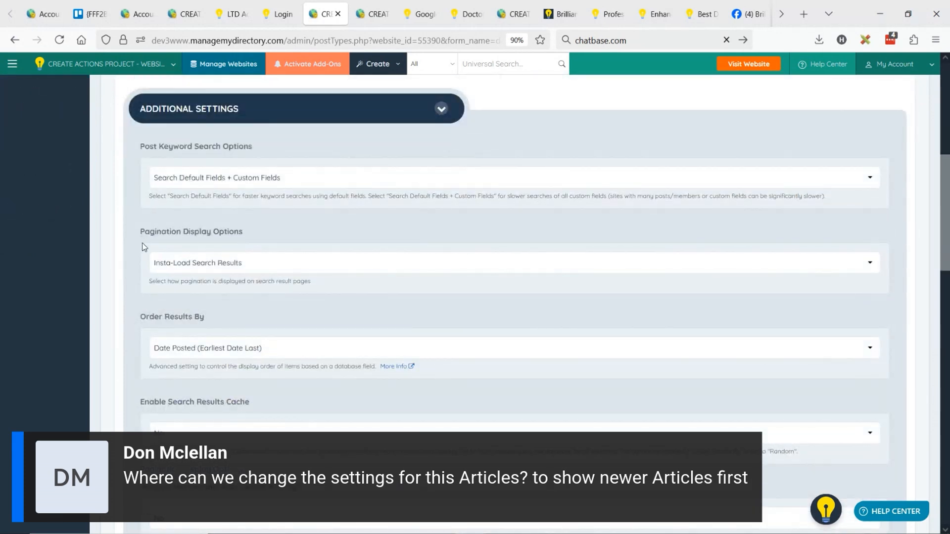
{"action": "left_click_drag", "start_coordinate": [141, 318], "coordinate": [218, 321]}
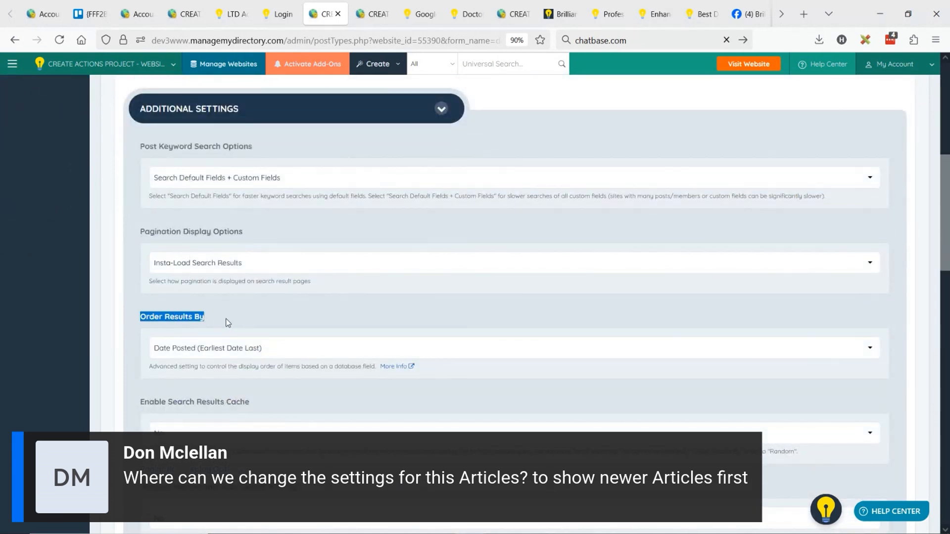
{"action": "left_click", "coordinate": [220, 351]}
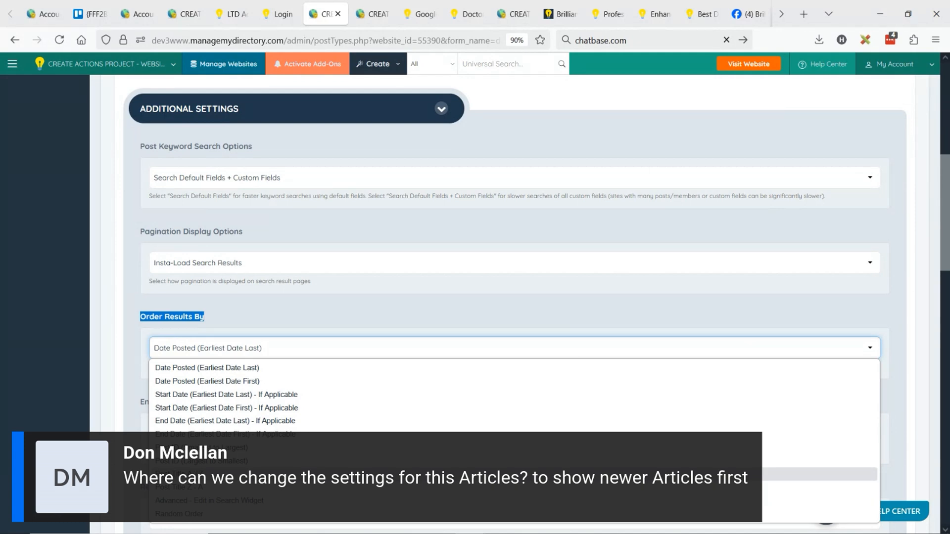
Close the list of article sorting options and go to the site's Admin Accounts settings
{"action": "left_click_drag", "start_coordinate": [136, 316], "coordinate": [146, 318]}
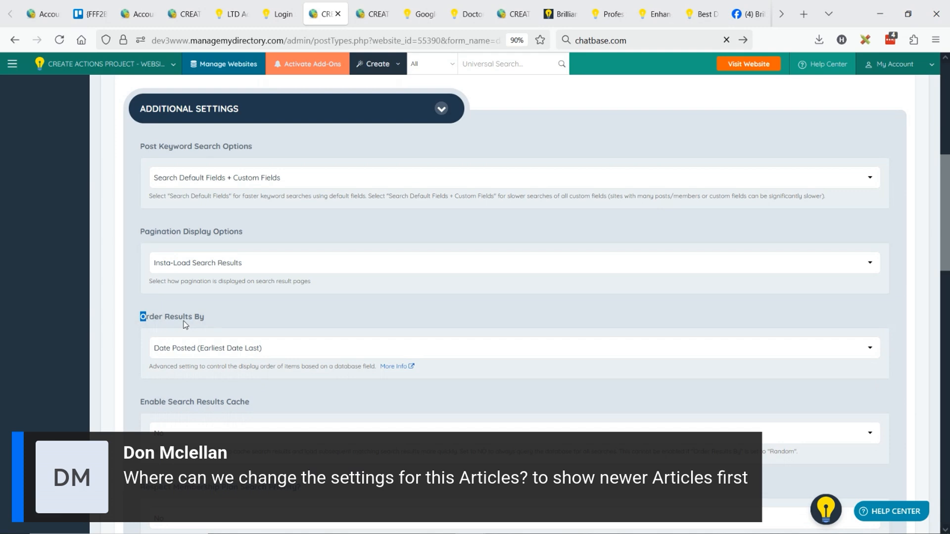
{"action": "scroll", "coordinate": [257, 322], "scroll_direction": "down", "scroll_amount": 8}
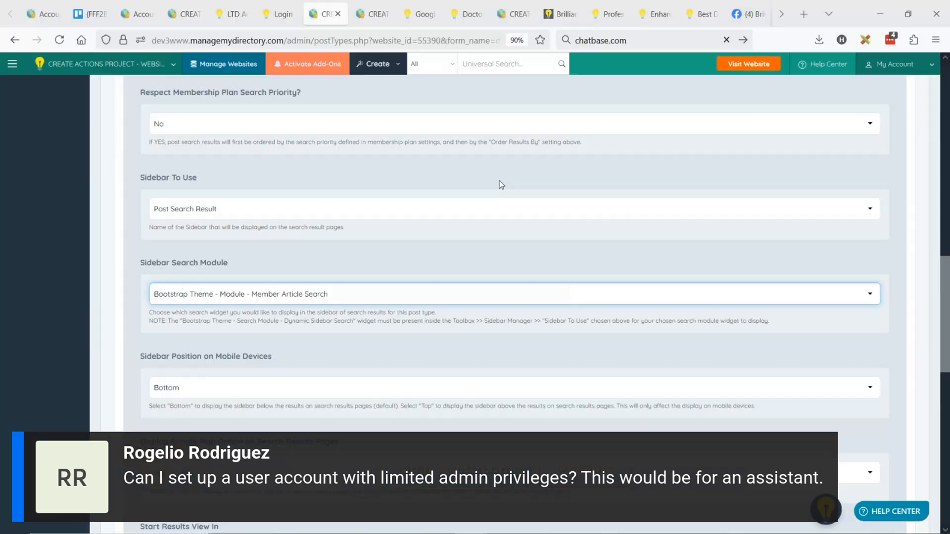
{"action": "scroll", "coordinate": [215, 238], "scroll_direction": "up", "scroll_amount": 10}
{"action": "scroll", "coordinate": [214, 238], "scroll_direction": "up", "scroll_amount": 2}
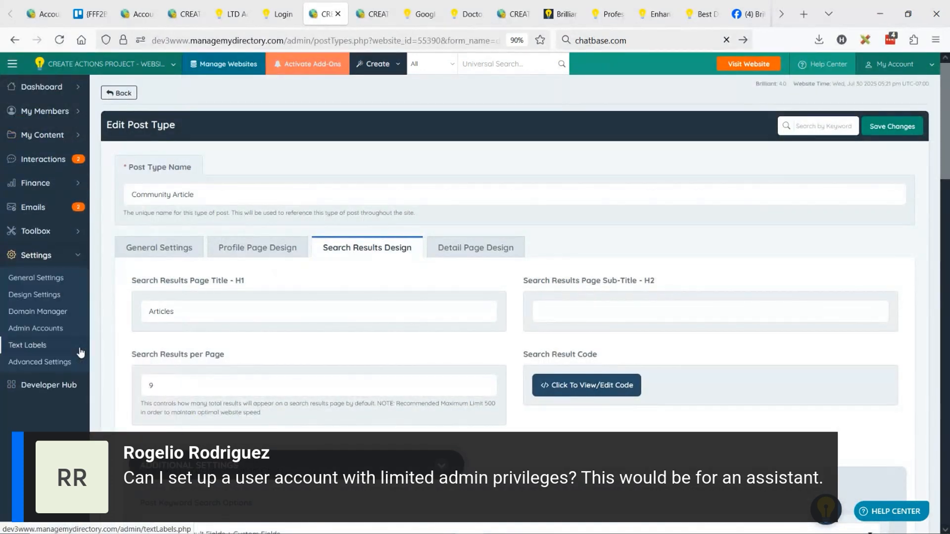
{"action": "left_click", "coordinate": [46, 330]}
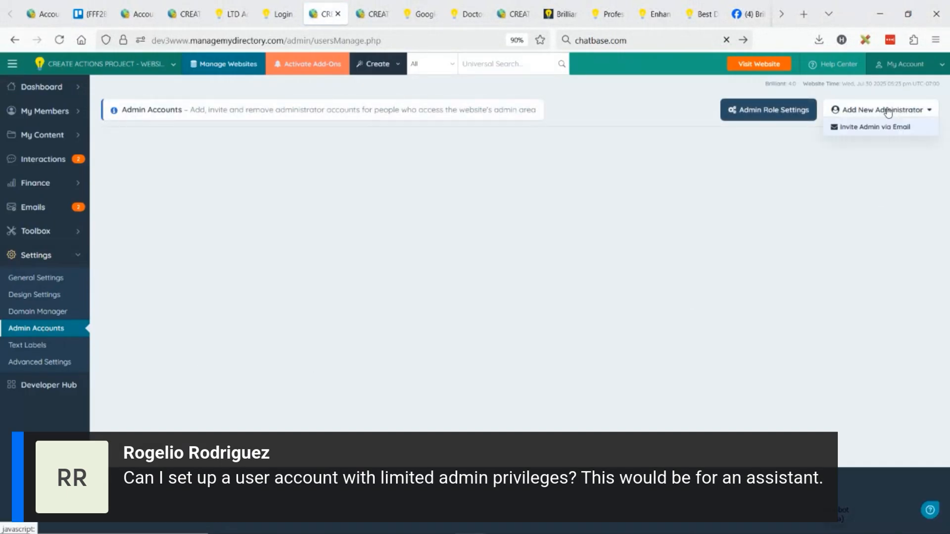
Start inviting a new administrator via email and enter the invitee's email address
{"action": "mouse_move", "coordinate": [888, 113]}
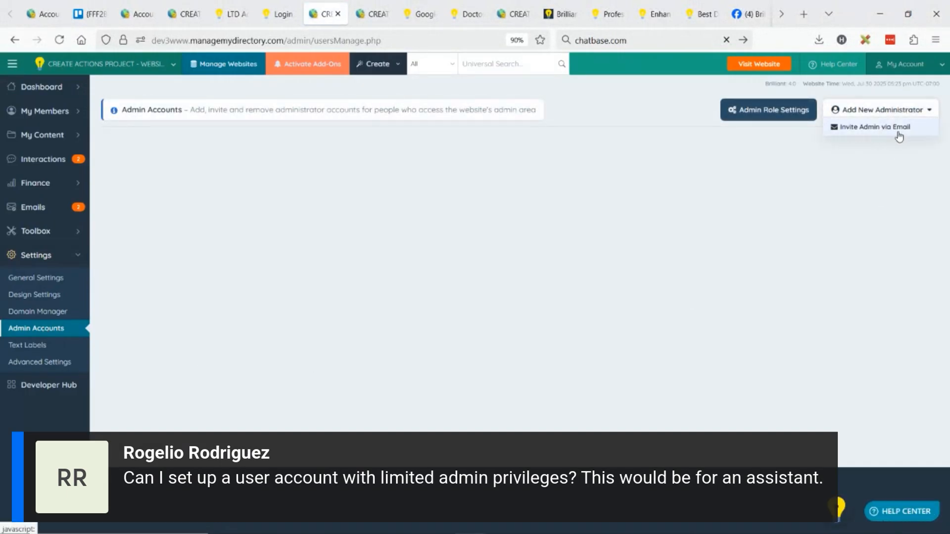
{"action": "left_click", "coordinate": [895, 127]}
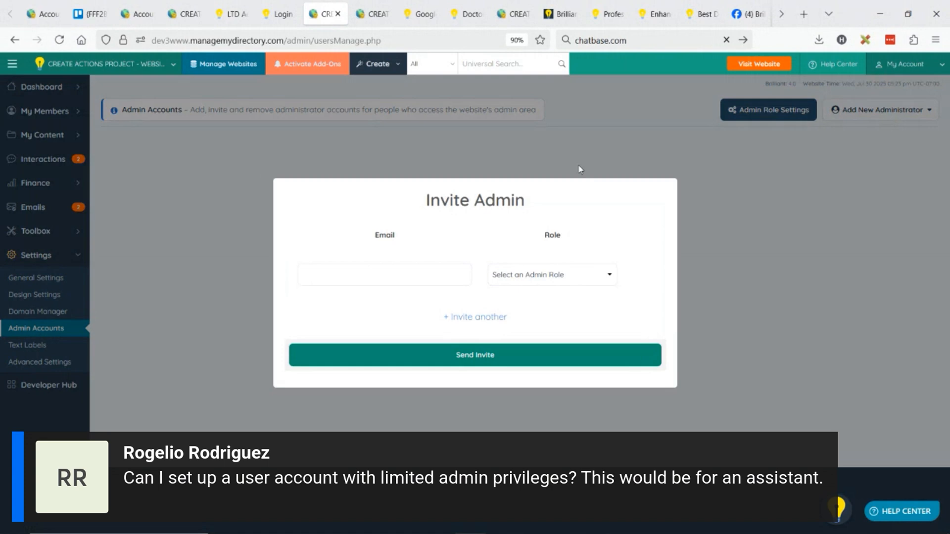
{"action": "left_click", "coordinate": [363, 278]}
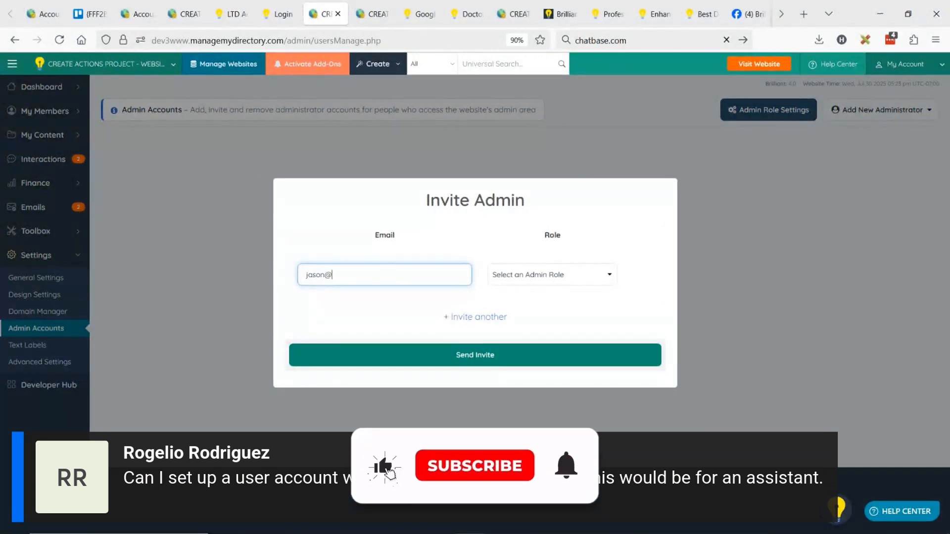
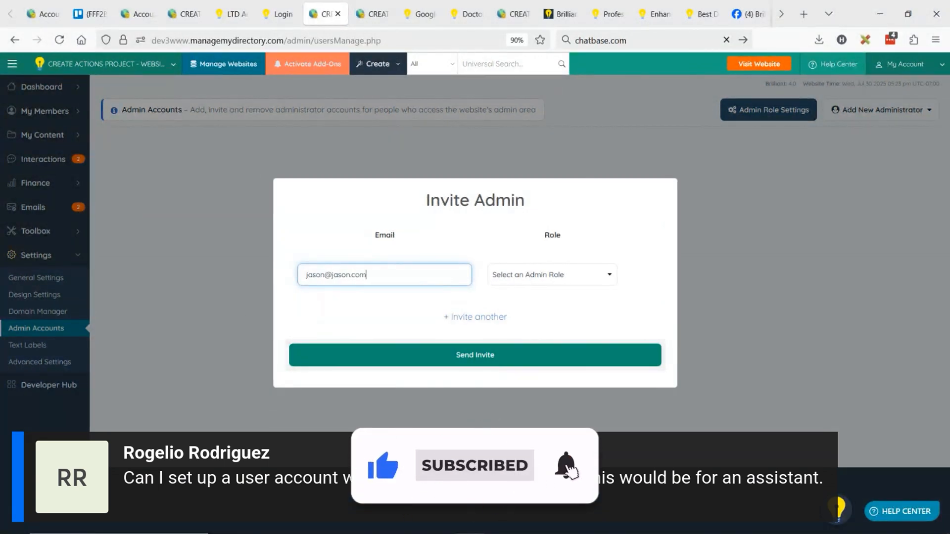
View the admin roles available for the invitation and close the Invite Admin form without sending it
{"action": "left_click", "coordinate": [598, 277]}
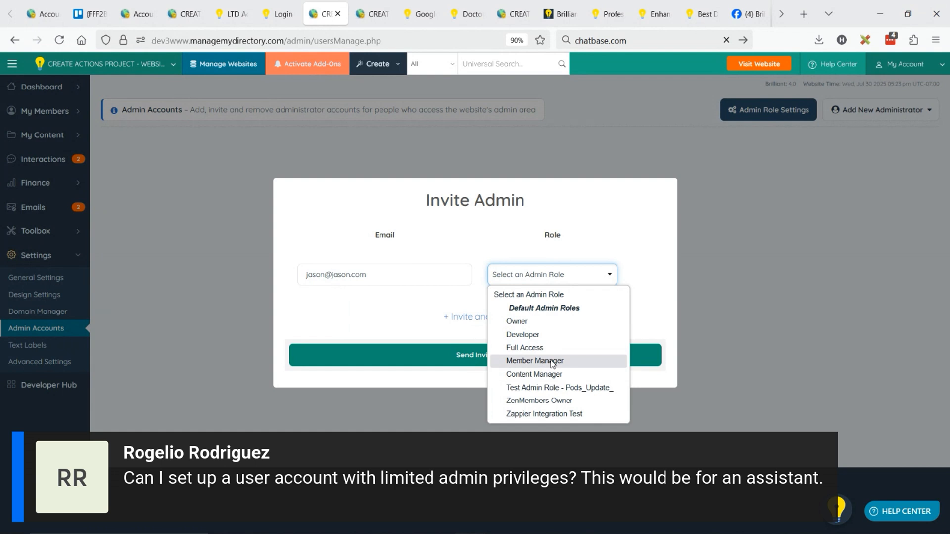
{"action": "left_click", "coordinate": [635, 231]}
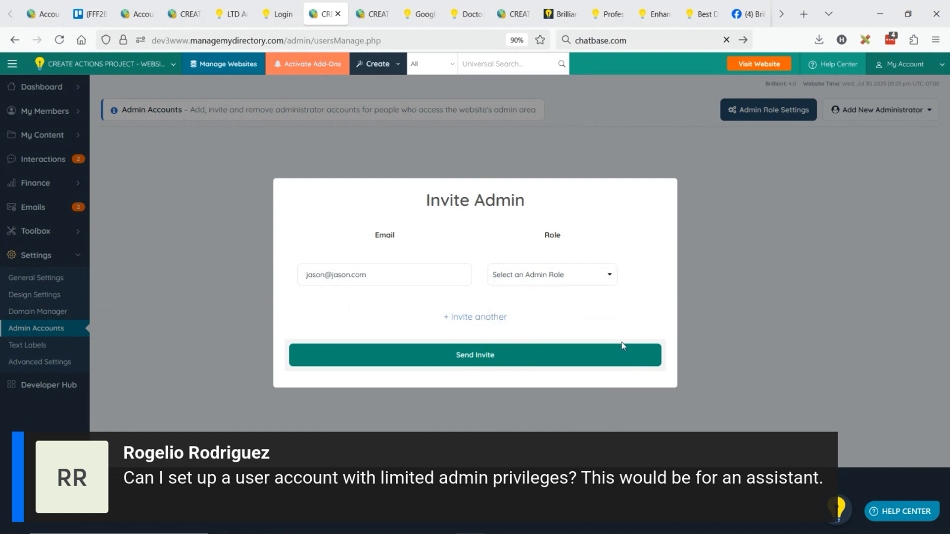
{"action": "left_click", "coordinate": [729, 230]}
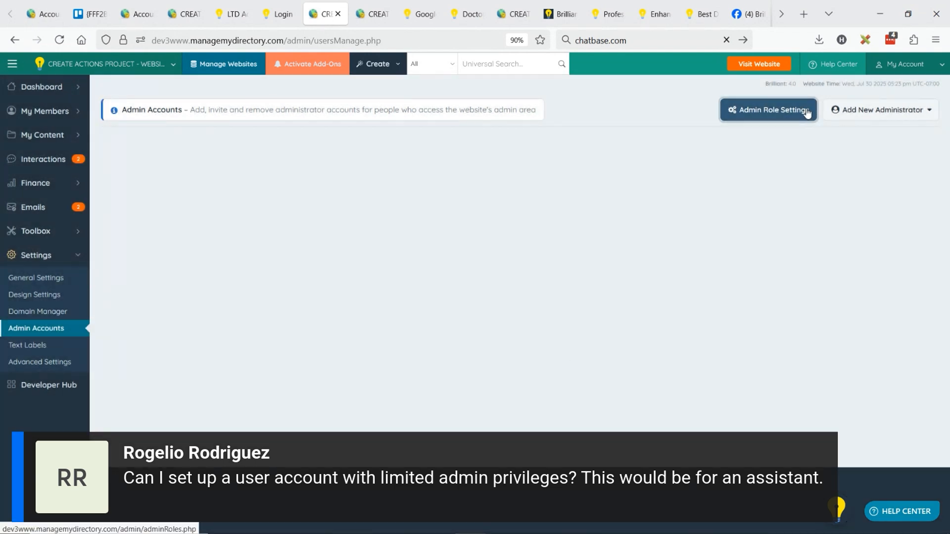
Open Admin Role Settings and start a new admin role, naming it with the site owner's first name followed by "Assistant"
{"action": "left_click", "coordinate": [777, 116]}
{"action": "mouse_move", "coordinate": [776, 118]}
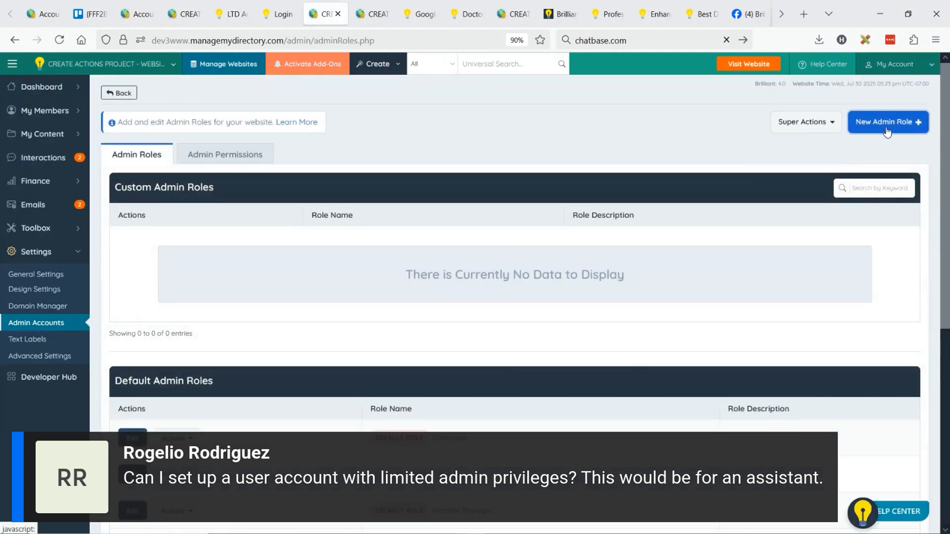
{"action": "left_click", "coordinate": [886, 130]}
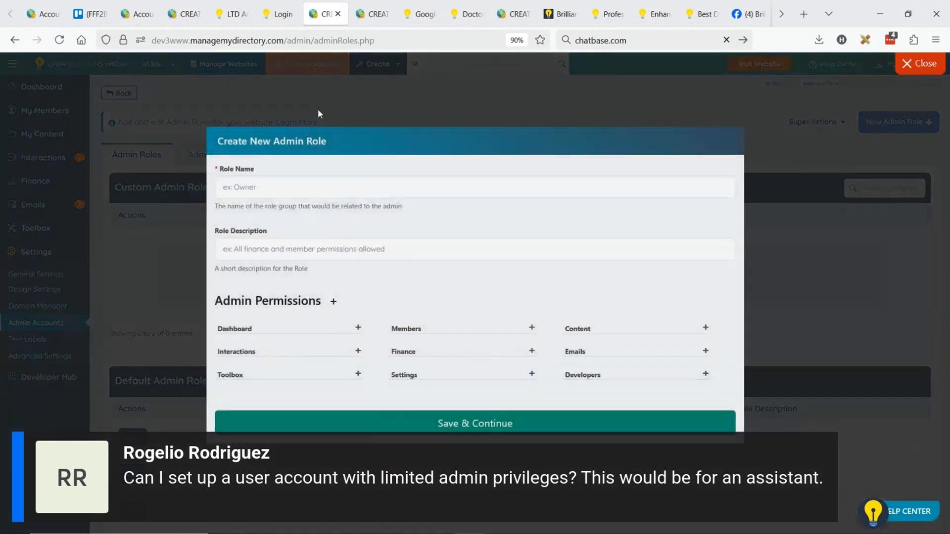
{"action": "left_click", "coordinate": [259, 184]}
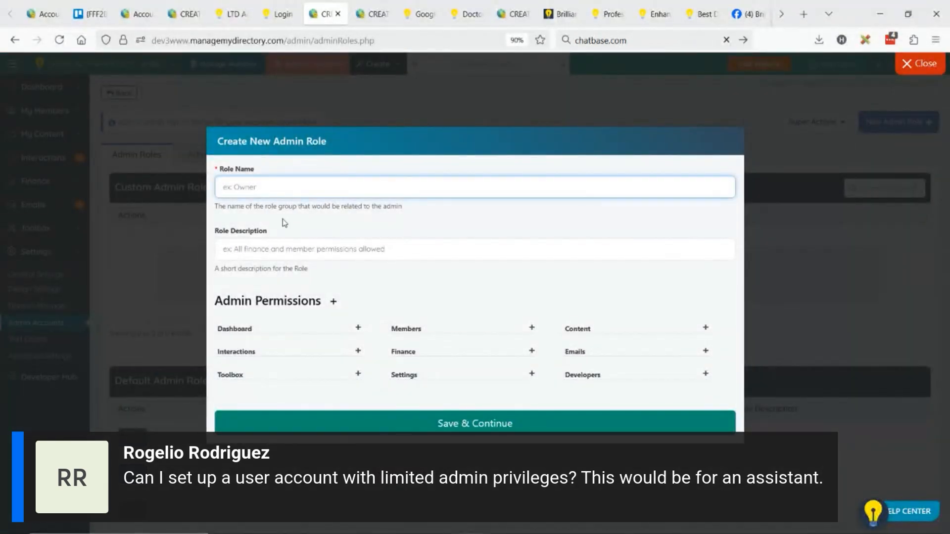
{"action": "type", "text": "Rogelio Assistant"}
Expand the new role's Dashboard permissions, select them all, clear them again and collapse the group
{"action": "left_click", "coordinate": [358, 329]}
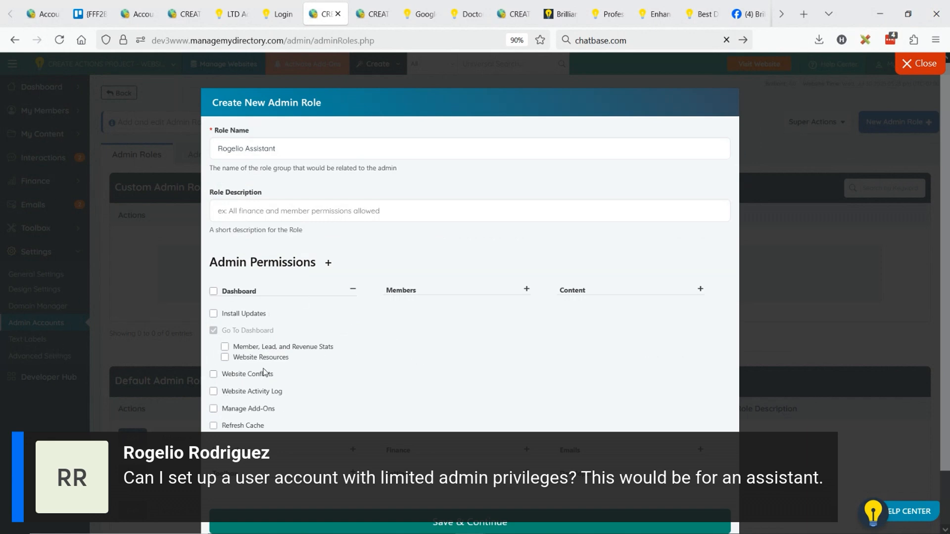
{"action": "left_click", "coordinate": [214, 293]}
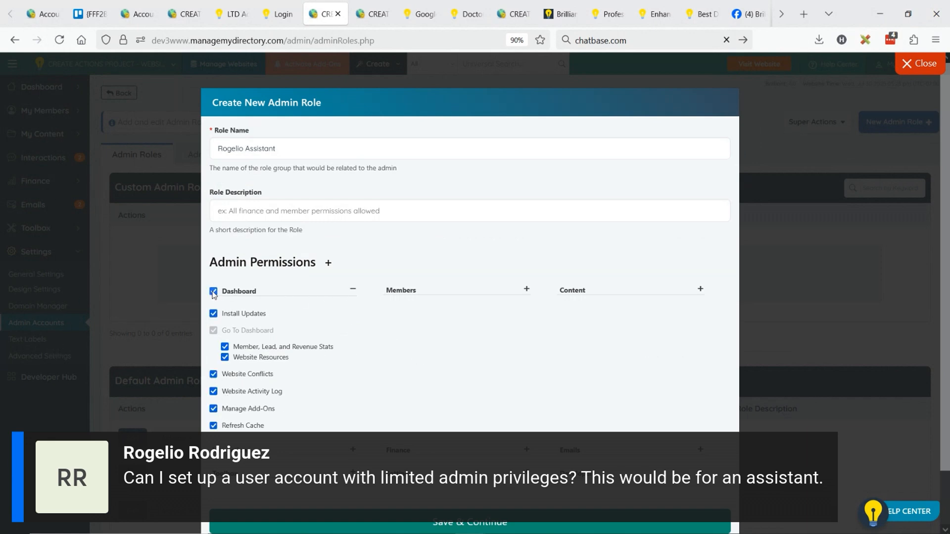
{"action": "left_click", "coordinate": [215, 293]}
{"action": "left_click", "coordinate": [353, 292]}
Expand the Members permissions, try the Search Members, Actions and Bulk Actions options, and close the new role without saving
{"action": "left_click", "coordinate": [409, 327]}
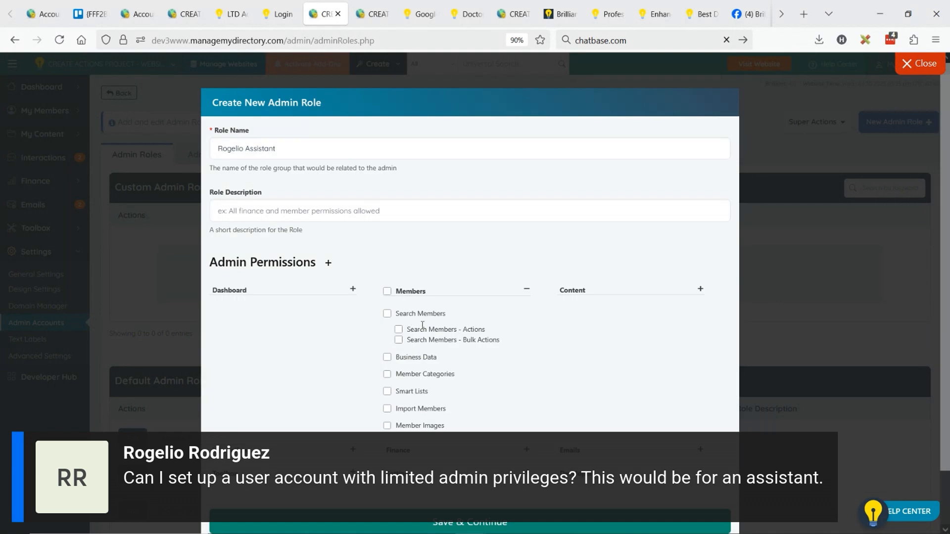
{"action": "left_click", "coordinate": [387, 314]}
{"action": "left_click", "coordinate": [398, 329]}
{"action": "left_click", "coordinate": [399, 341]}
{"action": "left_click", "coordinate": [919, 65]}
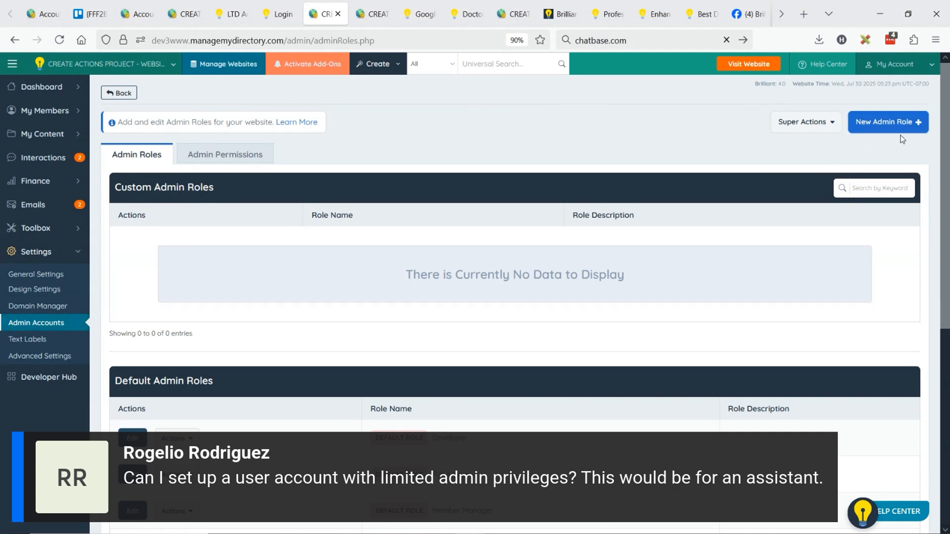
Return to the Admin Accounts page and reopen the Admin Role Settings
{"action": "left_click", "coordinate": [105, 97]}
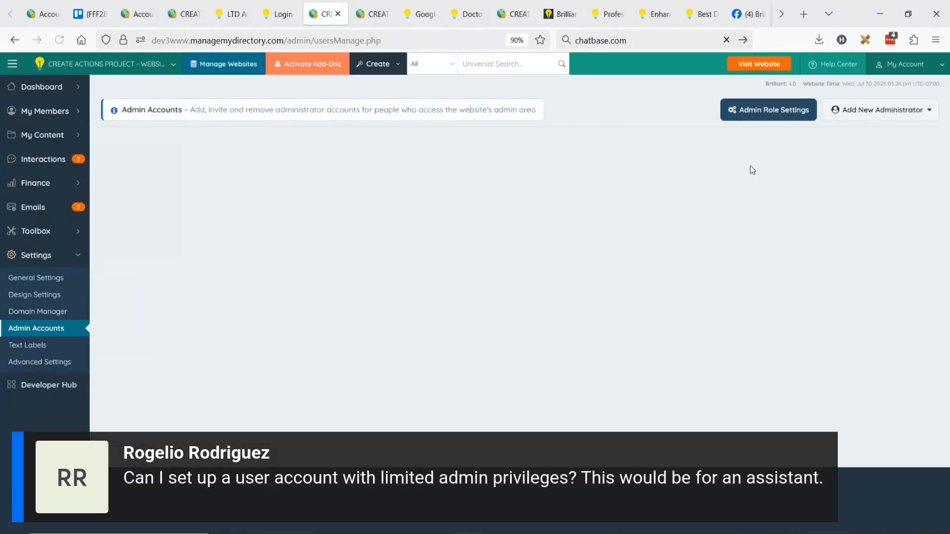
{"action": "left_click", "coordinate": [765, 117]}
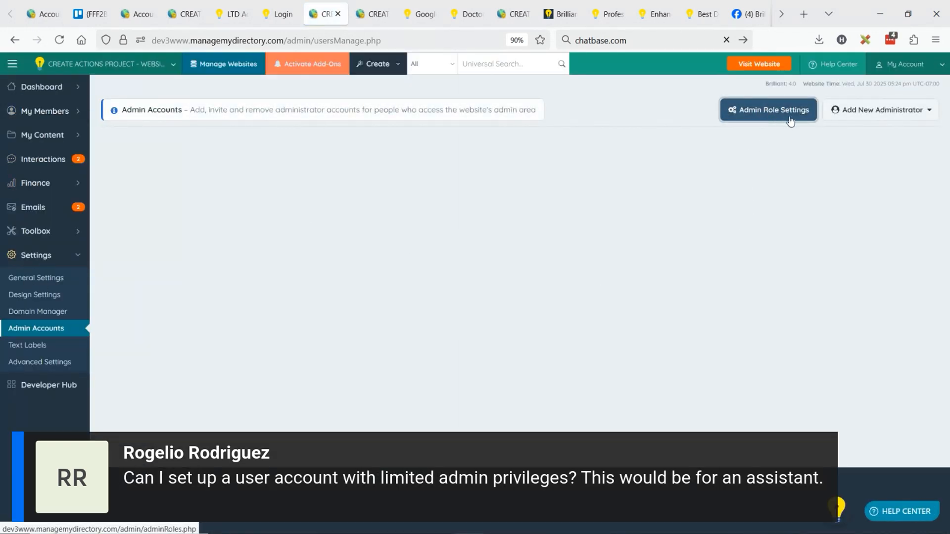